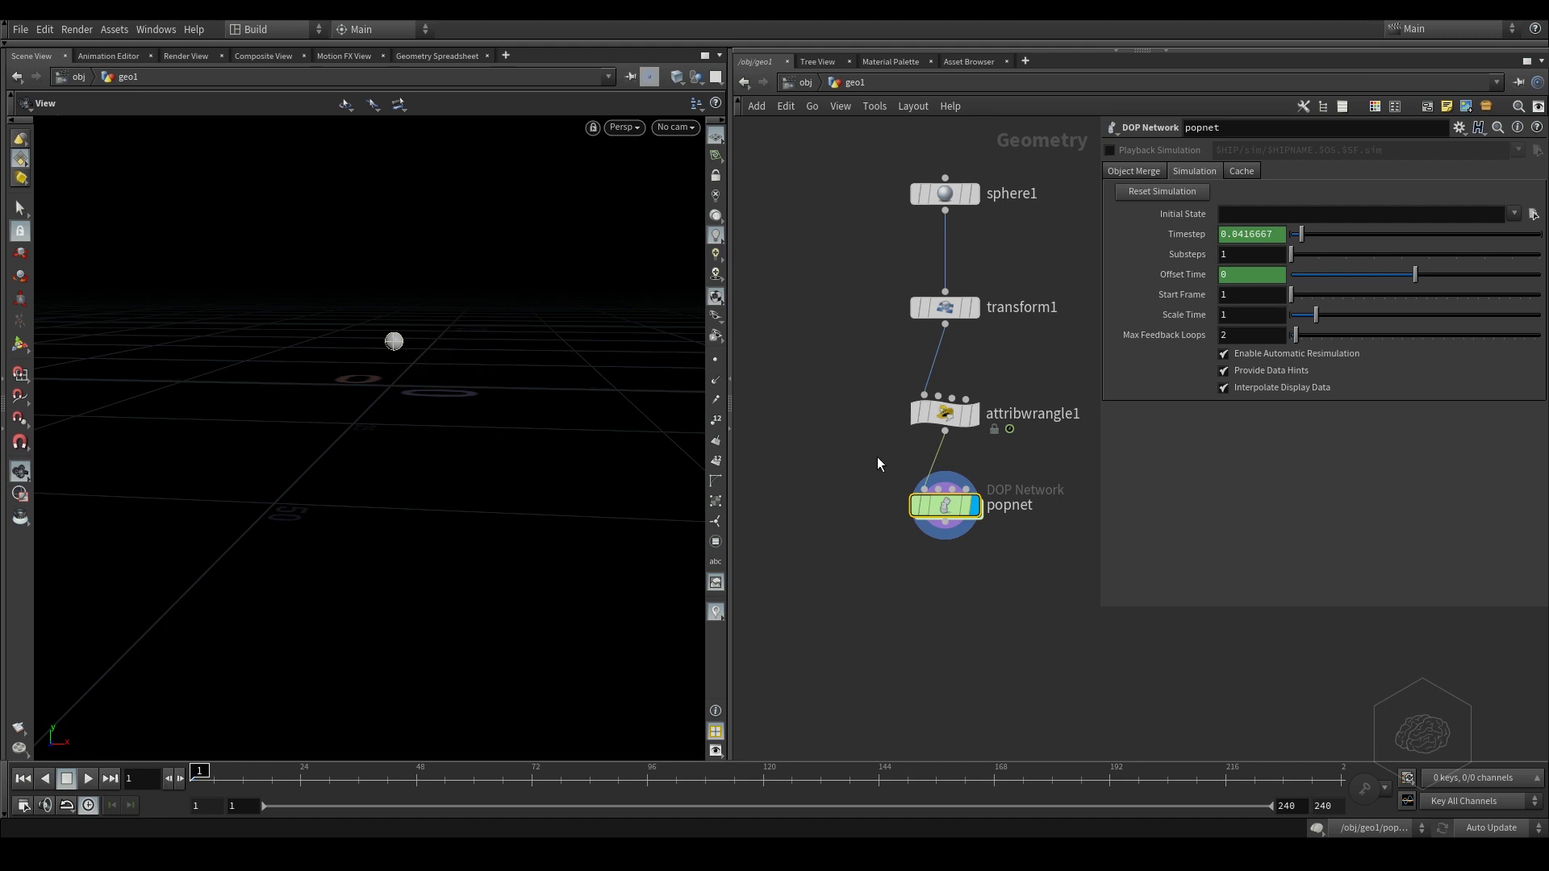
- Go inside the popnet network and play back the particle simulation
middle_click_drag(863, 386, 834, 294)
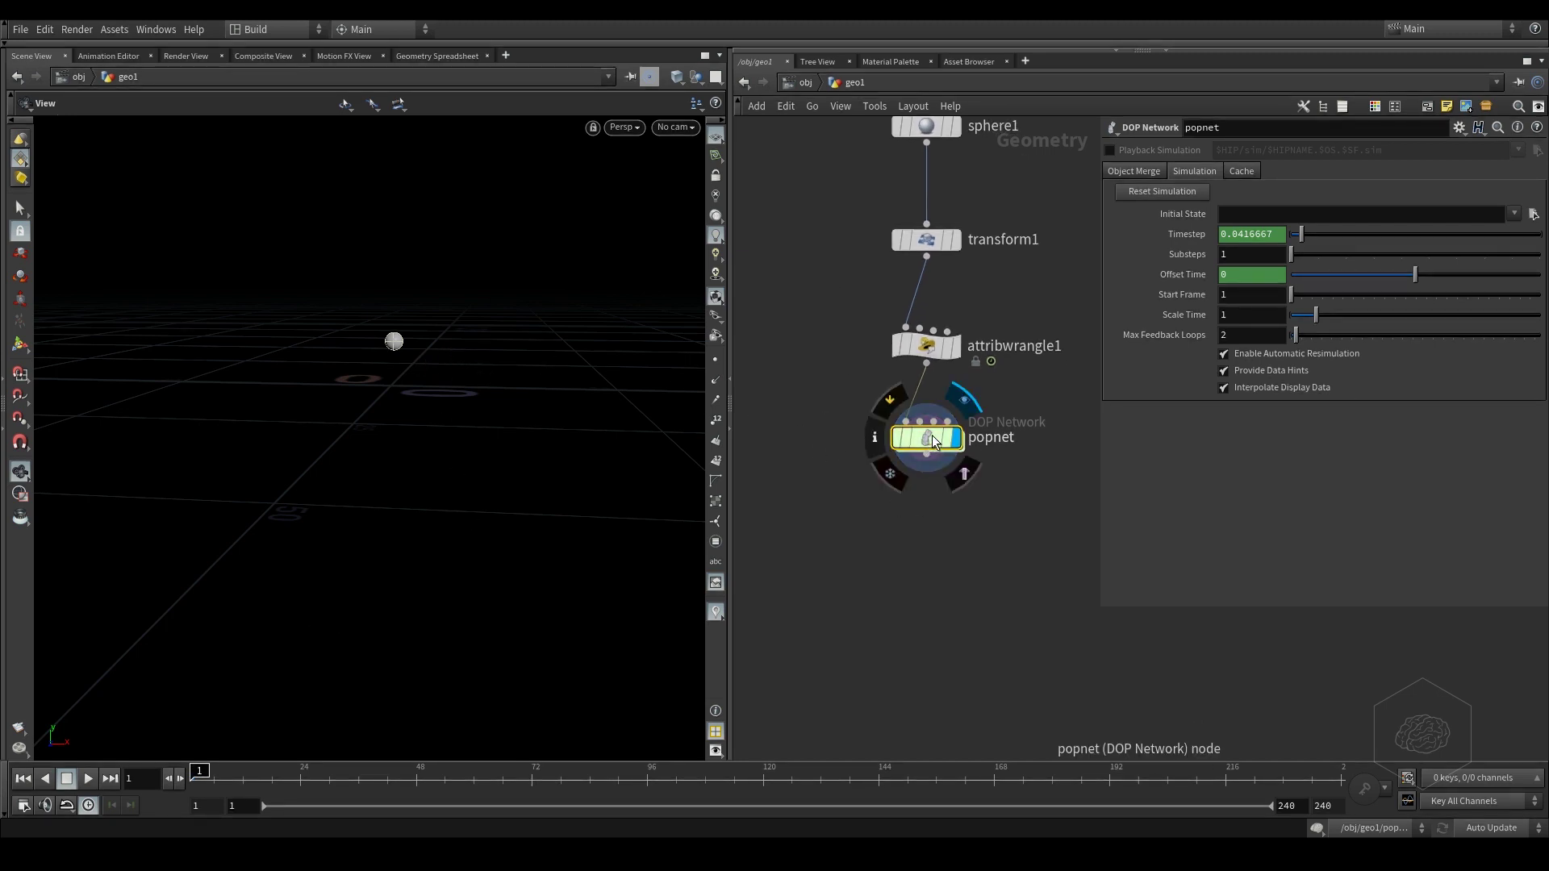
double_click(931, 439)
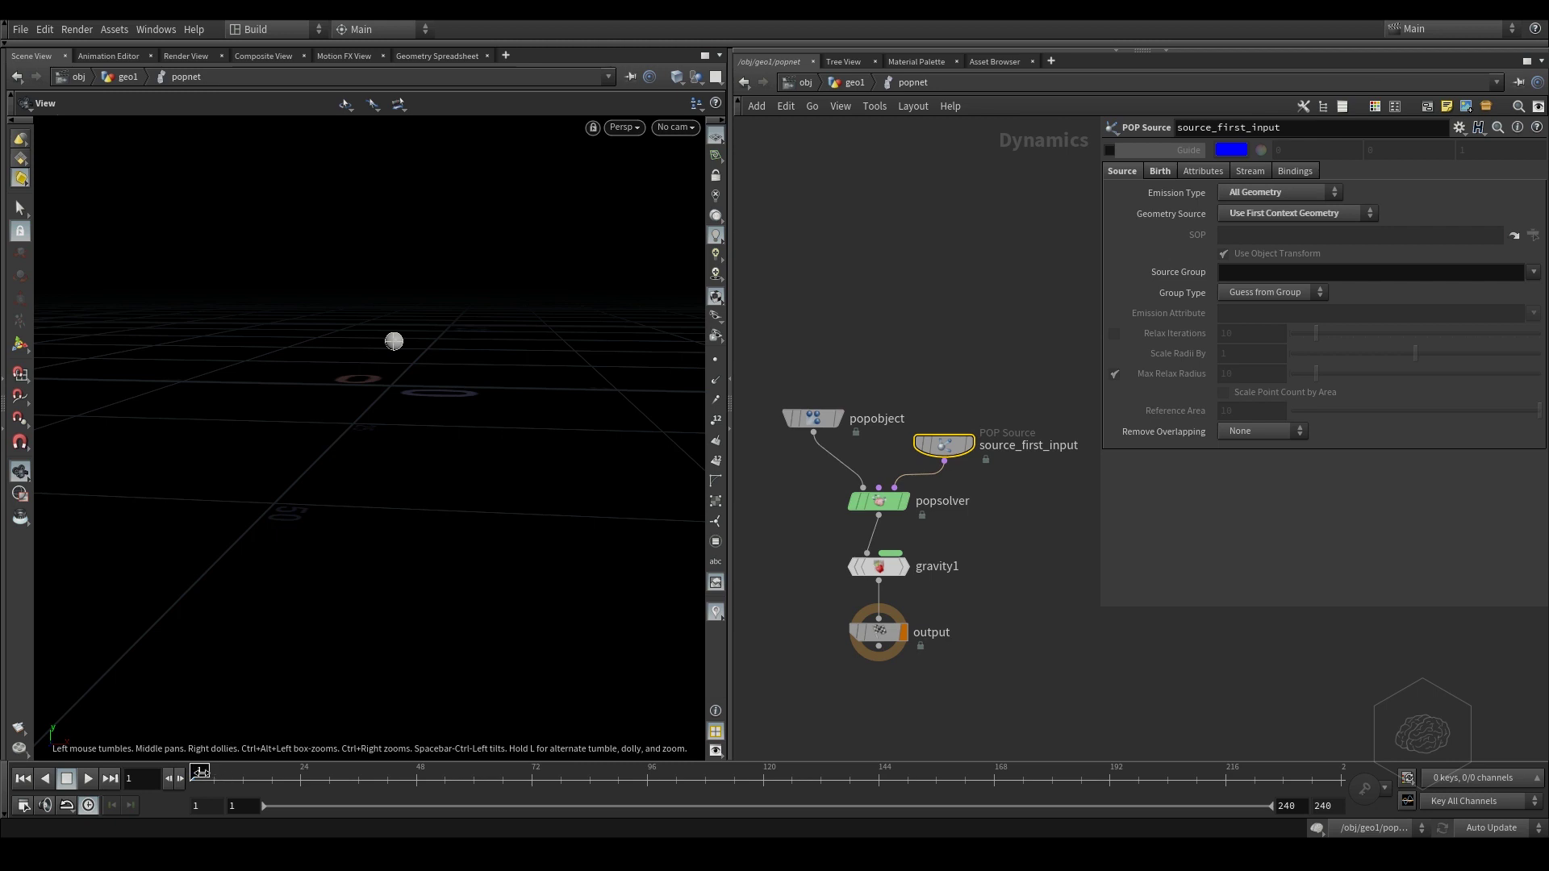
left_click(88, 778)
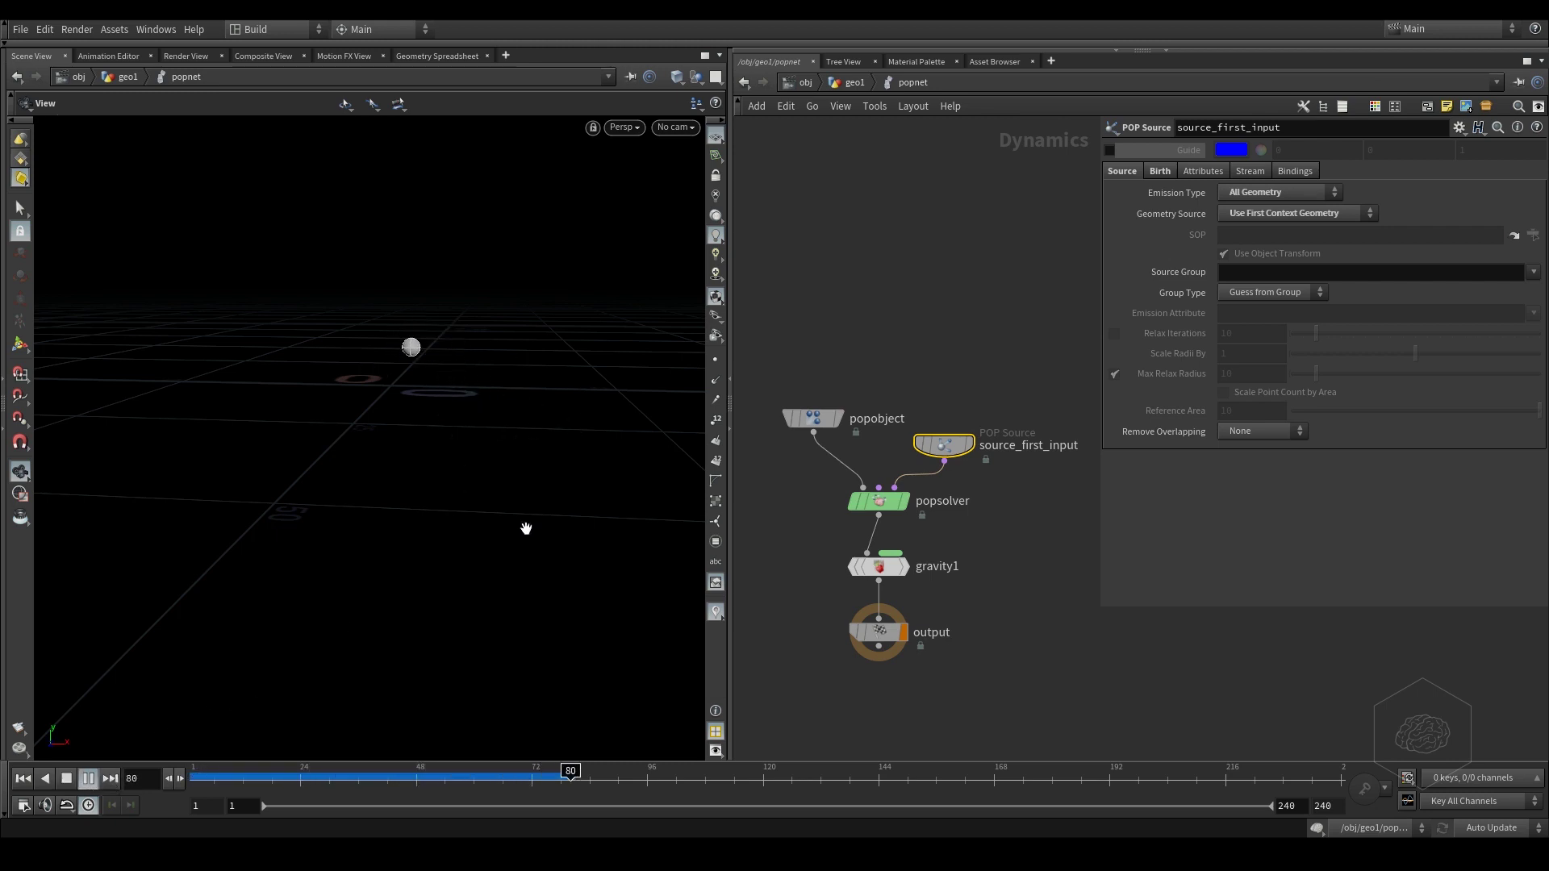
key("Escape")
left_click_drag(995, 358, 898, 482)
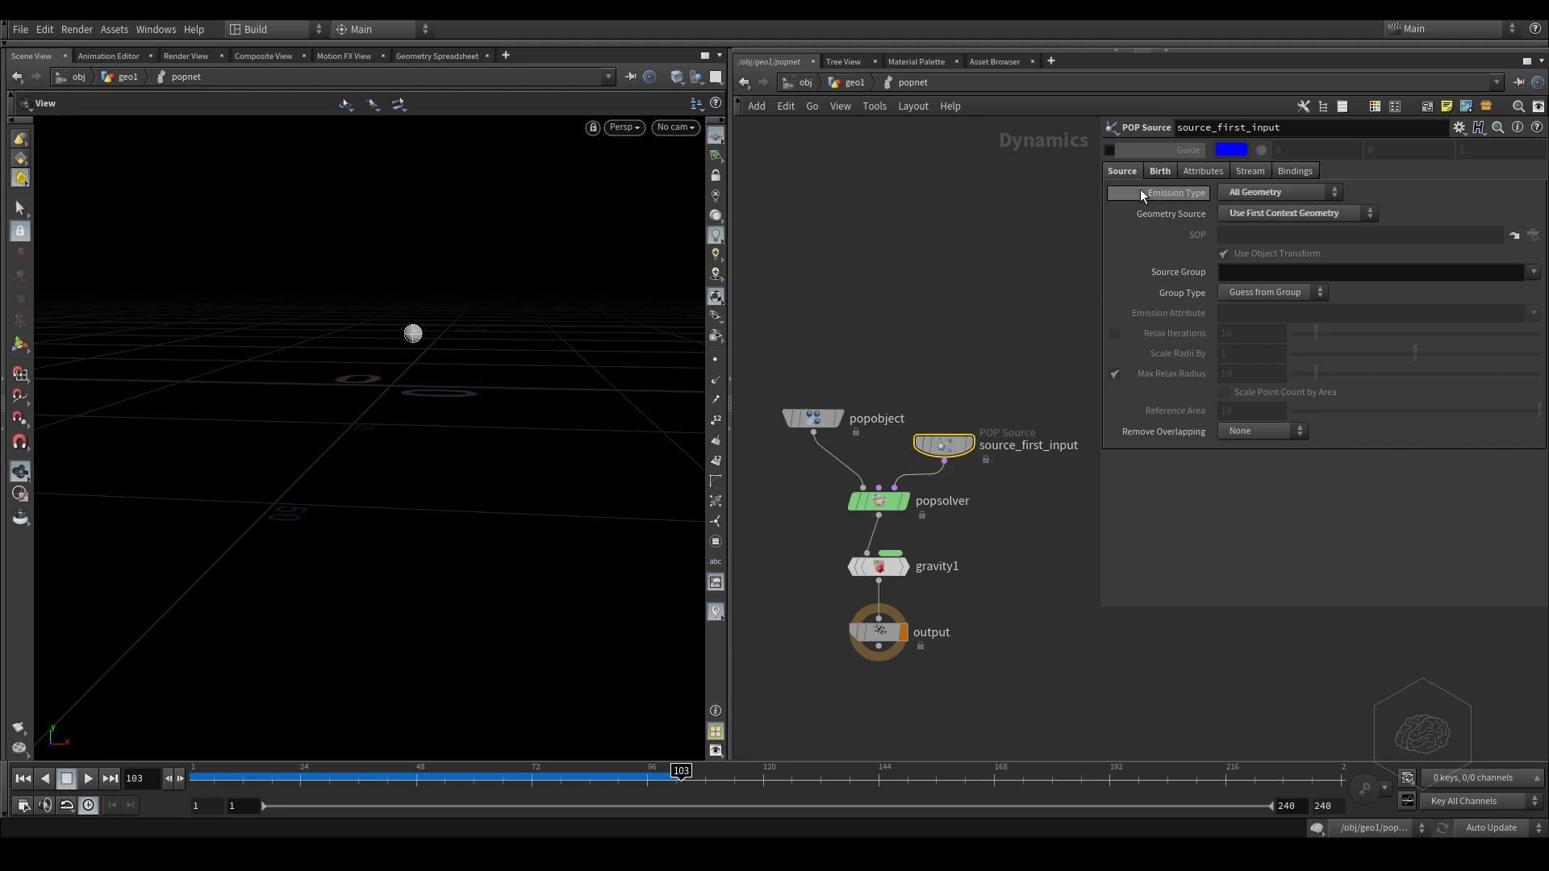
- Try the All Points and Scatter onto Surfaces emission types on source_first_input and scrub the early frames to preview the particles
left_click(1259, 192)
left_click(1246, 209)
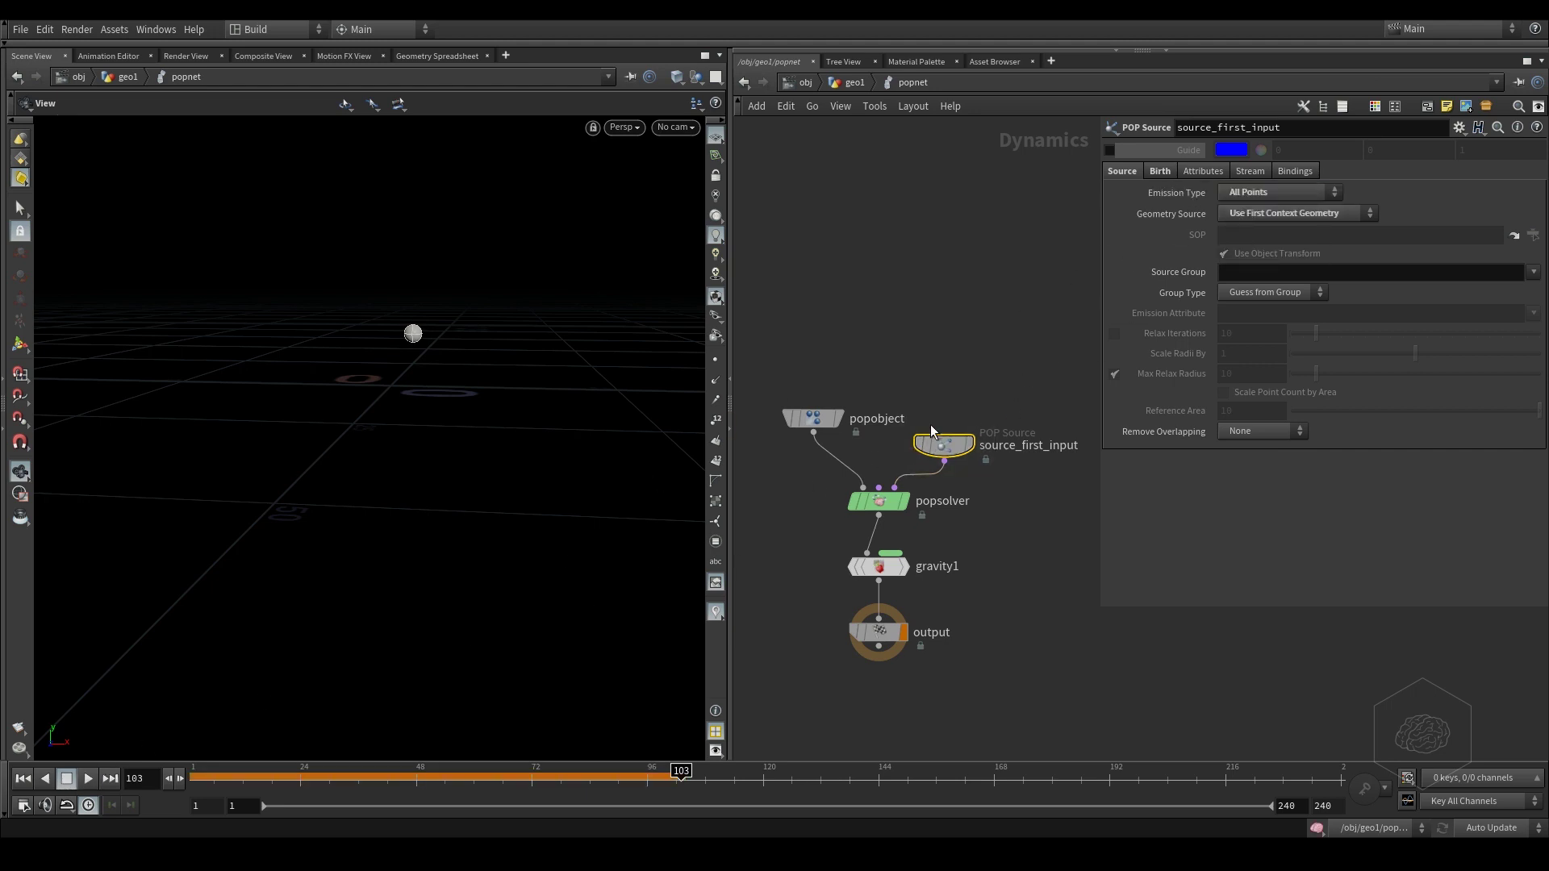
left_click(1259, 194)
left_click(1257, 258)
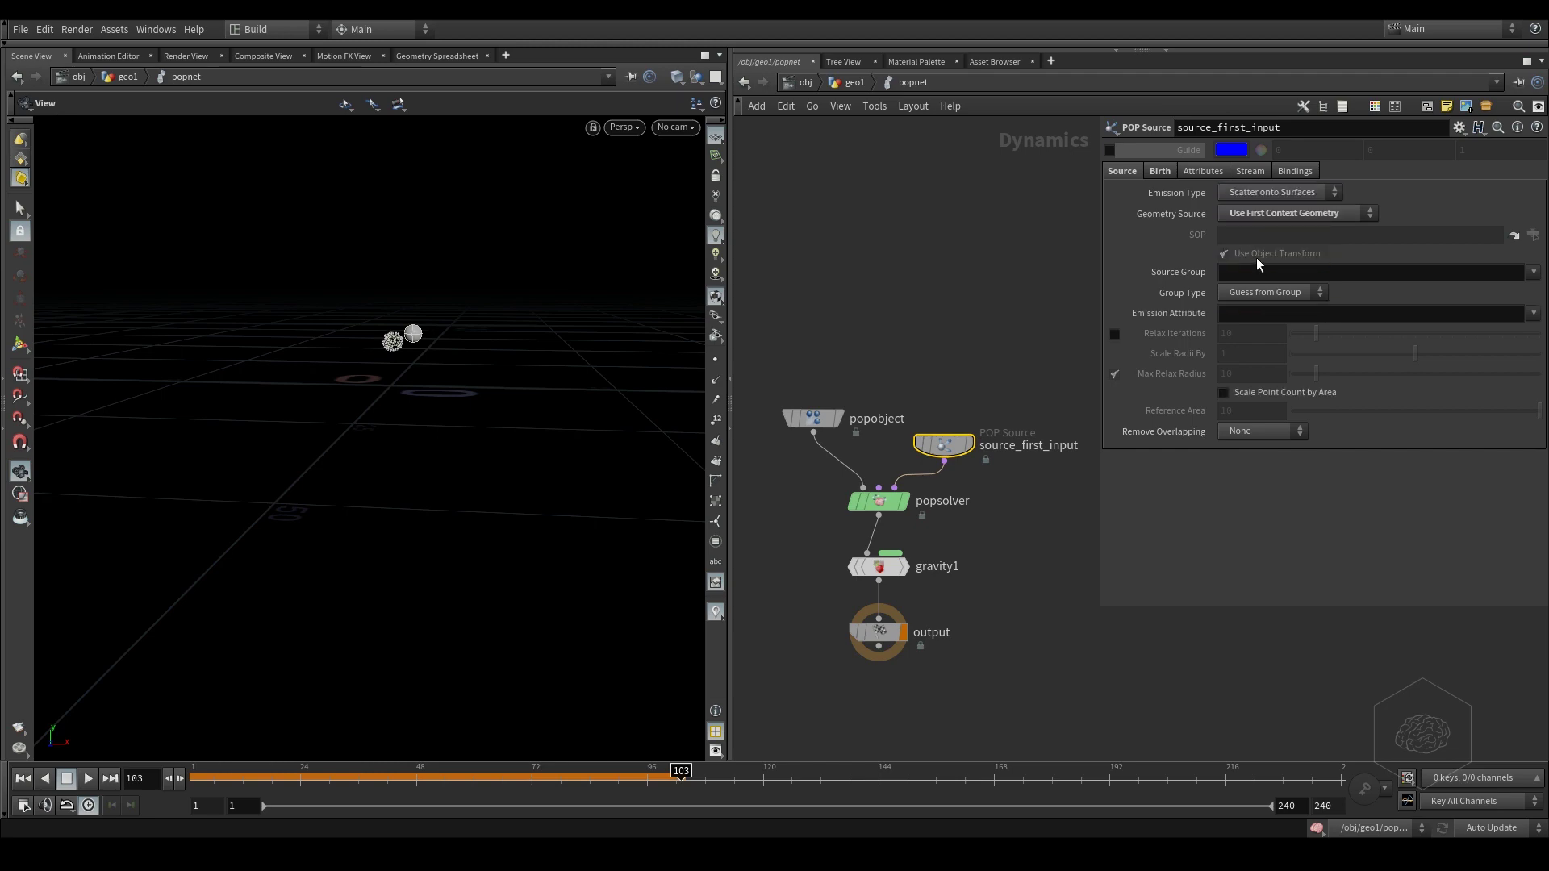
left_click_drag(363, 377, 430, 415)
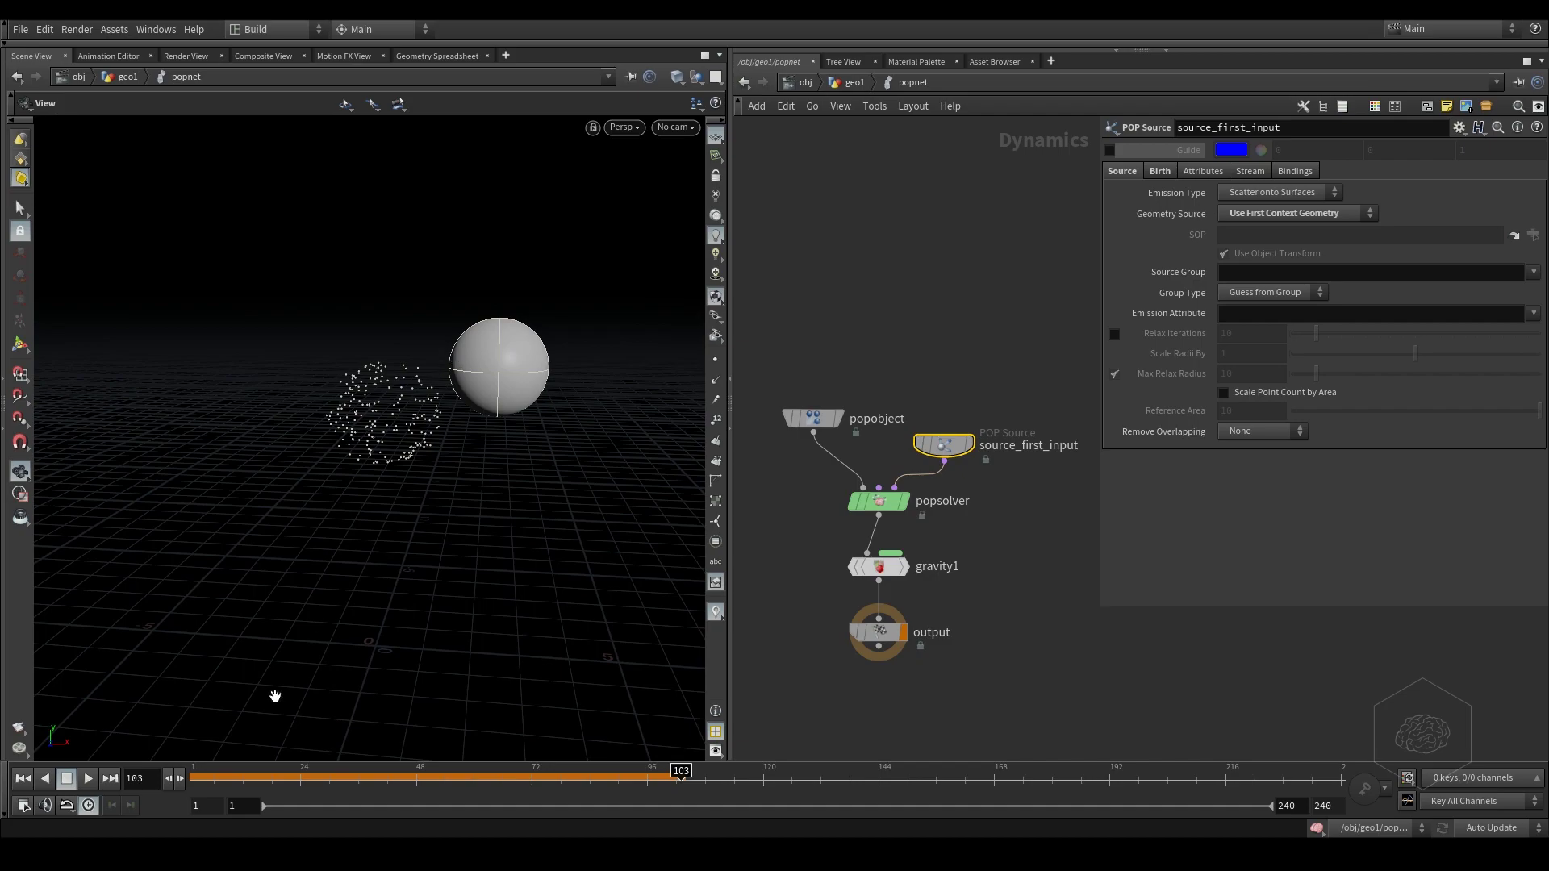
left_click_drag(218, 779, 314, 770)
- Set the emission type of source_first_input to All Points and scrub the early frames
left_click(1249, 211)
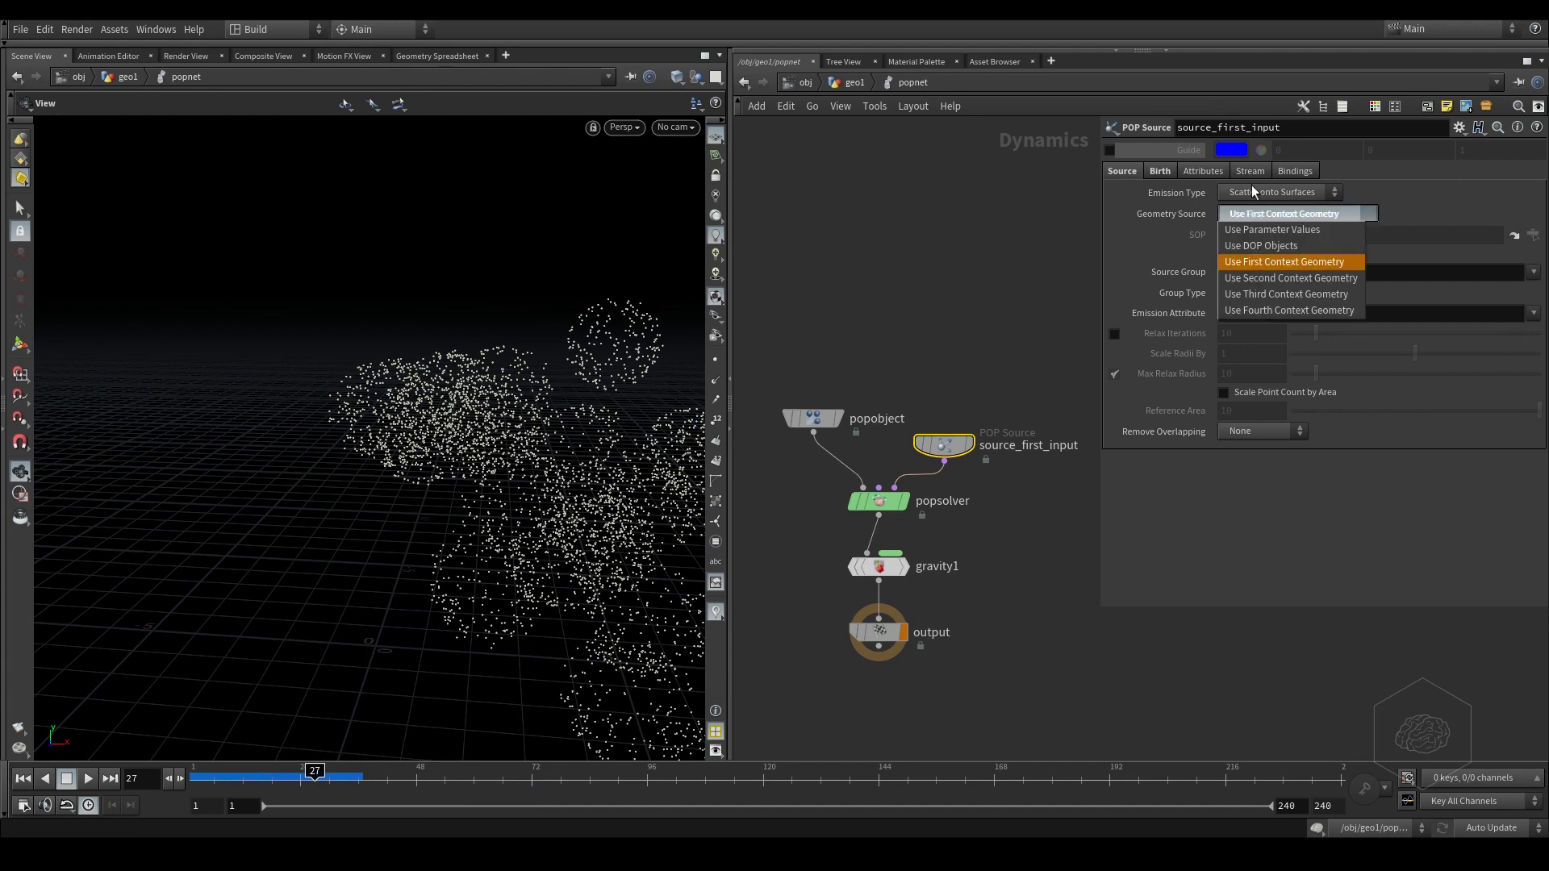
left_click(1252, 187)
left_click(1256, 192)
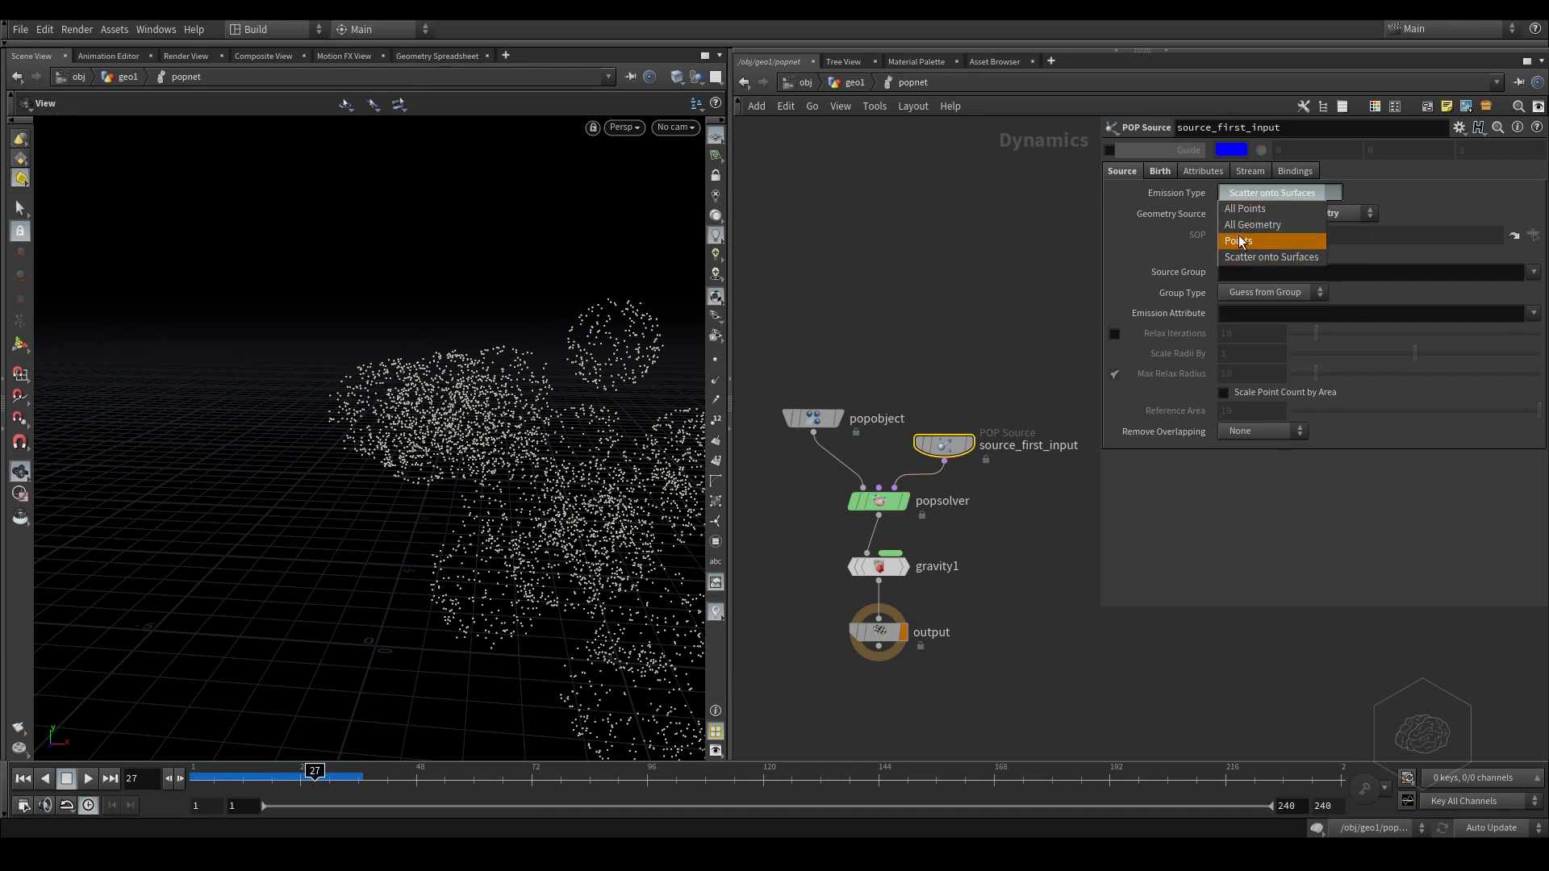
left_click(1242, 211)
left_click_drag(225, 773, 344, 773)
left_click_drag(198, 773, 275, 773)
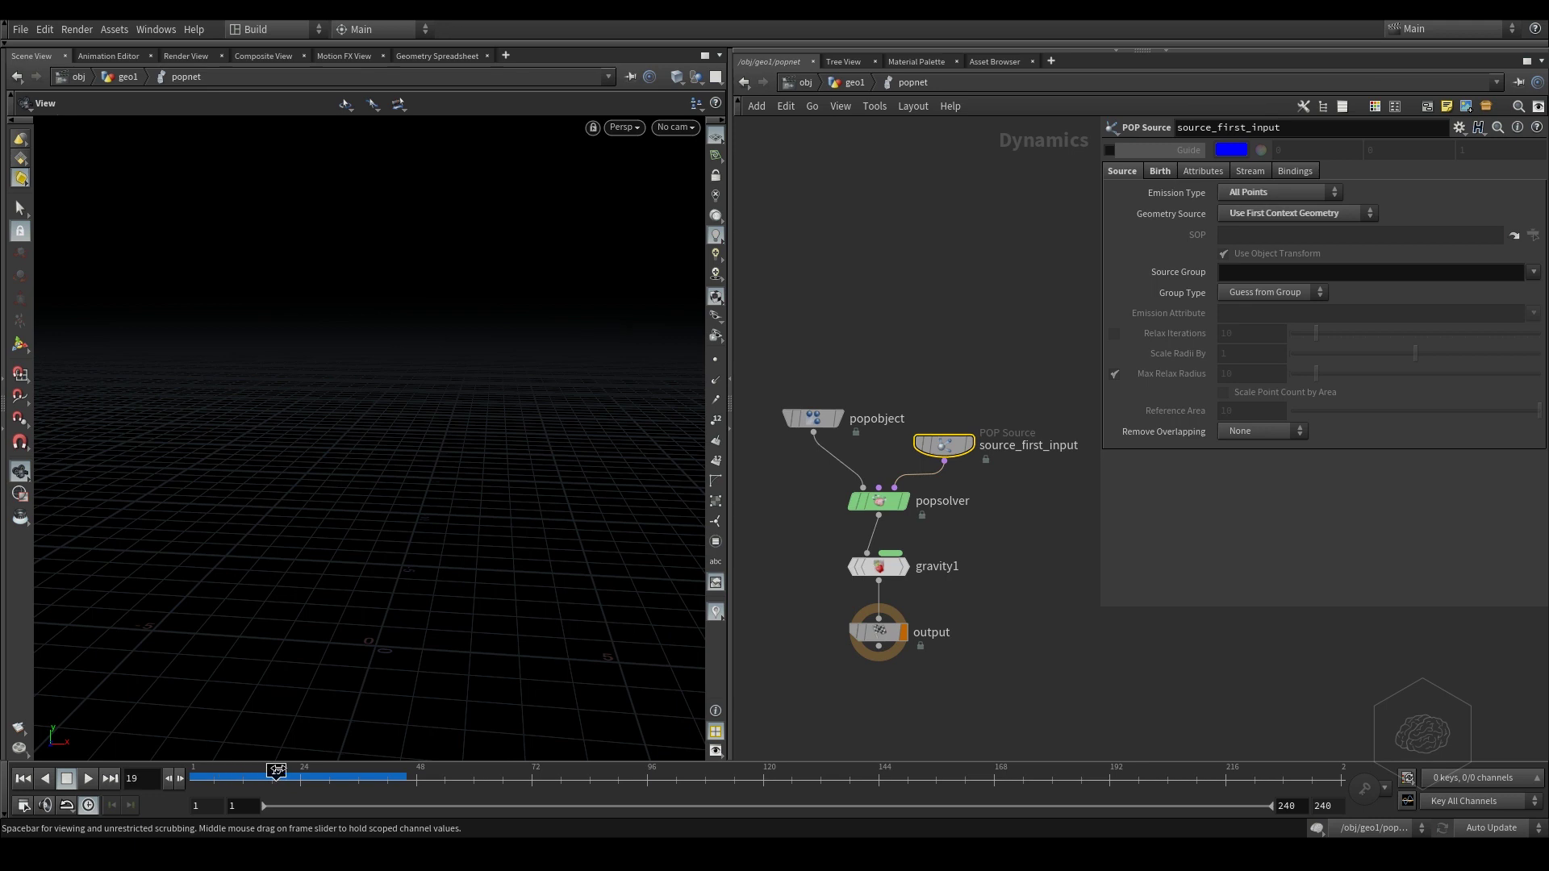
- Set the birth impulse activation of source_first_input to $FF%12==1 and scrub the timeline to check the emission
left_click(1162, 171)
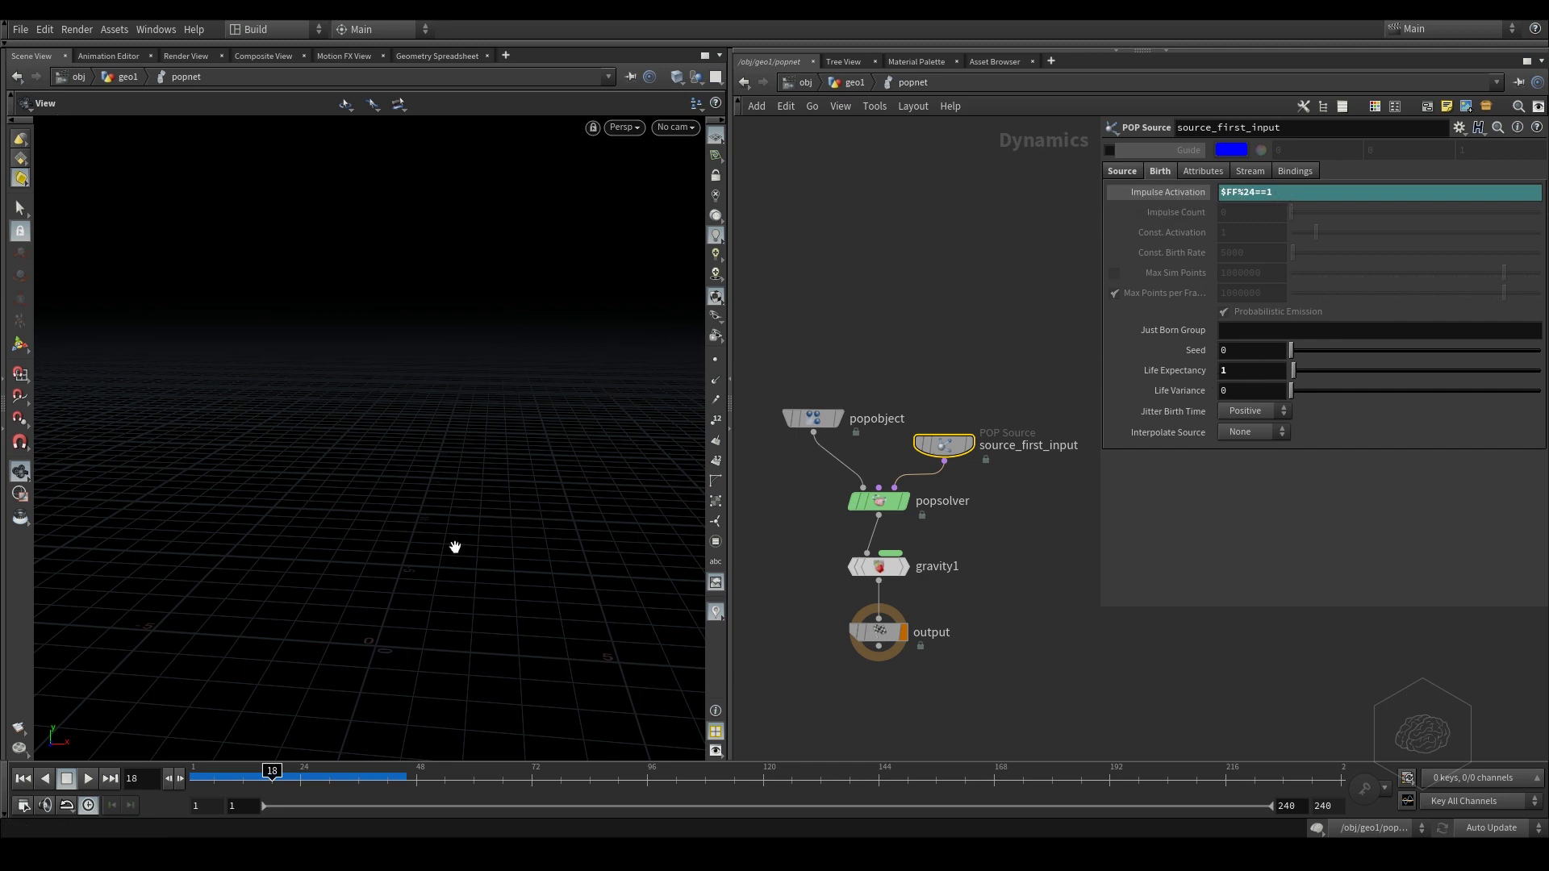
mouse_move(221, 789)
left_mouse_down()
mouse_move(417, 783)
mouse_move(676, 835)
mouse_move(531, 788)
mouse_move(463, 787)
mouse_move(535, 787)
mouse_move(305, 788)
left_mouse_up()
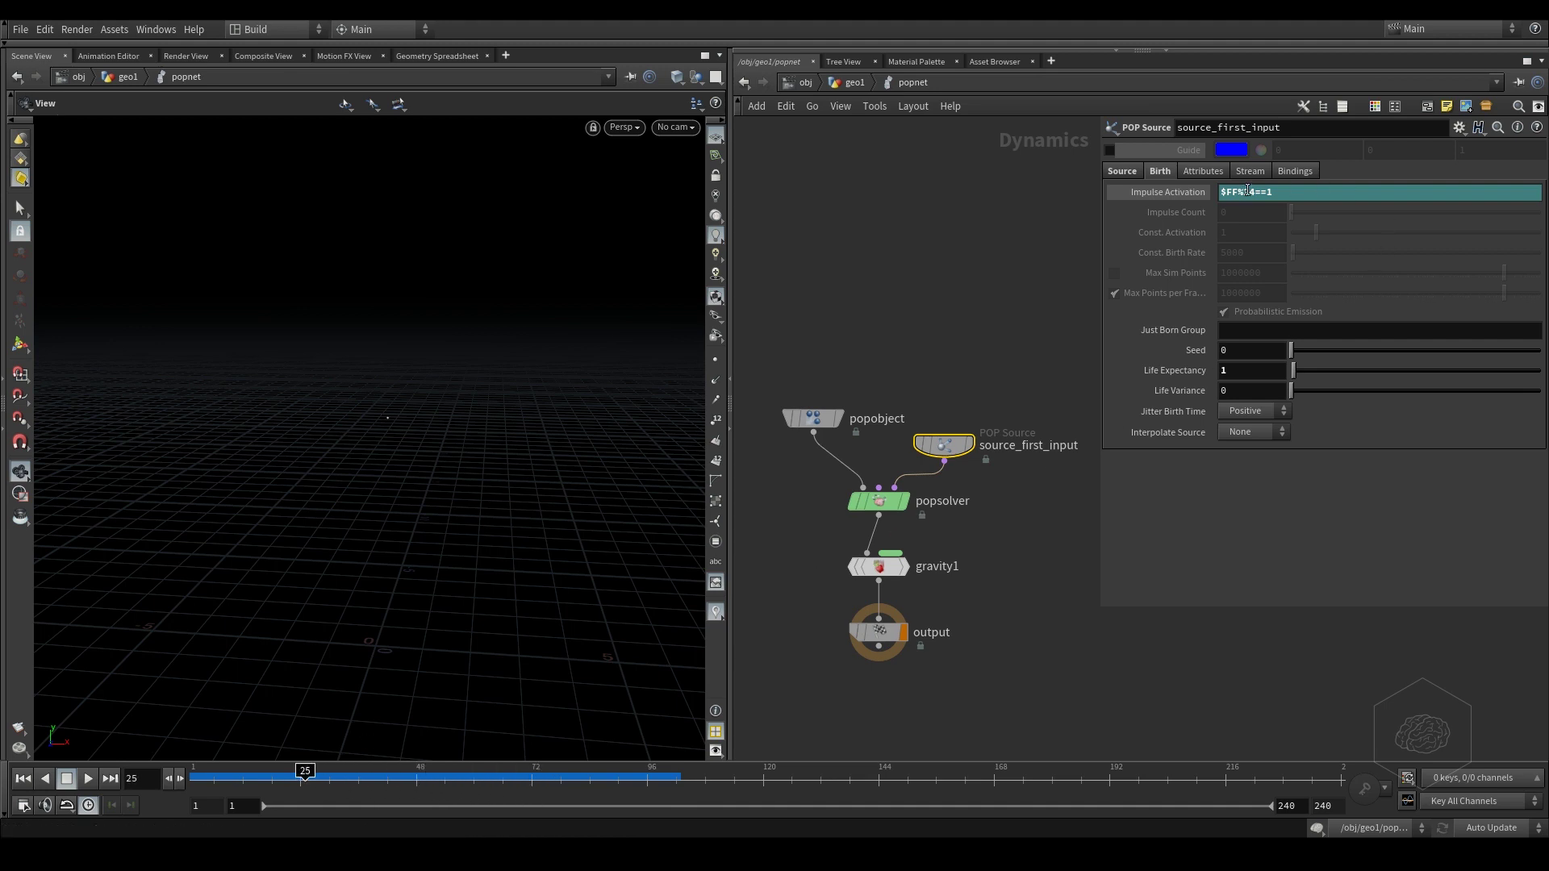
key("BackSpace")
key("Delete")
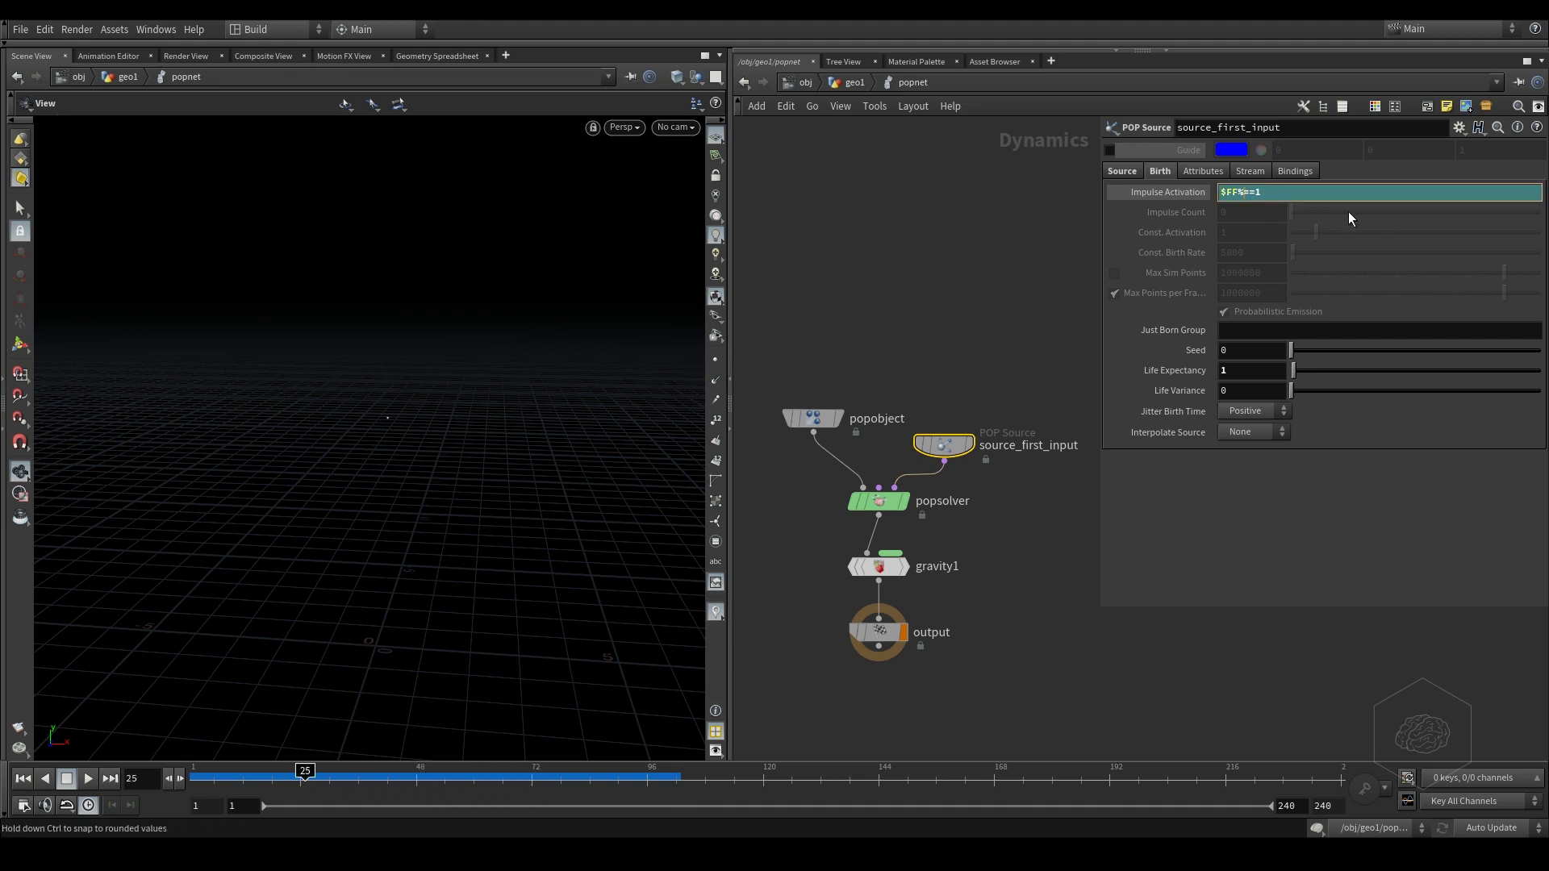
type("12")
key("Return")
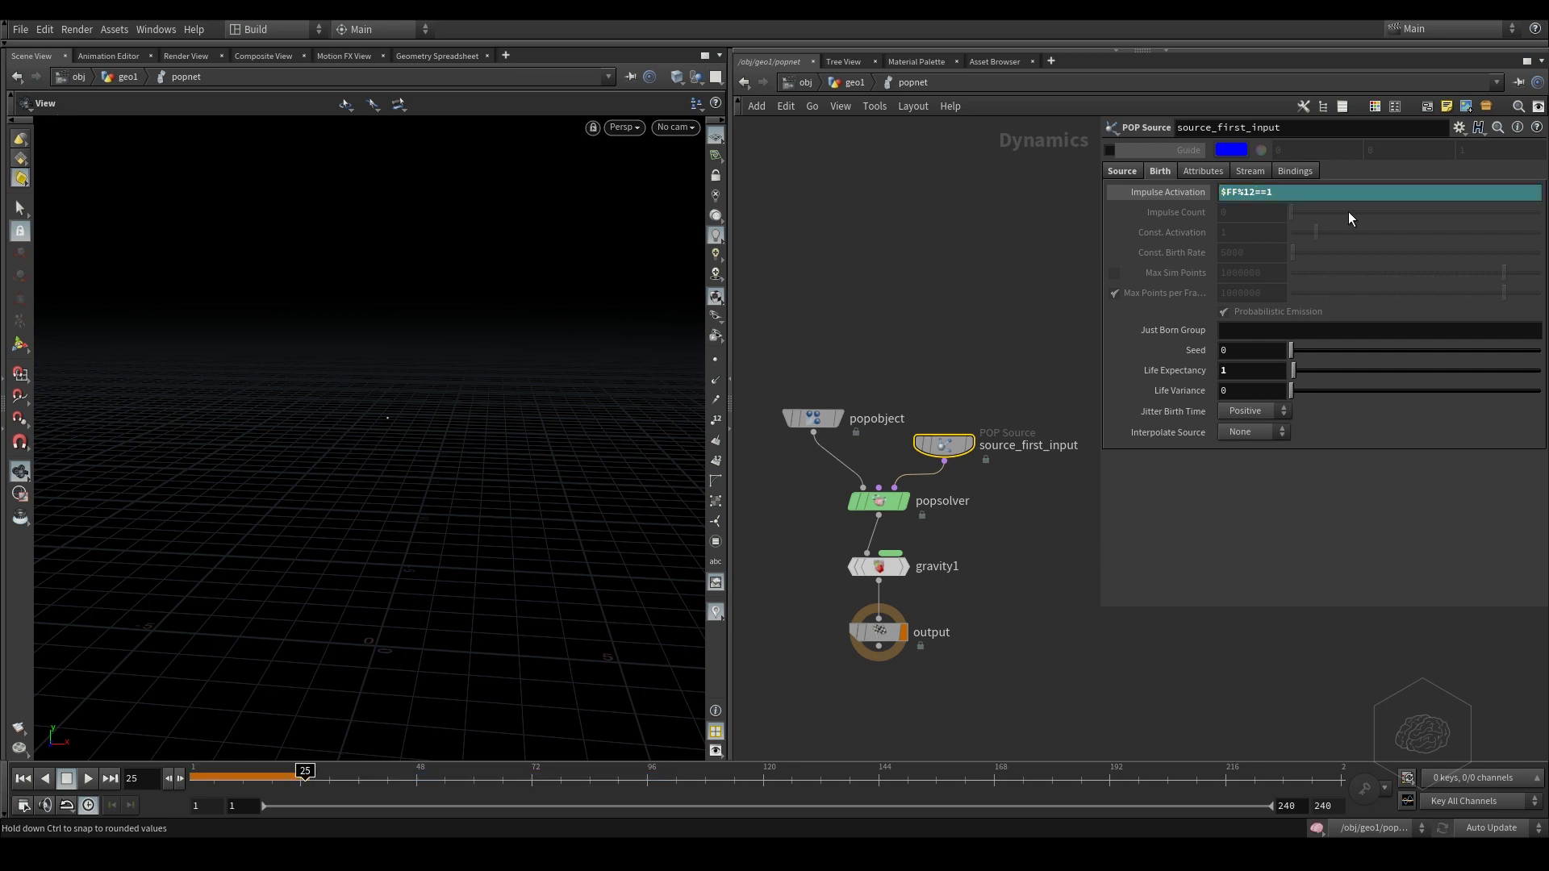
left_click(292, 776)
mouse_move(292, 776)
left_mouse_down()
mouse_move(613, 778)
mouse_move(243, 779)
left_mouse_up()
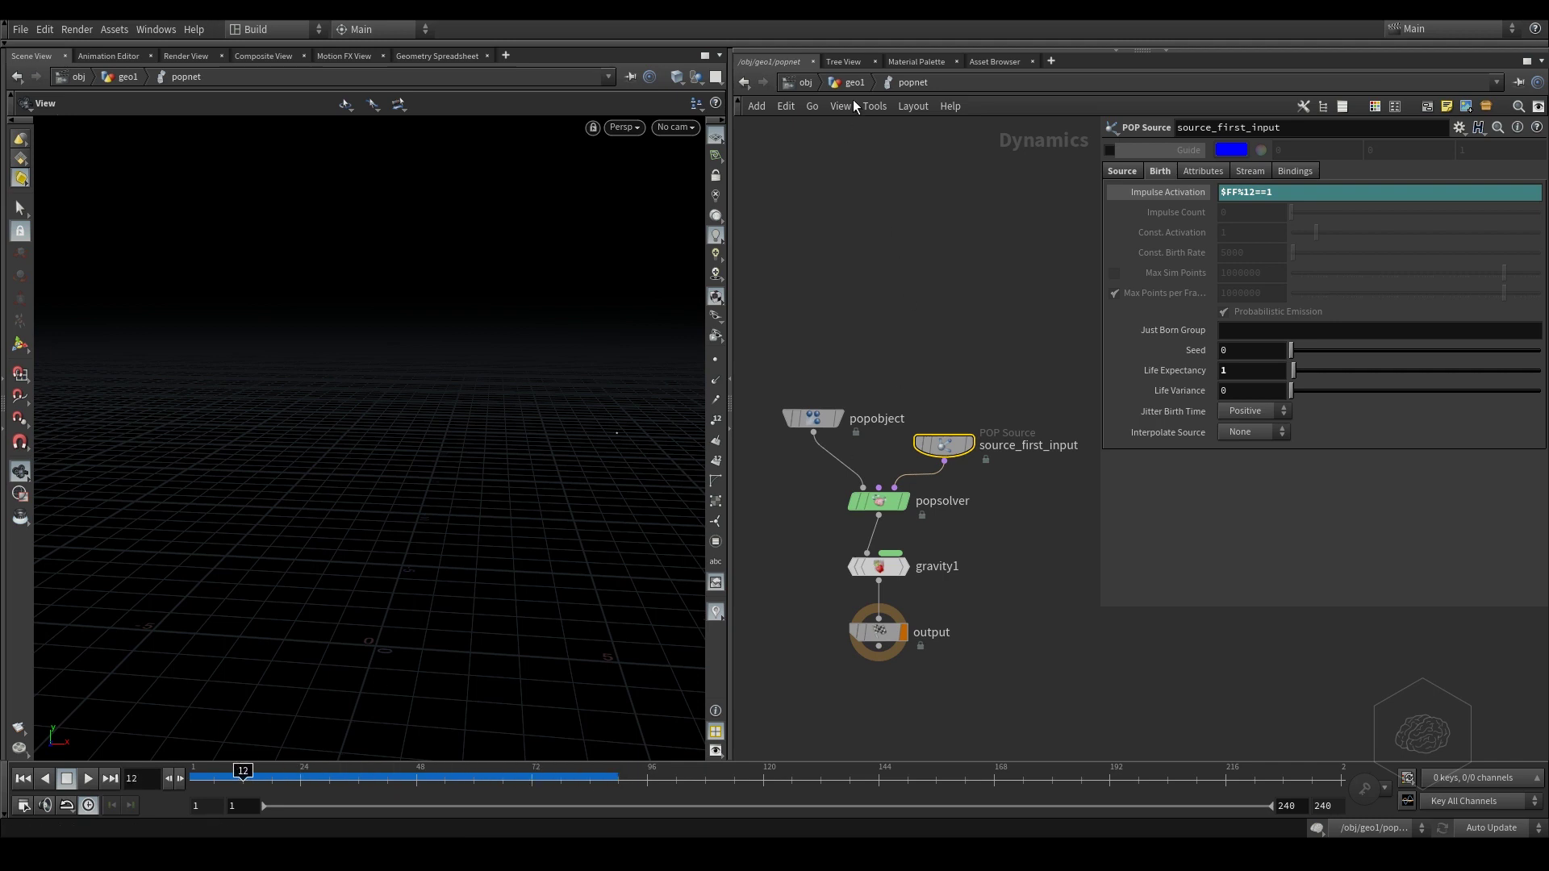
- Return to the geo1 network, add a Null node wired to popnet's output, and align it below popnet
key("u")
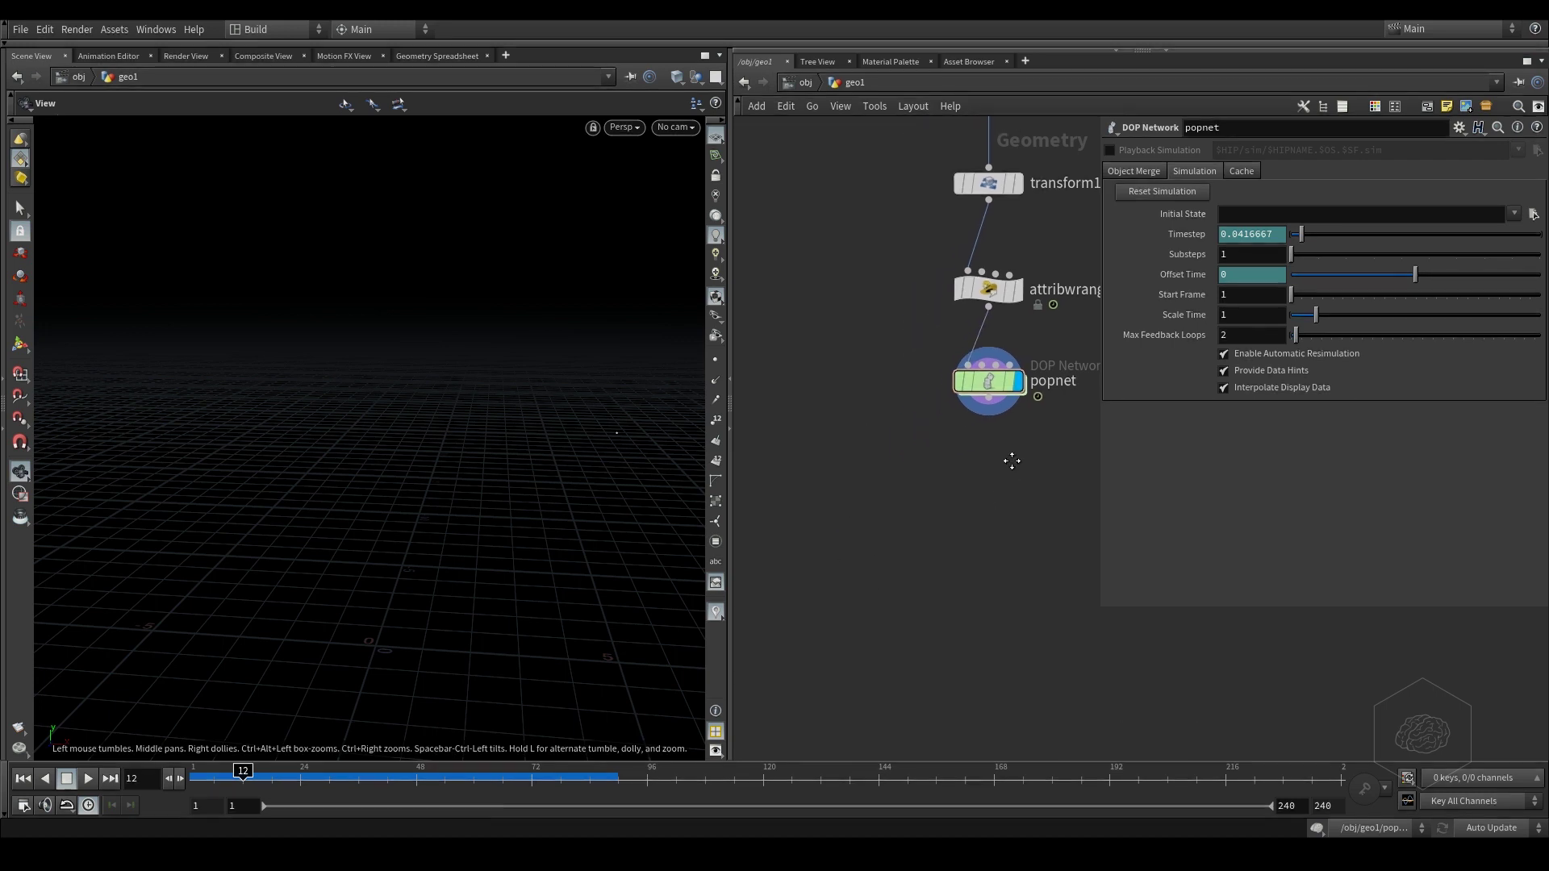
key("Tab")
type("null")
key("Return")
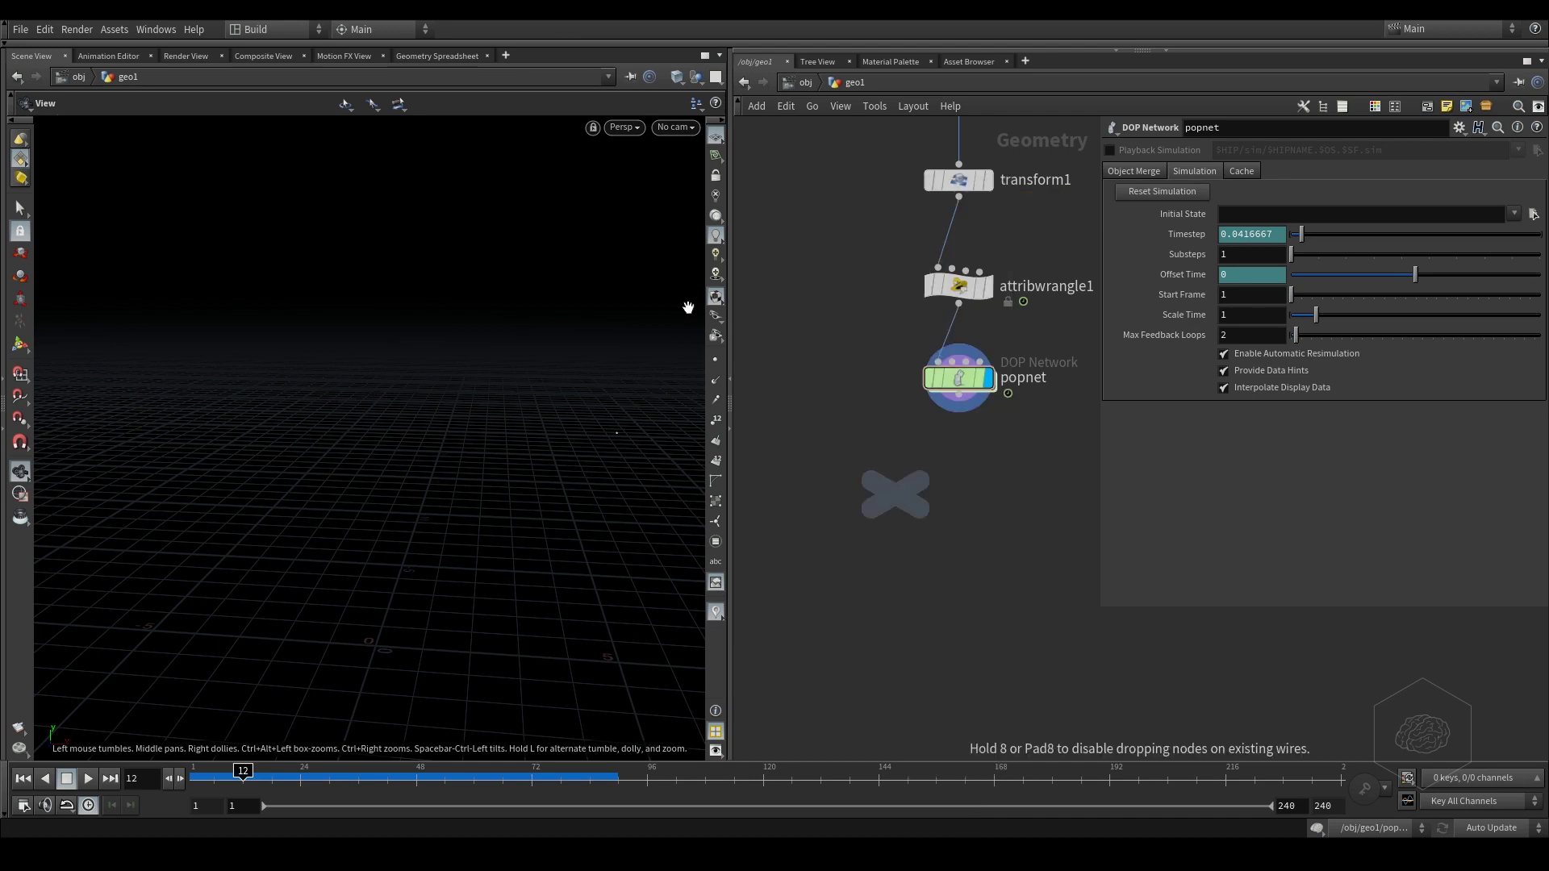
left_click(916, 504)
left_click(958, 406)
left_click(916, 486)
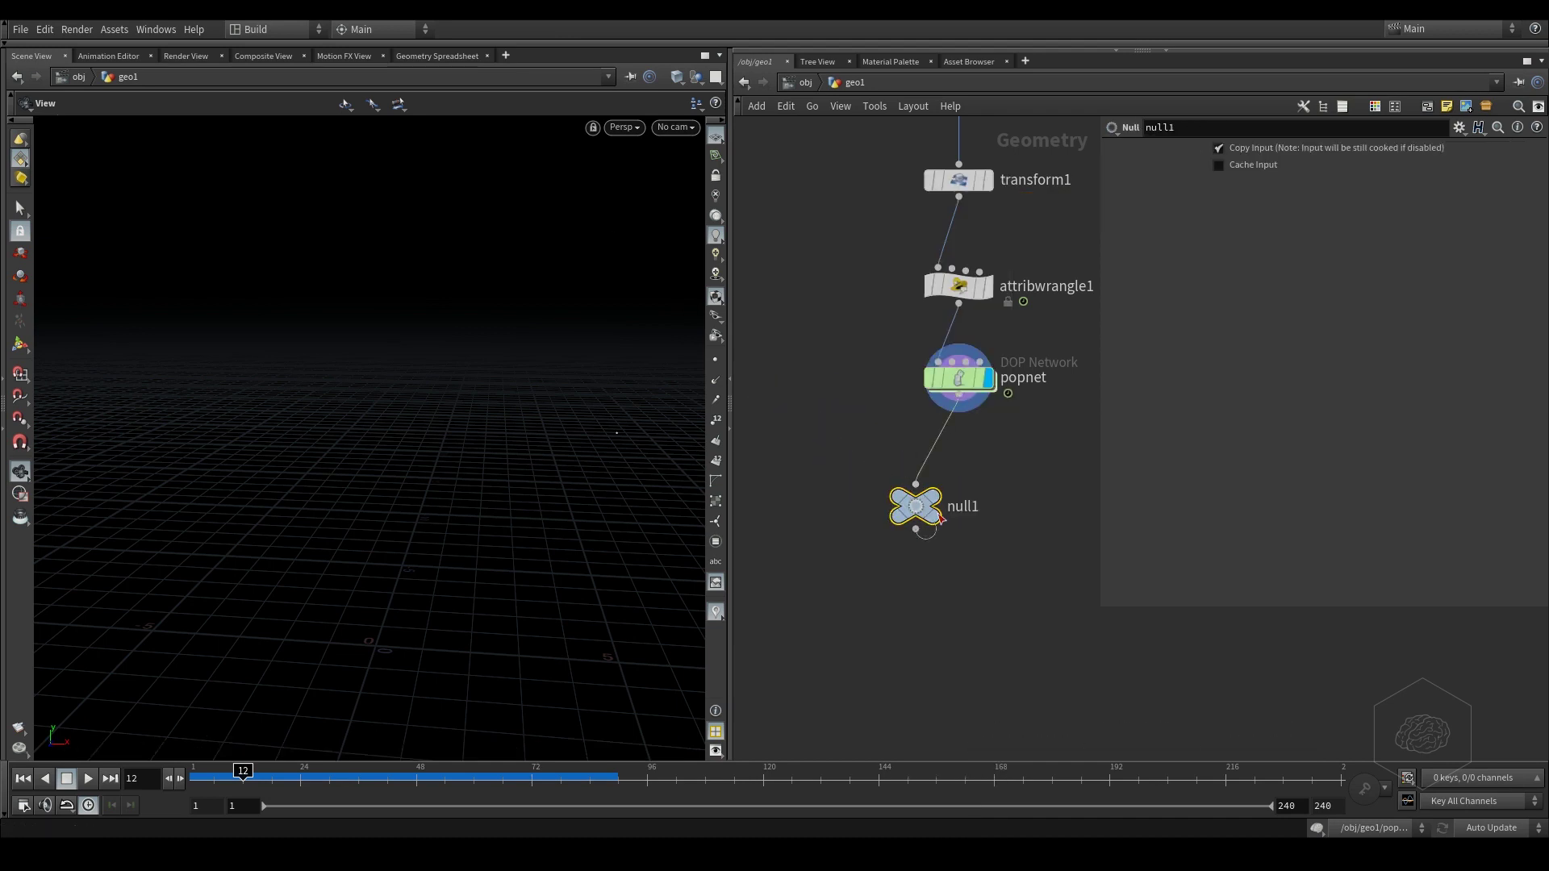
left_click_drag(915, 515, 961, 523)
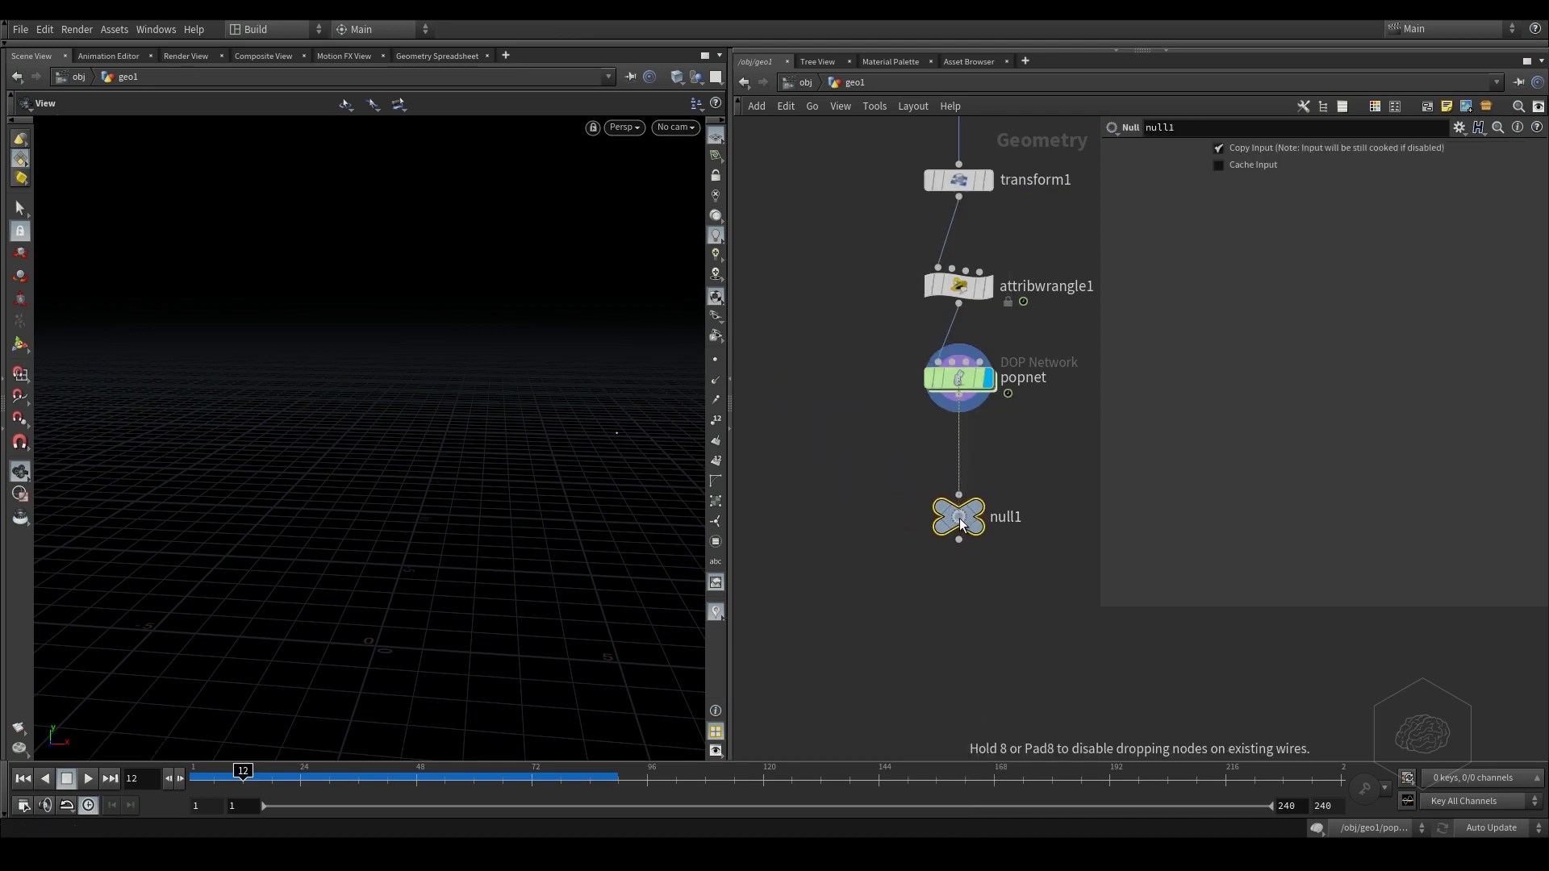
- Rename the null node as OUT_particles
double_click(1009, 517)
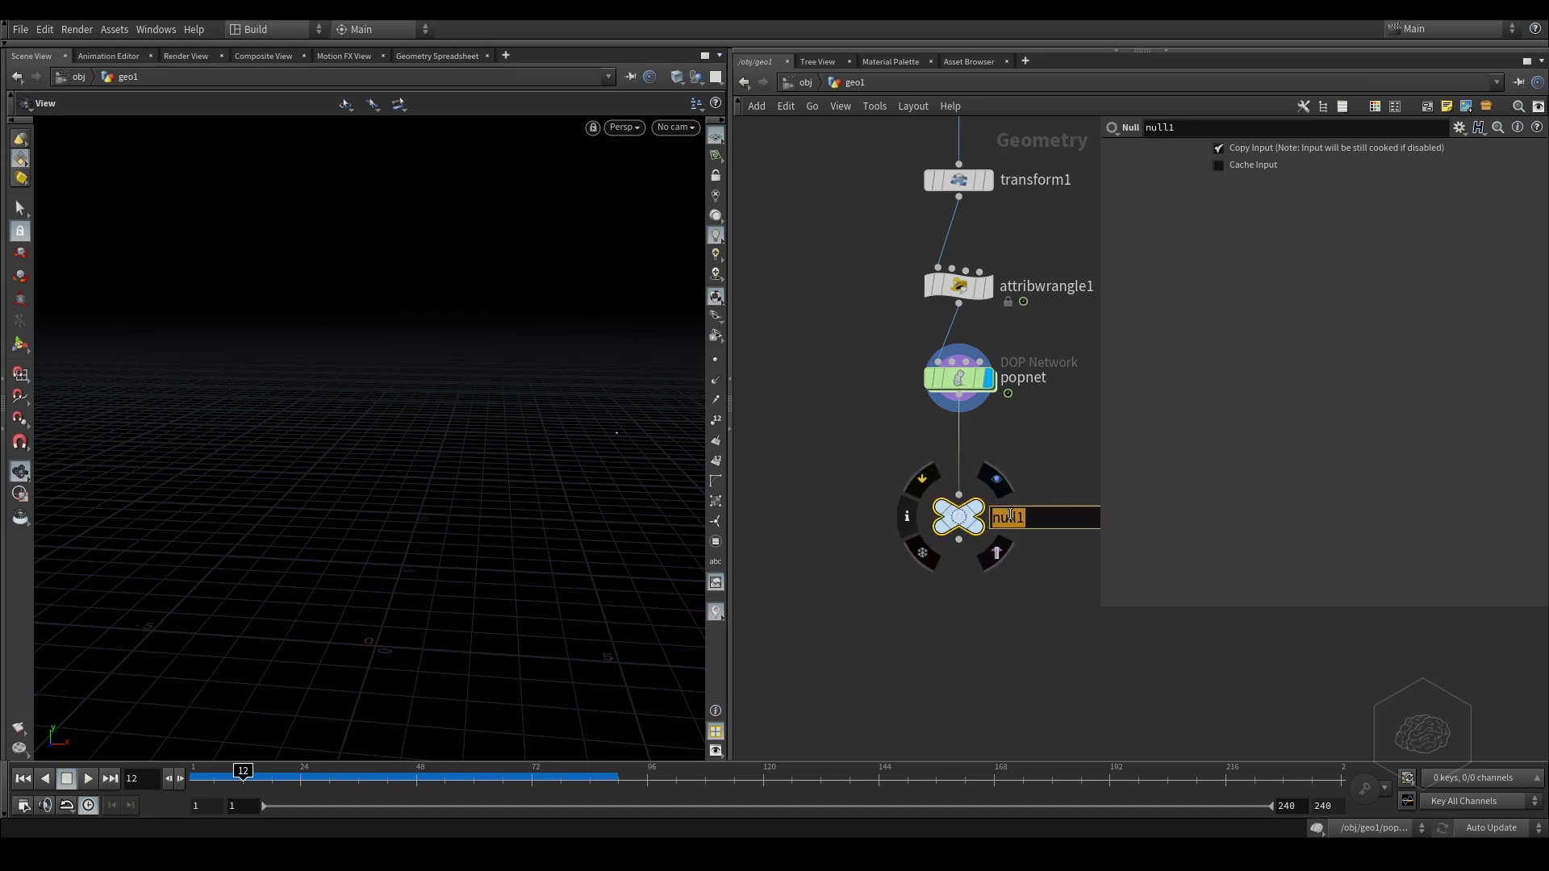
type("OUT_particles")
key("Return")
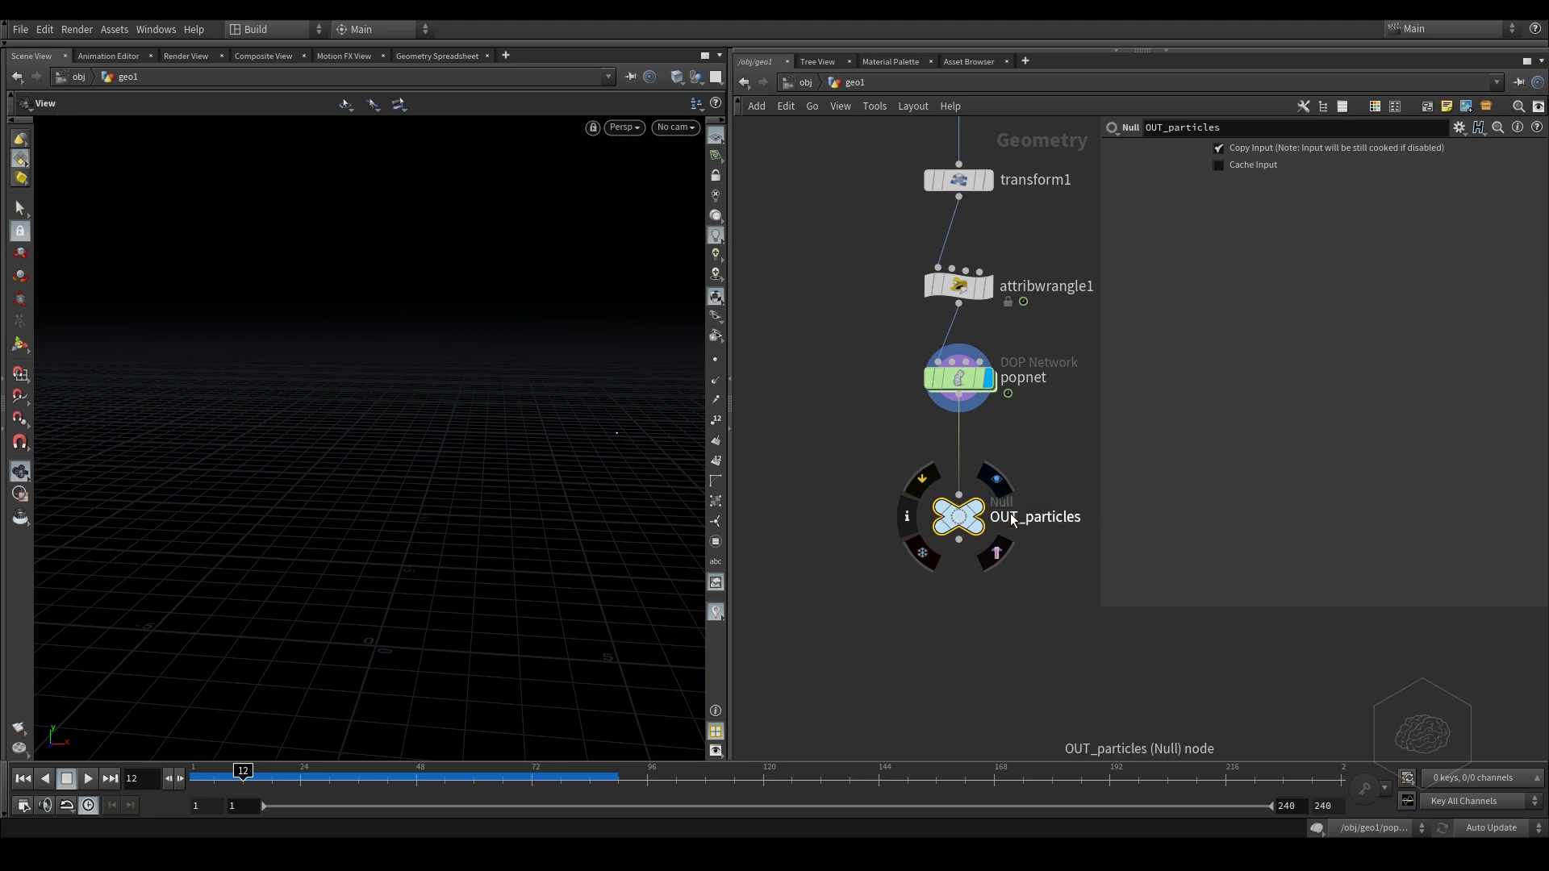
- Insert a Switch node between popnet and OUT_particles, with a File Cache fed by popnet as its second input
middle_click_drag(853, 334, 768, 247)
left_click_drag(873, 444, 879, 500)
key("Tab")
mouse_move(948, 448)
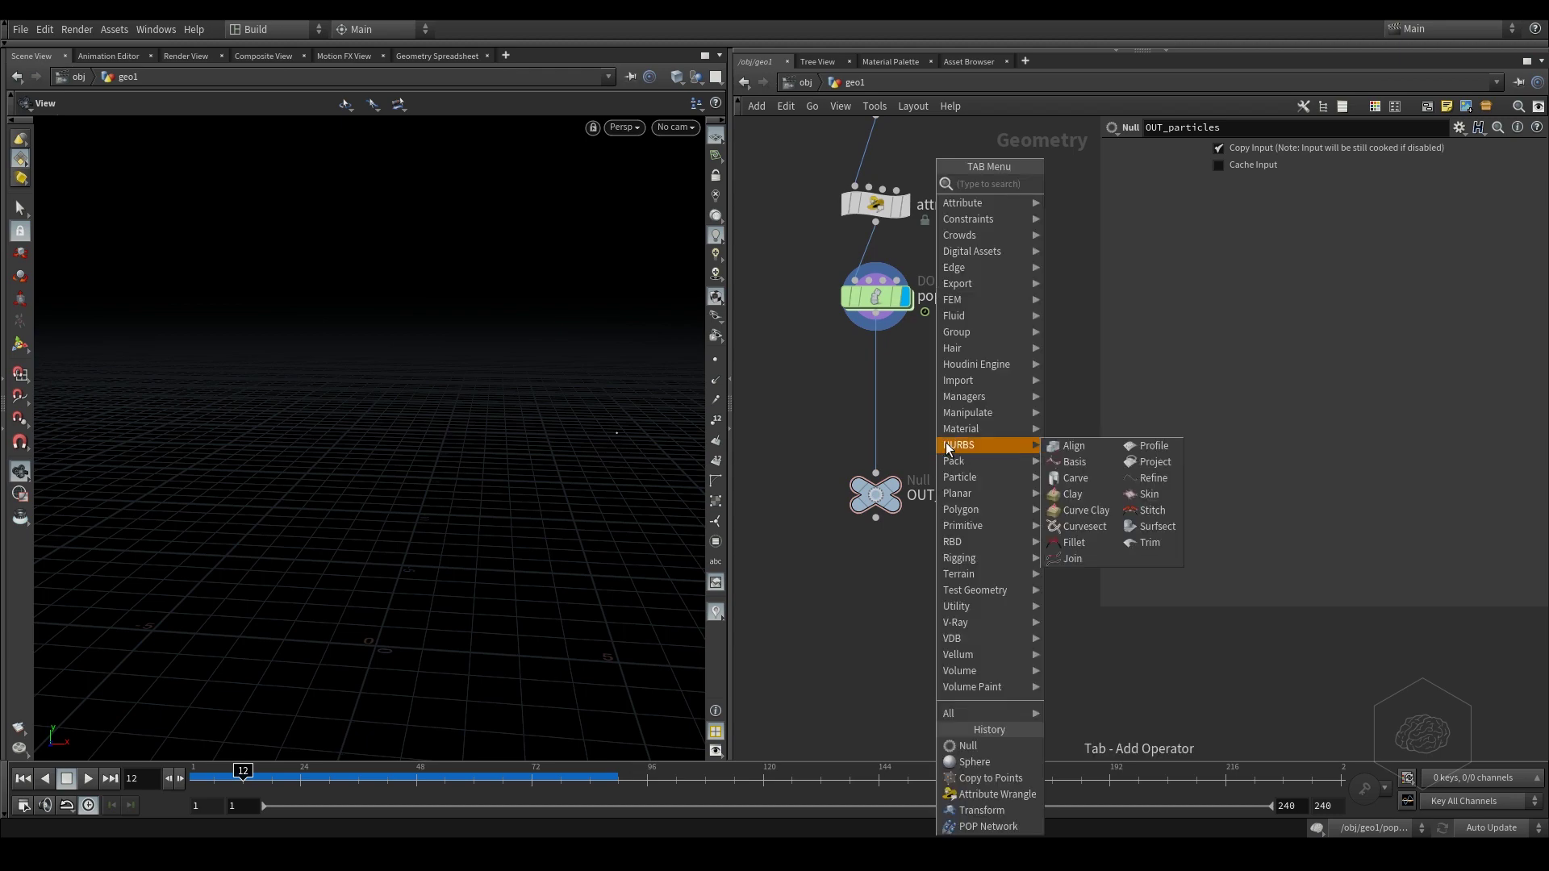
type("swi")
key("Return")
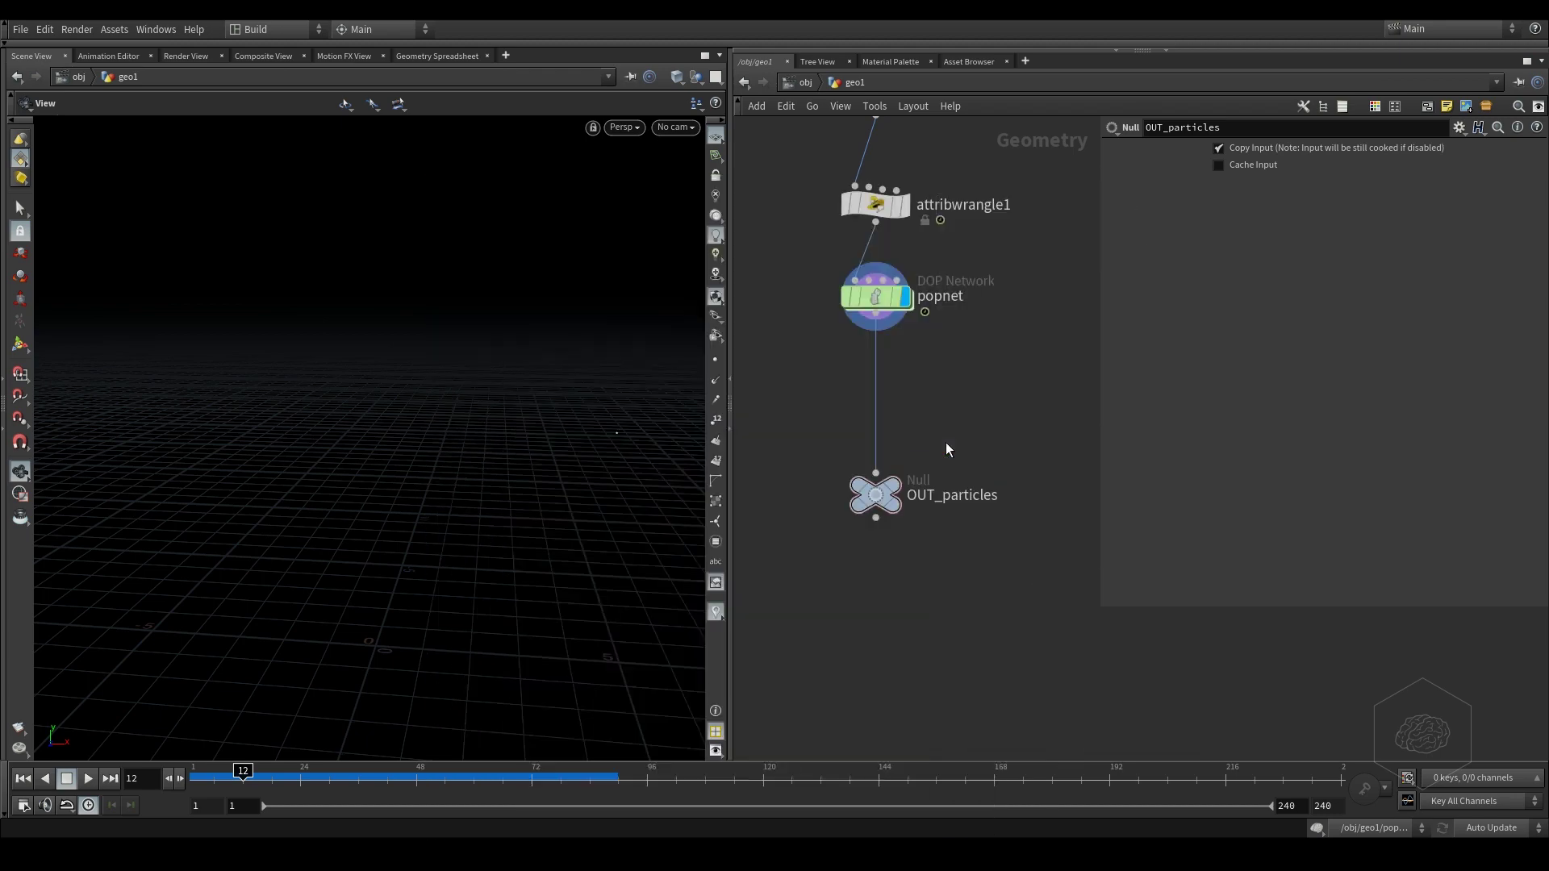
left_click(965, 448)
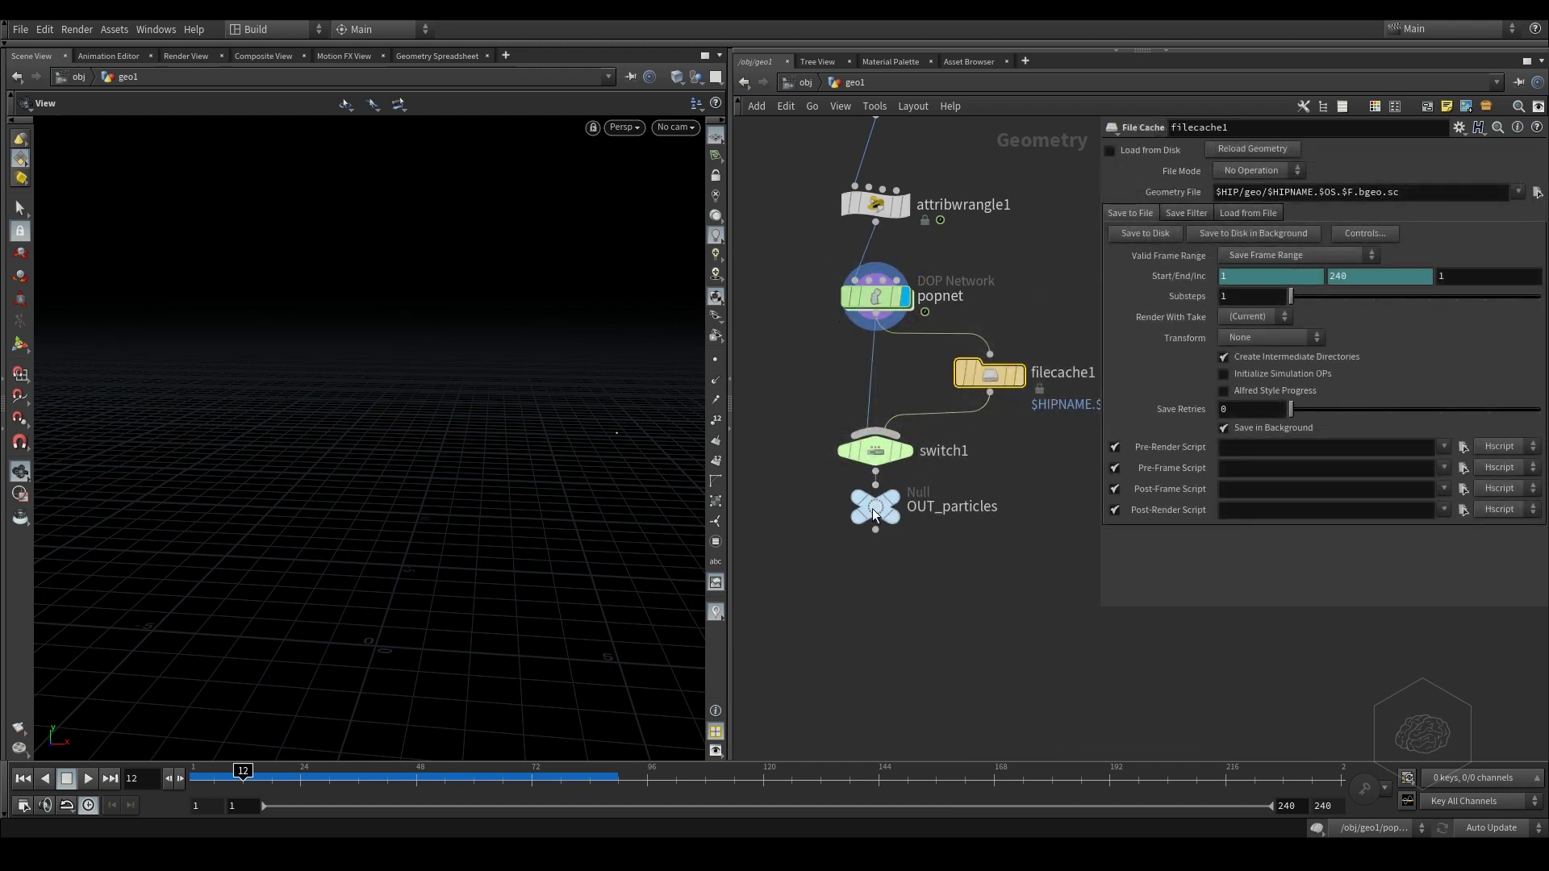
- Move OUT_particles further below the switch and make it the displayed node
left_click_drag(878, 508, 895, 541)
left_click(912, 506)
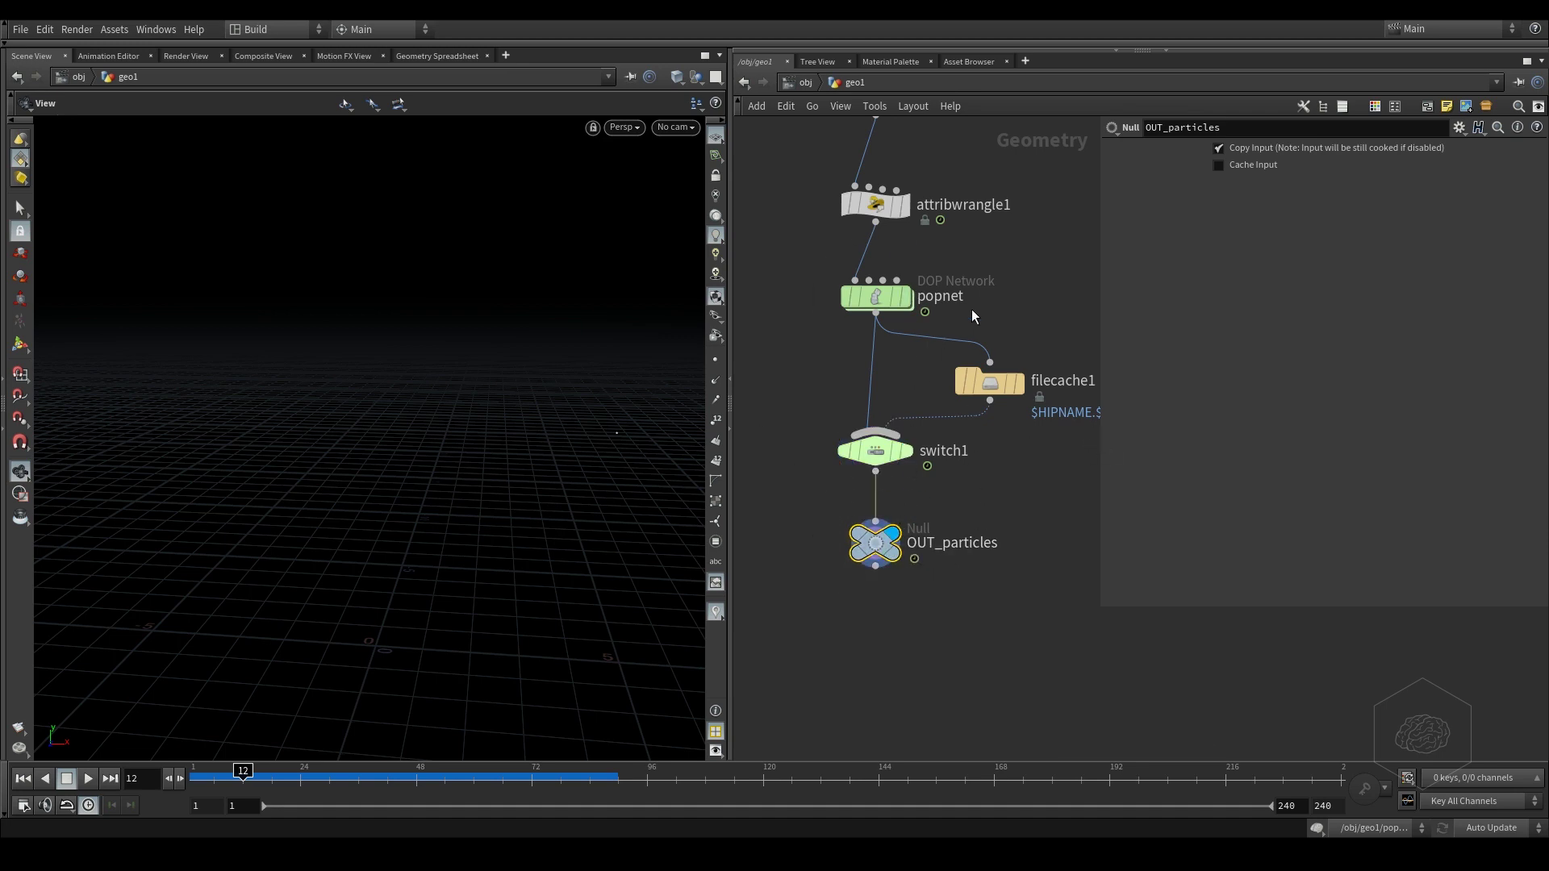
- Add a For-Each Point loop below OUT_particles
middle_click_drag(924, 495, 916, 395)
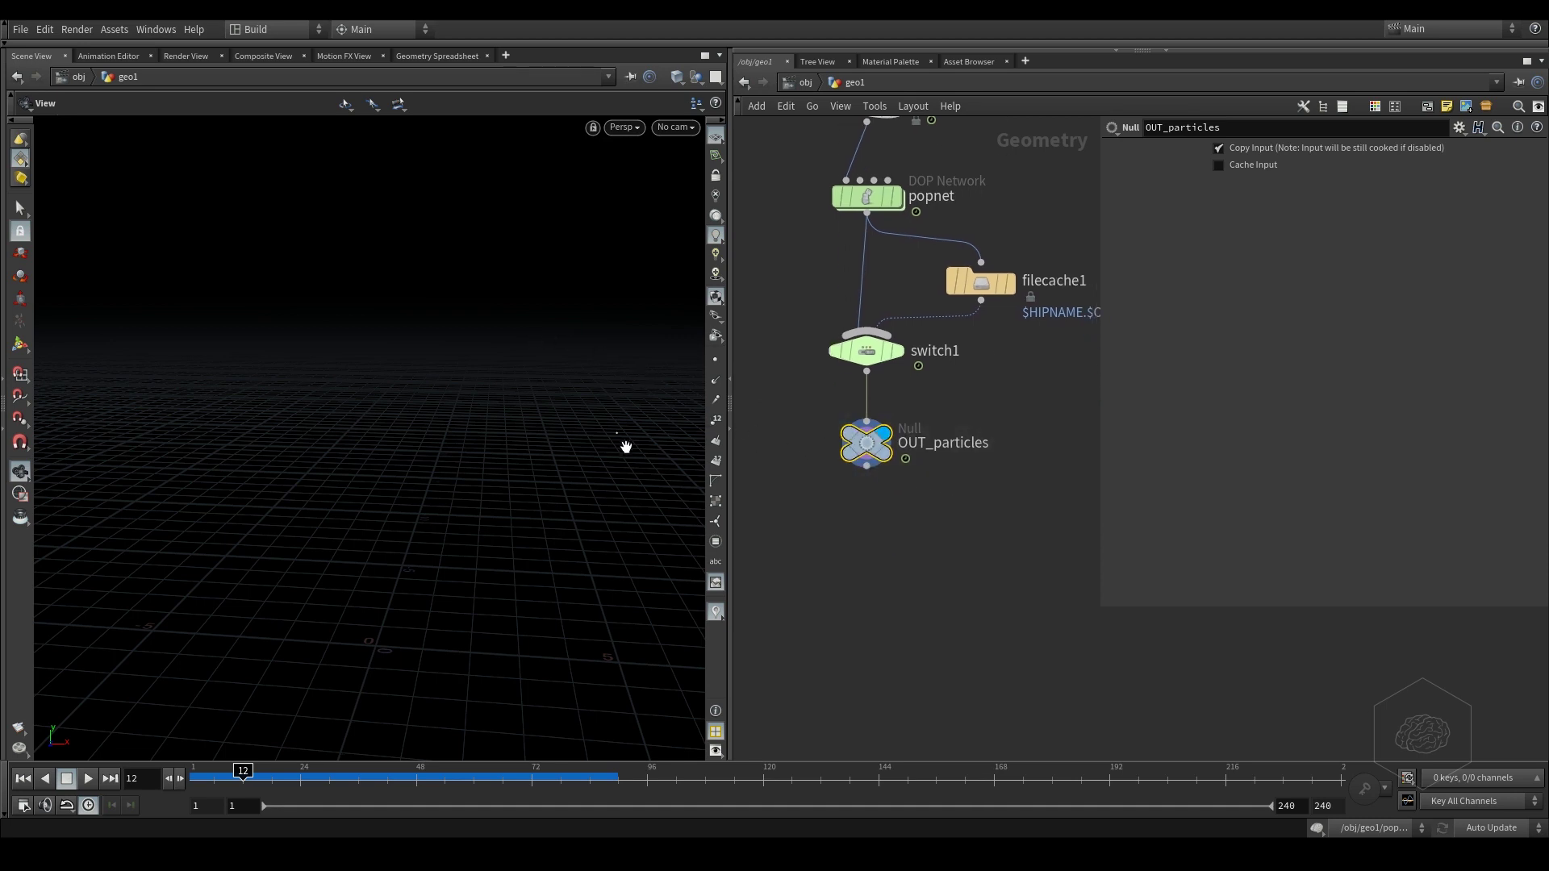
middle_click_drag(929, 539, 959, 485)
left_click(903, 539)
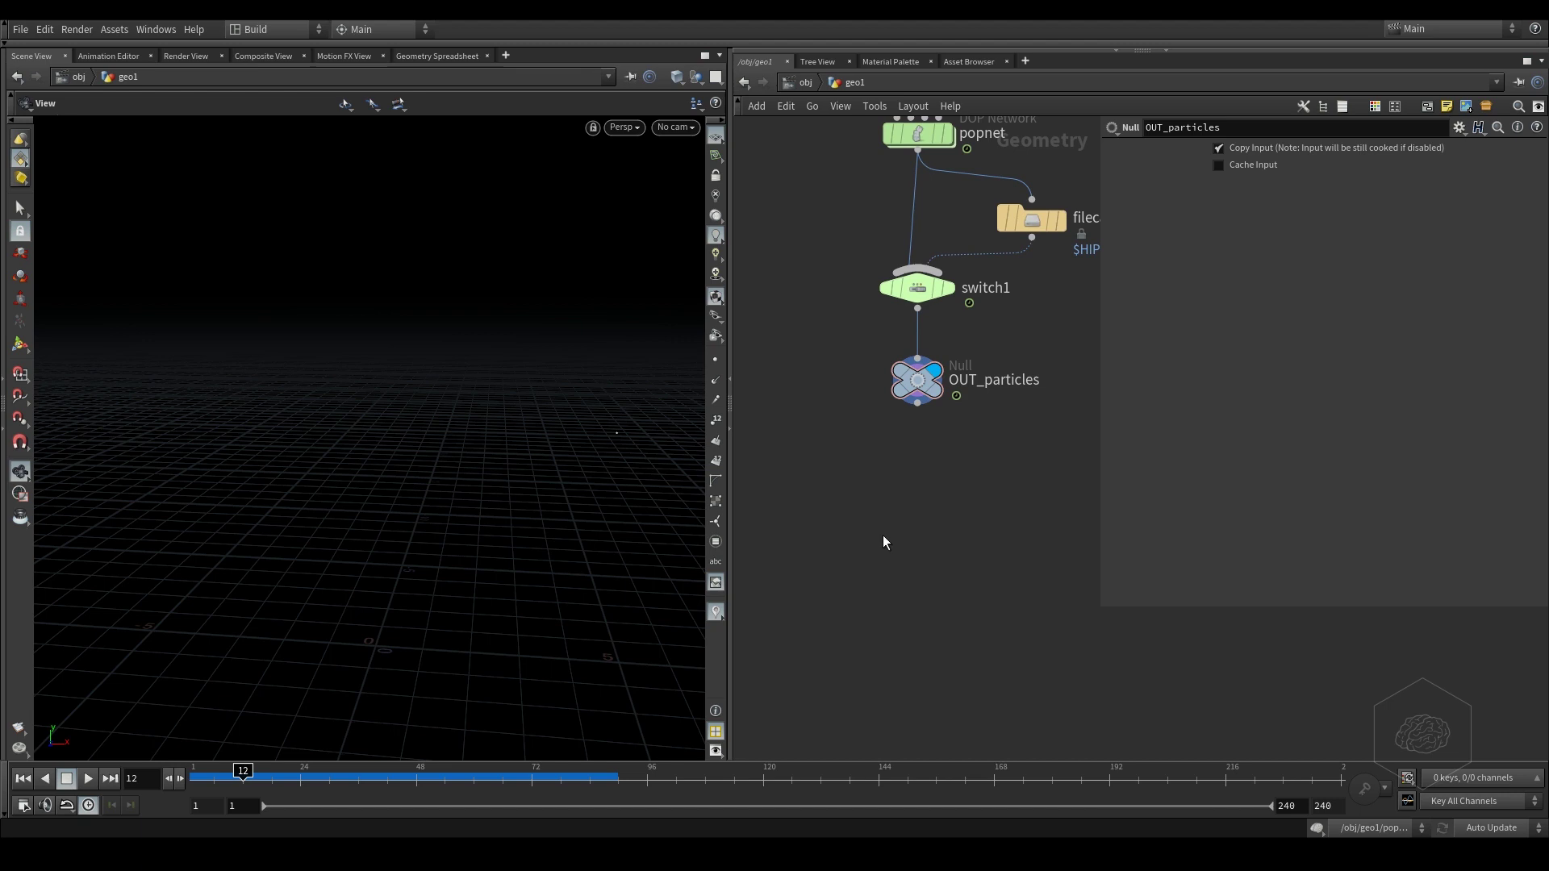
key("Tab")
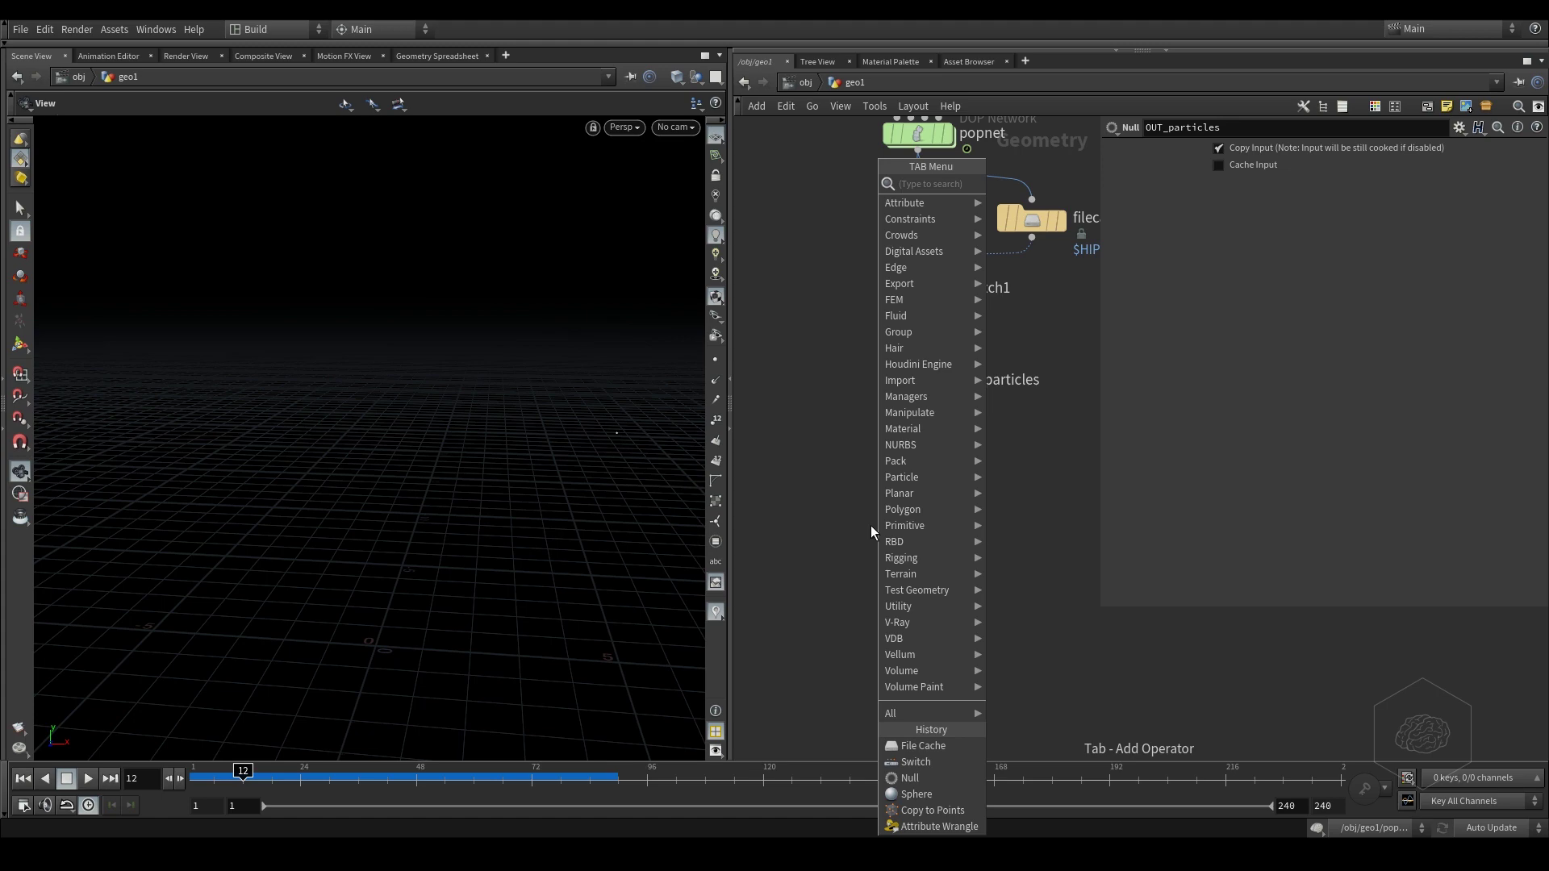
type("for e")
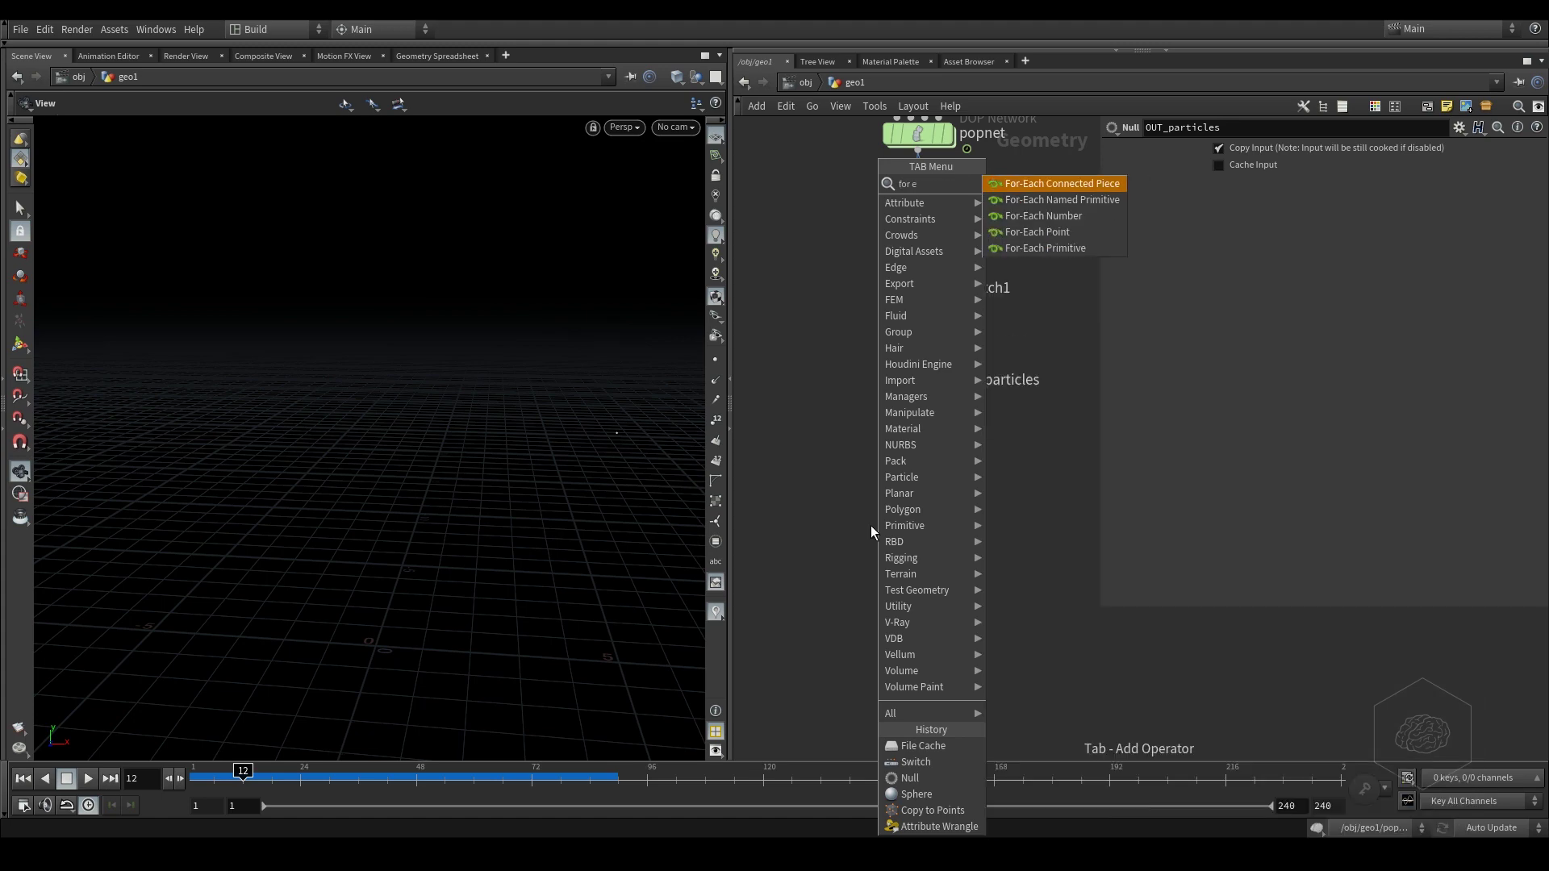
key("Down")
key("Down")
key("Down")
key("Down")
key("Up")
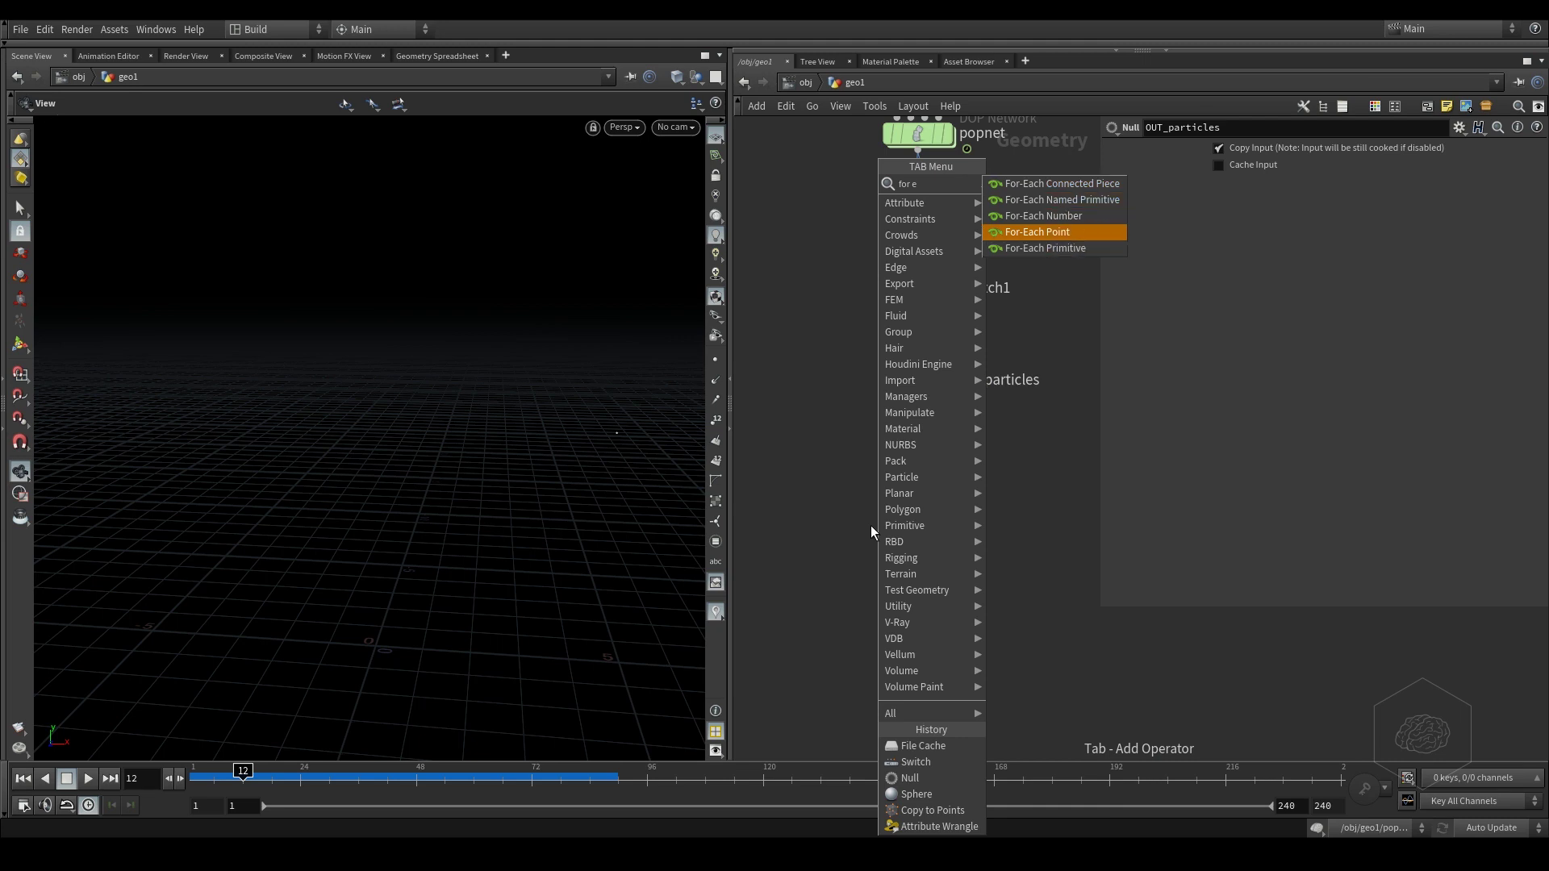
key("Return")
left_click(912, 520)
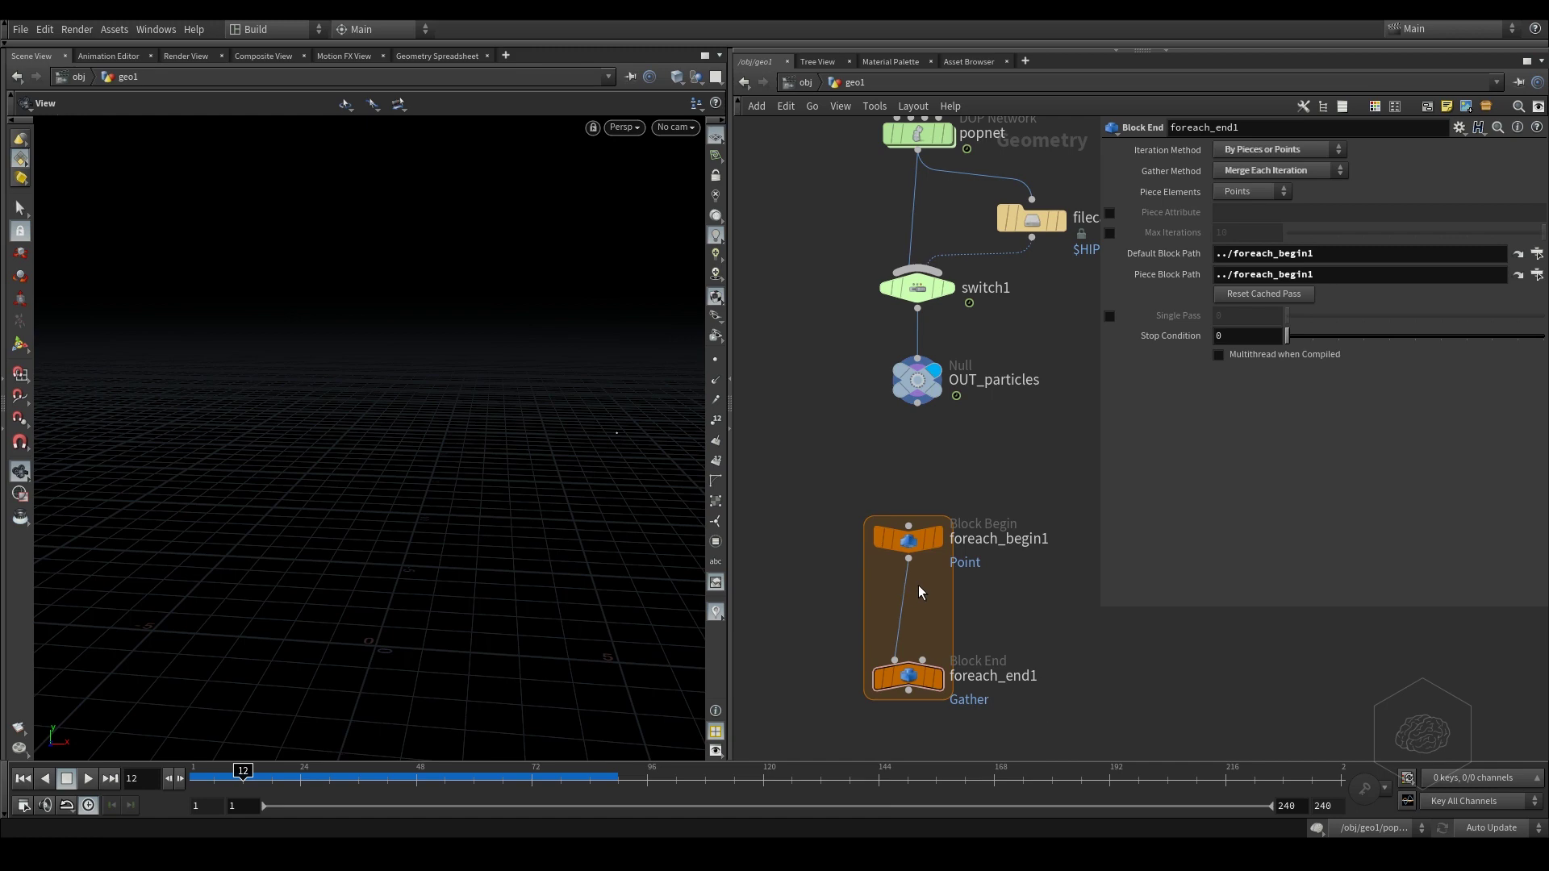
- Insert a Copy to Points node between foreach_begin1 and foreach_end1, with foreach_begin1 feeding its target points input
key("Tab")
type("copy to")
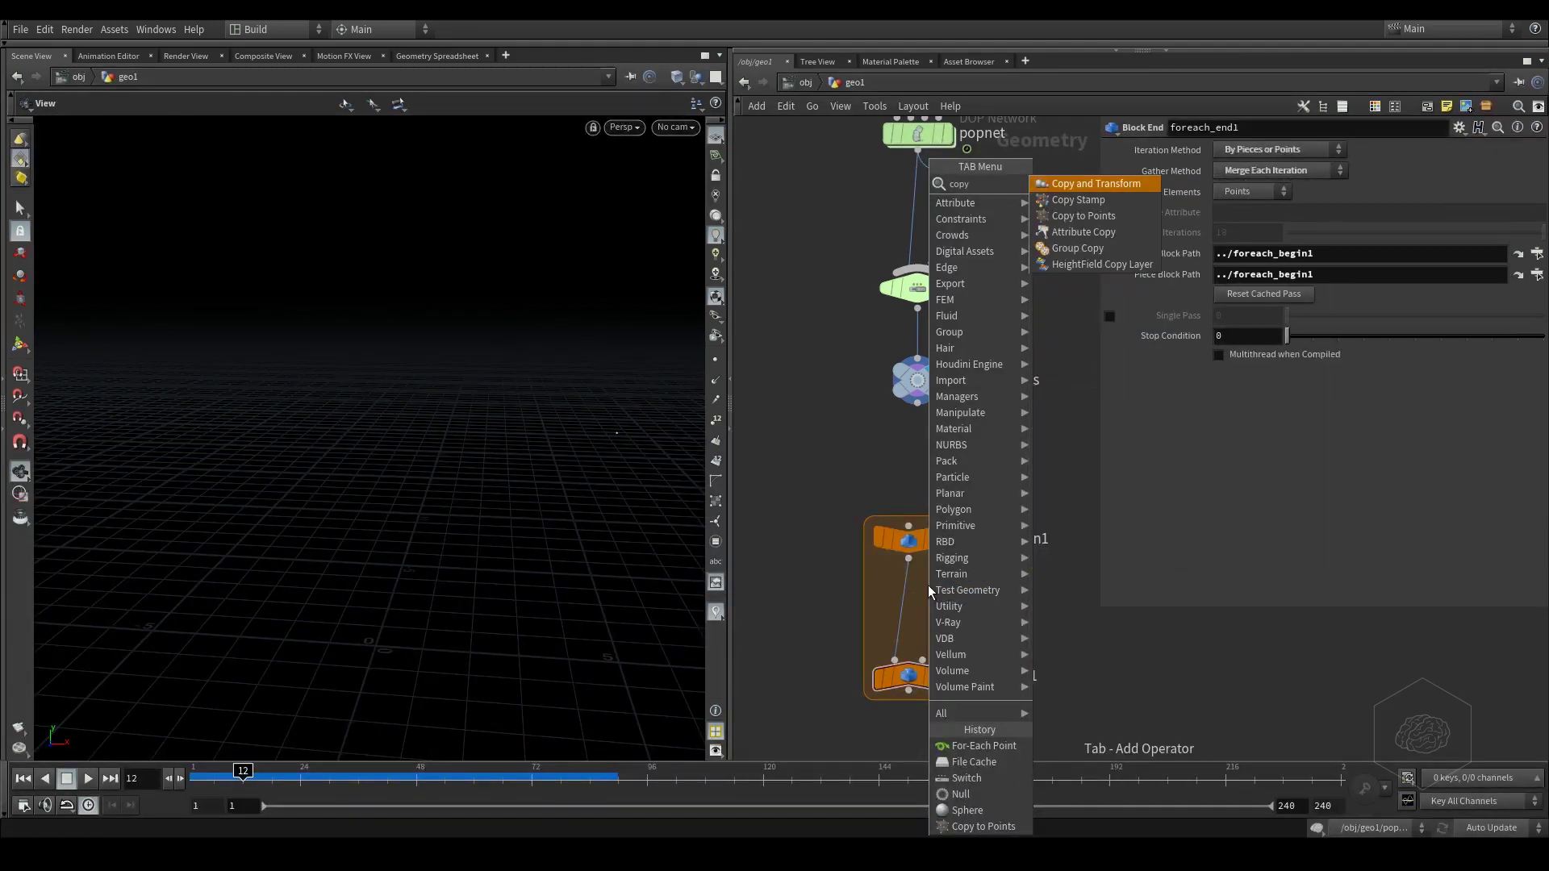
key("Return")
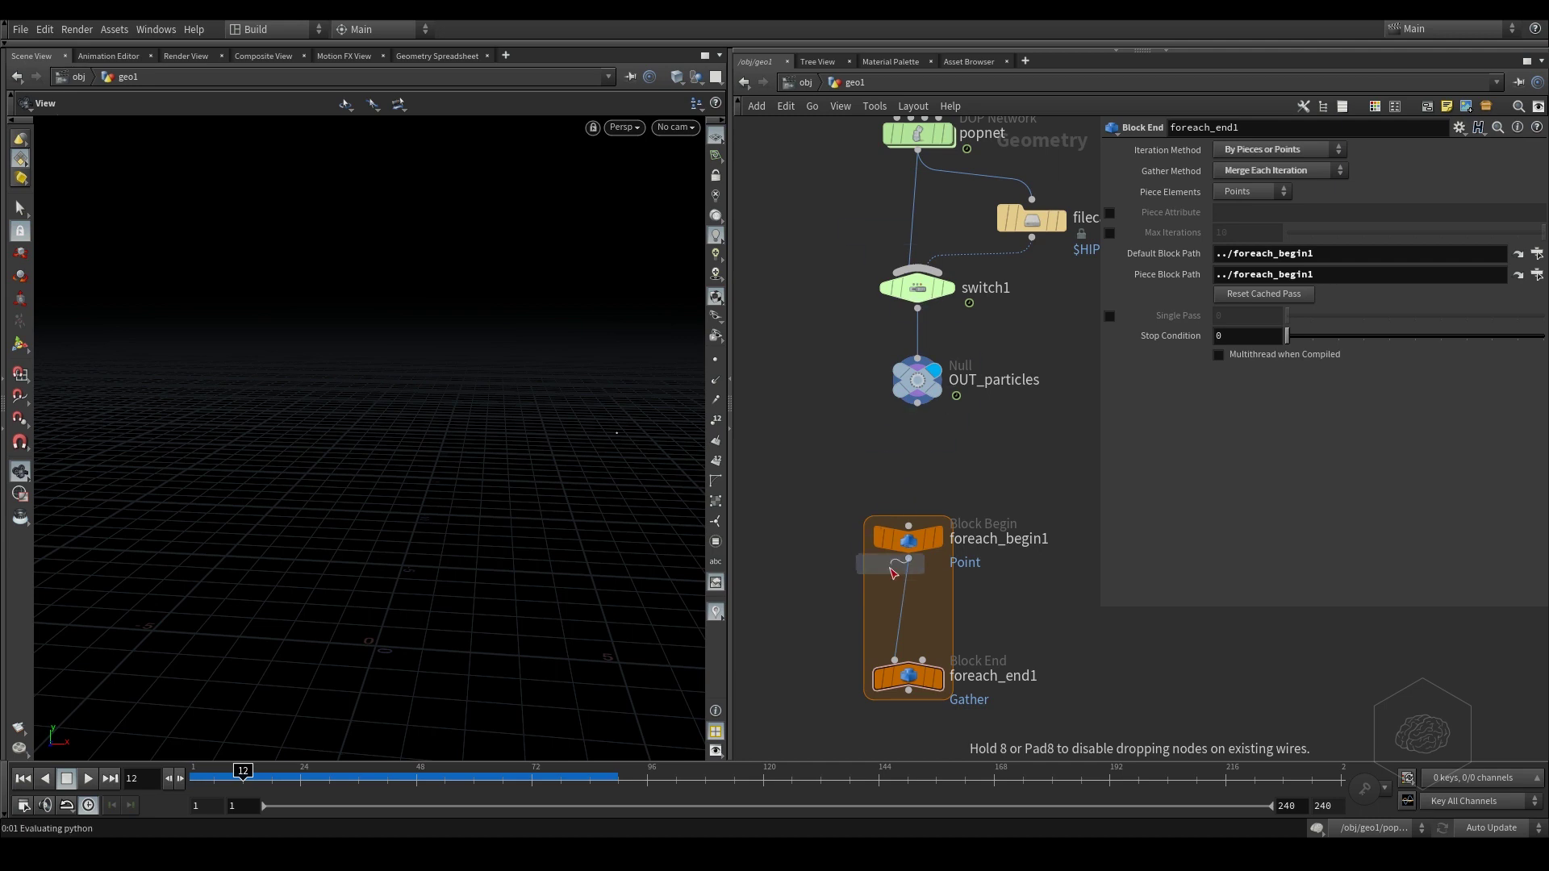
left_click(819, 607)
left_click(831, 587)
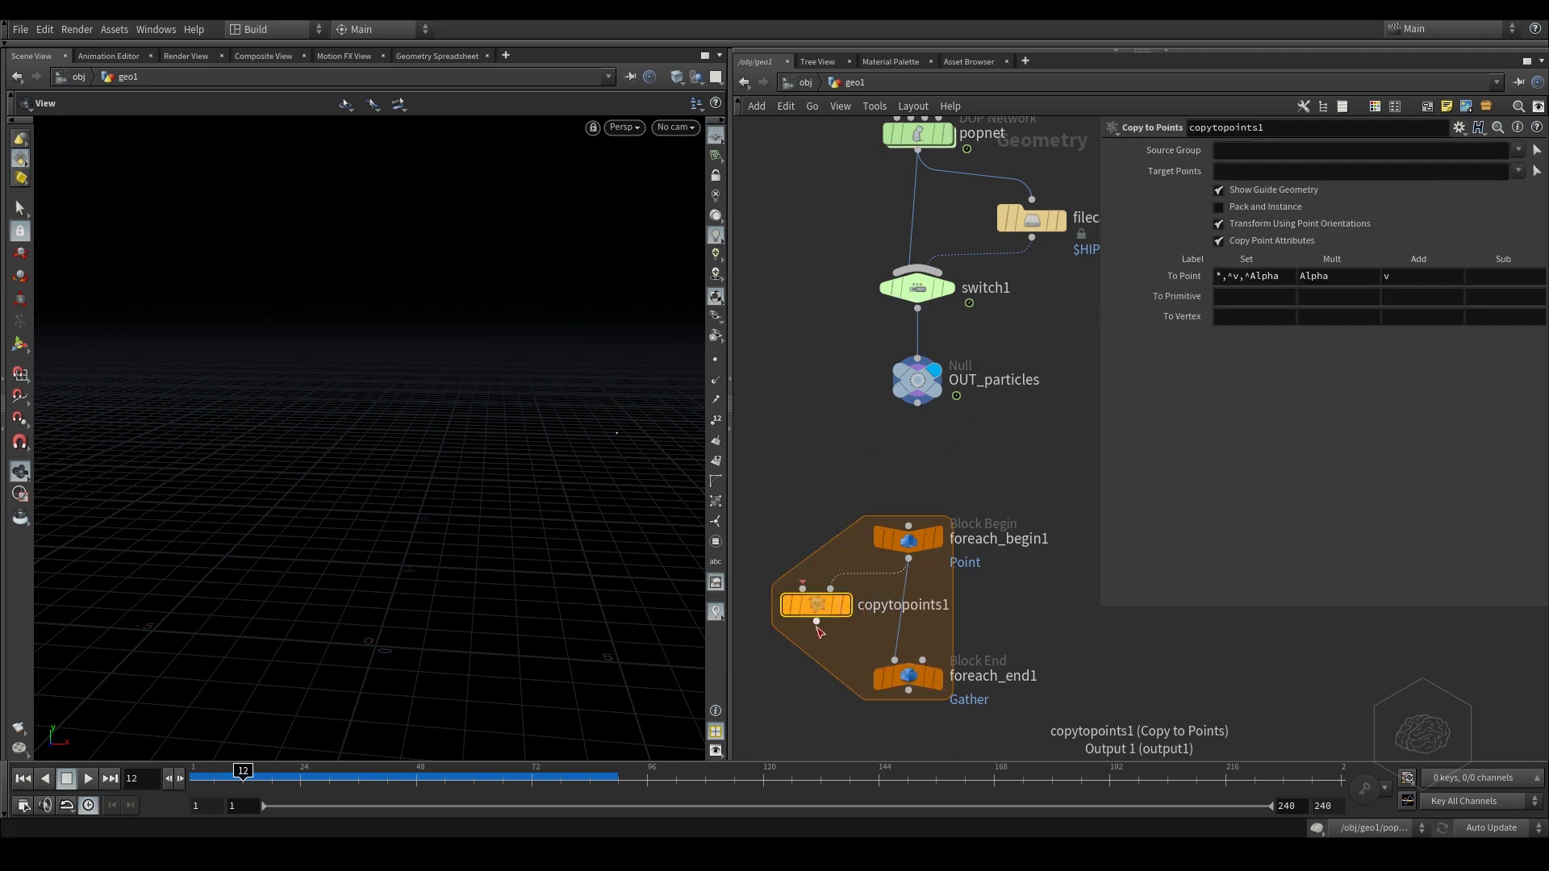
left_click(908, 559)
left_click_drag(831, 608, 902, 616)
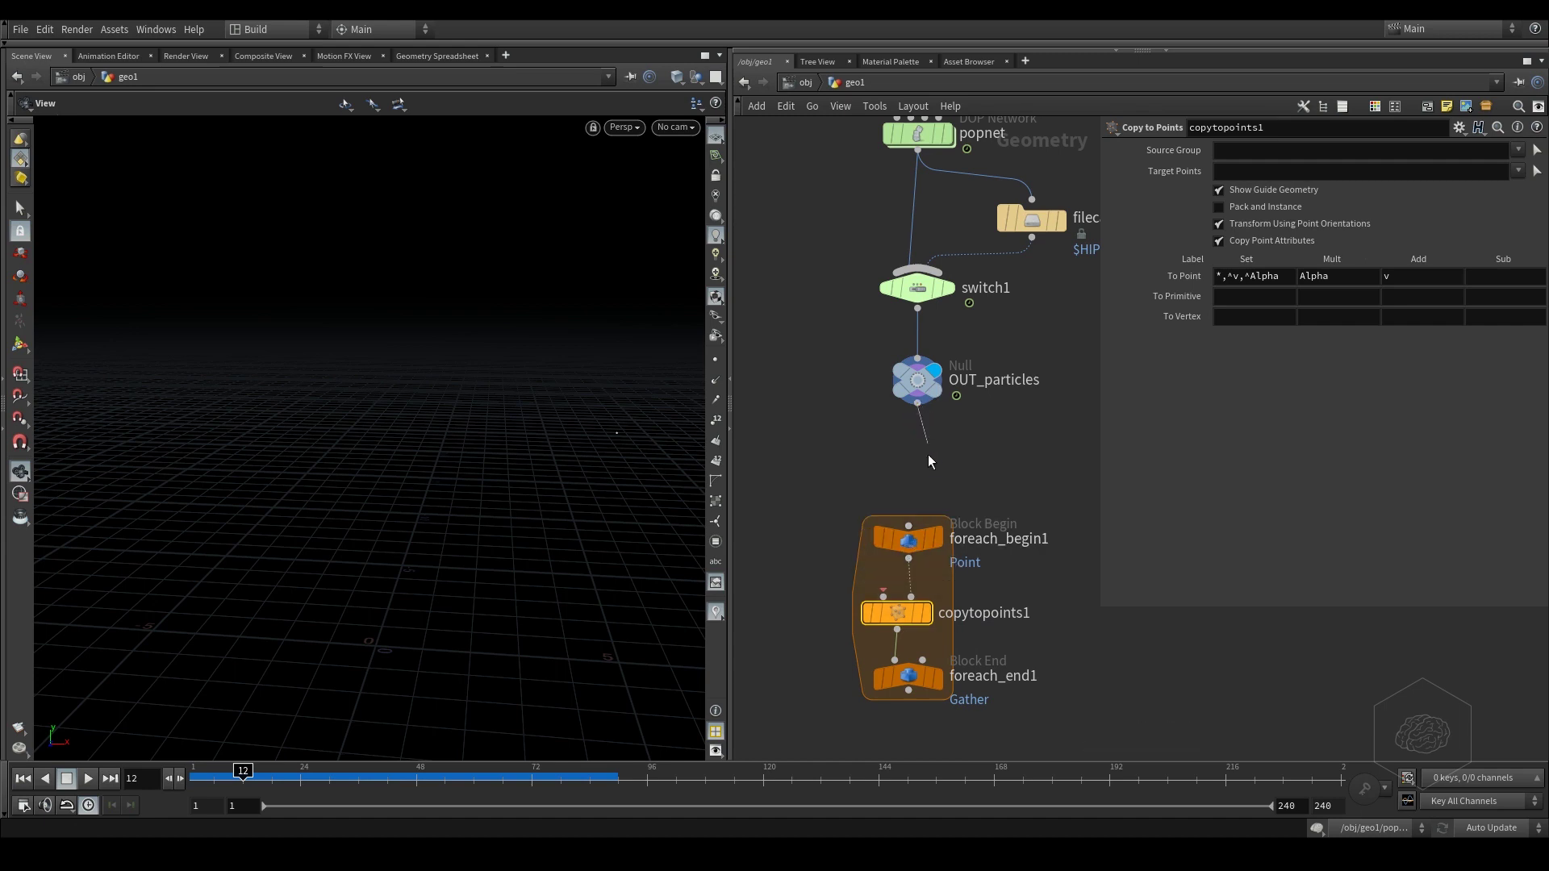
- Add a Sphere node beside the for-each loop and connect it to the first input of copytopoints1
middle_click_drag(1032, 567, 985, 507)
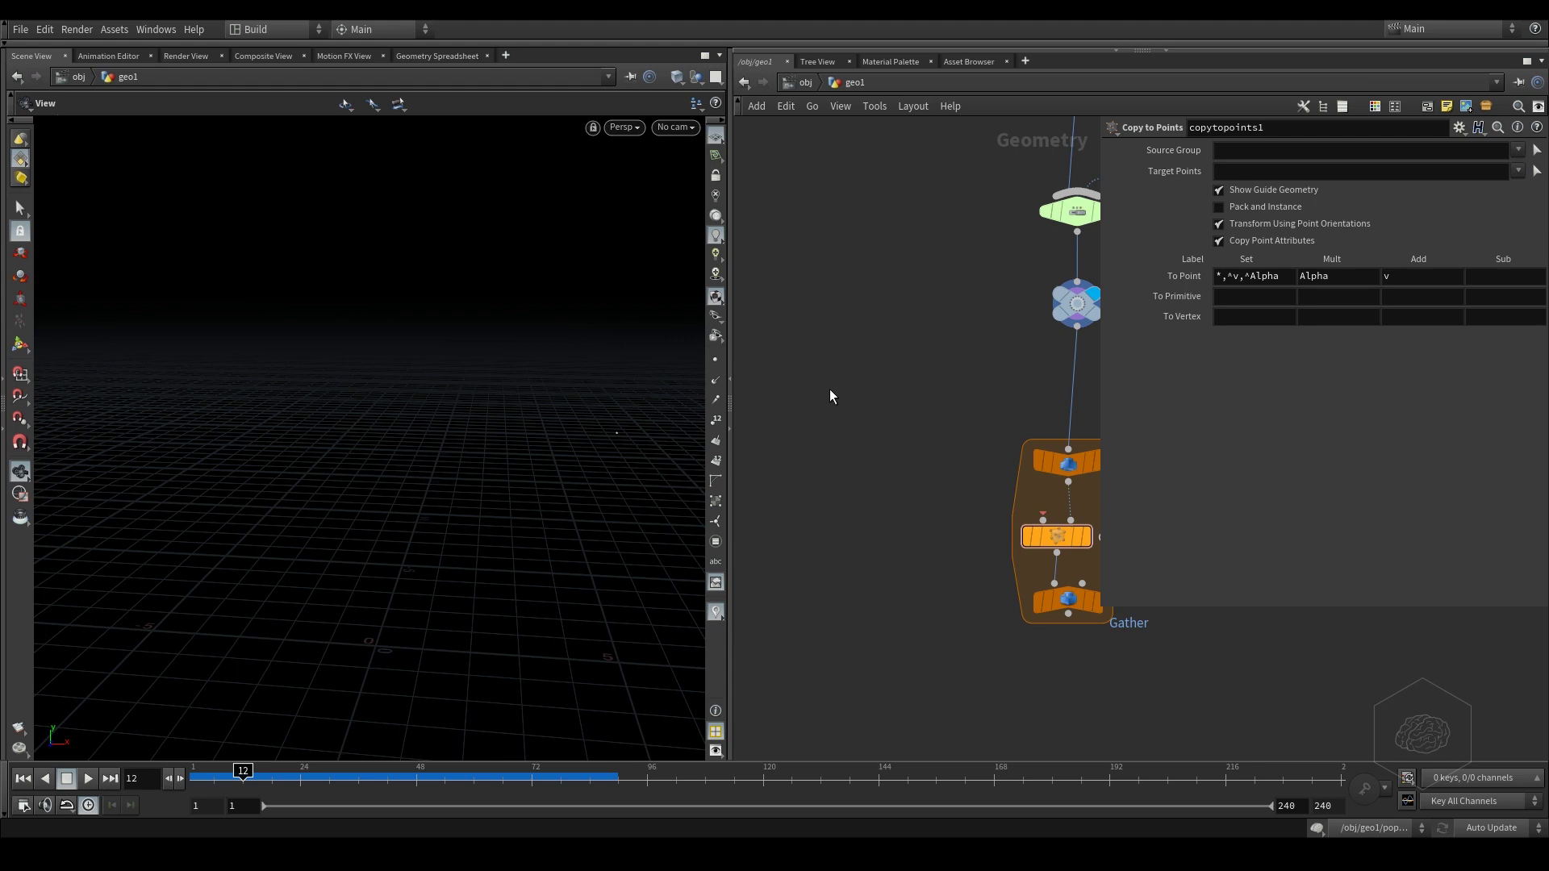
key("Tab")
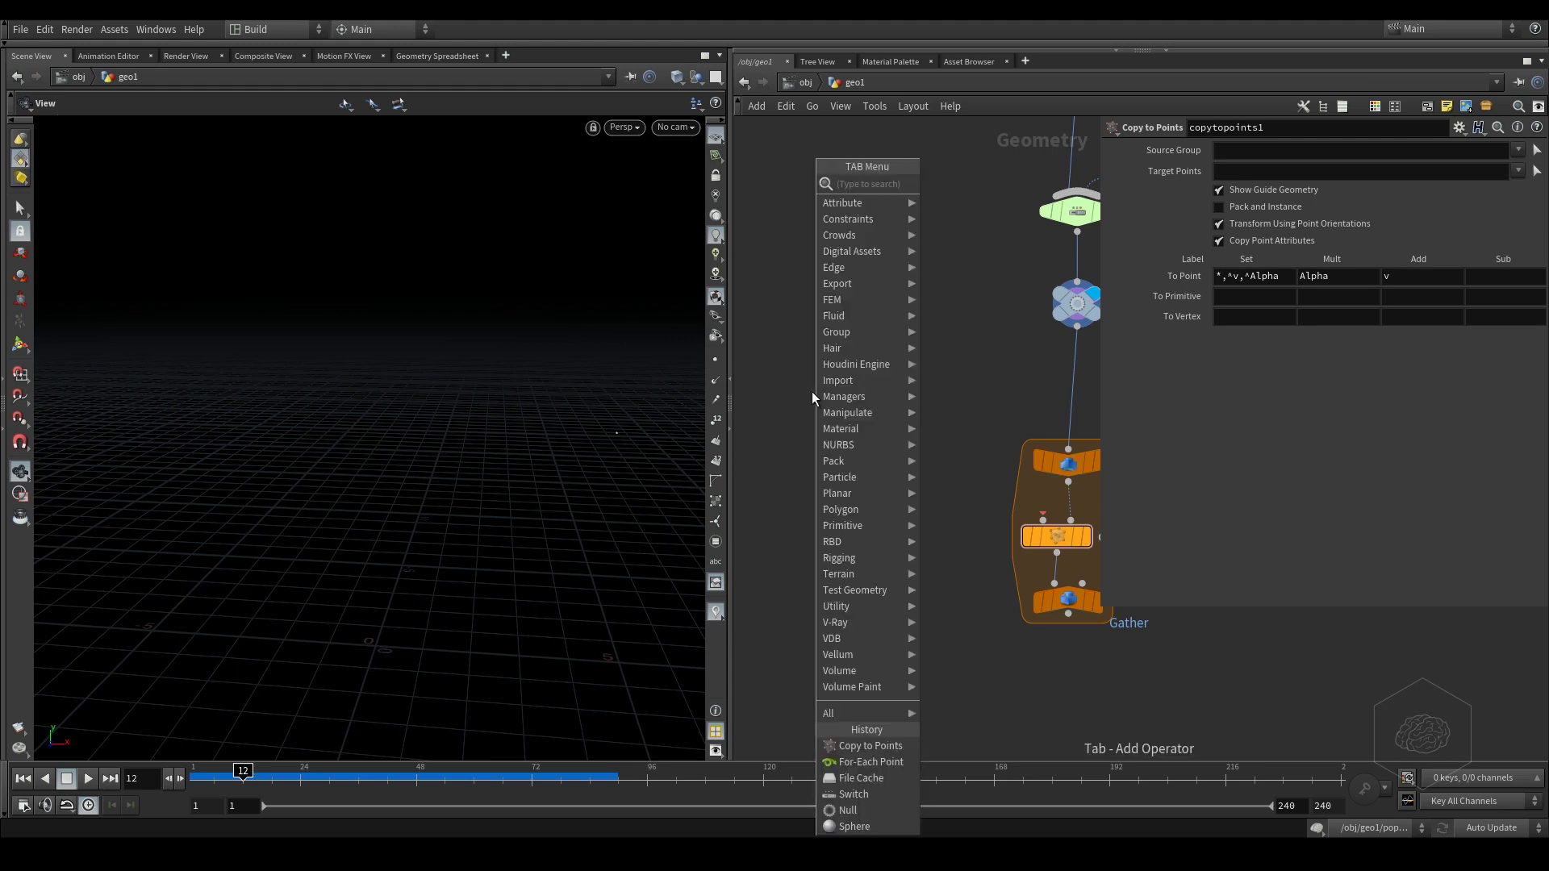
type("wrangle")
key("Return")
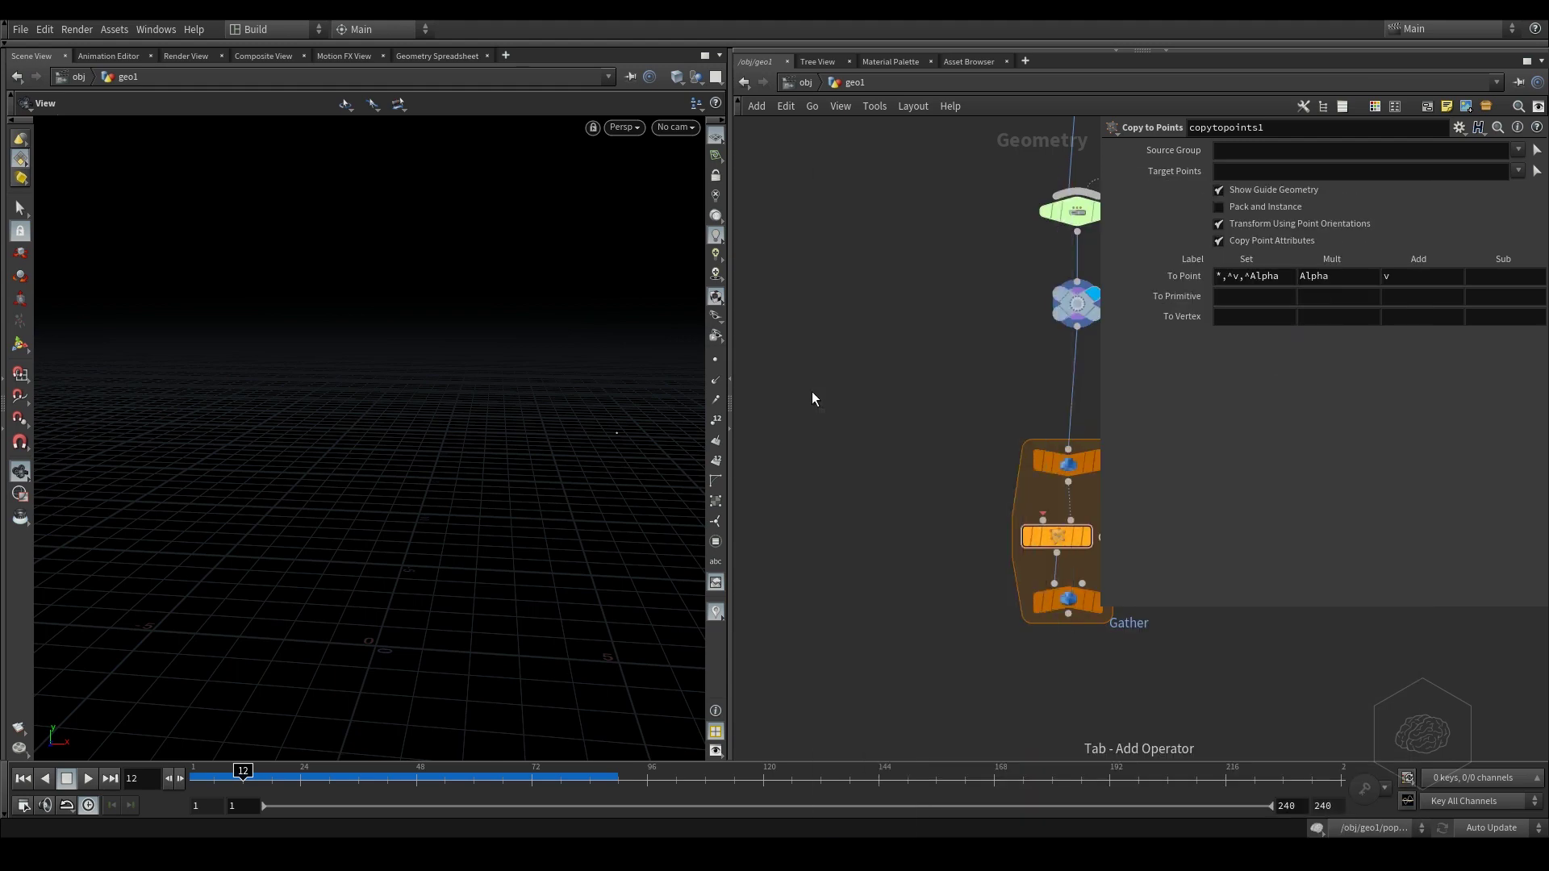
left_click(802, 305)
left_click(802, 320)
key("Escape")
left_click(802, 321)
left_click(1043, 519)
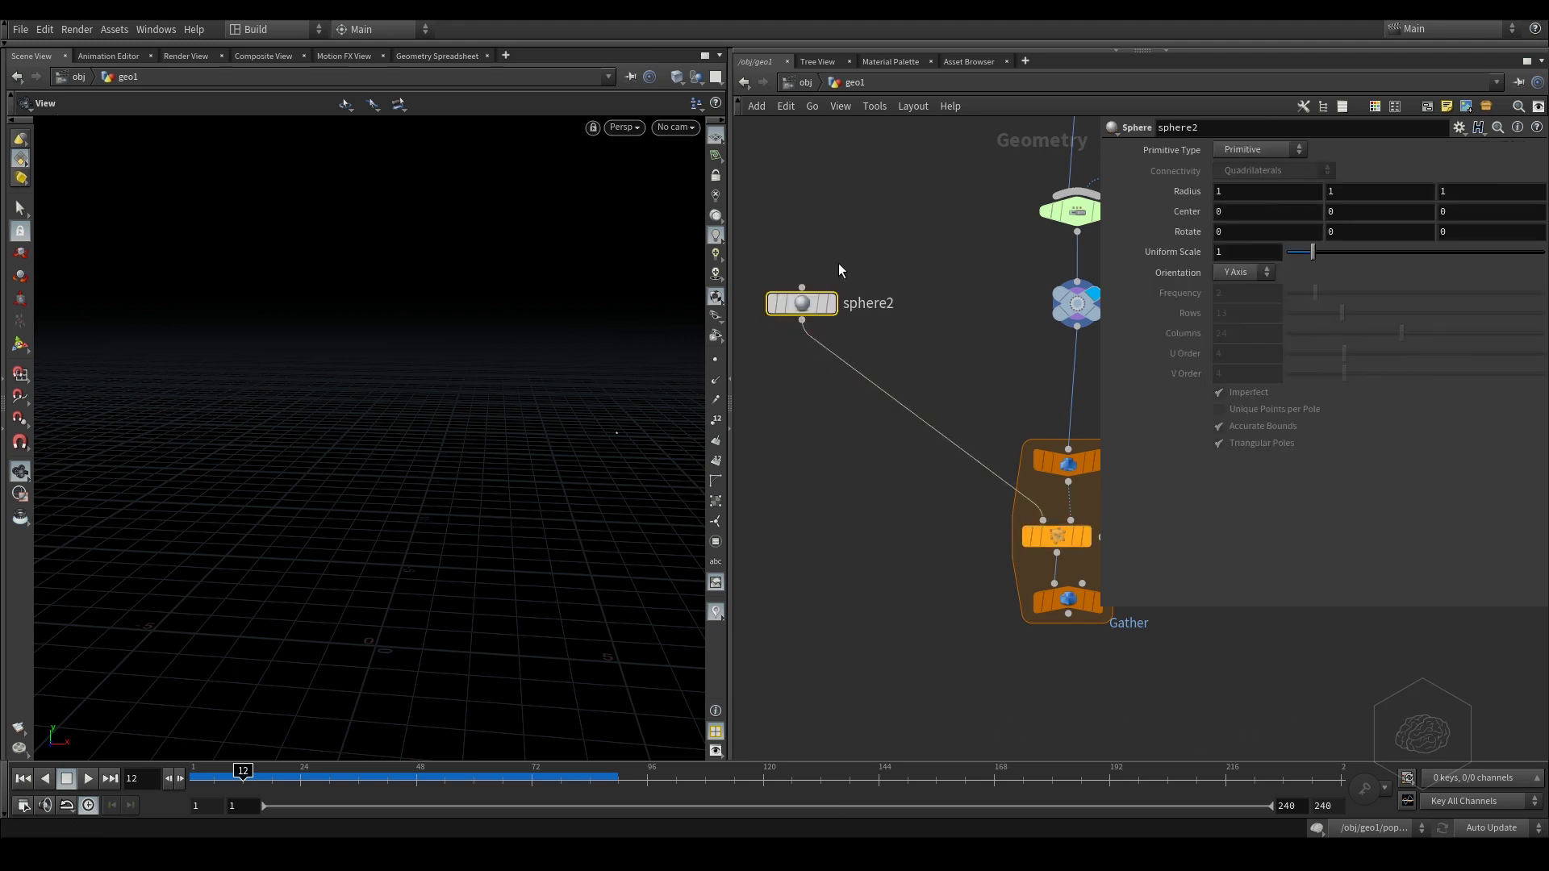
- Insert a Switch node on the connection between sphere2 and copytopoints1, placed below the sphere
key("Tab")
mouse_move(917, 345)
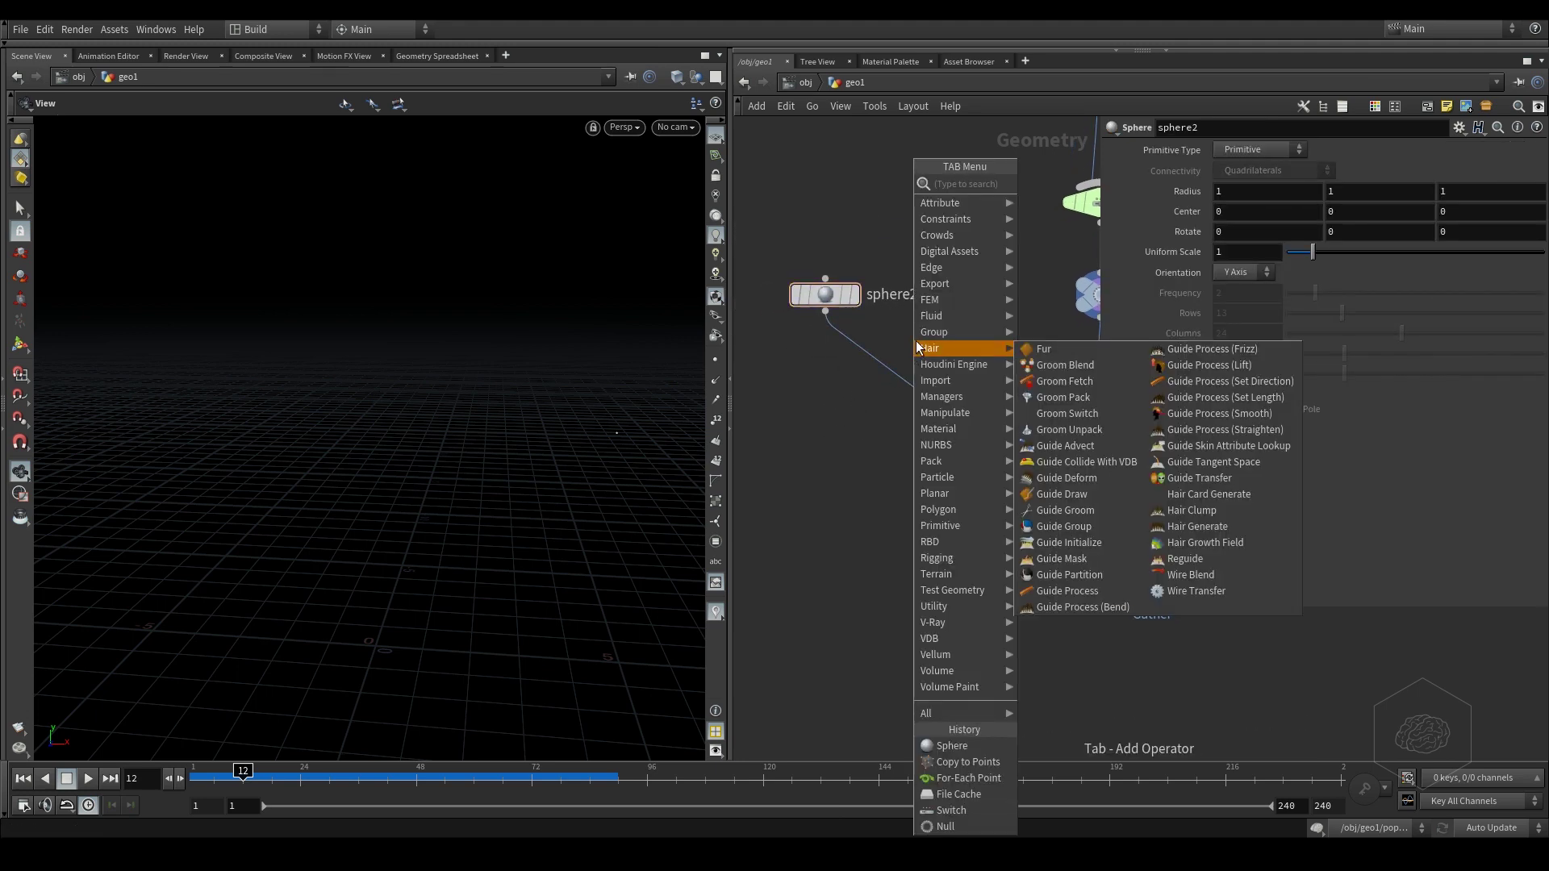
type("null")
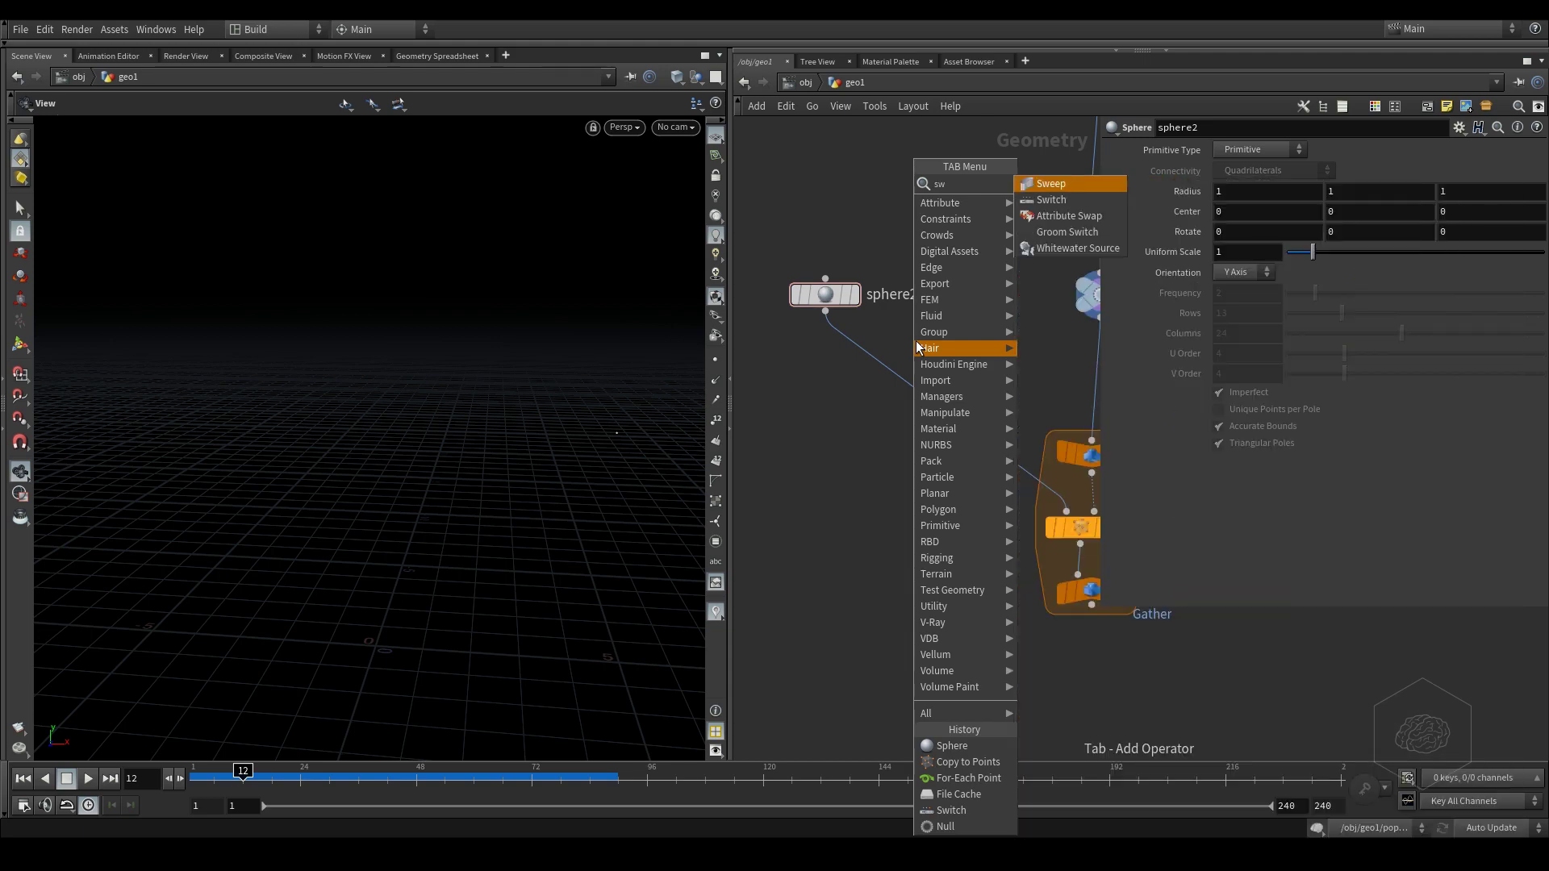
key("Return")
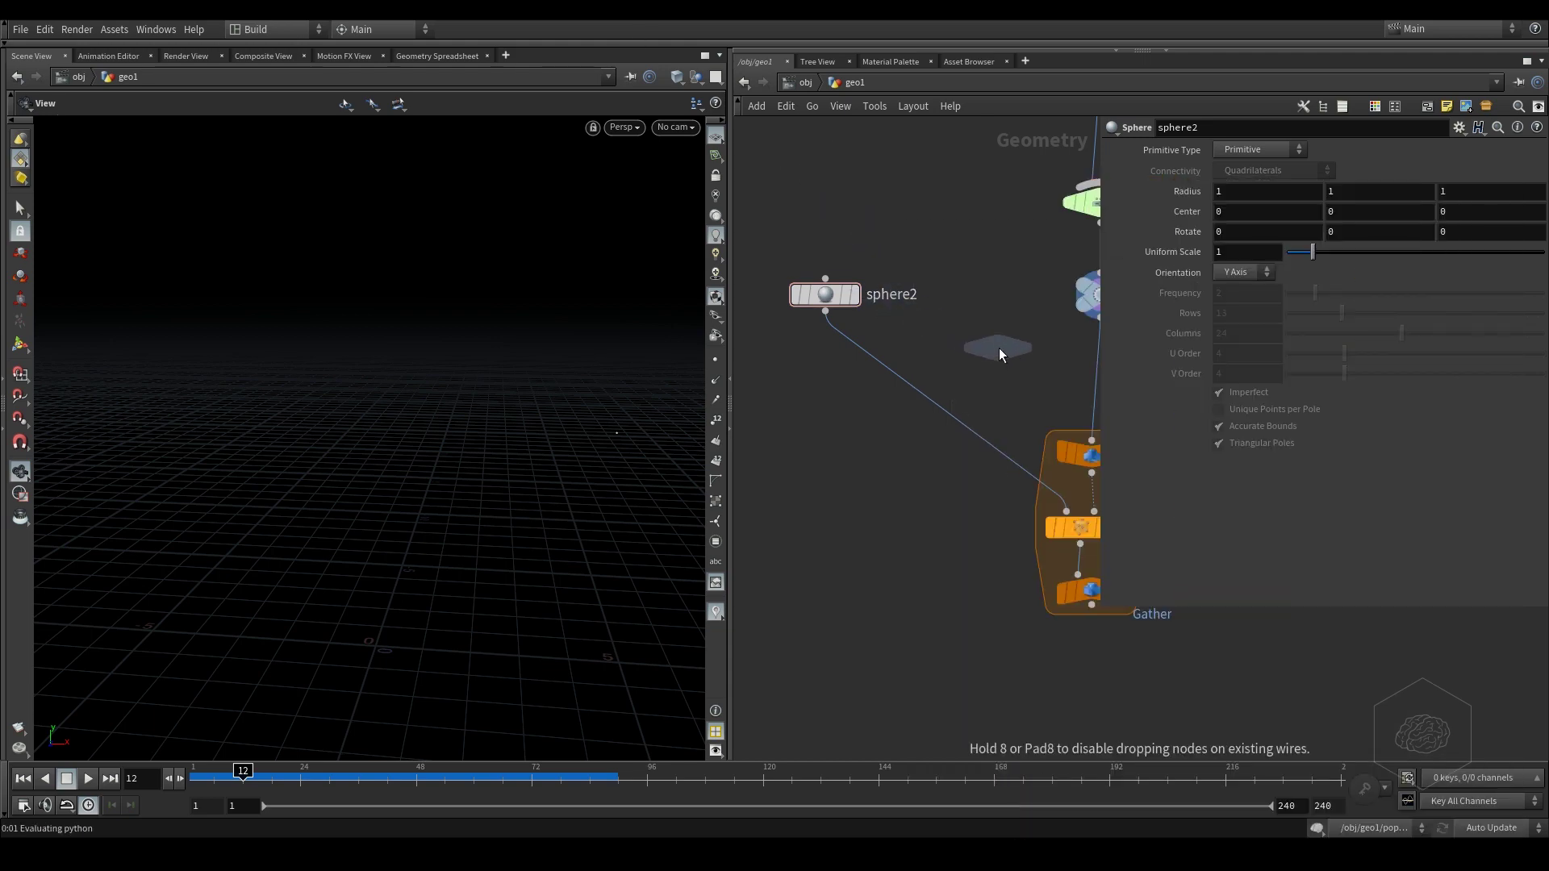
left_click(993, 347)
left_click_drag(992, 346, 835, 428)
- Add a Box node, connect it as the second input of switch2, and set Select Input to 1
key("Tab")
mouse_move(911, 361)
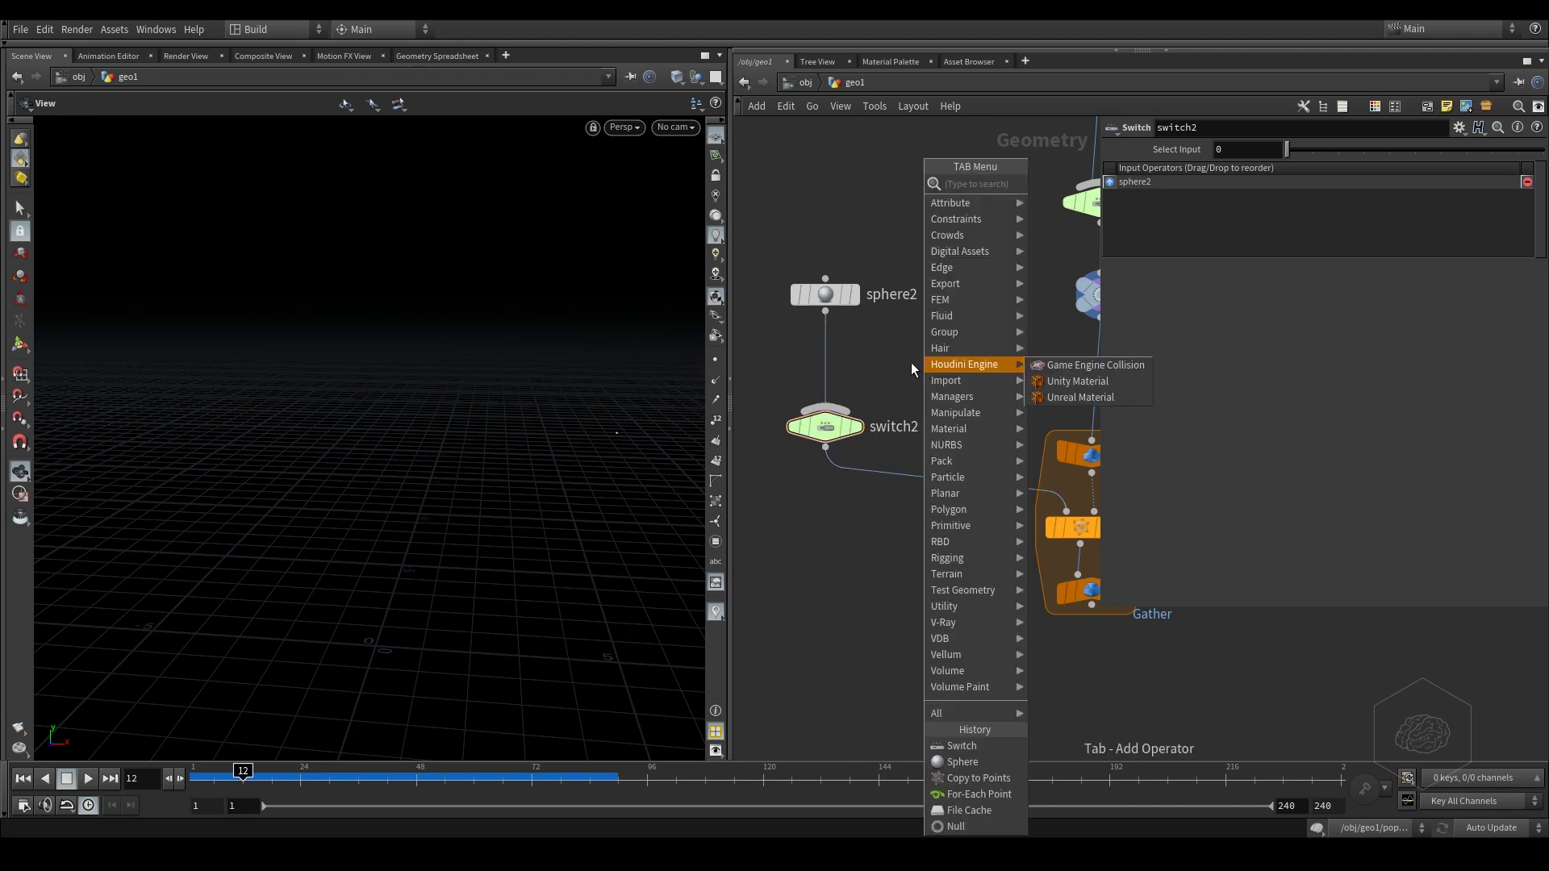
type("null")
key("Return")
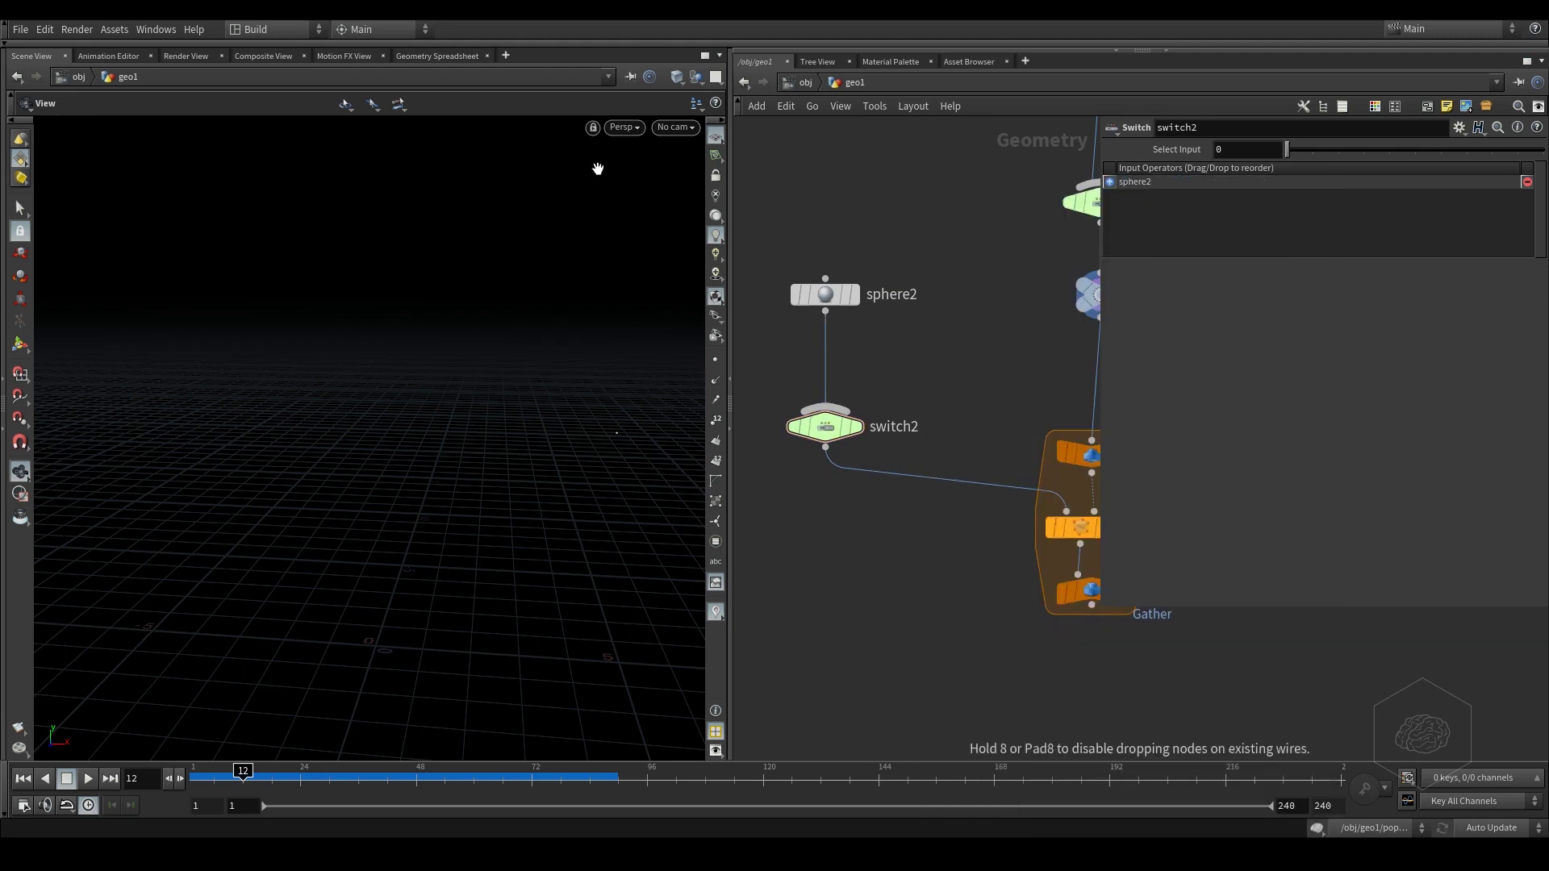
left_click(989, 331)
left_click_drag(975, 346, 834, 431)
left_click(834, 431)
left_click(979, 385)
left_click_drag(1284, 149, 1312, 151)
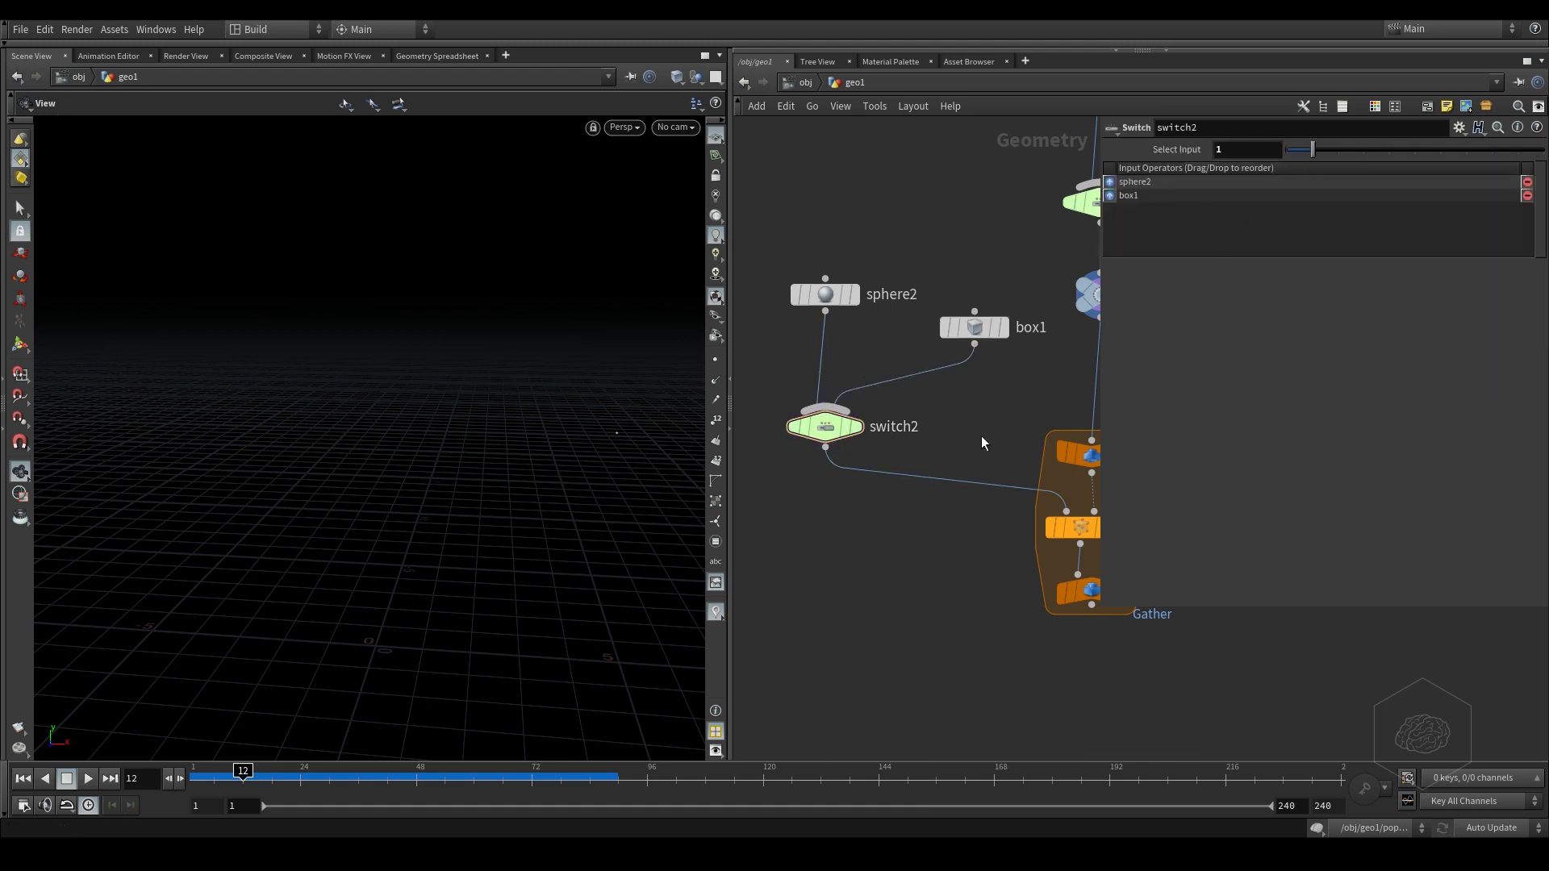
- Display box1 briefly, and make foreach_end1 the displayed and selected node
left_click(1009, 327)
middle_click_drag(937, 458, 906, 321)
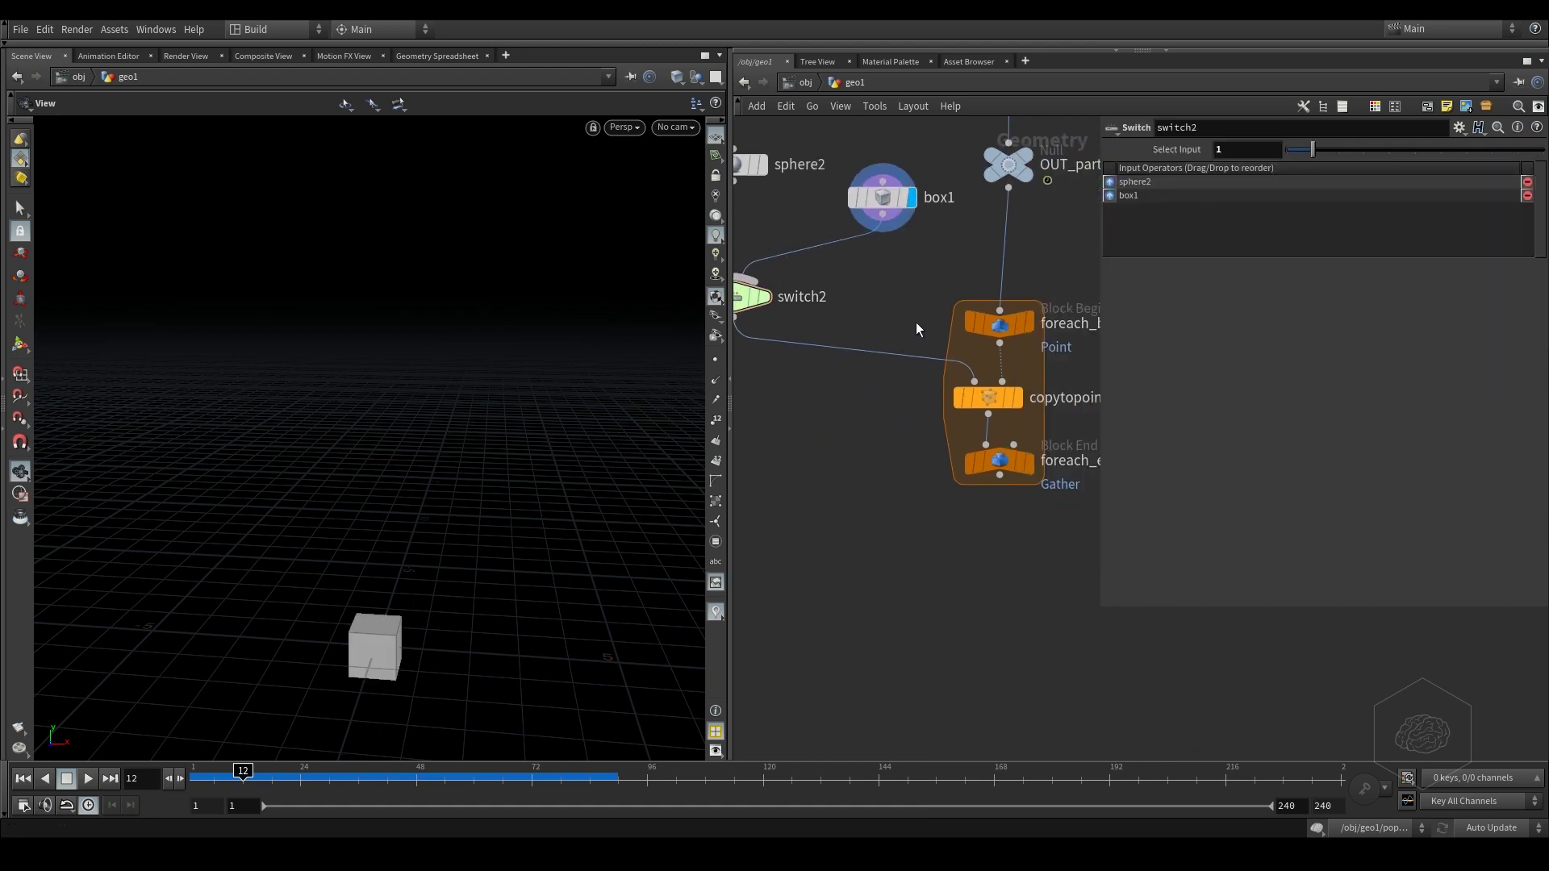
left_click(1018, 397)
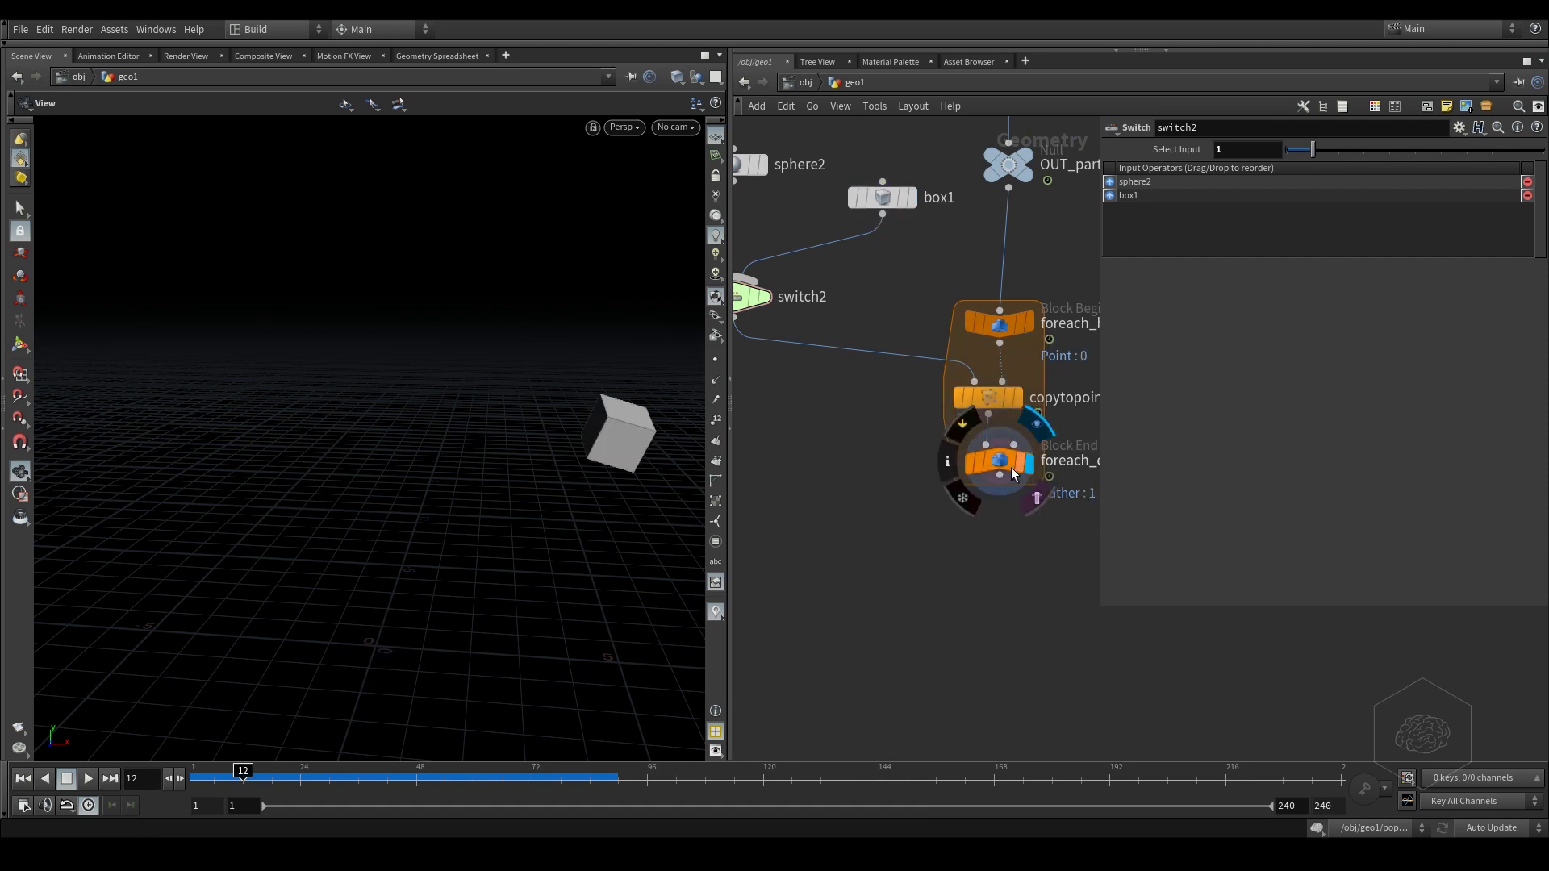
left_click(1026, 462)
- Insert an Attribute Wrangle node between OUT_particles and foreach_begin1
middle_click_drag(868, 433, 831, 536)
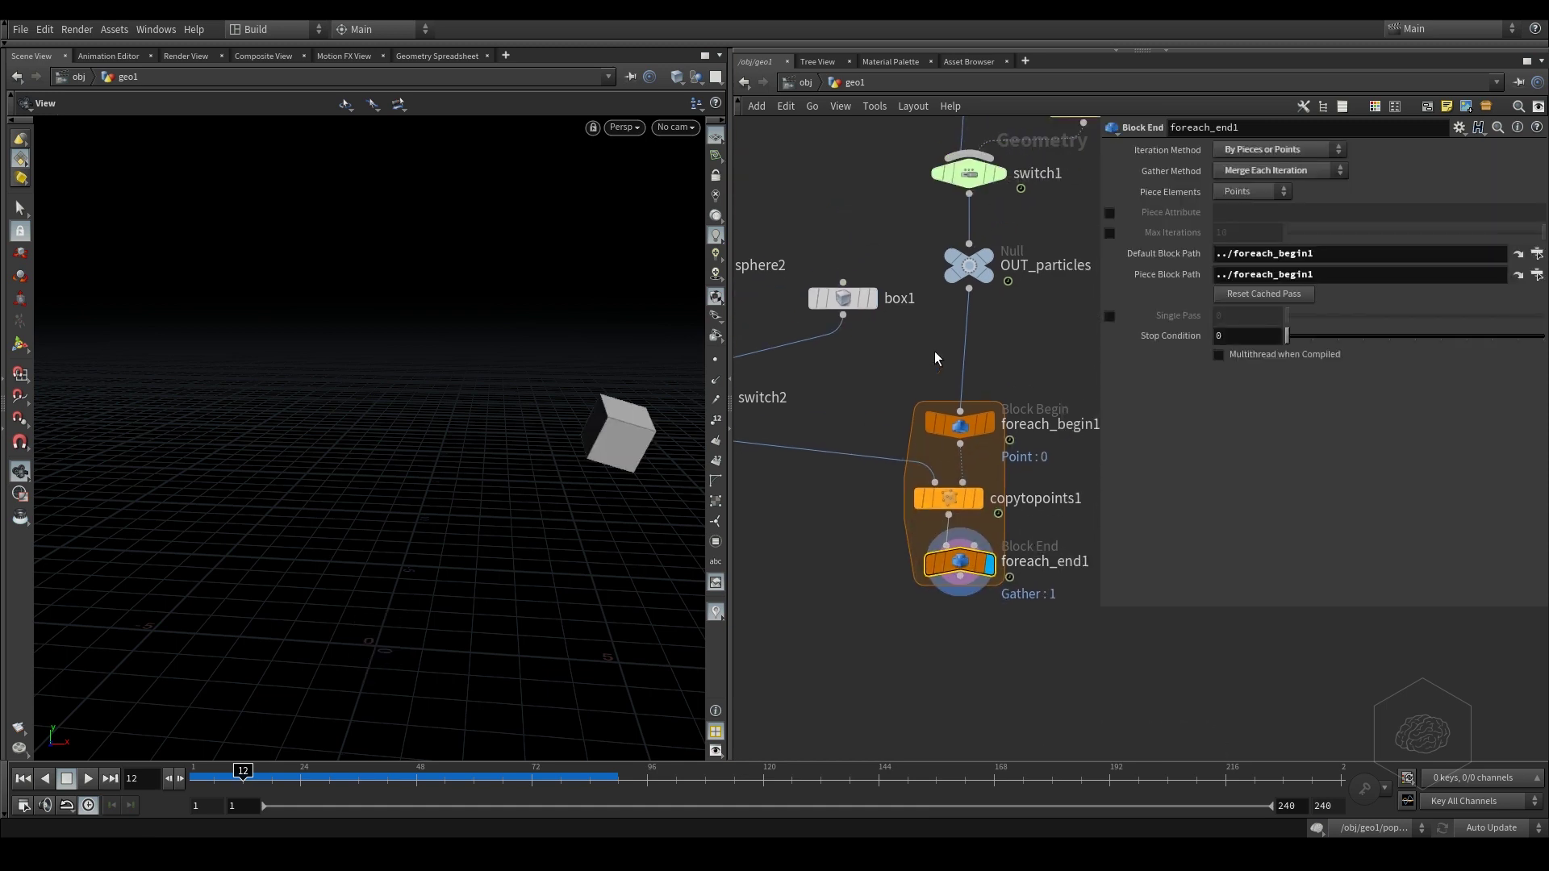
key("Tab")
mouse_move(1010, 349)
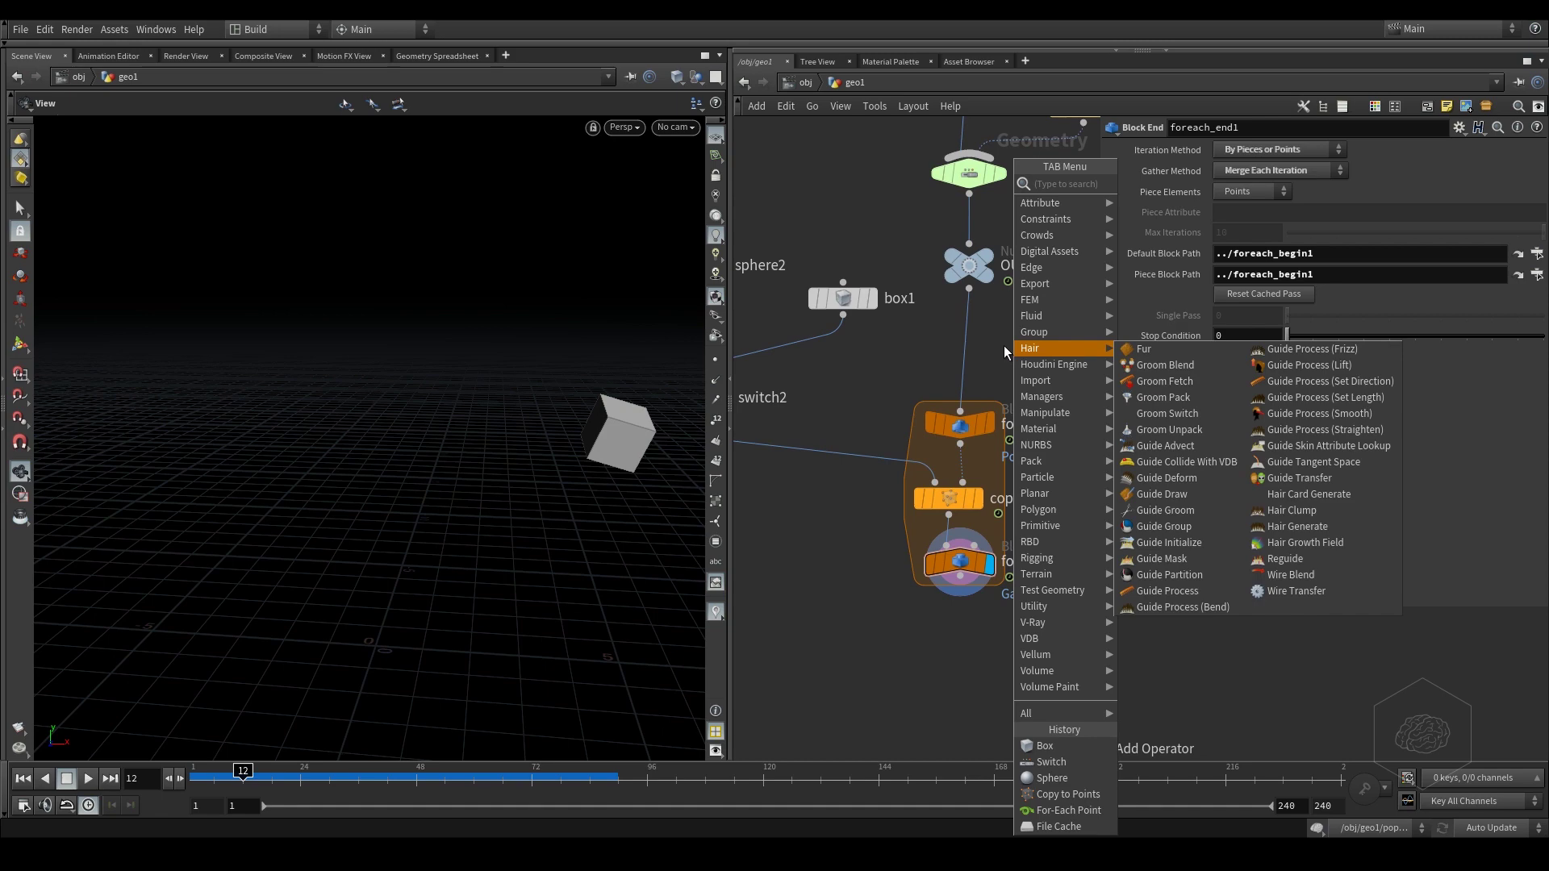
type("atr")
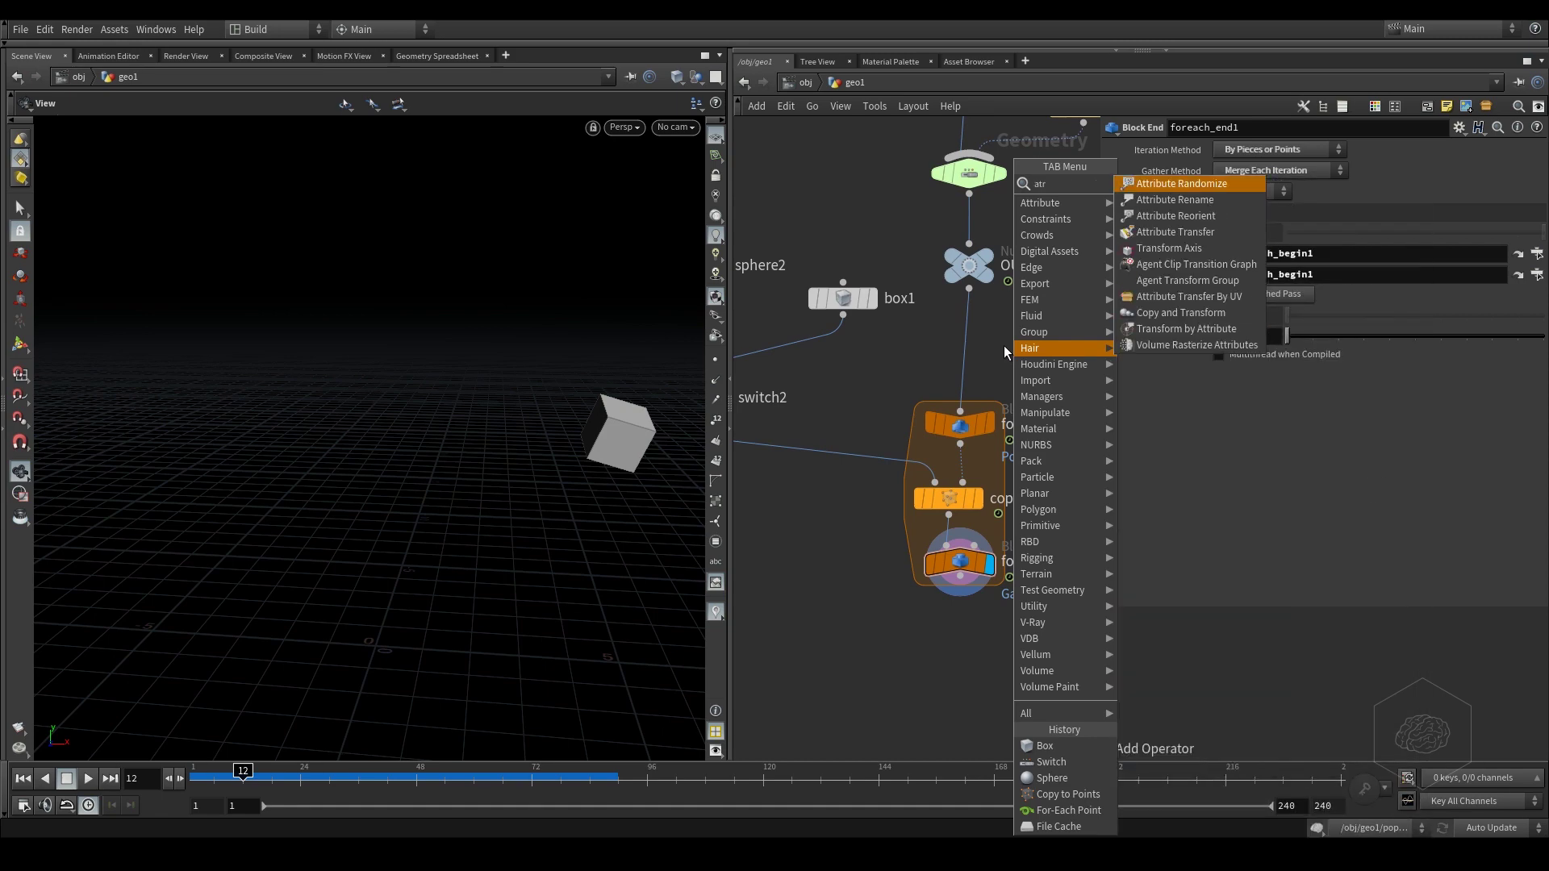
key("BackSpace")
key("BackSpace")
key("BackSpace")
type("wrn")
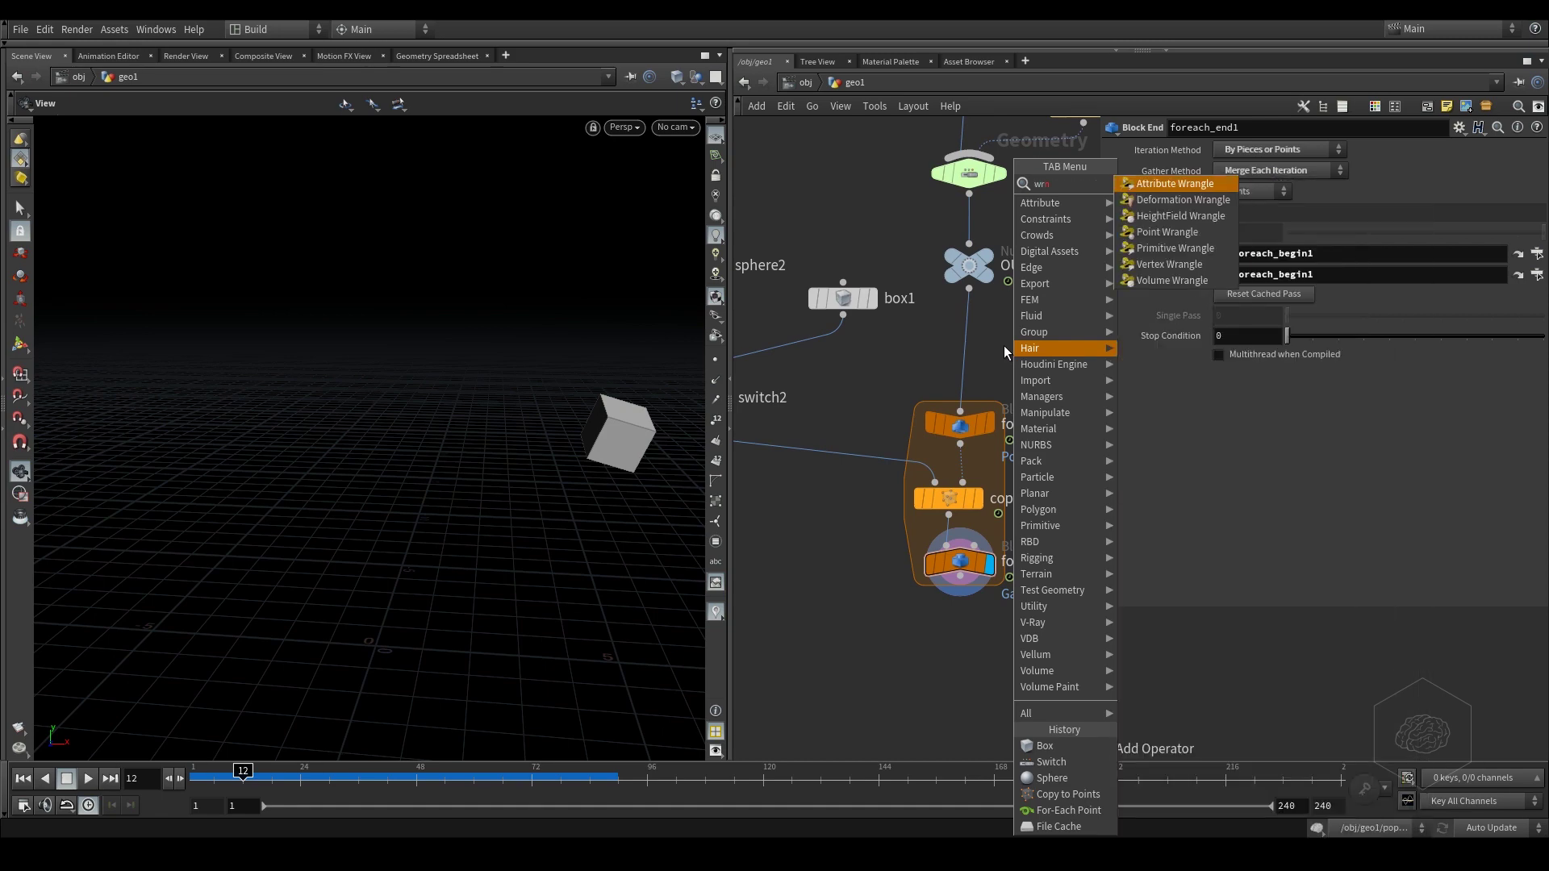
key("Return")
left_click(1009, 362)
left_click_drag(1009, 363, 973, 356)
left_click(1204, 308)
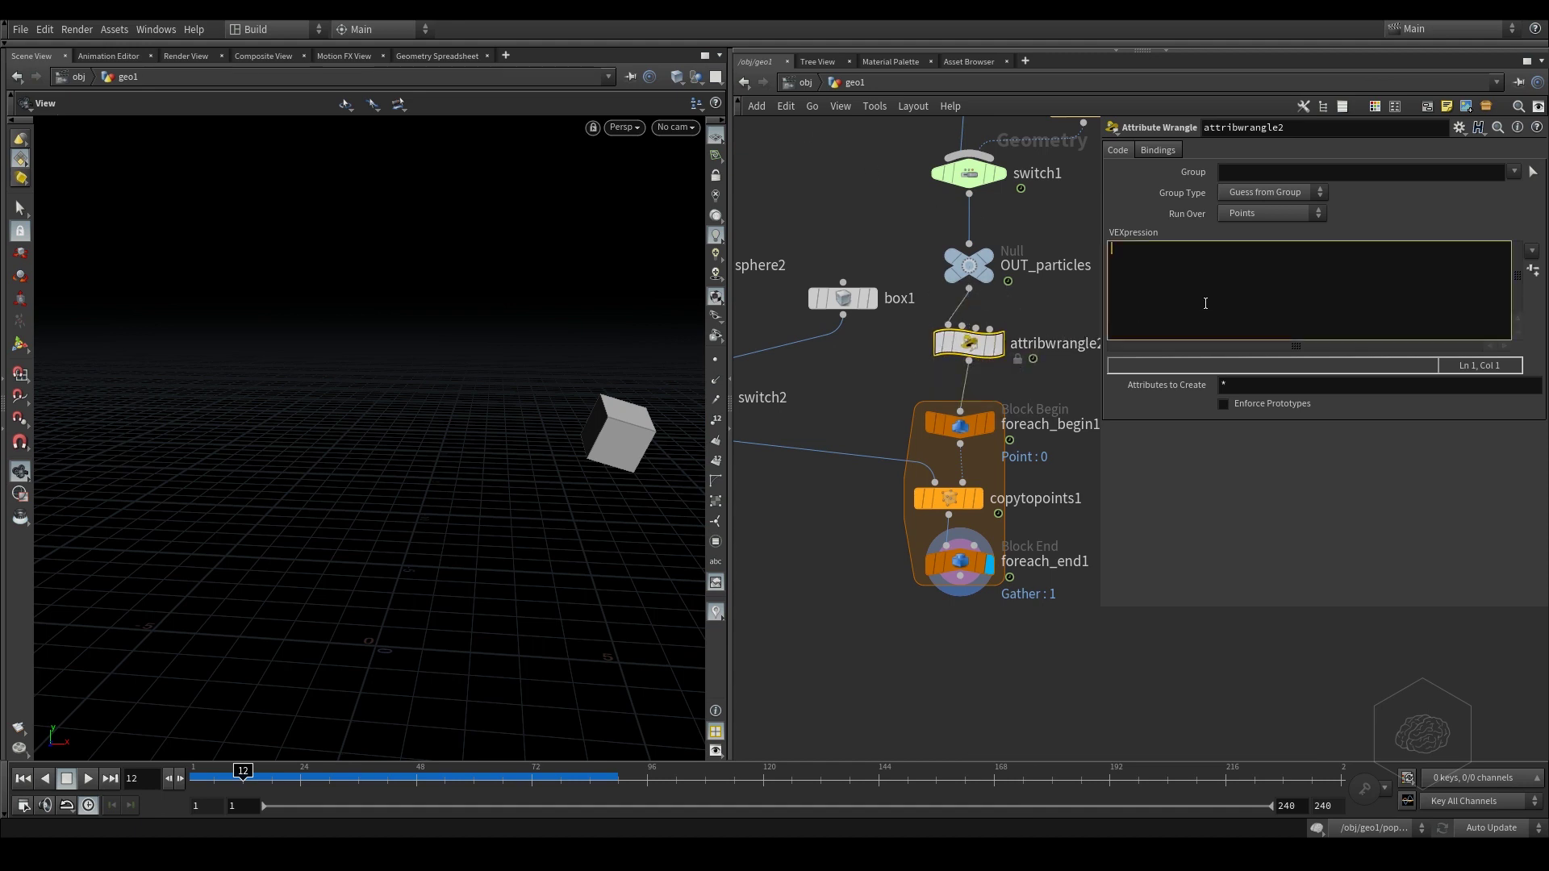
mouse_move(831, 312)
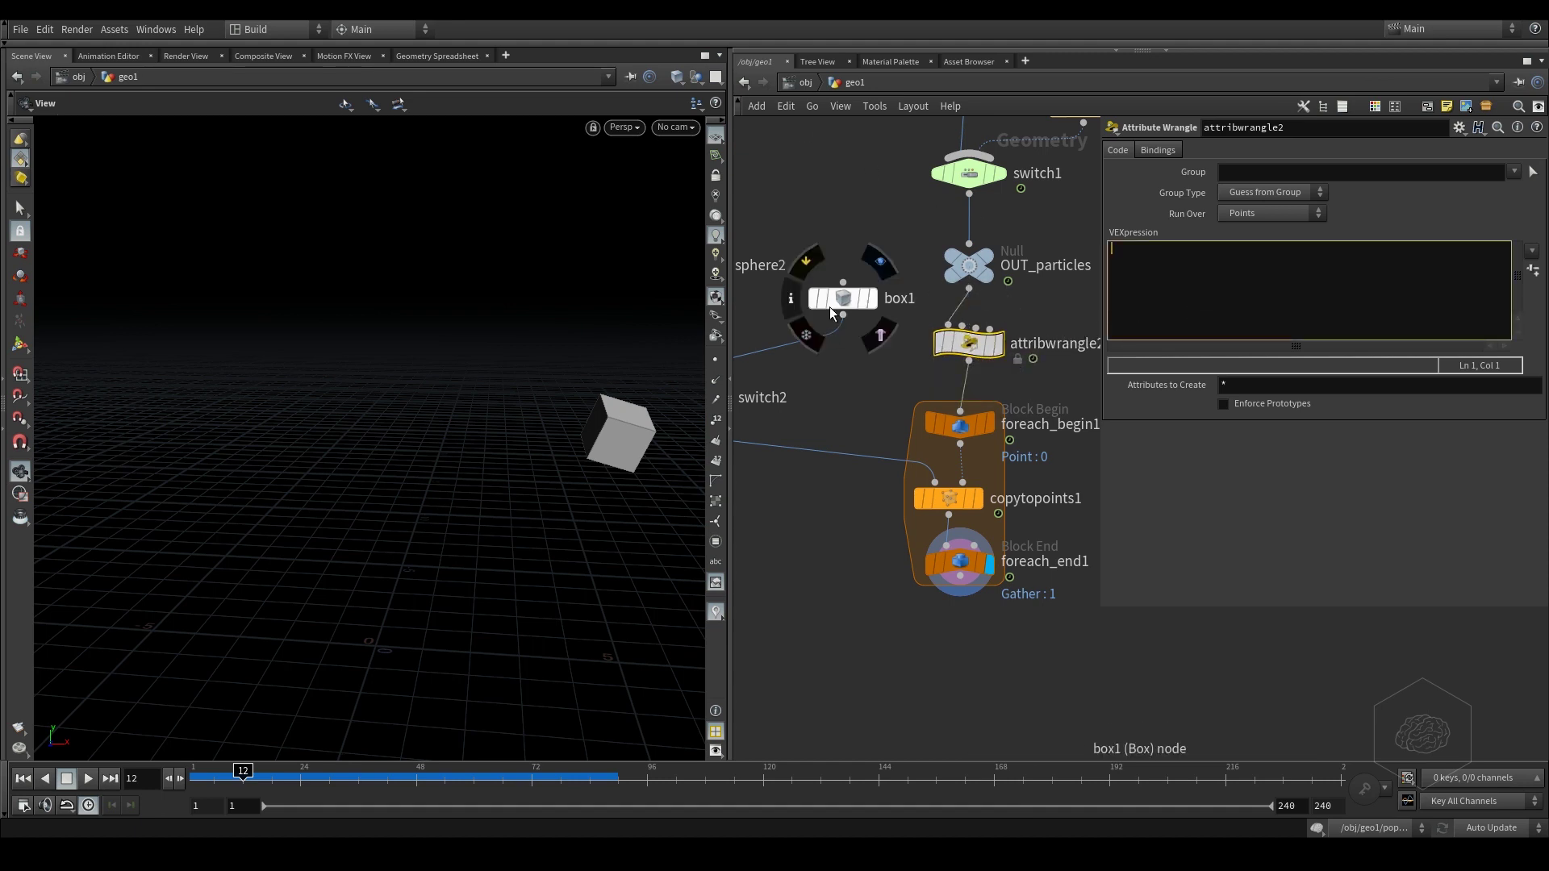
type("@pscale = ran")
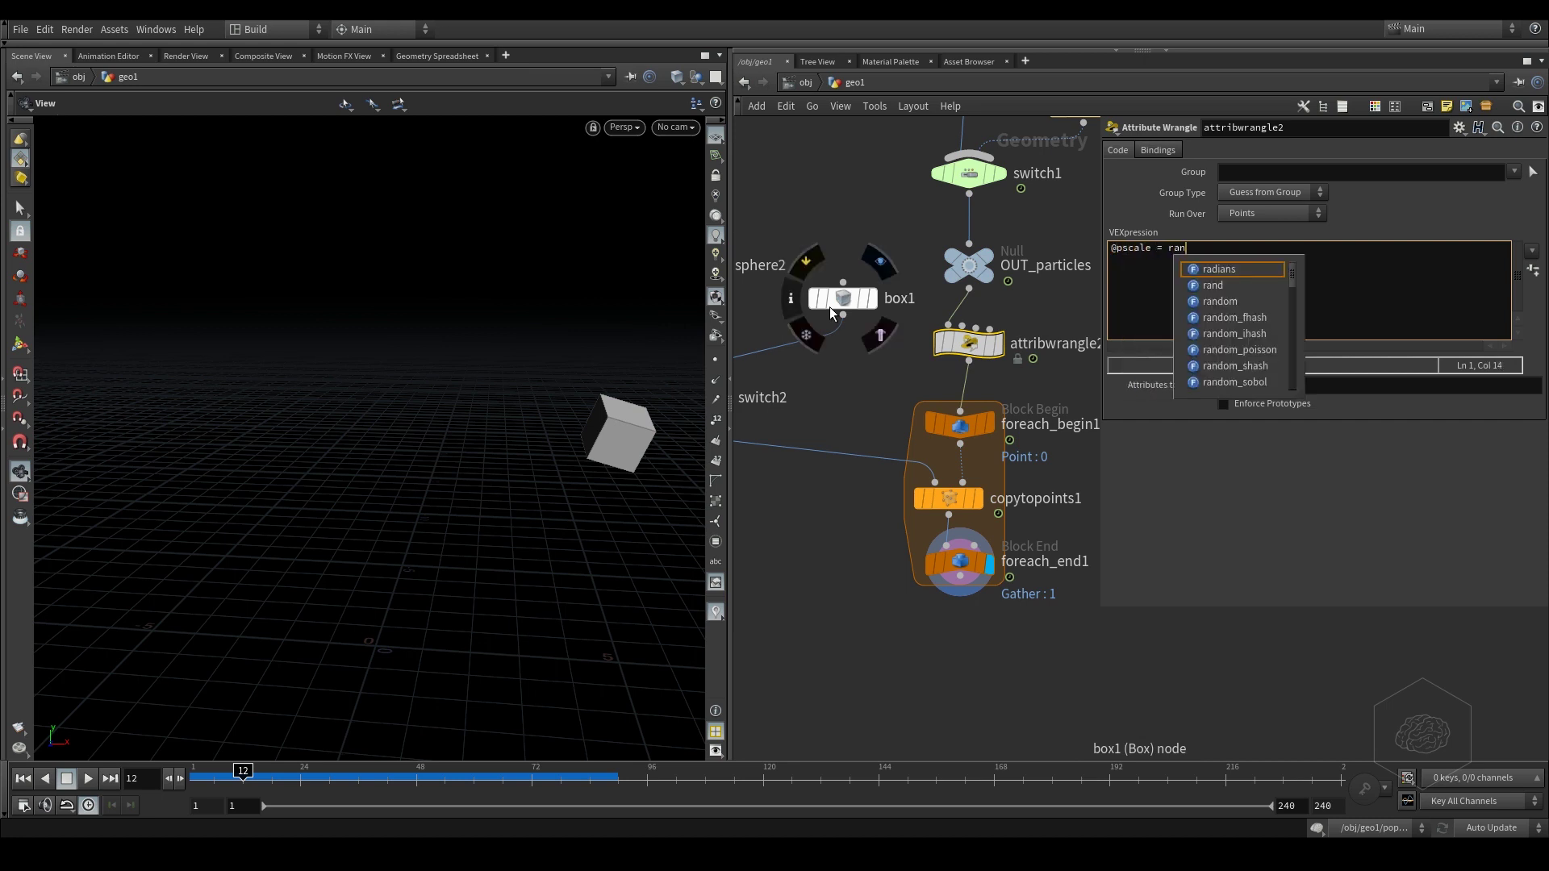
type("d (")
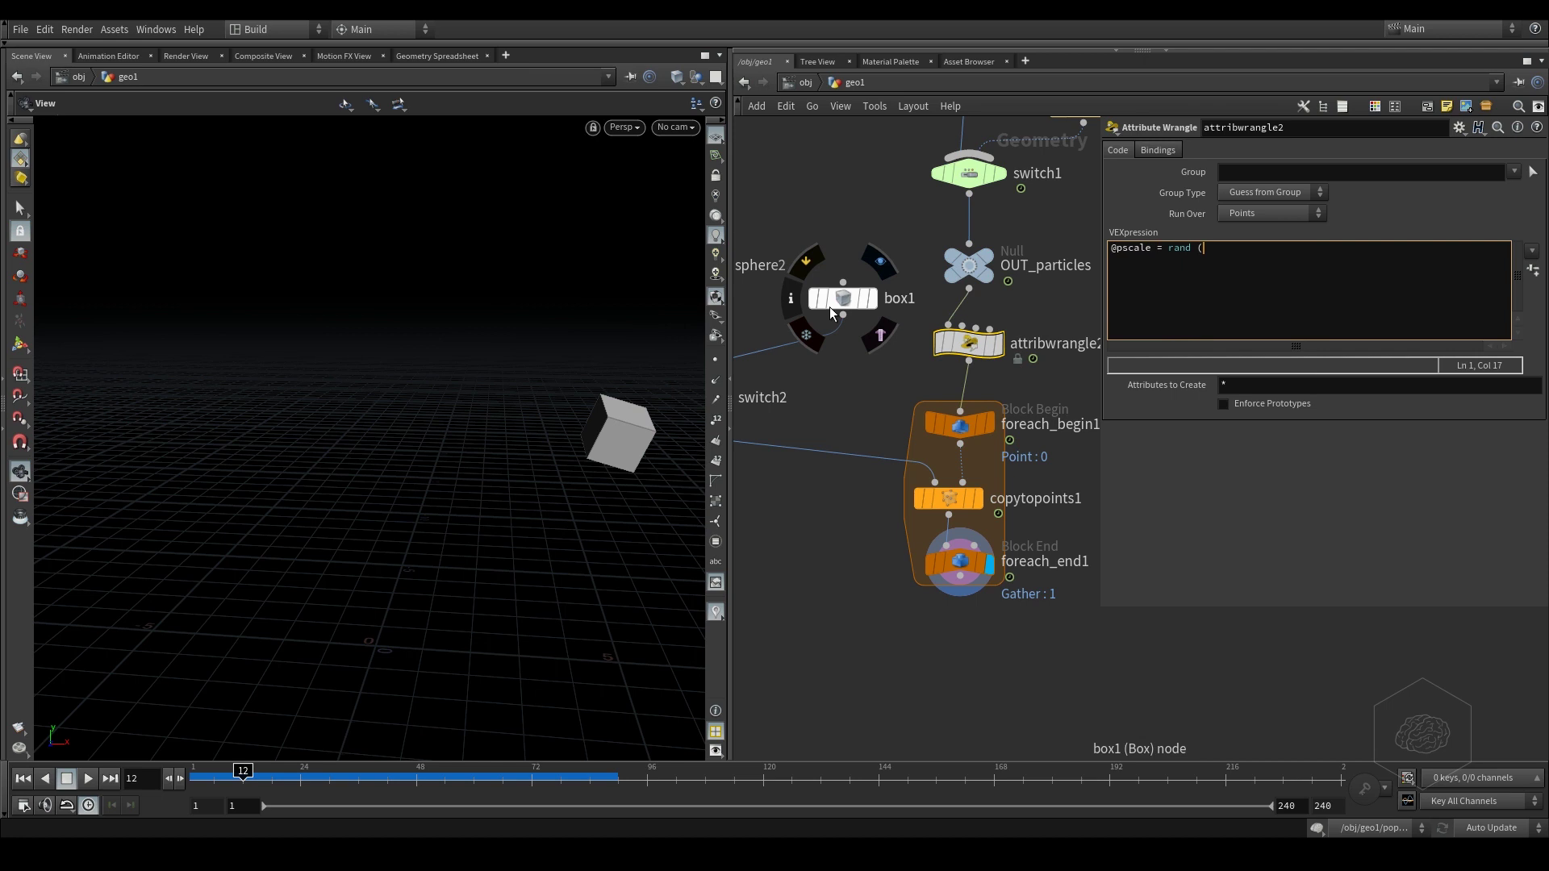
type("@id")
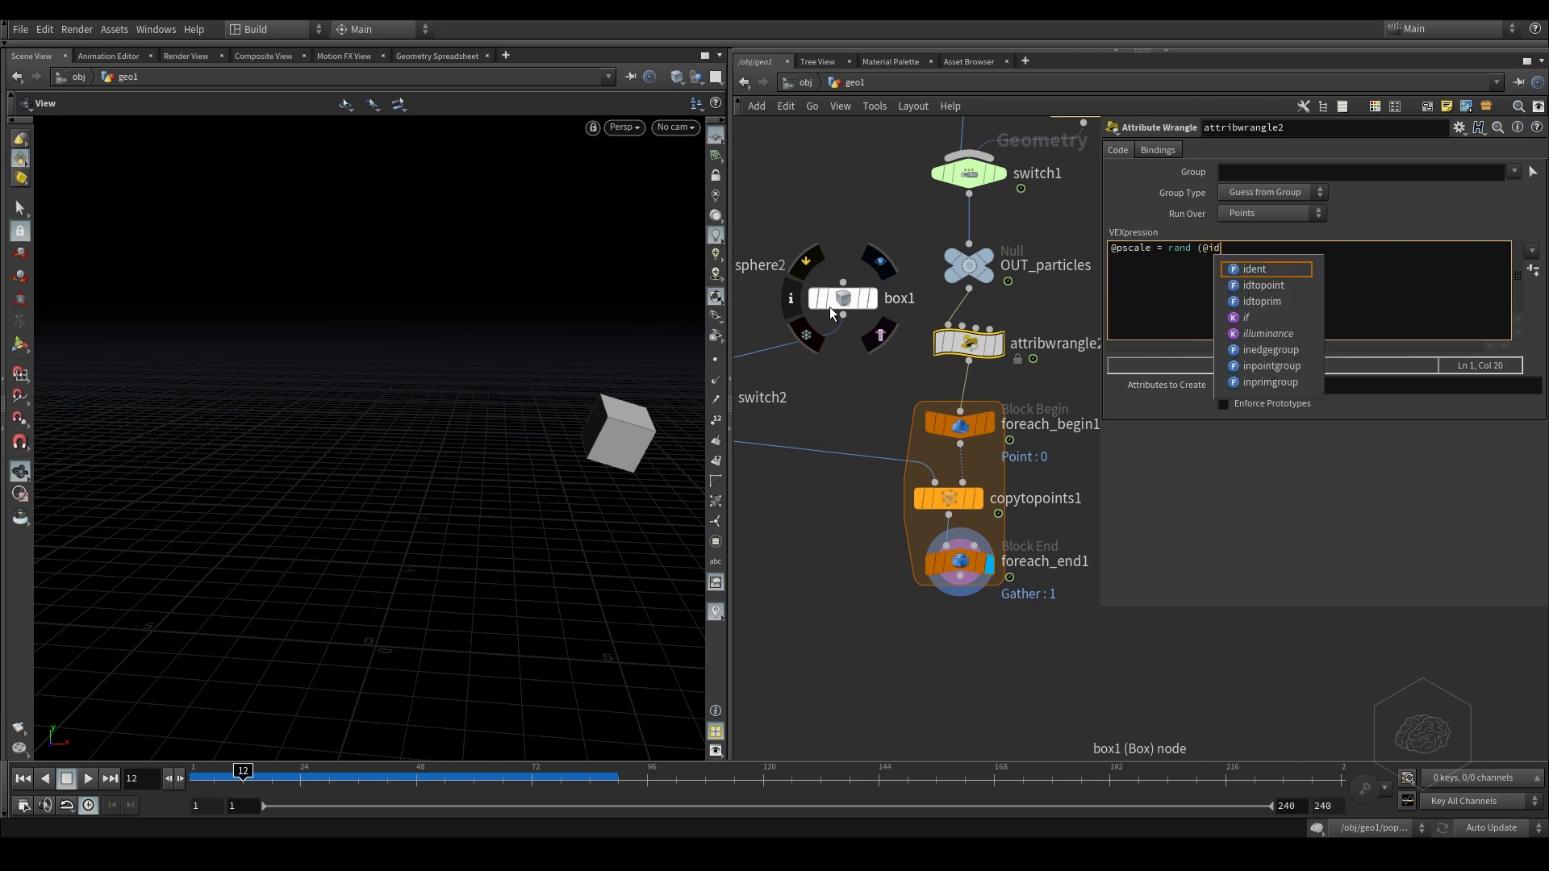
type(");")
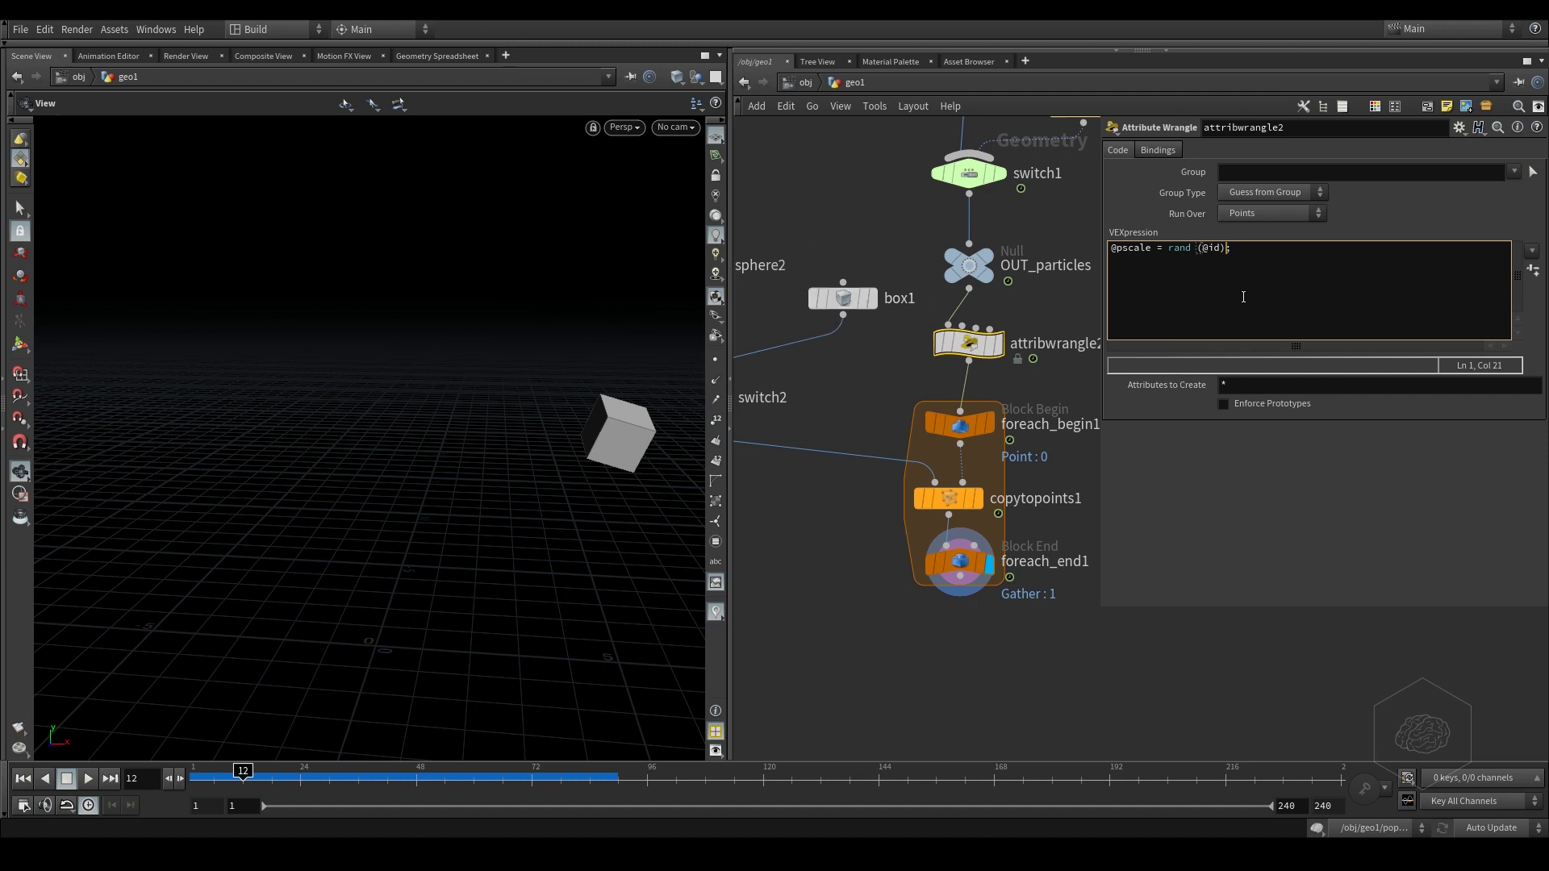
- Wrap the random value in fit01 with the range ch("min") to ch("max")
type("fit01(")
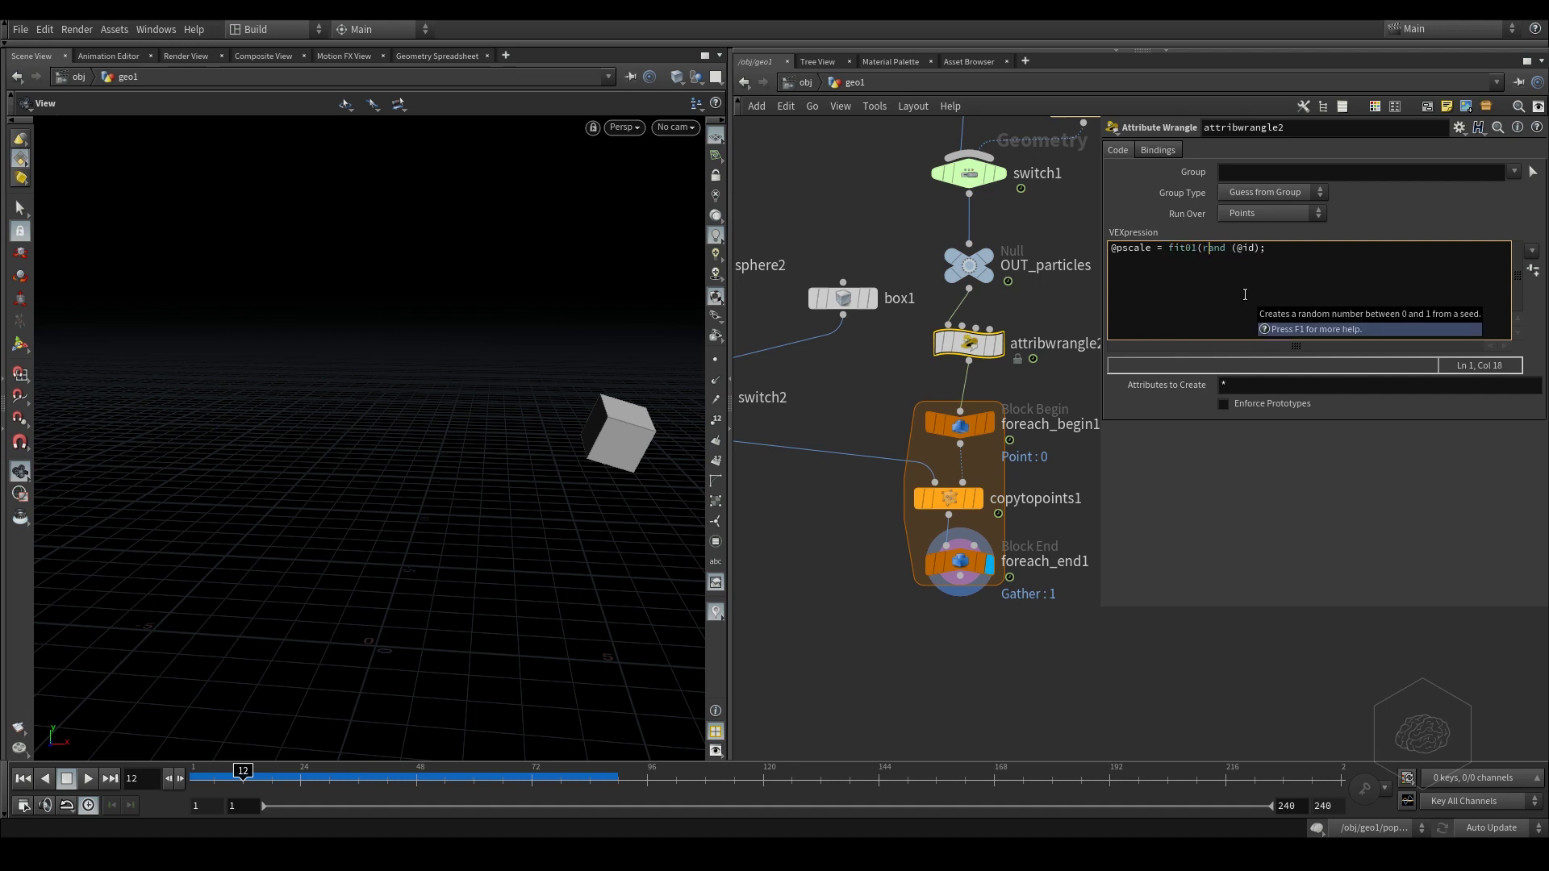
type("ch(")
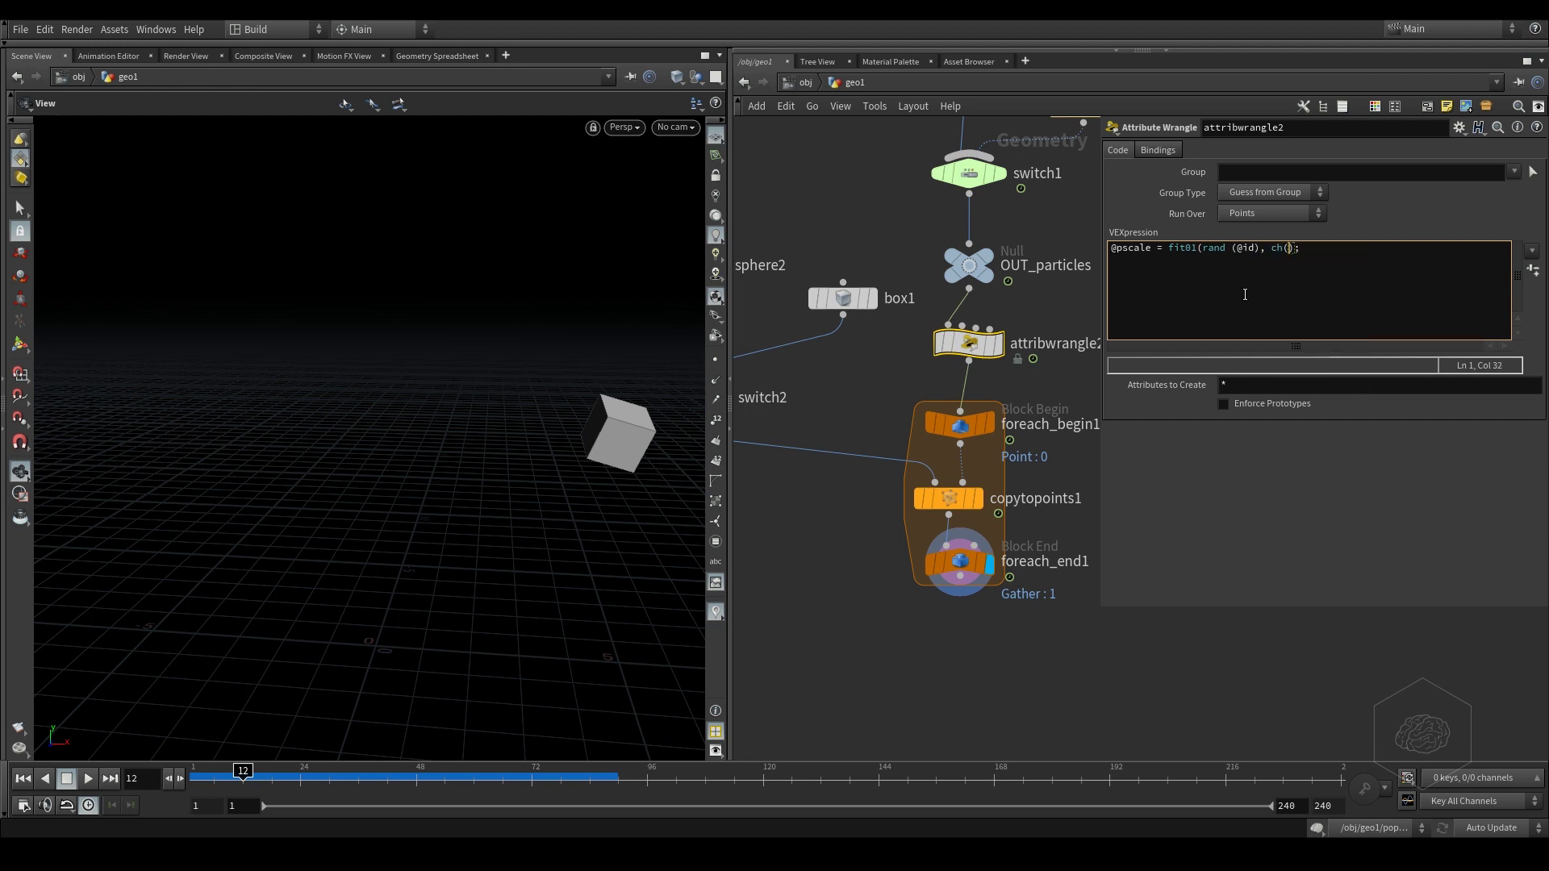
type("\"\"")
type("min\")")
key("Left")
key("Left")
key("Left")
key("Left")
key("Left")
key("Left")
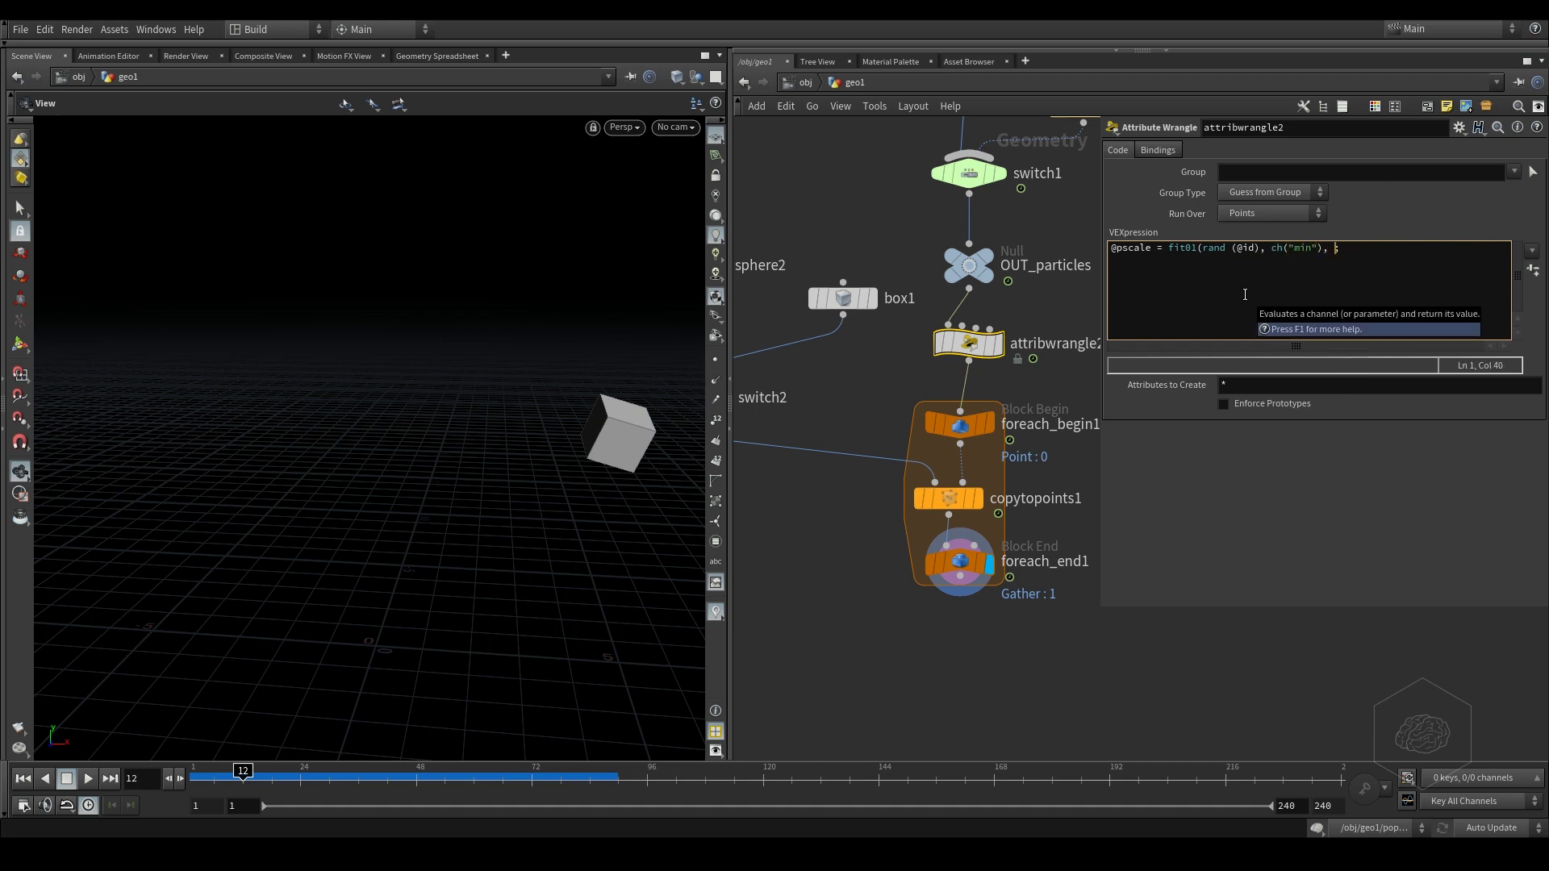
- Create the Min and Max parameters from the channel references in attribwrangle2's code
left_click(959, 563)
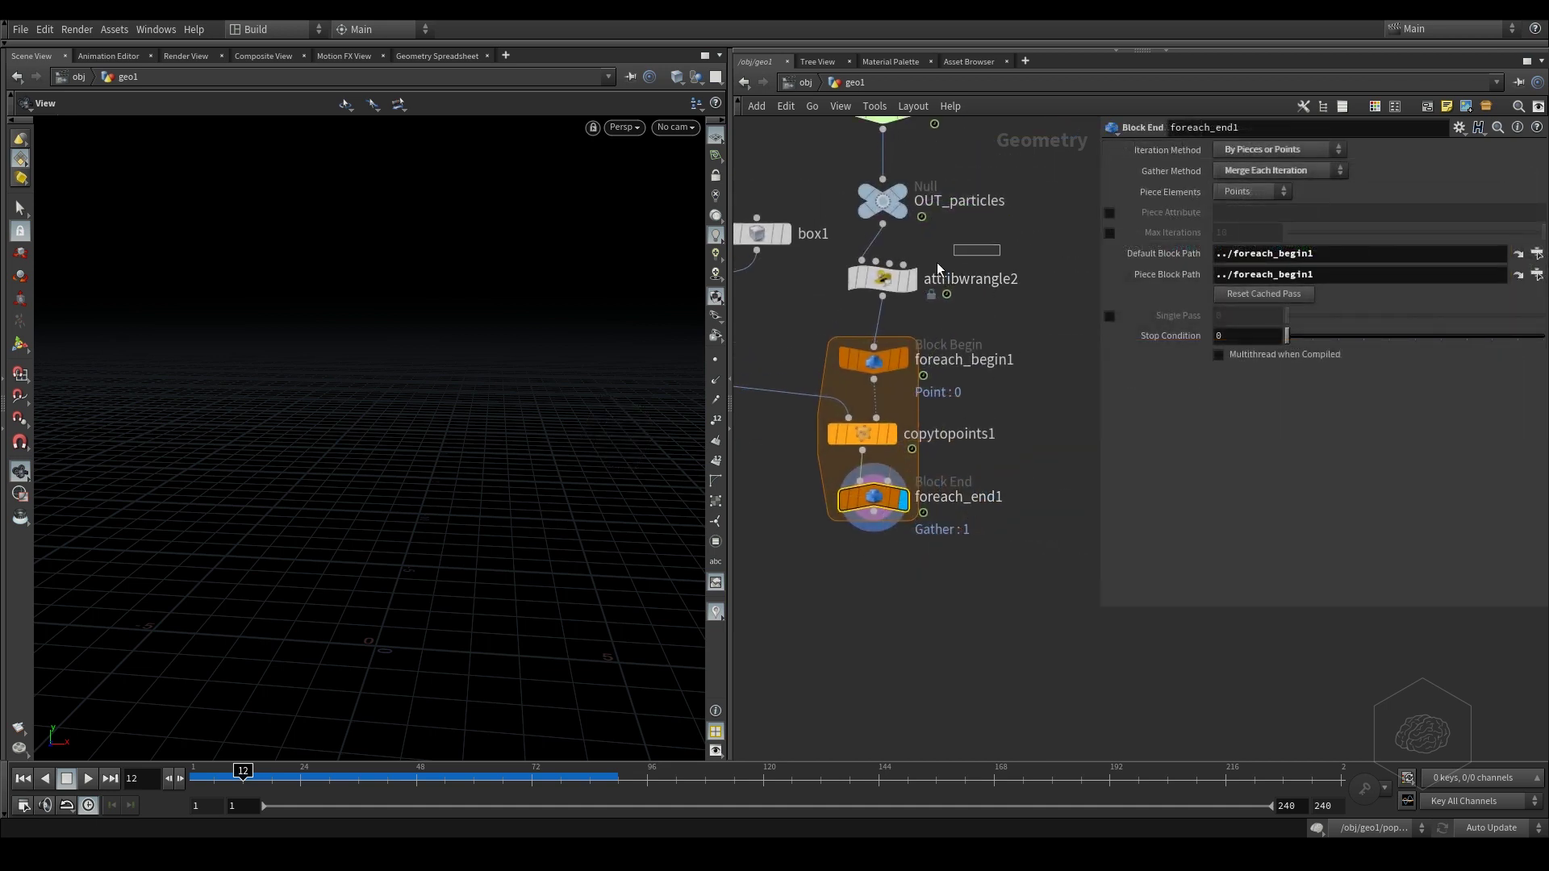
left_click(883, 278)
left_click(1533, 270)
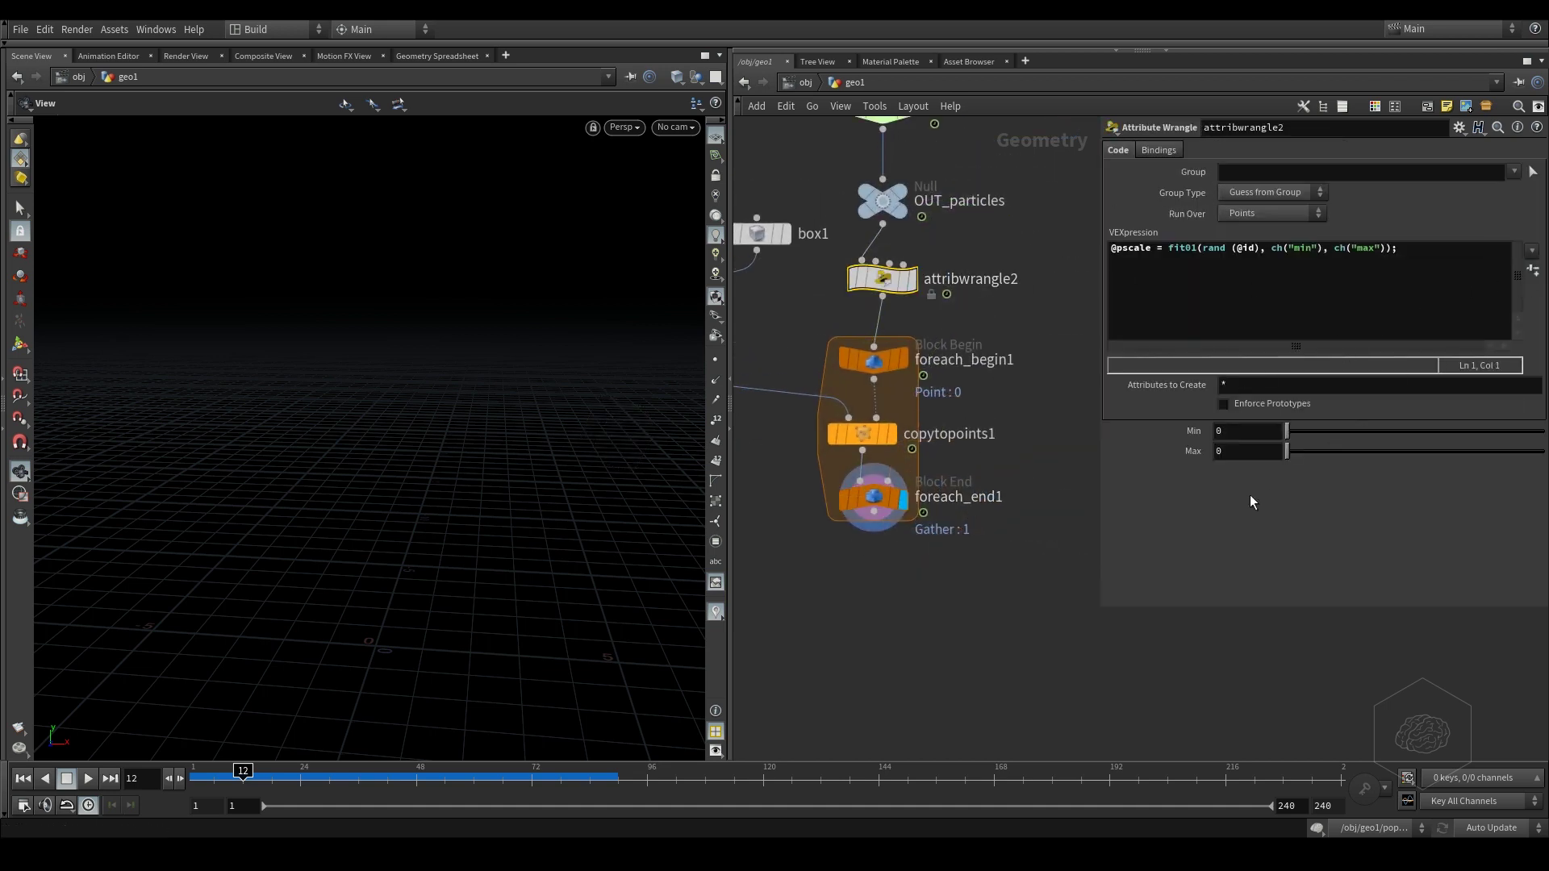
- Set the wrangle's Min to 0.1 and Max to 0.5, and check the box size at frame 57
left_click(1221, 430)
type("0.1")
key("Tab")
type("0.5")
key("Return")
left_click_drag(243, 772, 459, 772)
- Set the wrangle's Min to 0.25 and Max to 0.75, and scrub the timeline to check the box sizes
left_click(1250, 434)
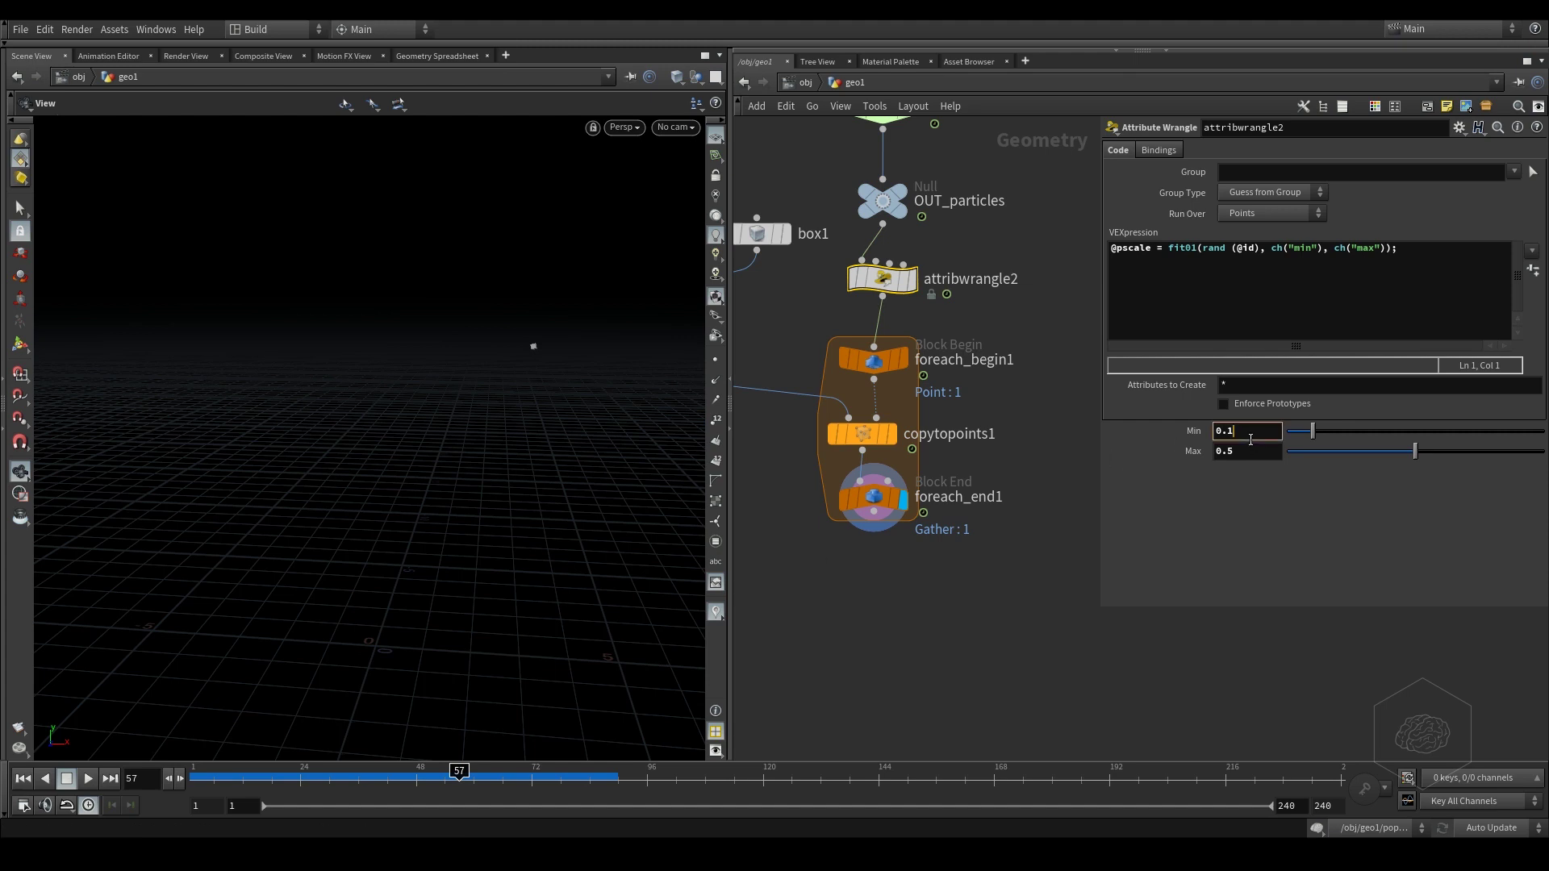
type("25")
key("Tab")
type("0")
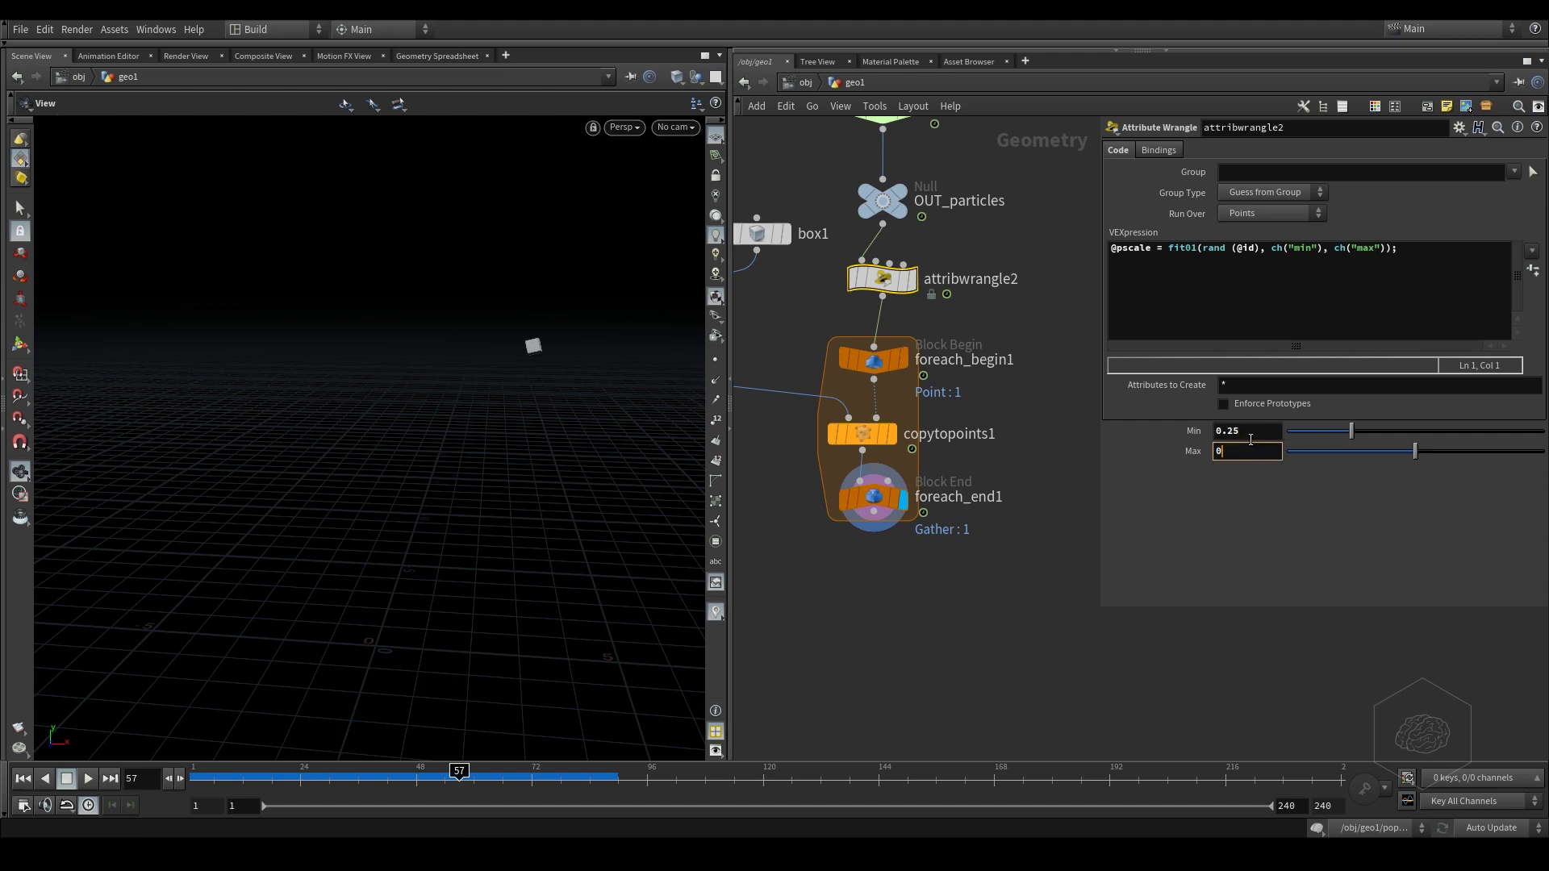
key("Return")
left_click_drag(234, 775, 569, 779)
left_click_drag(569, 780, 593, 780)
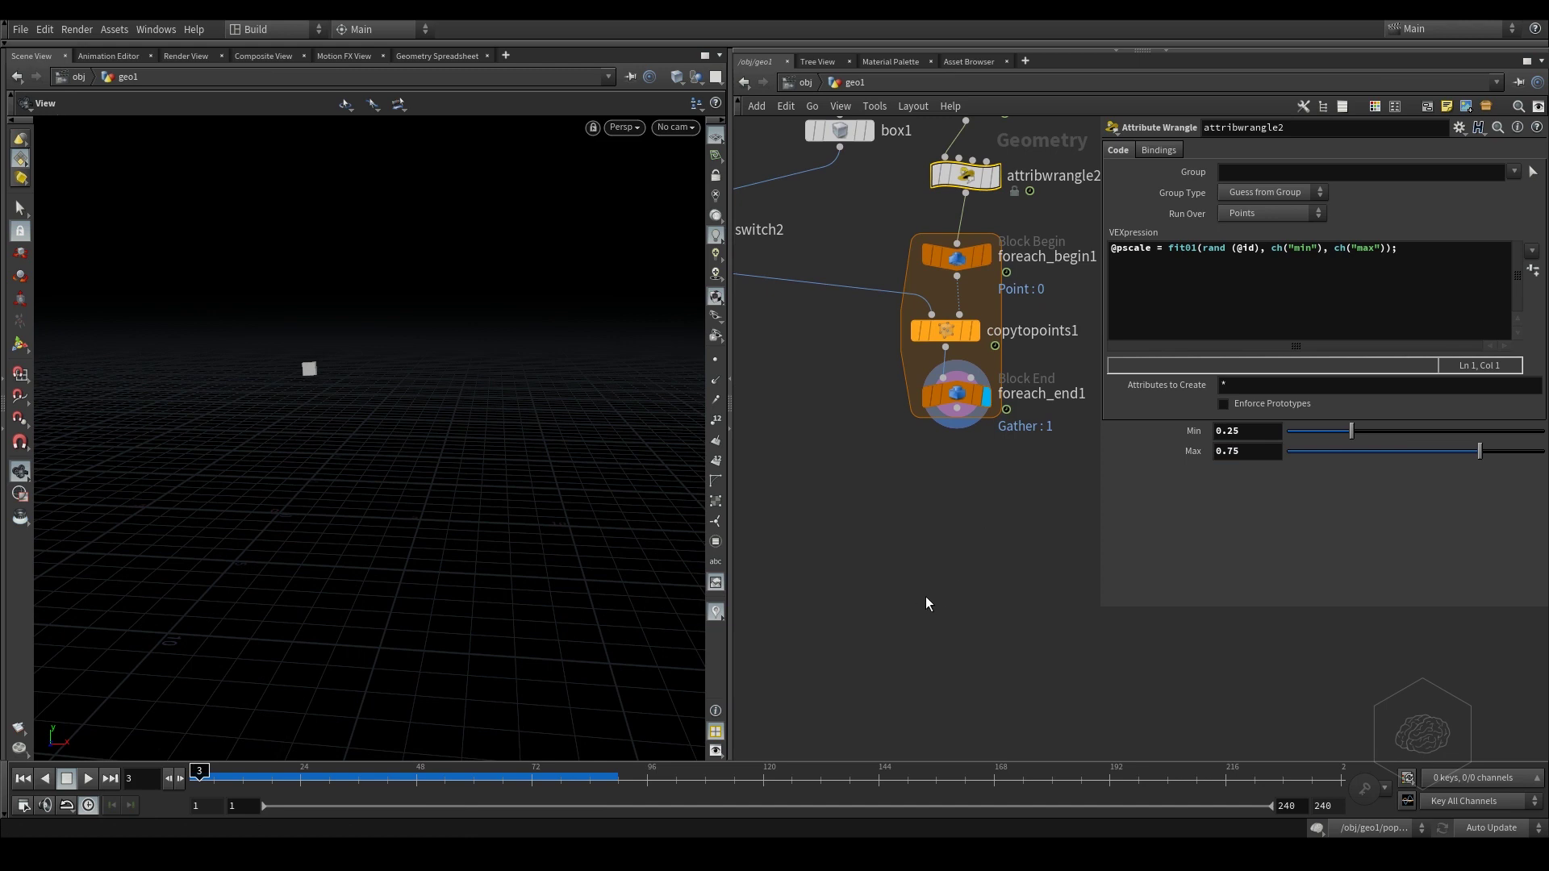
- Add a Null node below the for-each loop and connect the output of foreach_end1 to it
key("Tab")
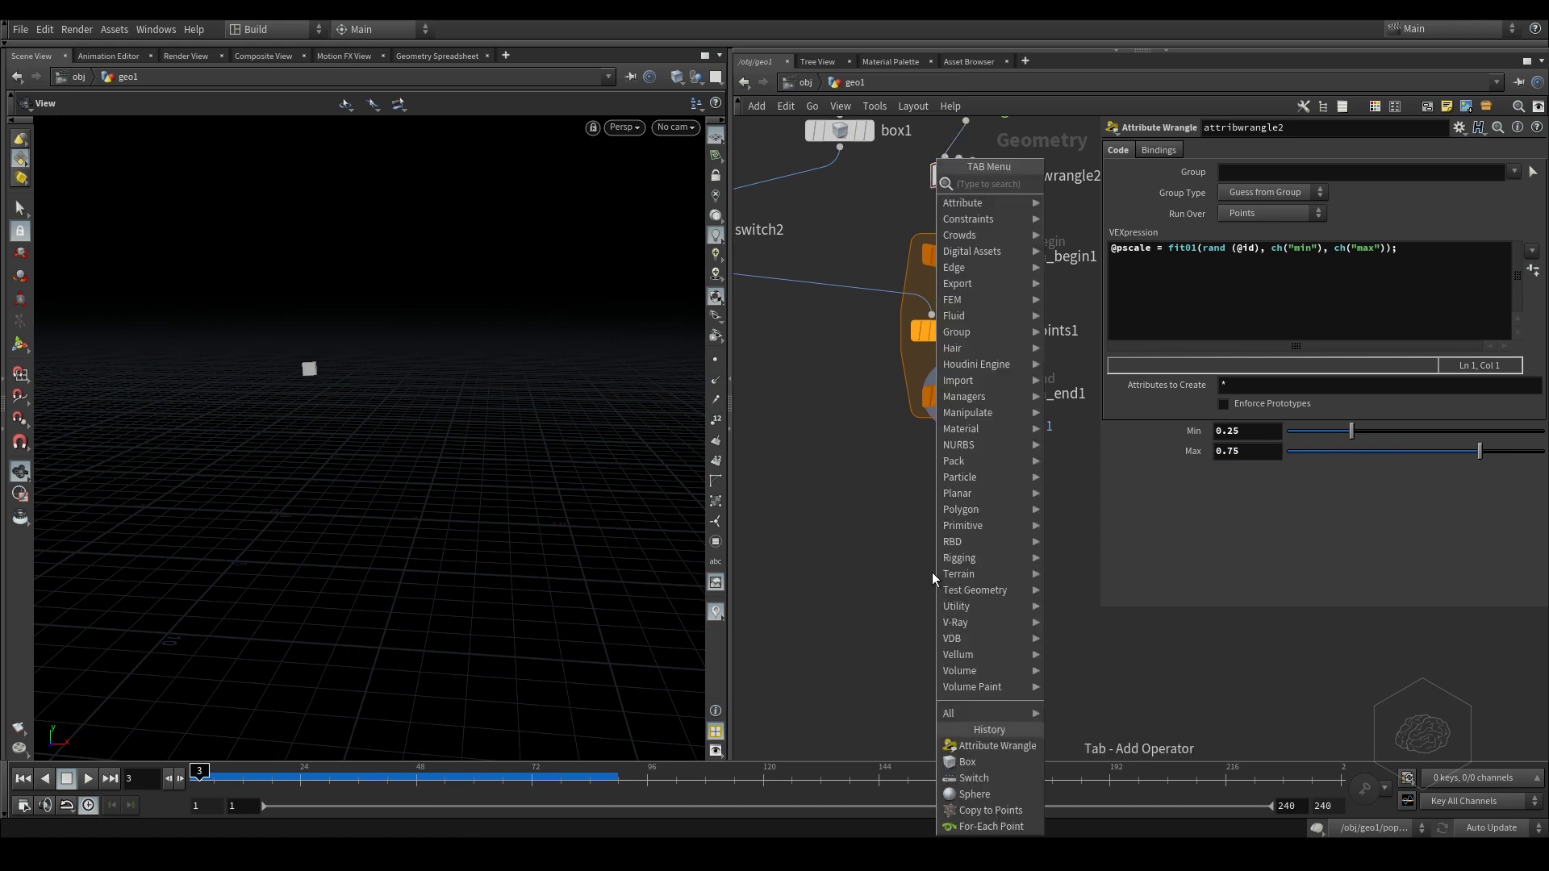
key("Return")
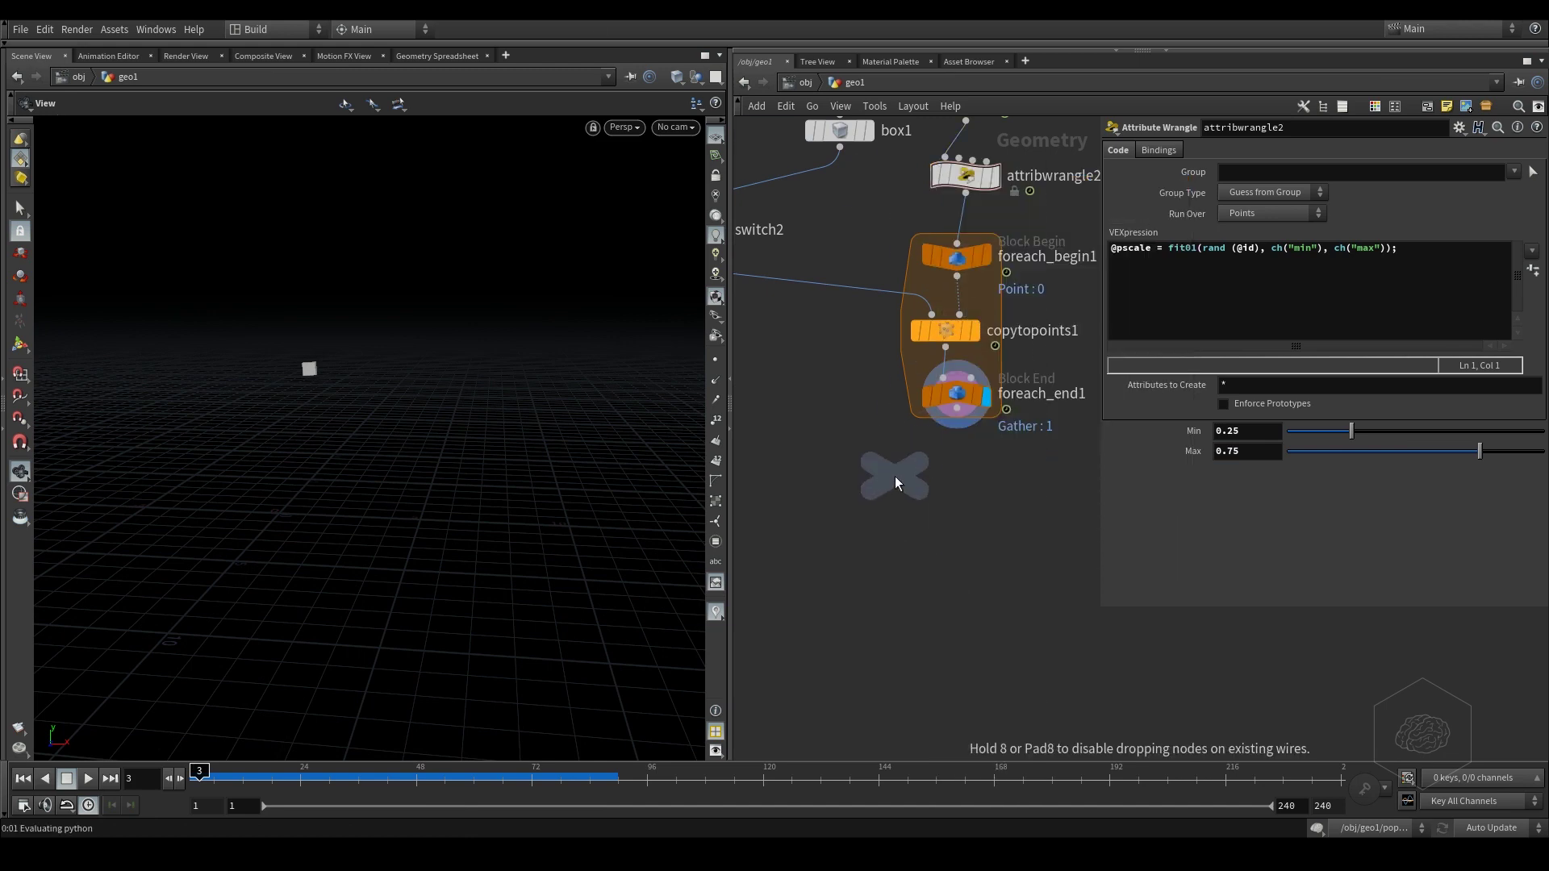
left_click(895, 485)
left_click_drag(896, 484, 944, 529)
left_click_drag(957, 413, 951, 553)
- Rename the new Null node to OUT_RBD and move it further below foreach_end1
double_click(1004, 538)
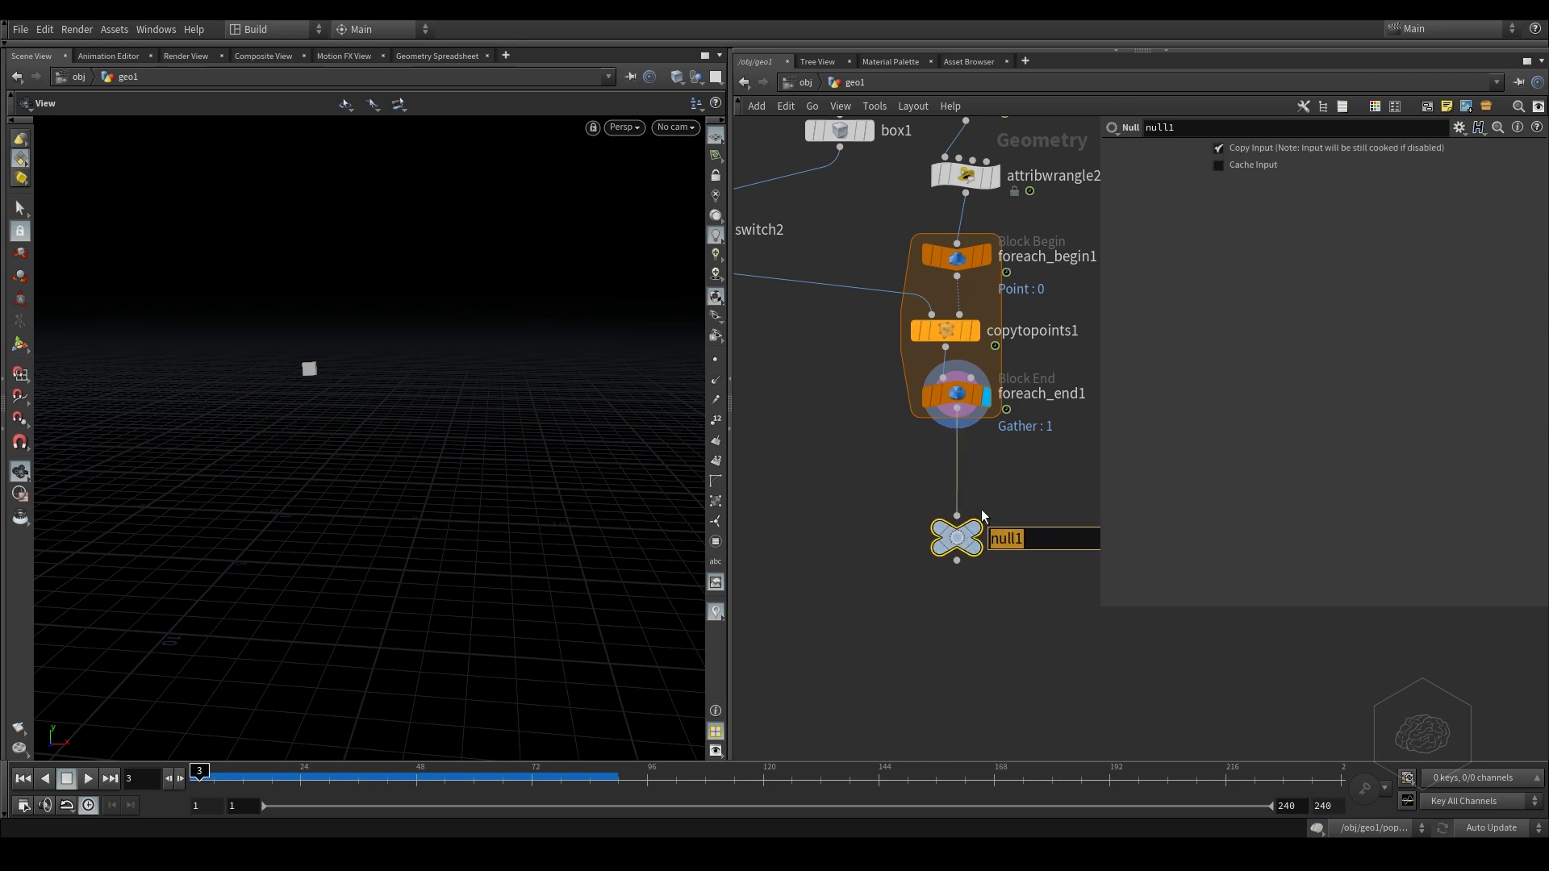
type("OUT_RBD")
key("Return")
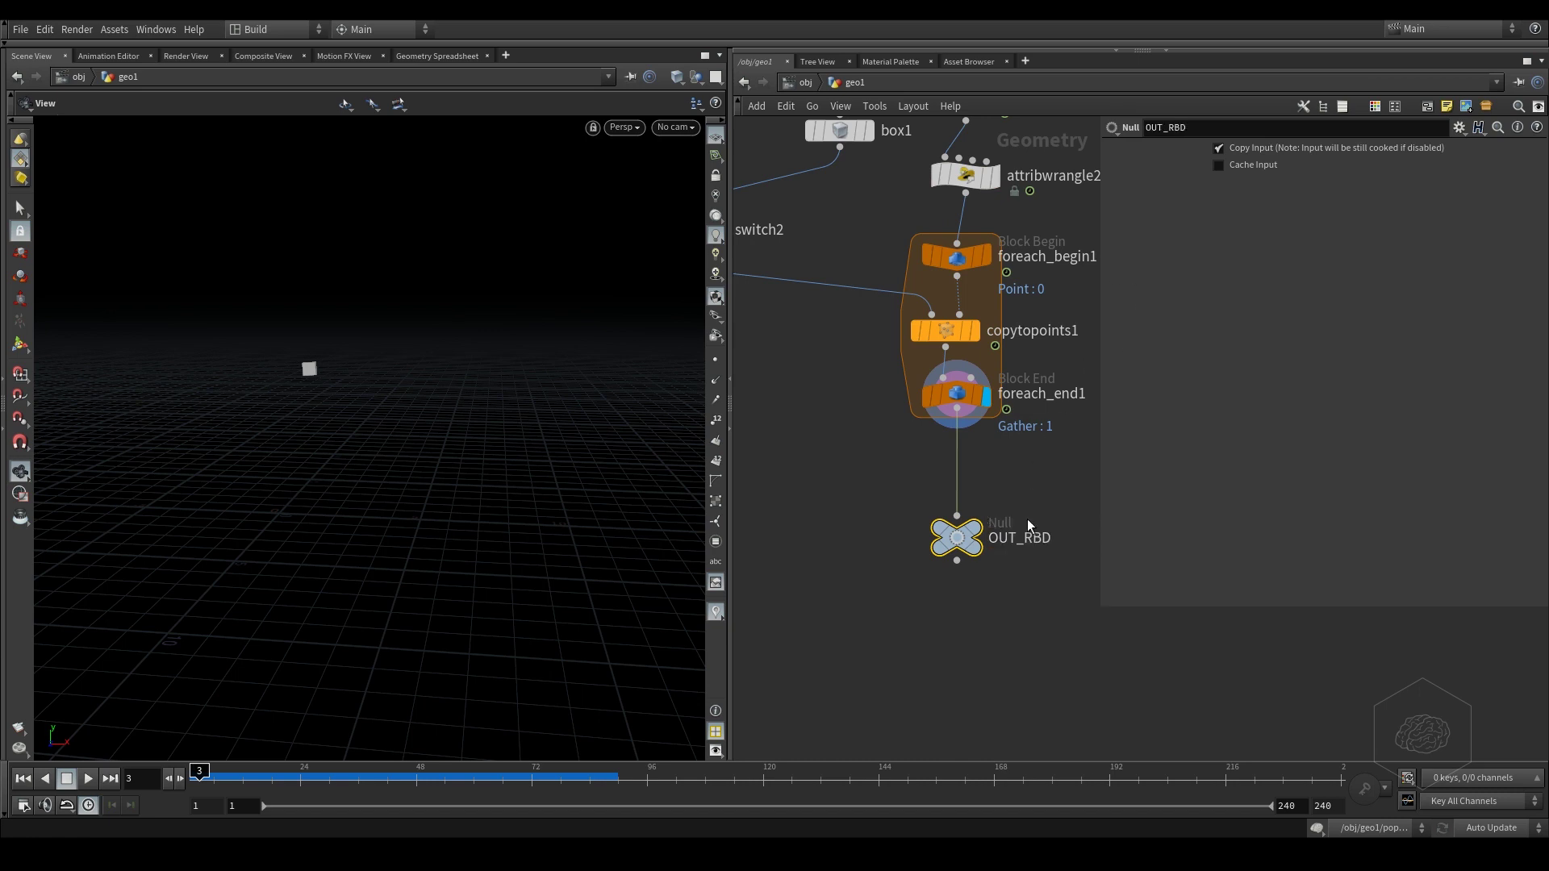
left_click_drag(960, 538, 956, 634)
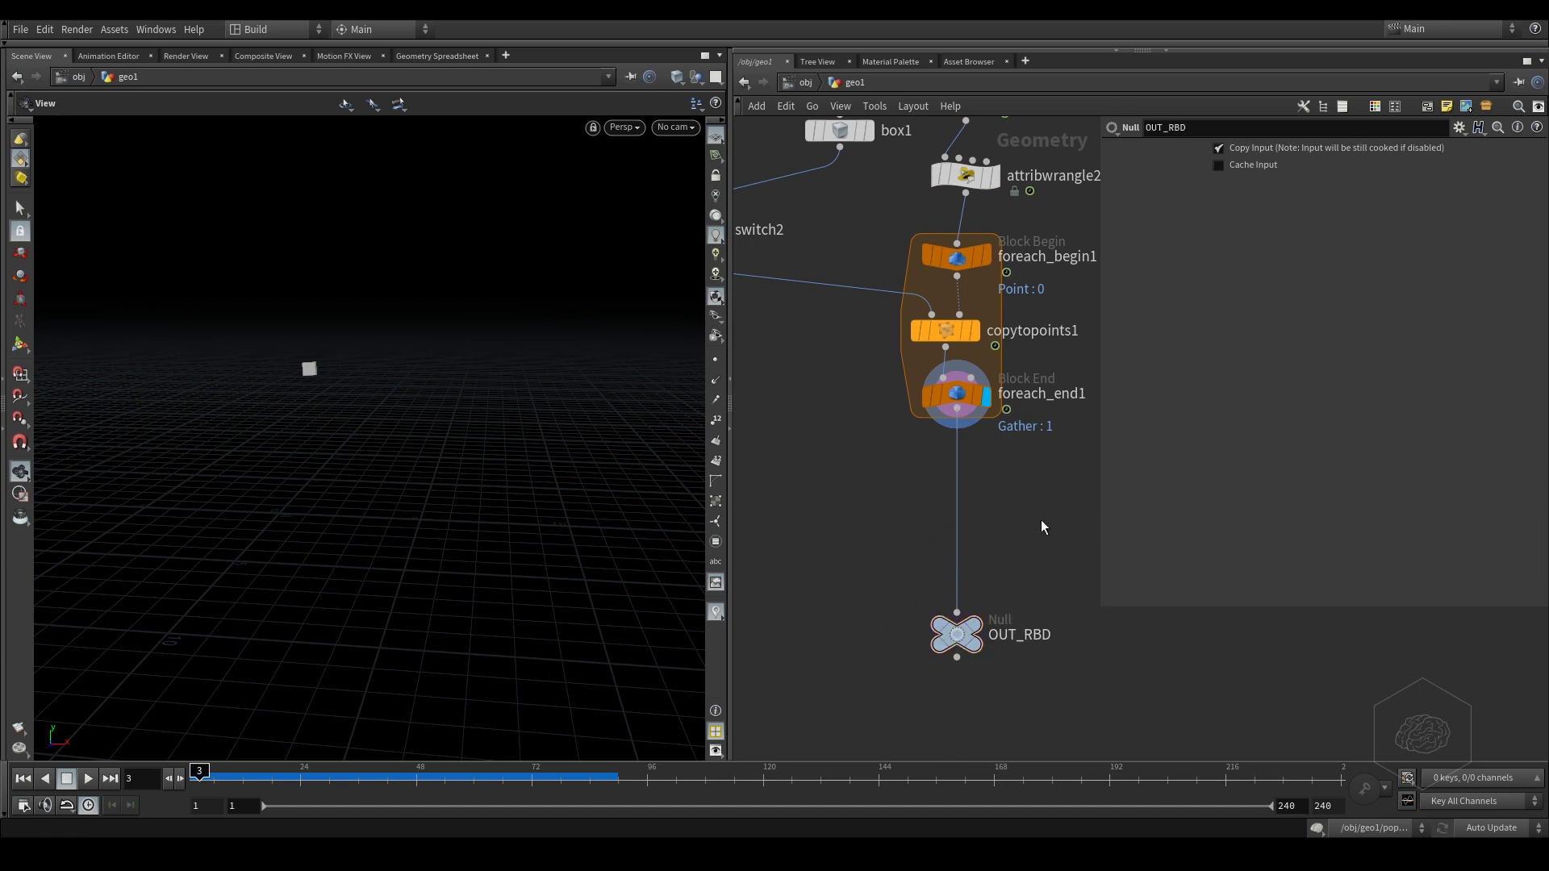
- Insert an Assemble node between foreach_end1 and the OUT_RBD null
key("Tab")
type("assemble")
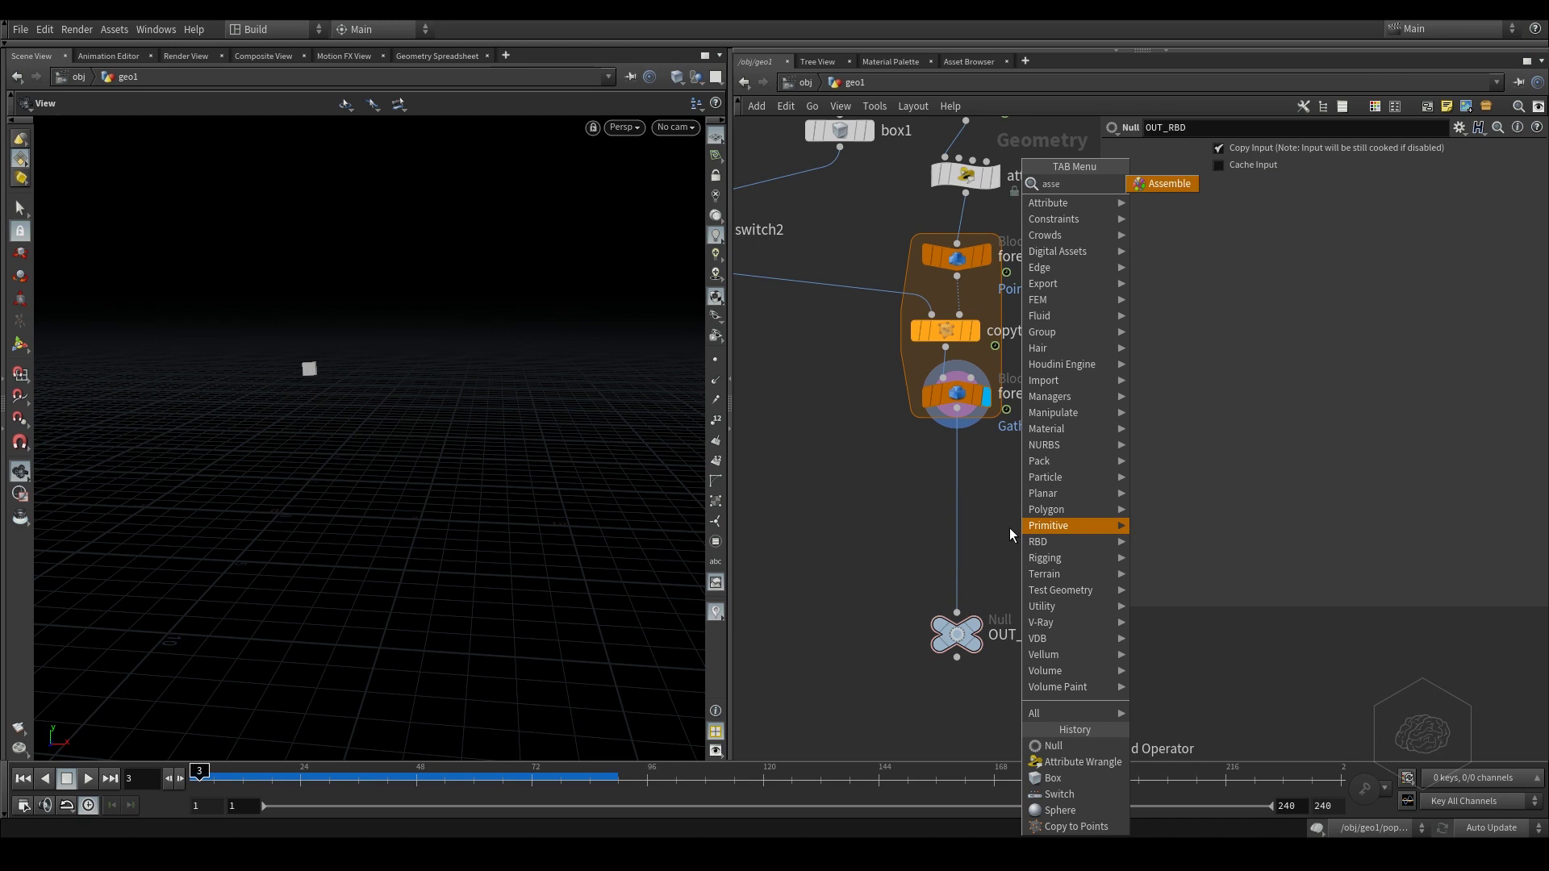
key("Return")
left_click_drag(981, 474, 954, 507)
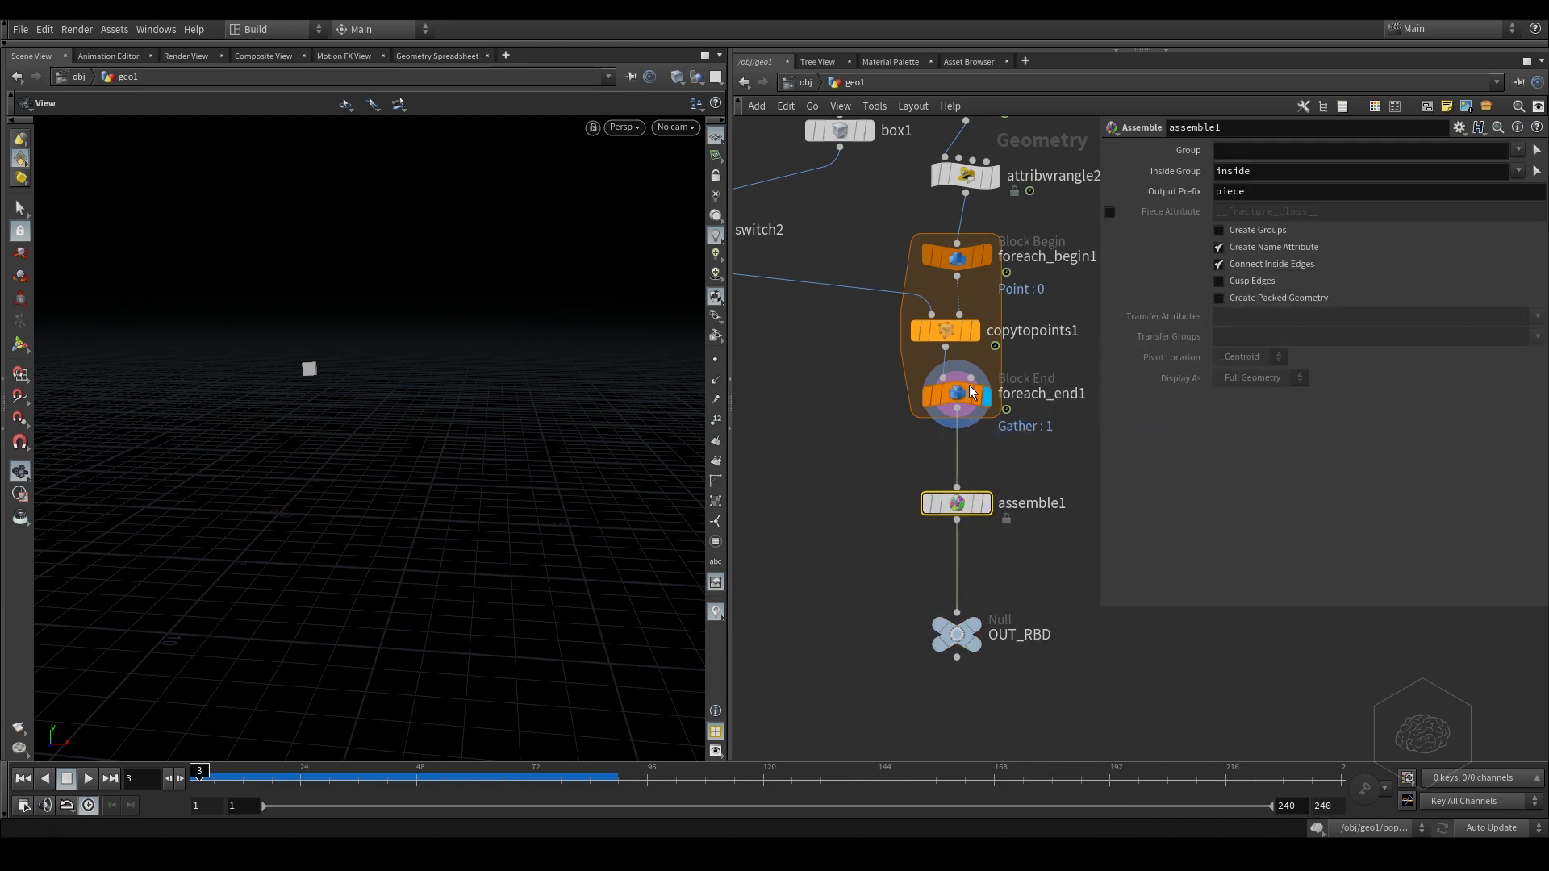
- Enable Create Packed Geometry on assemble1 and display its result in the viewport
left_click(946, 331)
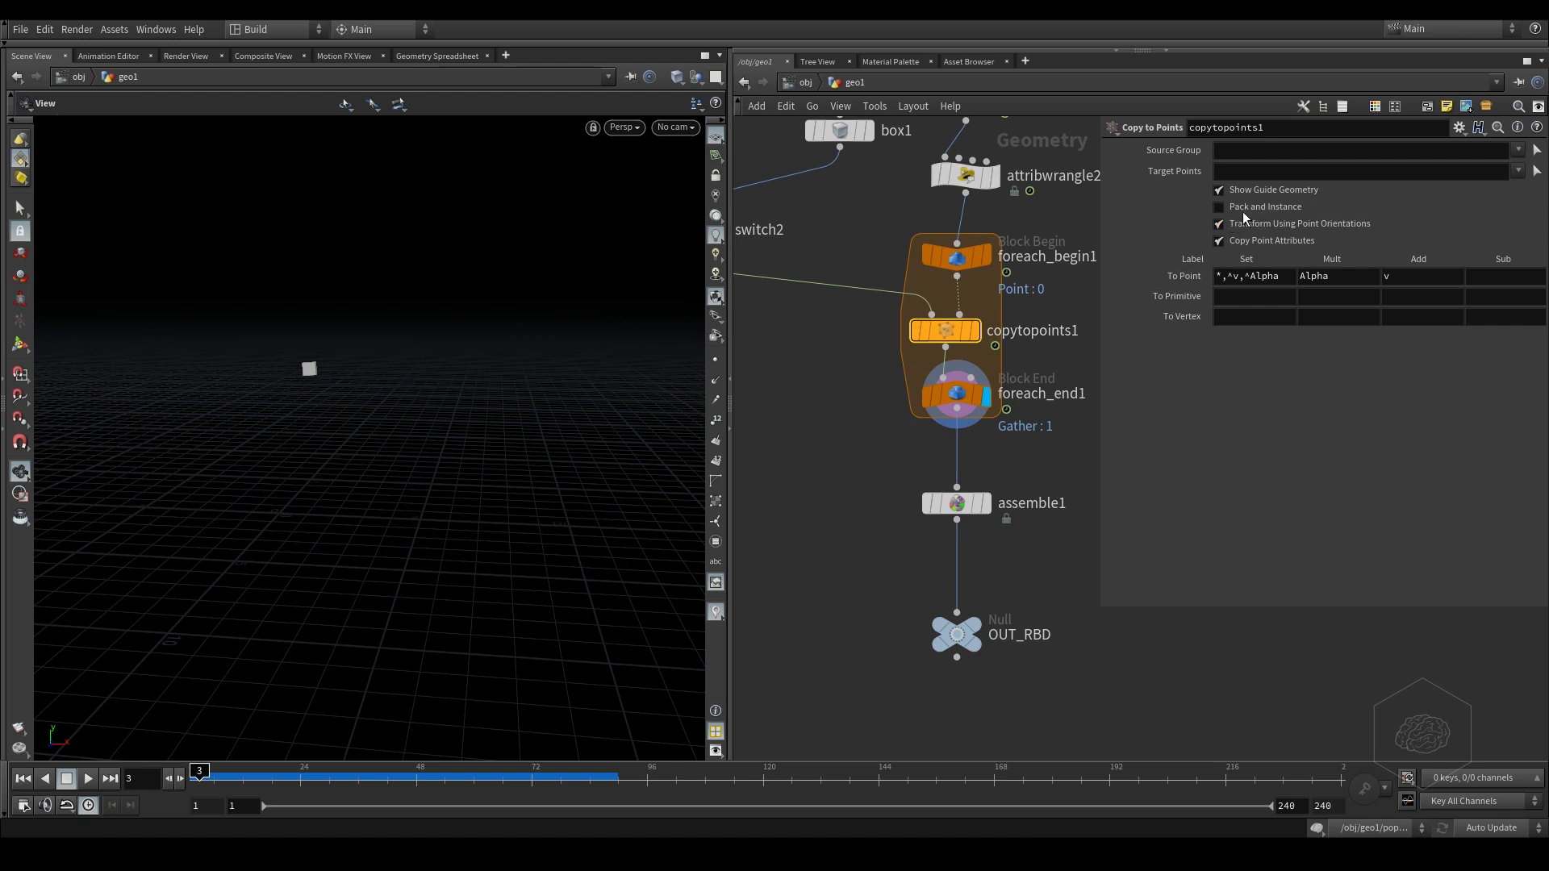
left_click(956, 504)
middle_click_drag(1172, 436, 1082, 371)
left_click(1265, 297)
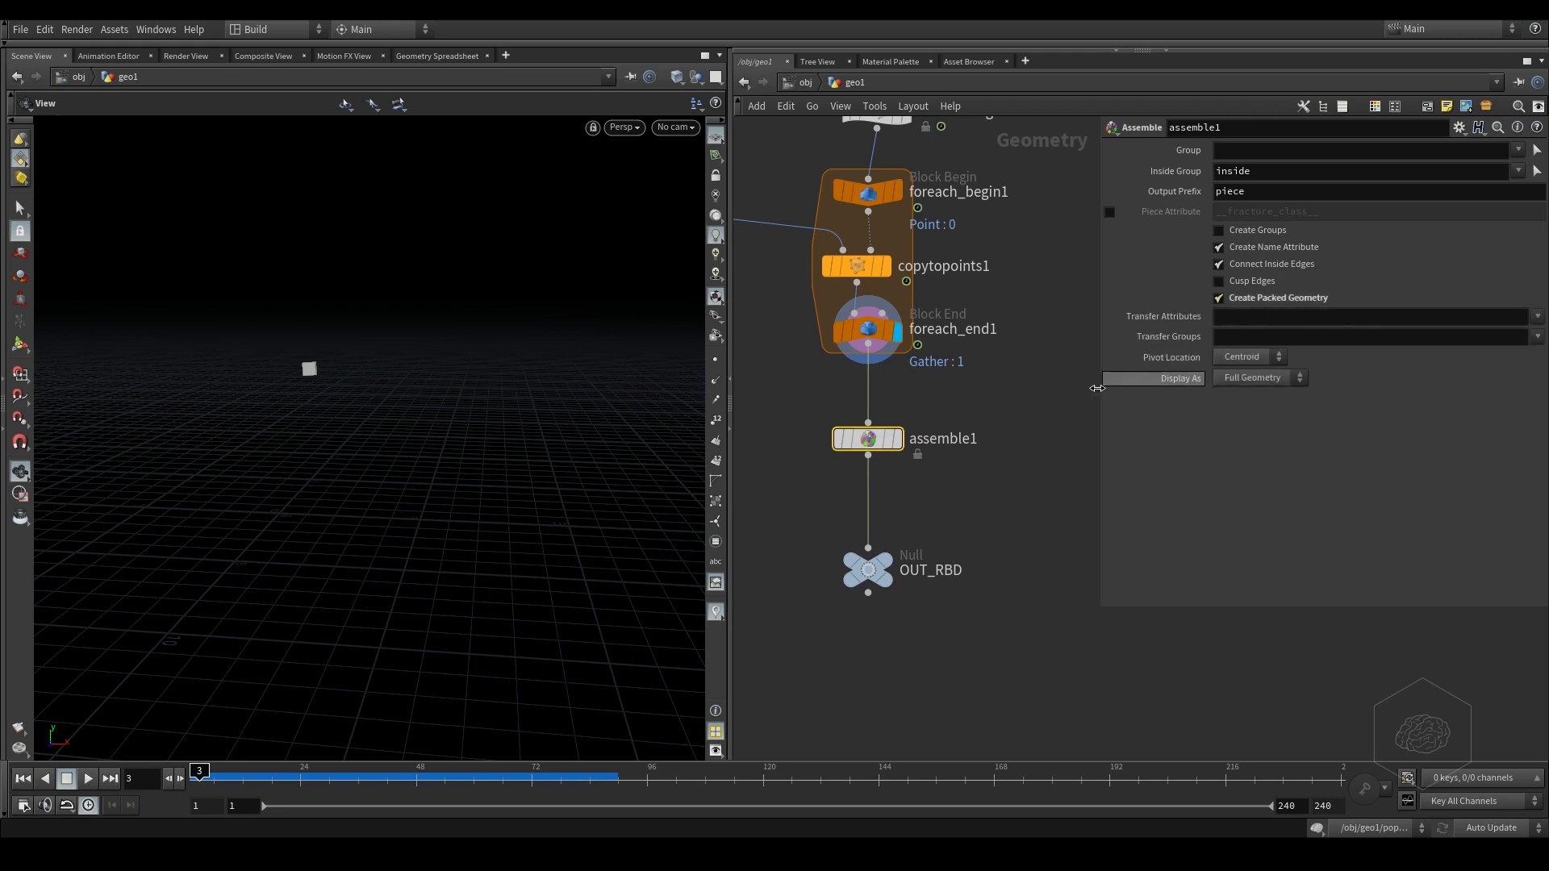
middle_click_drag(862, 442, 888, 442)
left_click(921, 439)
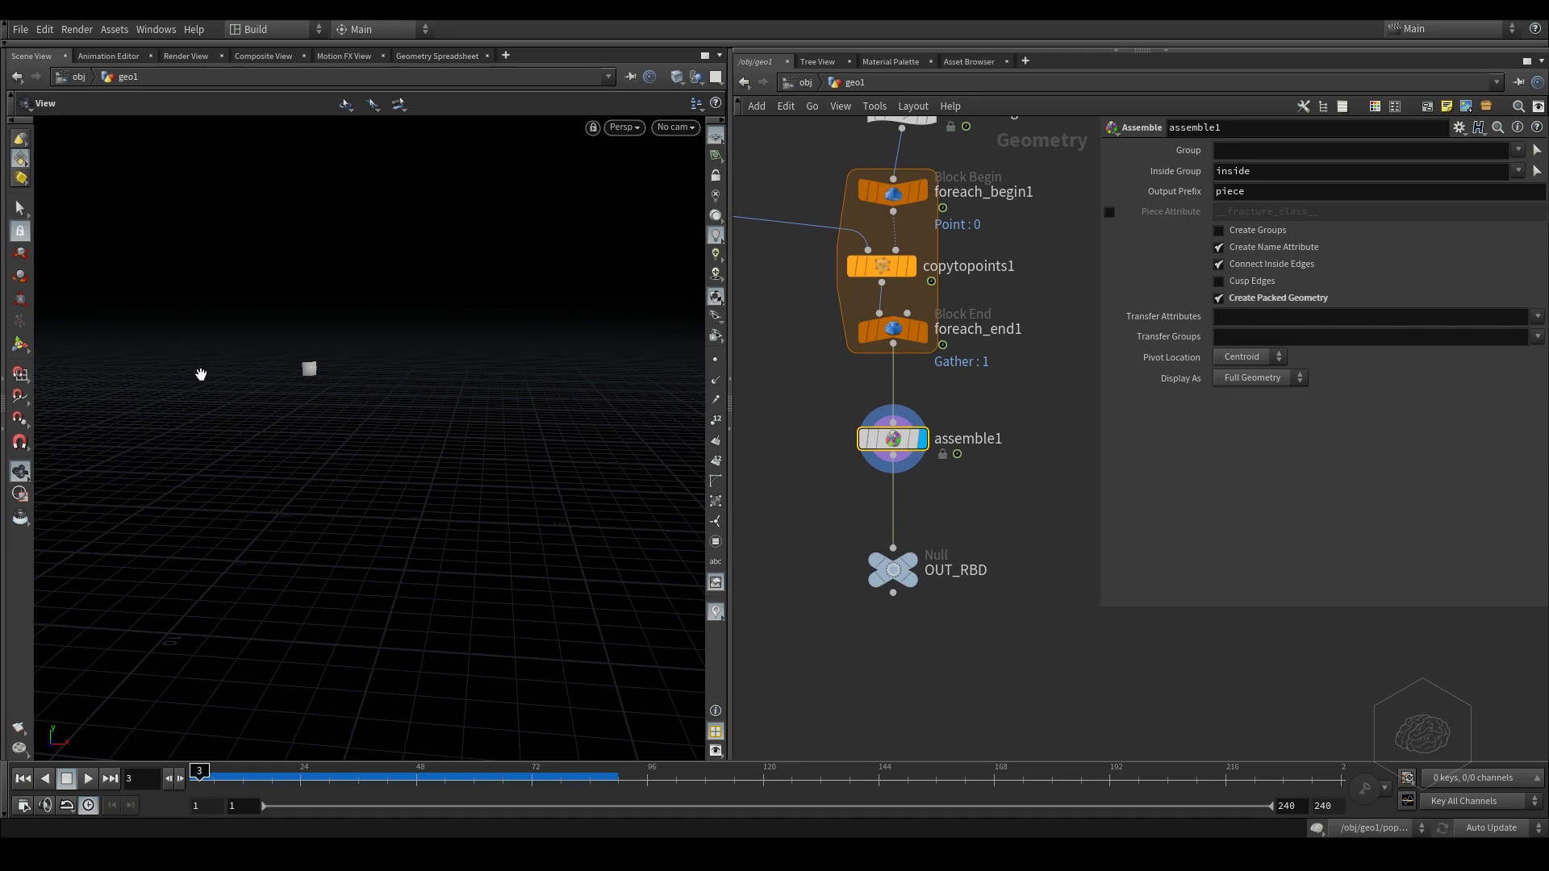
right_click_drag(564, 335, 386, 390)
mouse_move(387, 390)
left_mouse_down()
mouse_move(411, 394)
mouse_move(432, 374)
mouse_move(405, 399)
left_mouse_up()
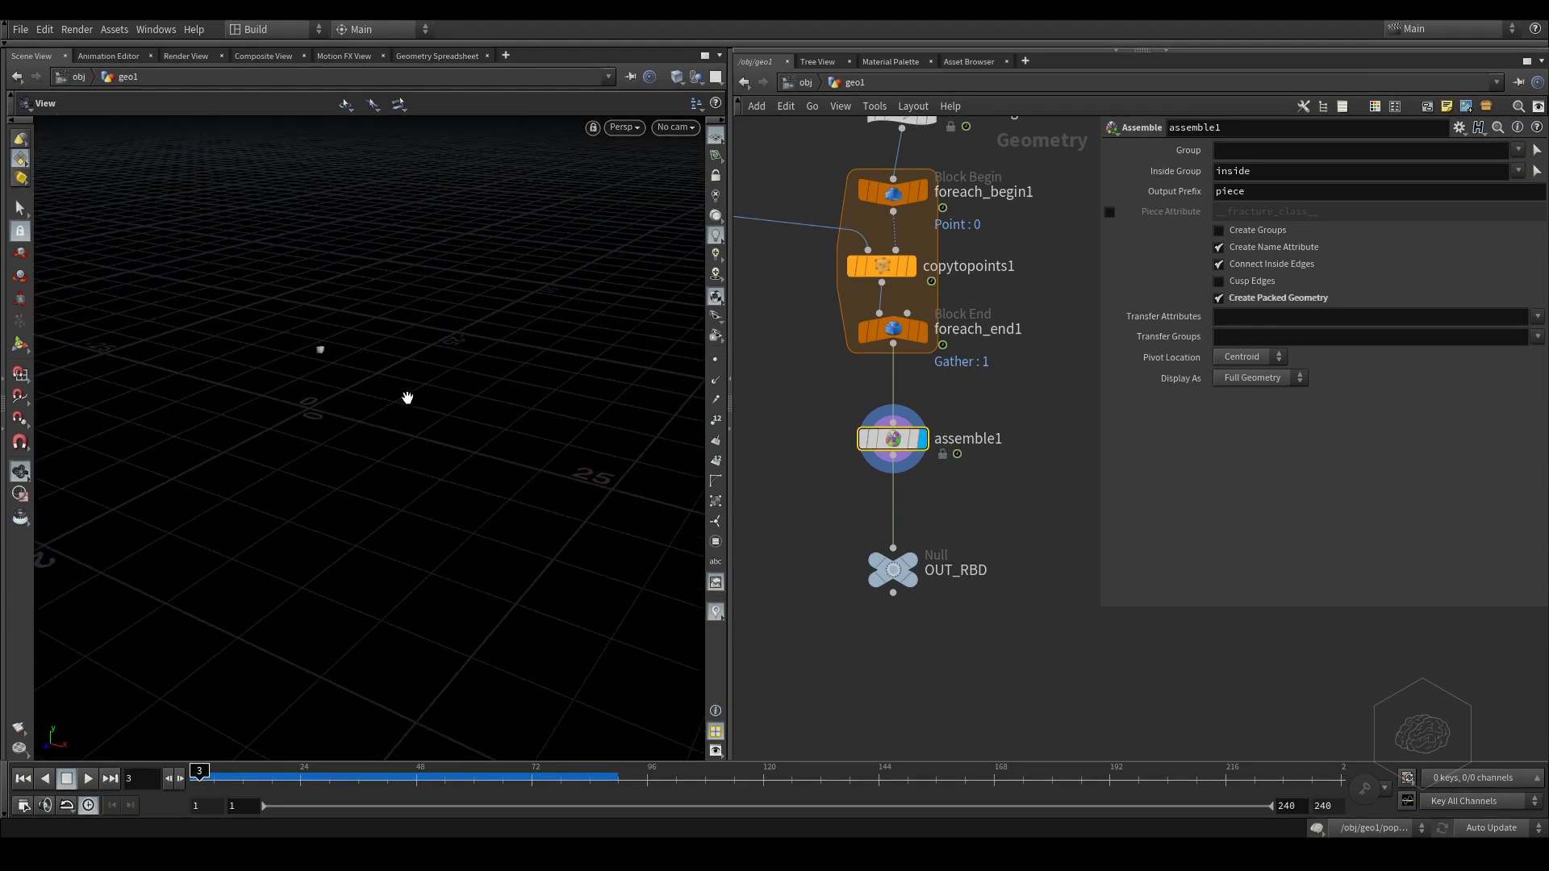
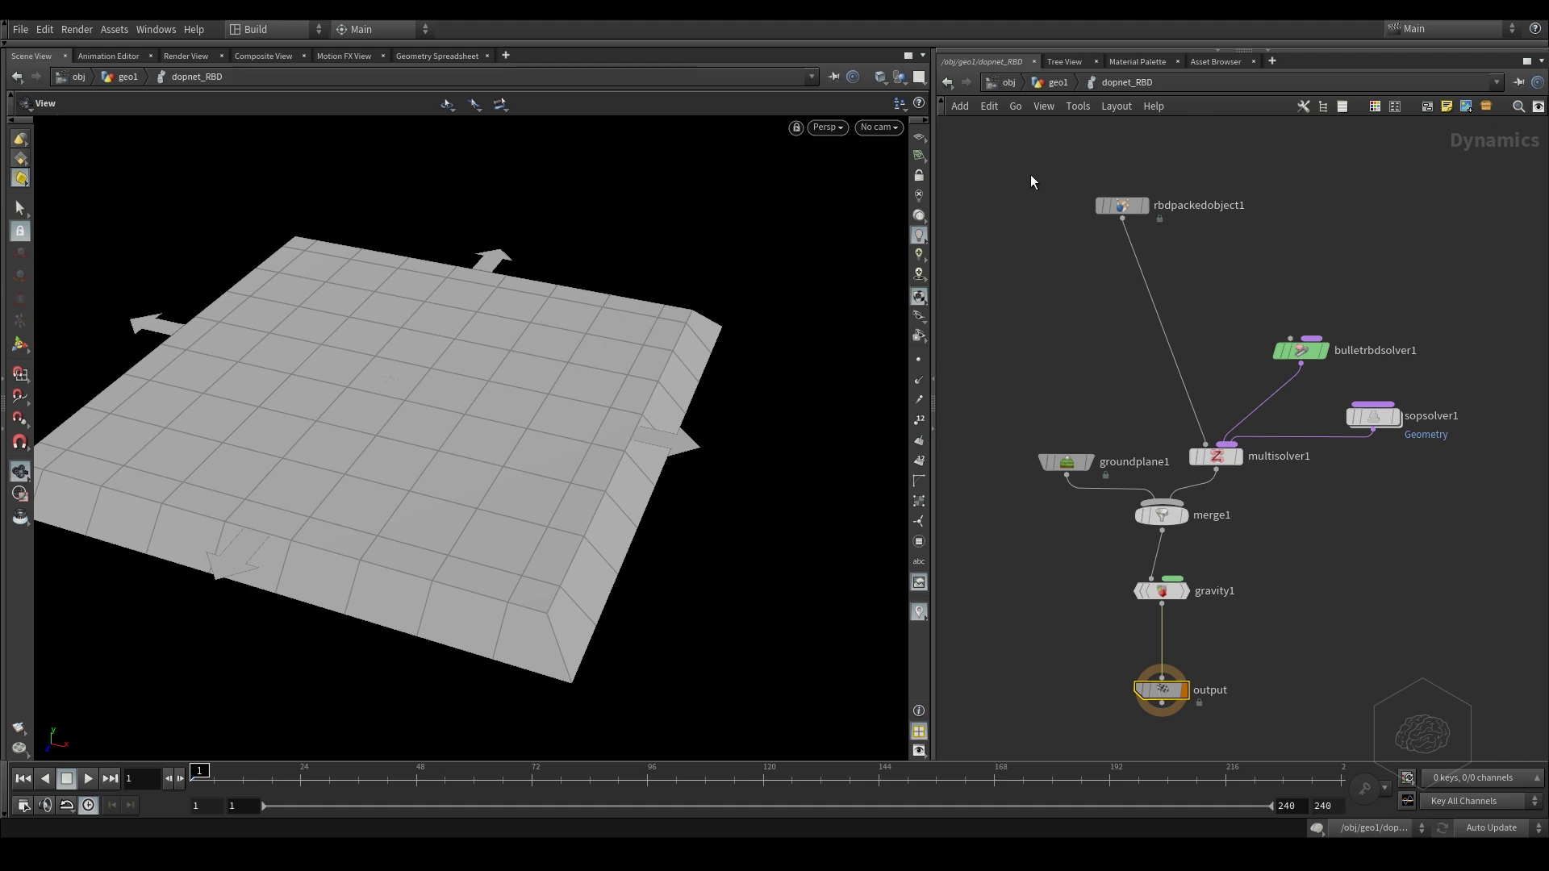
- Examine how switch3 and attribtransfer1 feed OUT_RBD in the geo1 network of the reference scene
left_click(1043, 82)
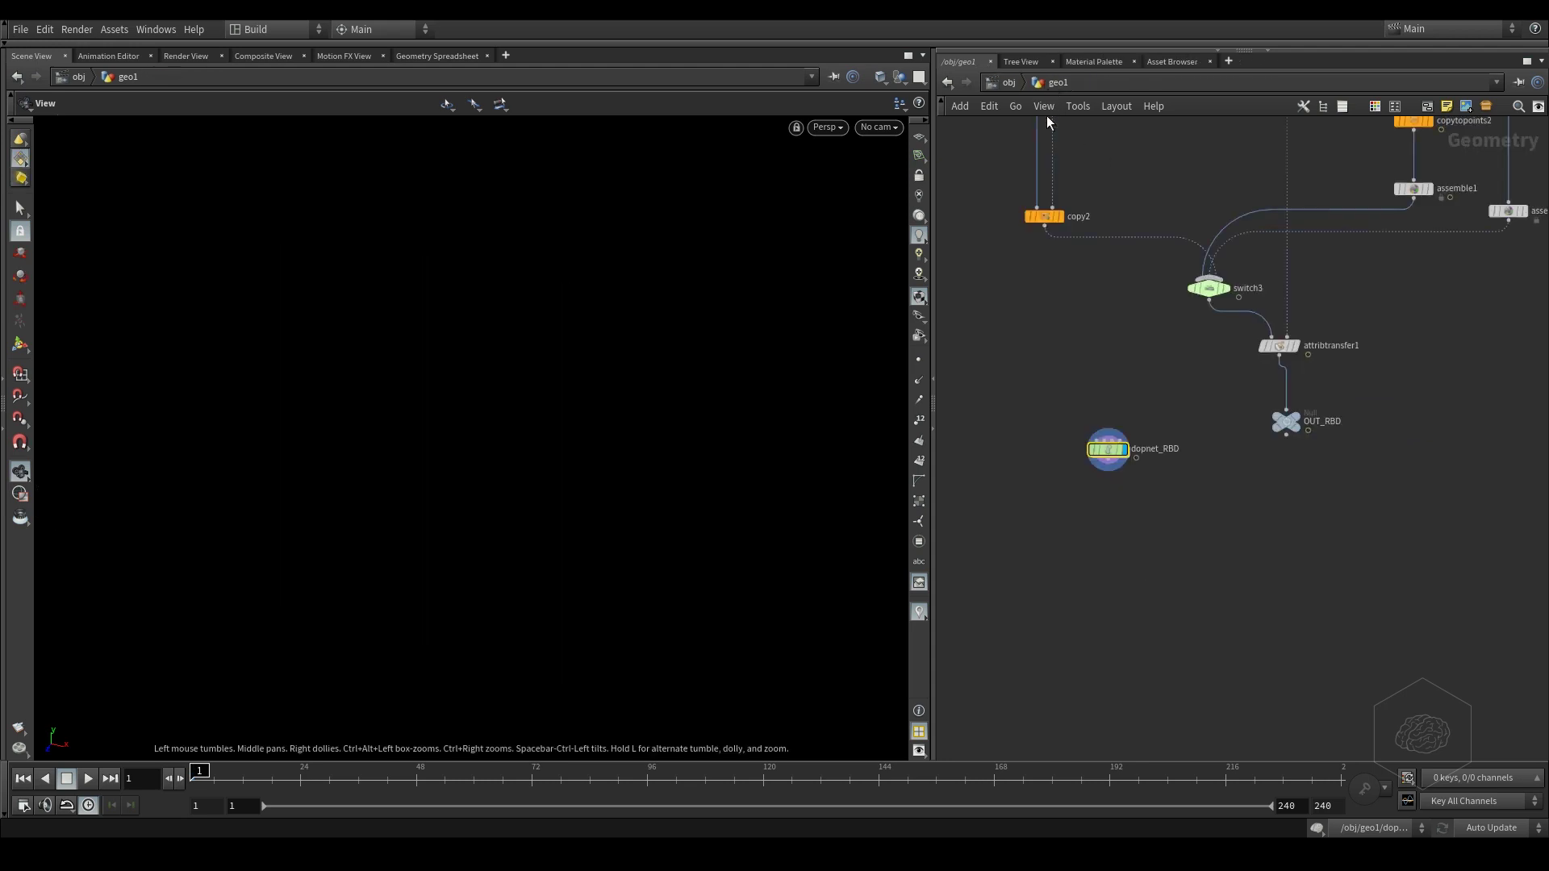
middle_click_drag(1182, 346, 1120, 297)
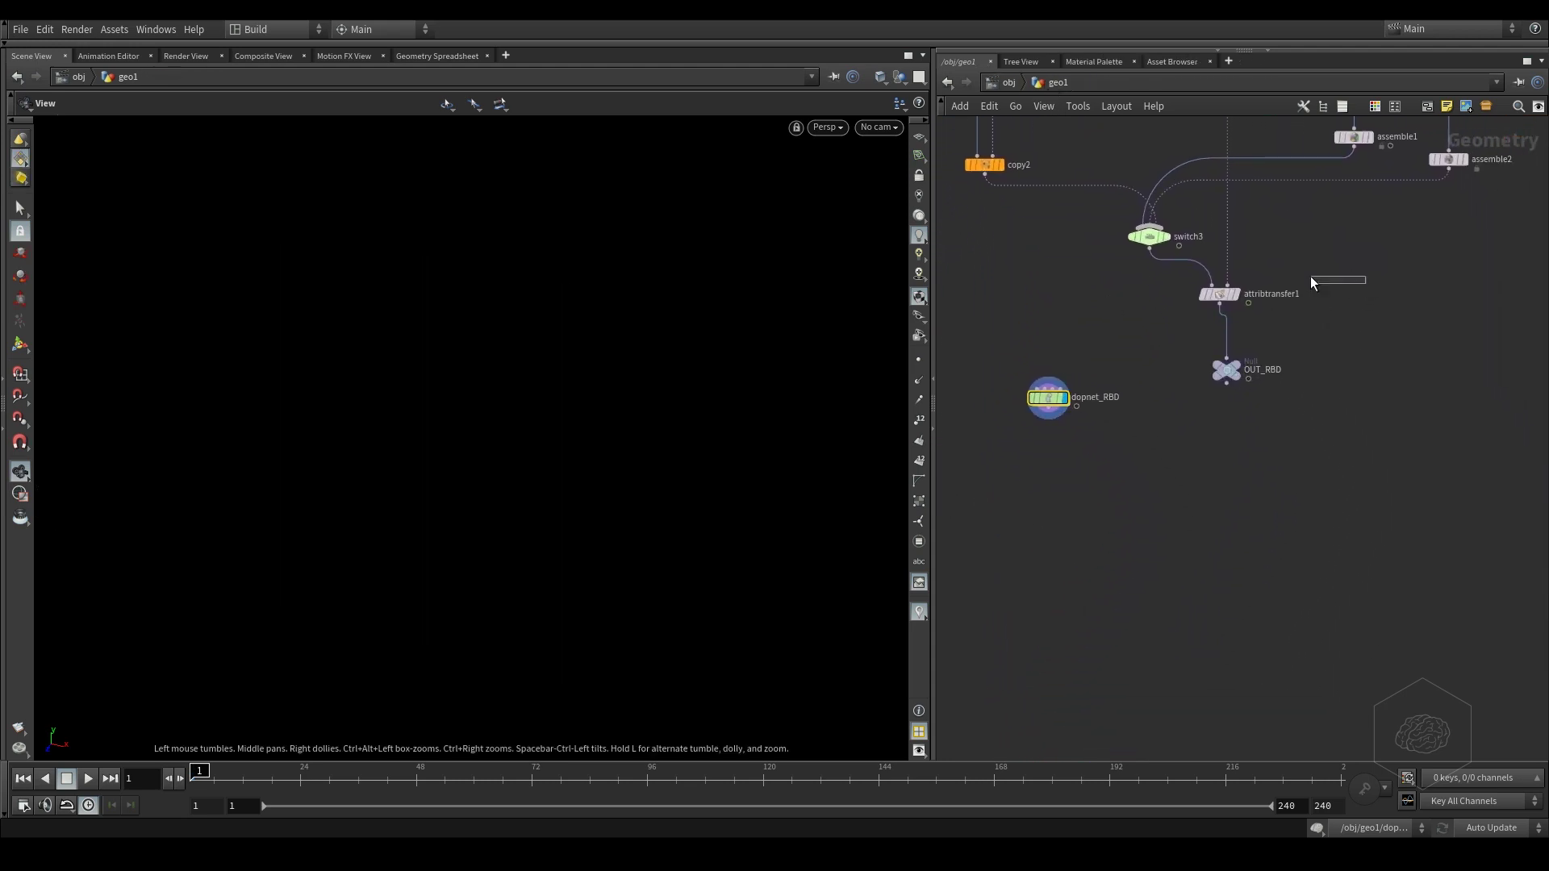
left_click_drag(1311, 282, 1169, 327)
middle_click_drag(1168, 327, 1191, 328)
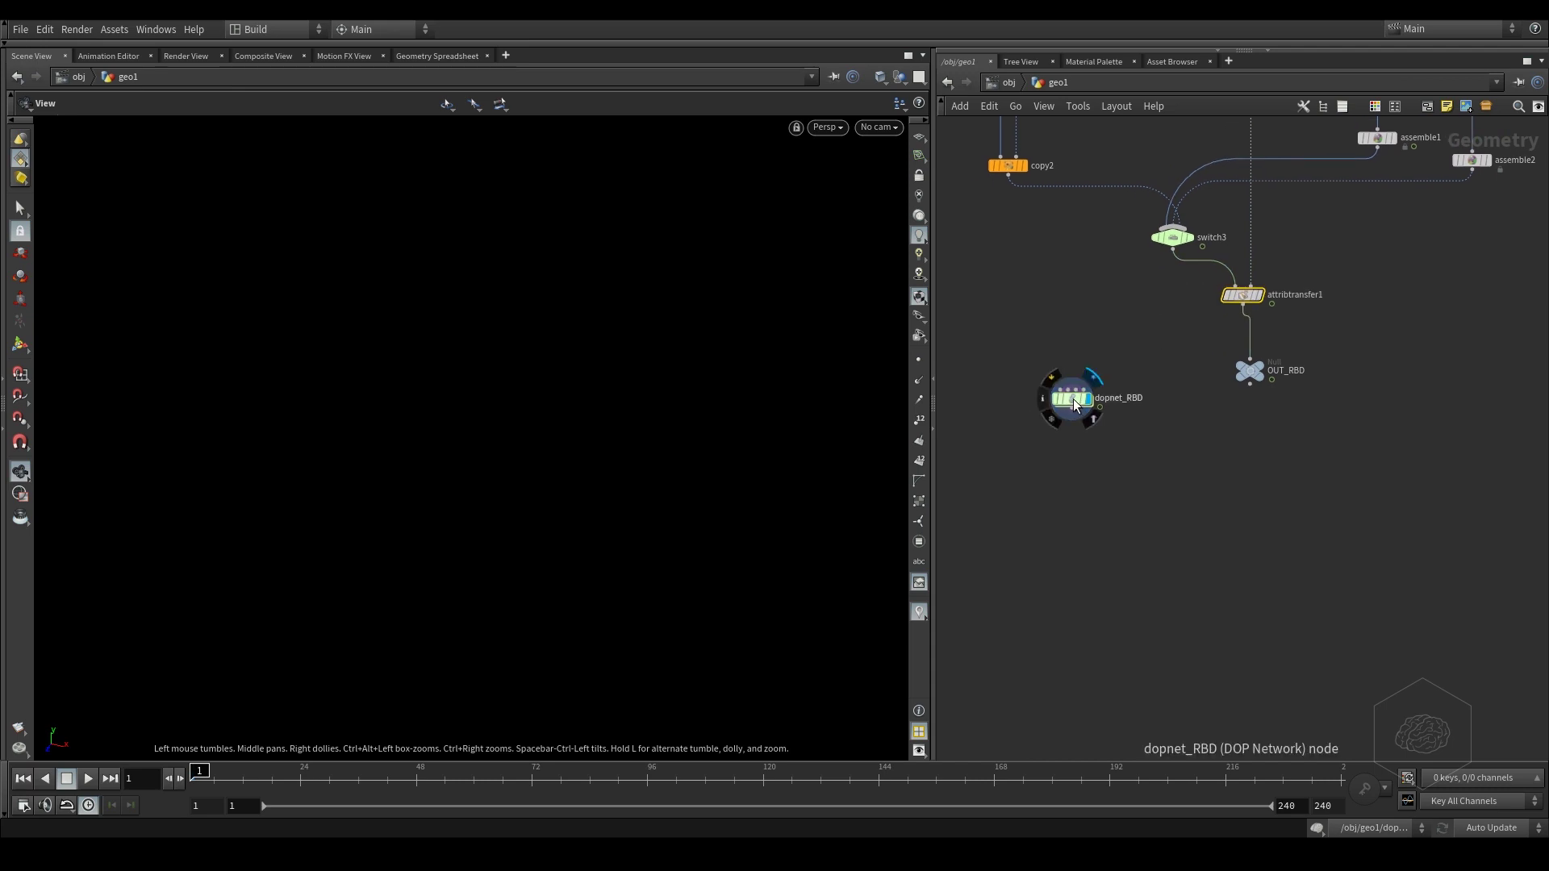
- Open dopnet_RBD and rearrange the bulletrbdsolver1, multisolver1 and rbdpackedobject1 nodes for a clearer layout
double_click(1073, 400)
middle_click_drag(1129, 380, 1033, 347)
left_click_drag(1232, 332, 1195, 320)
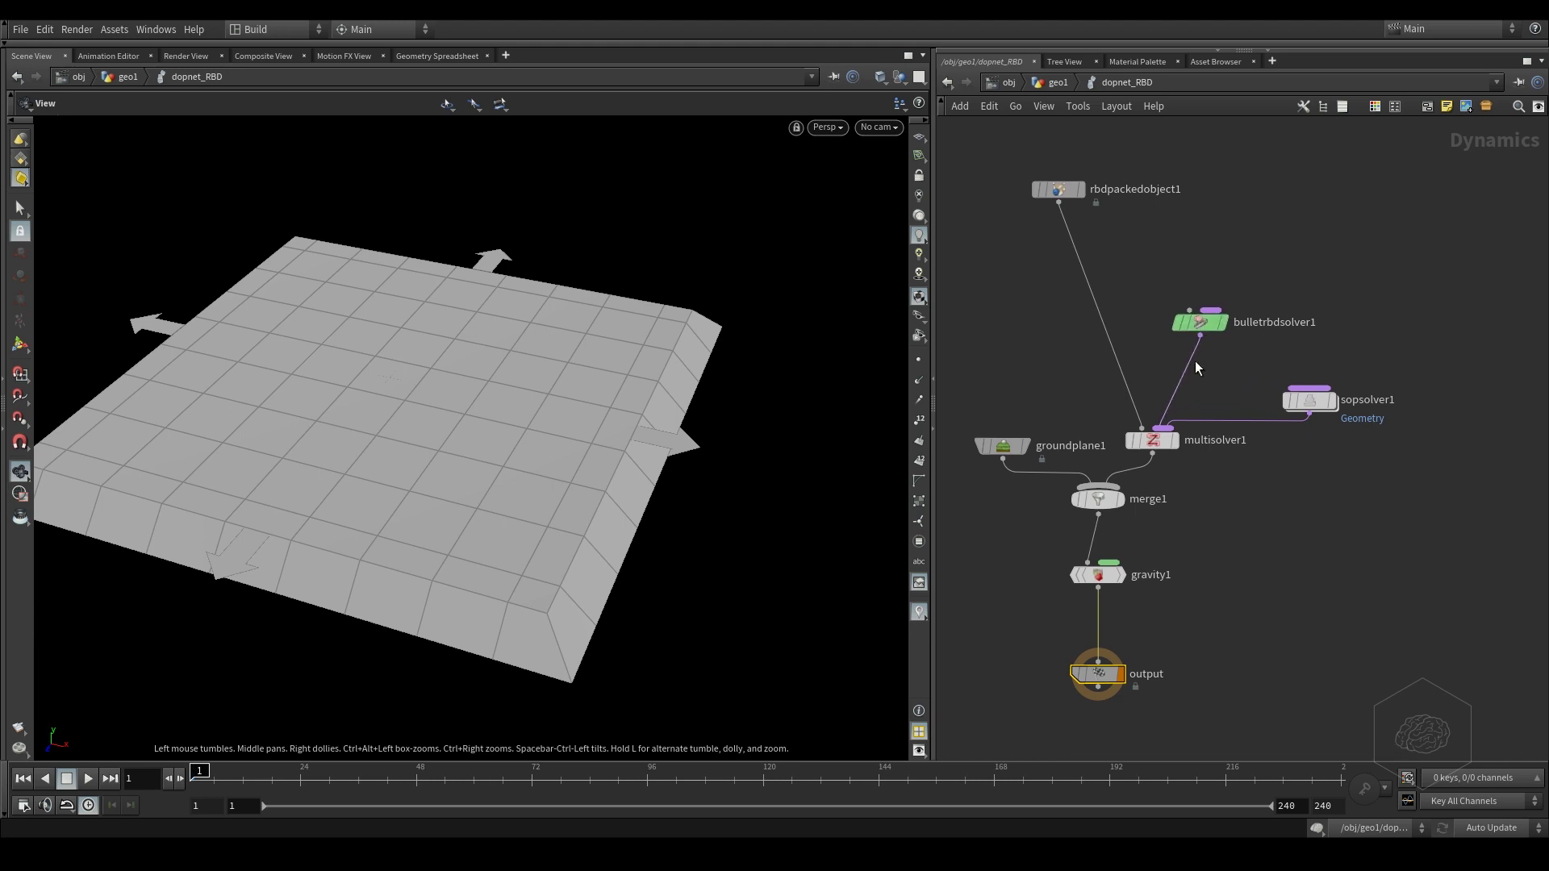
left_click_drag(1152, 442, 1181, 447)
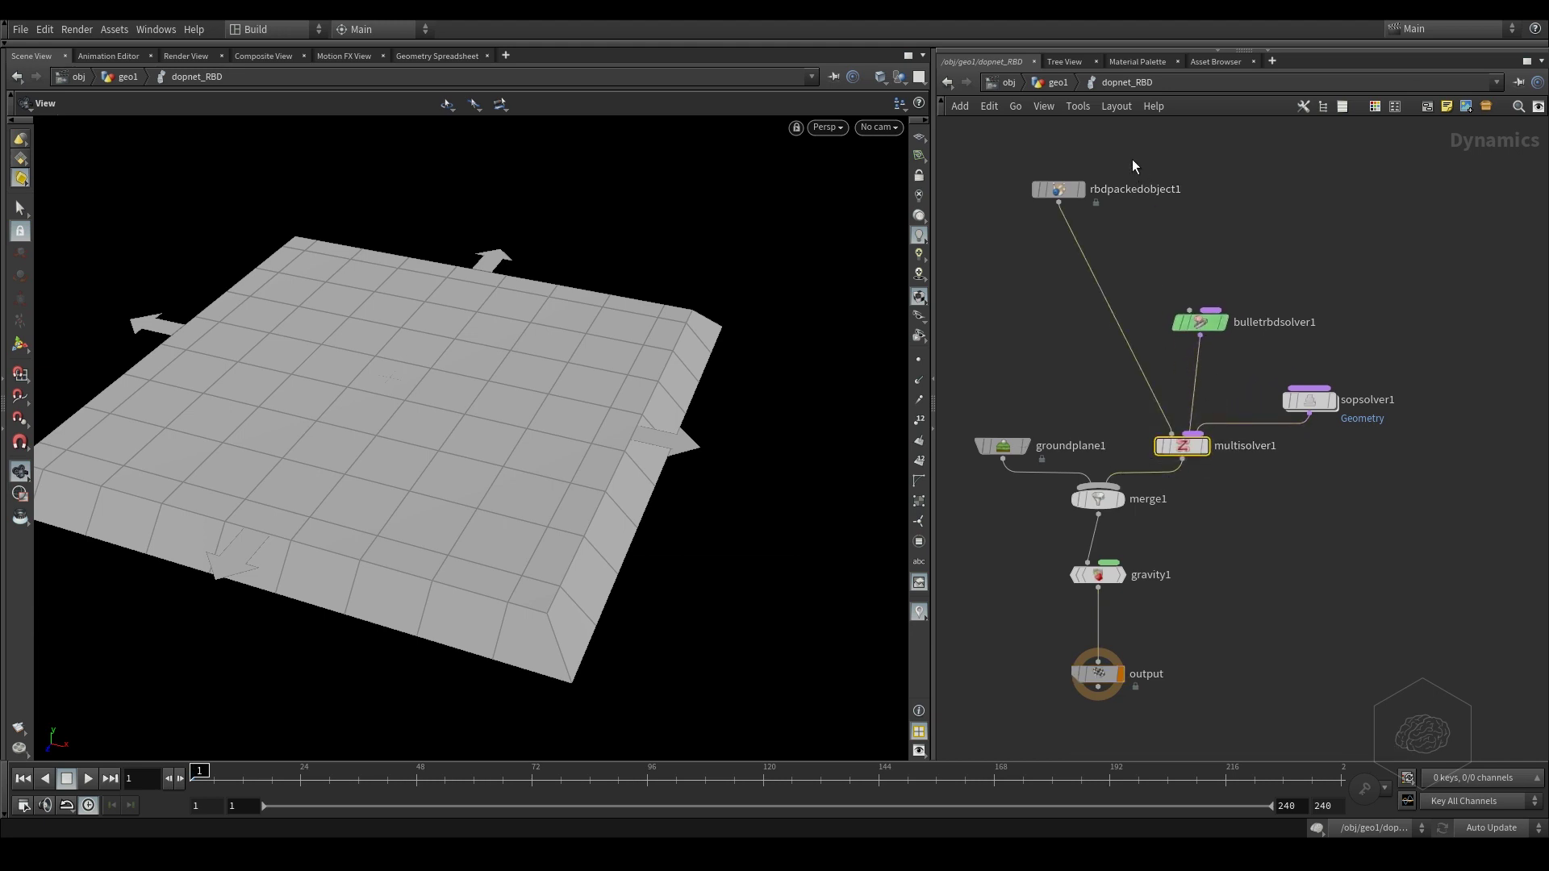
left_click(1058, 191)
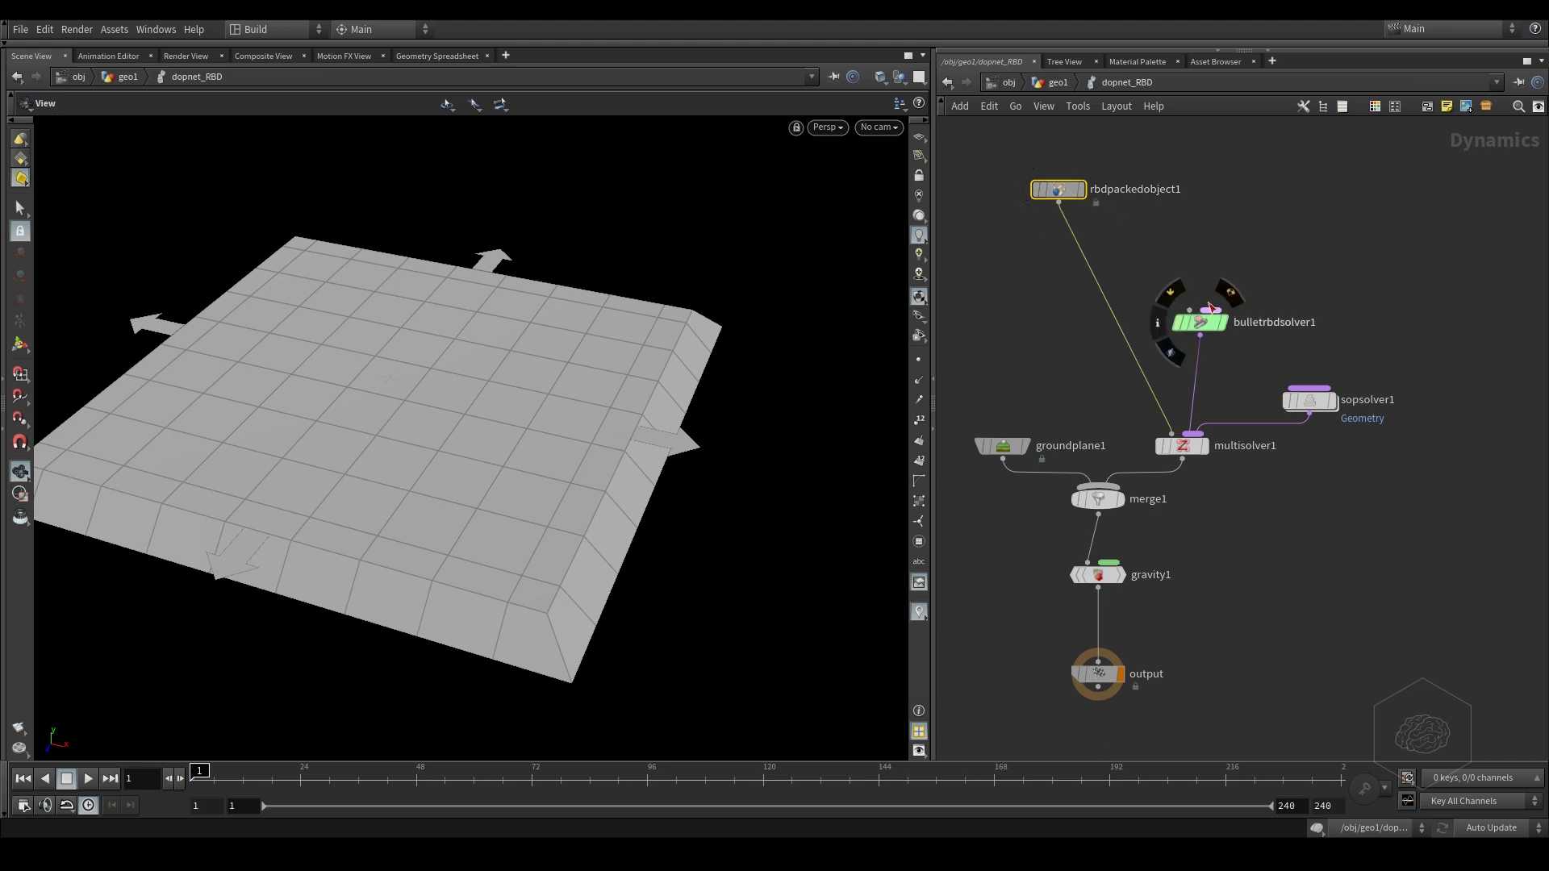
left_click_drag(1063, 193, 1039, 219)
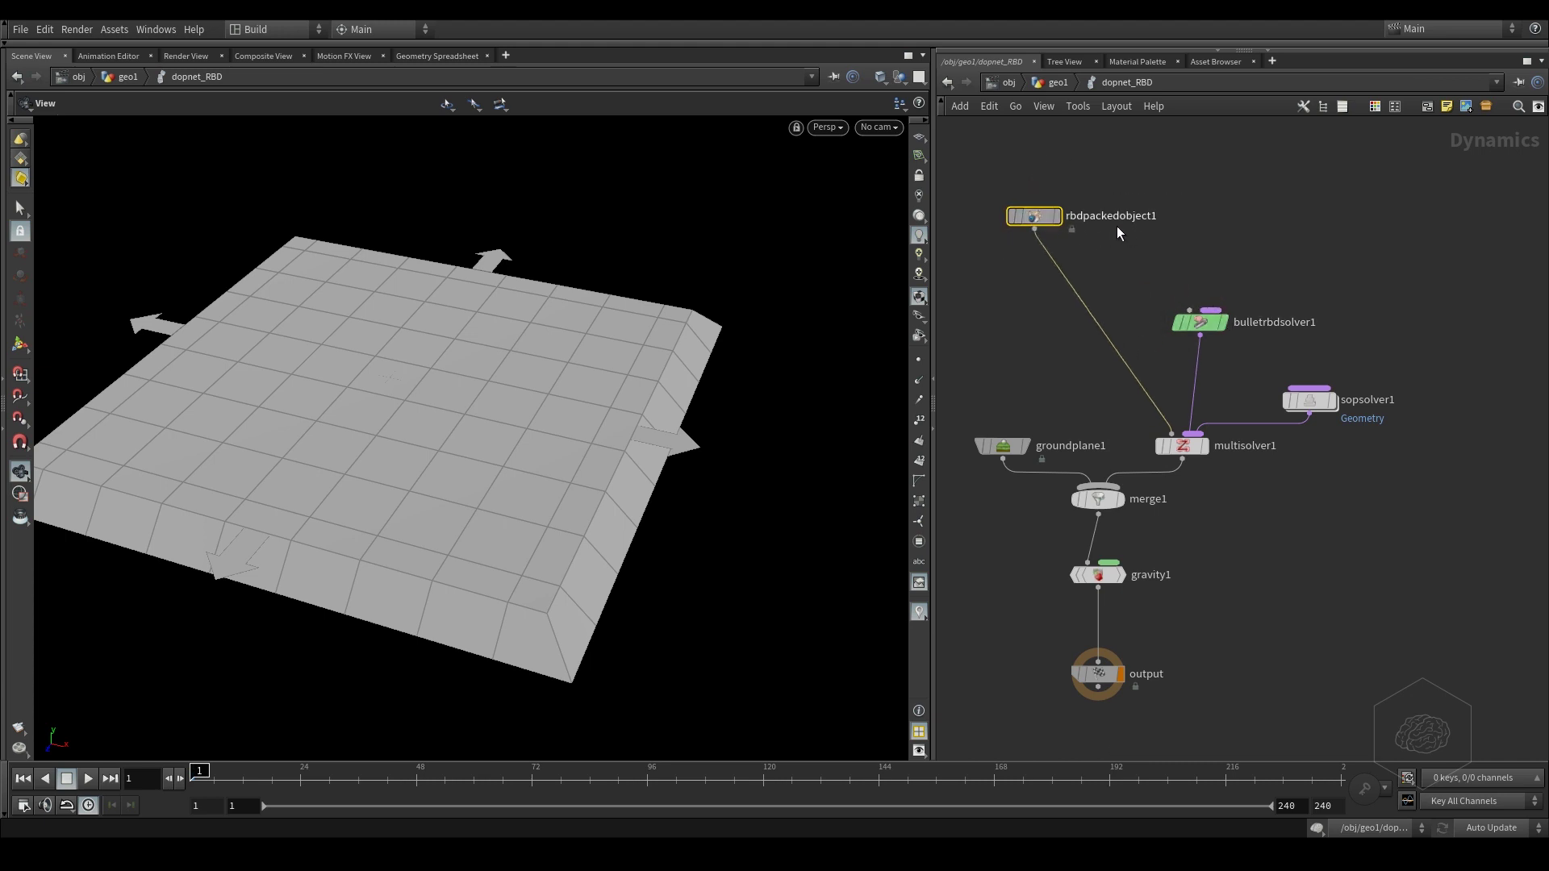
- Look inside sopsolver1 at how object_merge1 is merged with dop_geometry, and return to dopnet_RBD
middle_click_drag(1147, 365, 1052, 303)
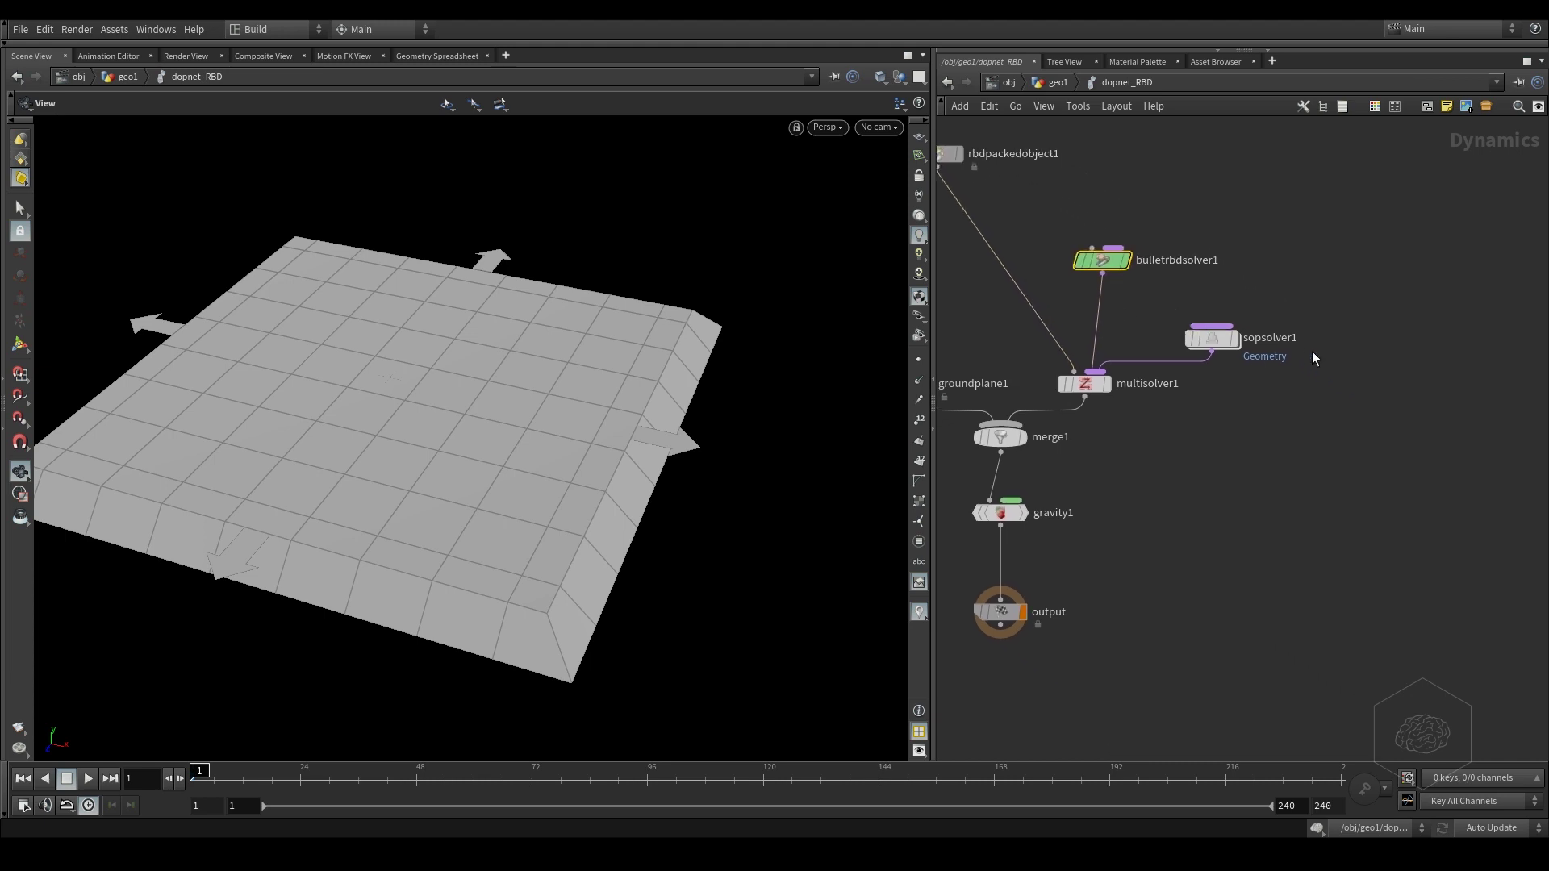
left_click(1211, 339)
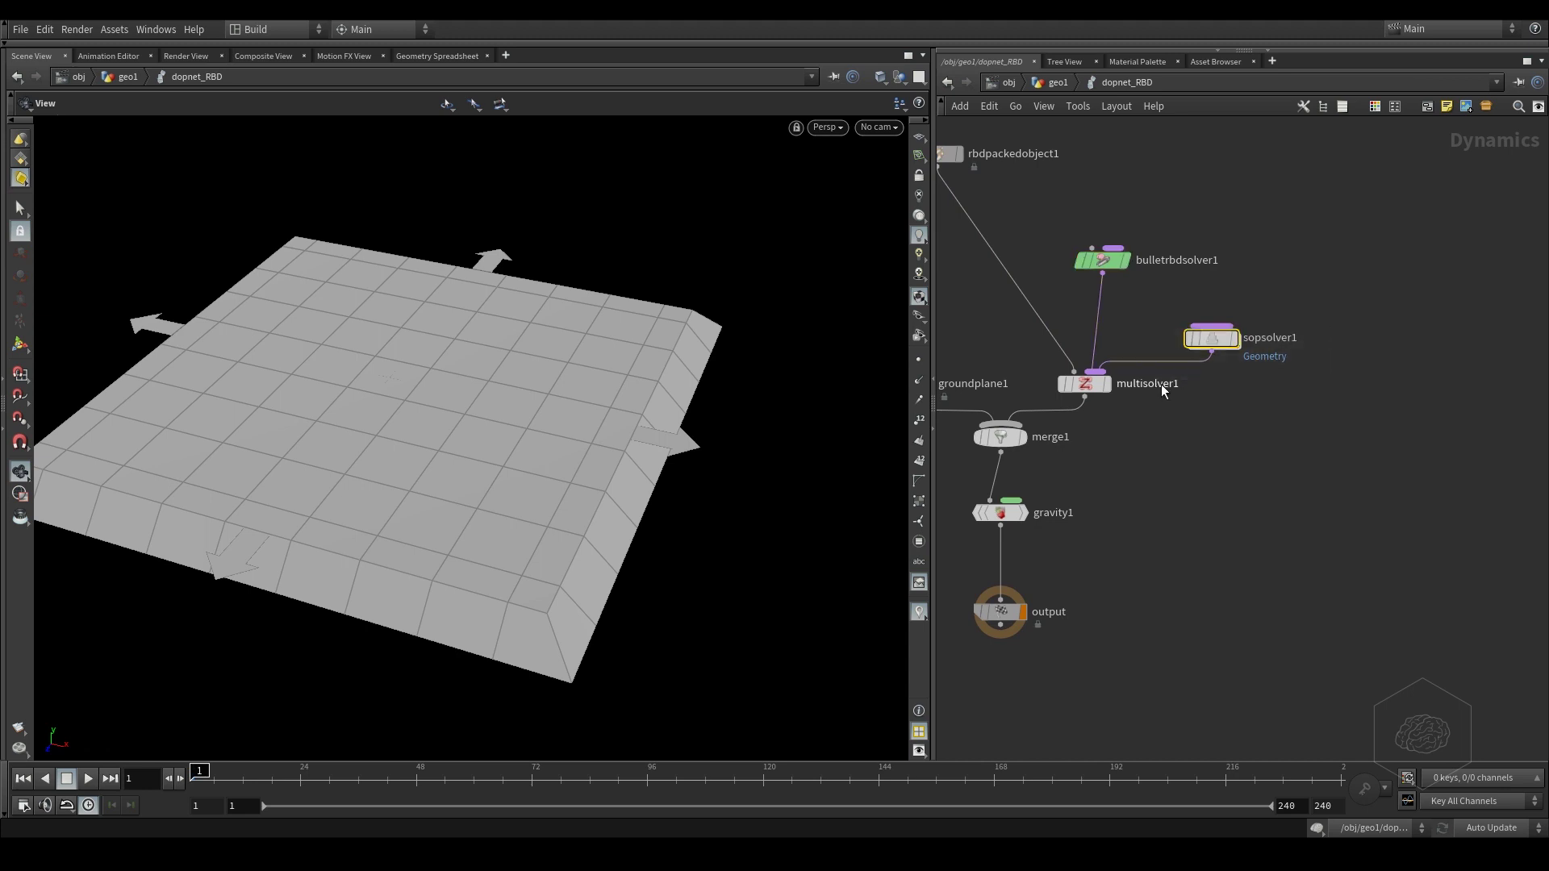
double_click(1212, 338)
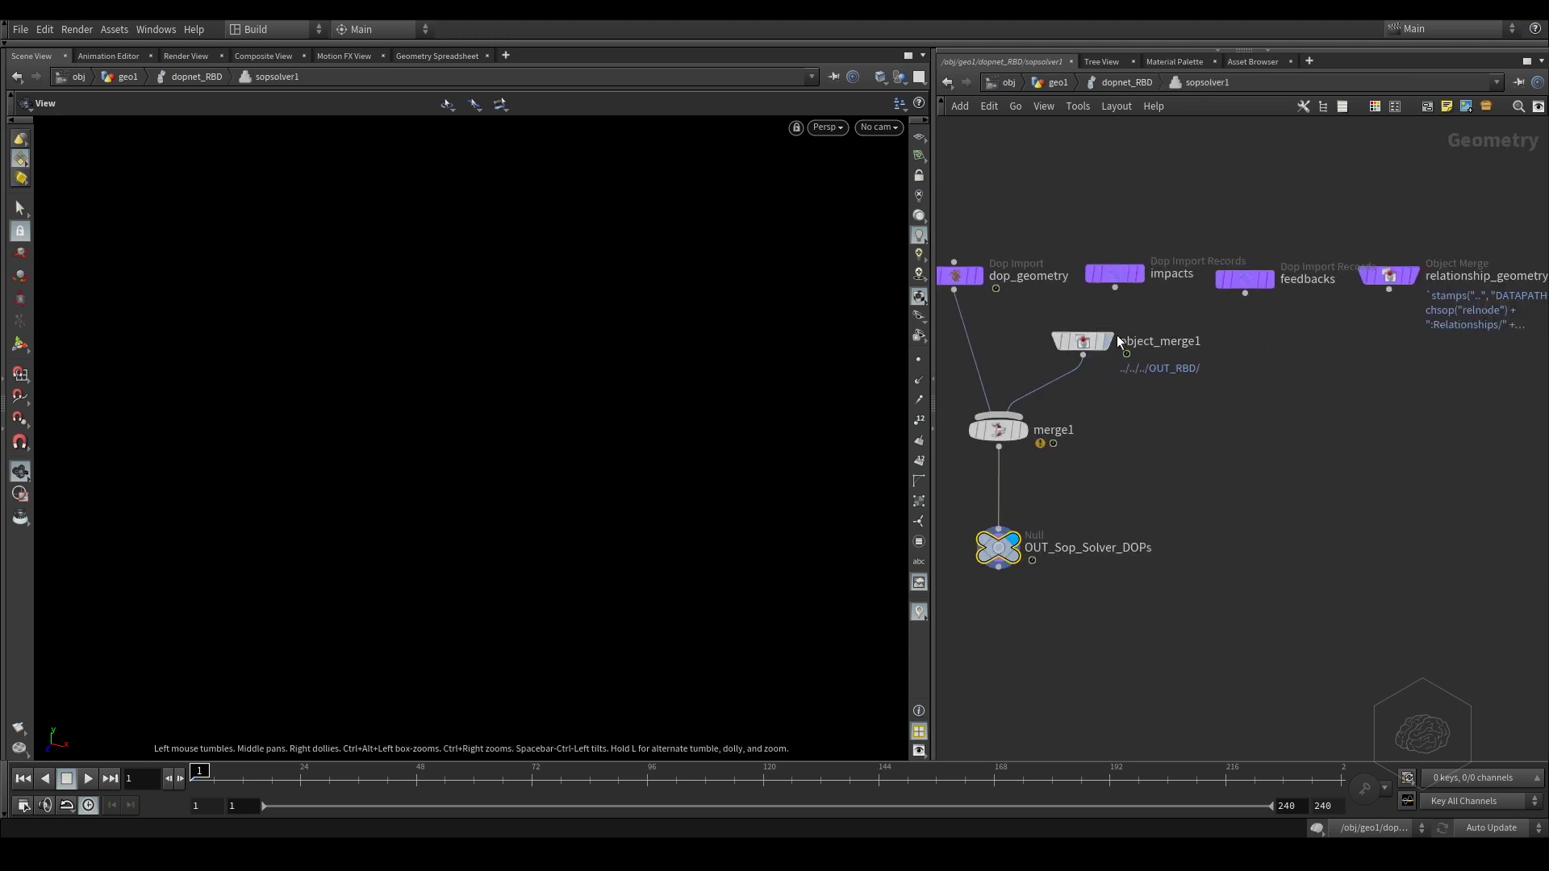
middle_click_drag(1087, 373, 1164, 376)
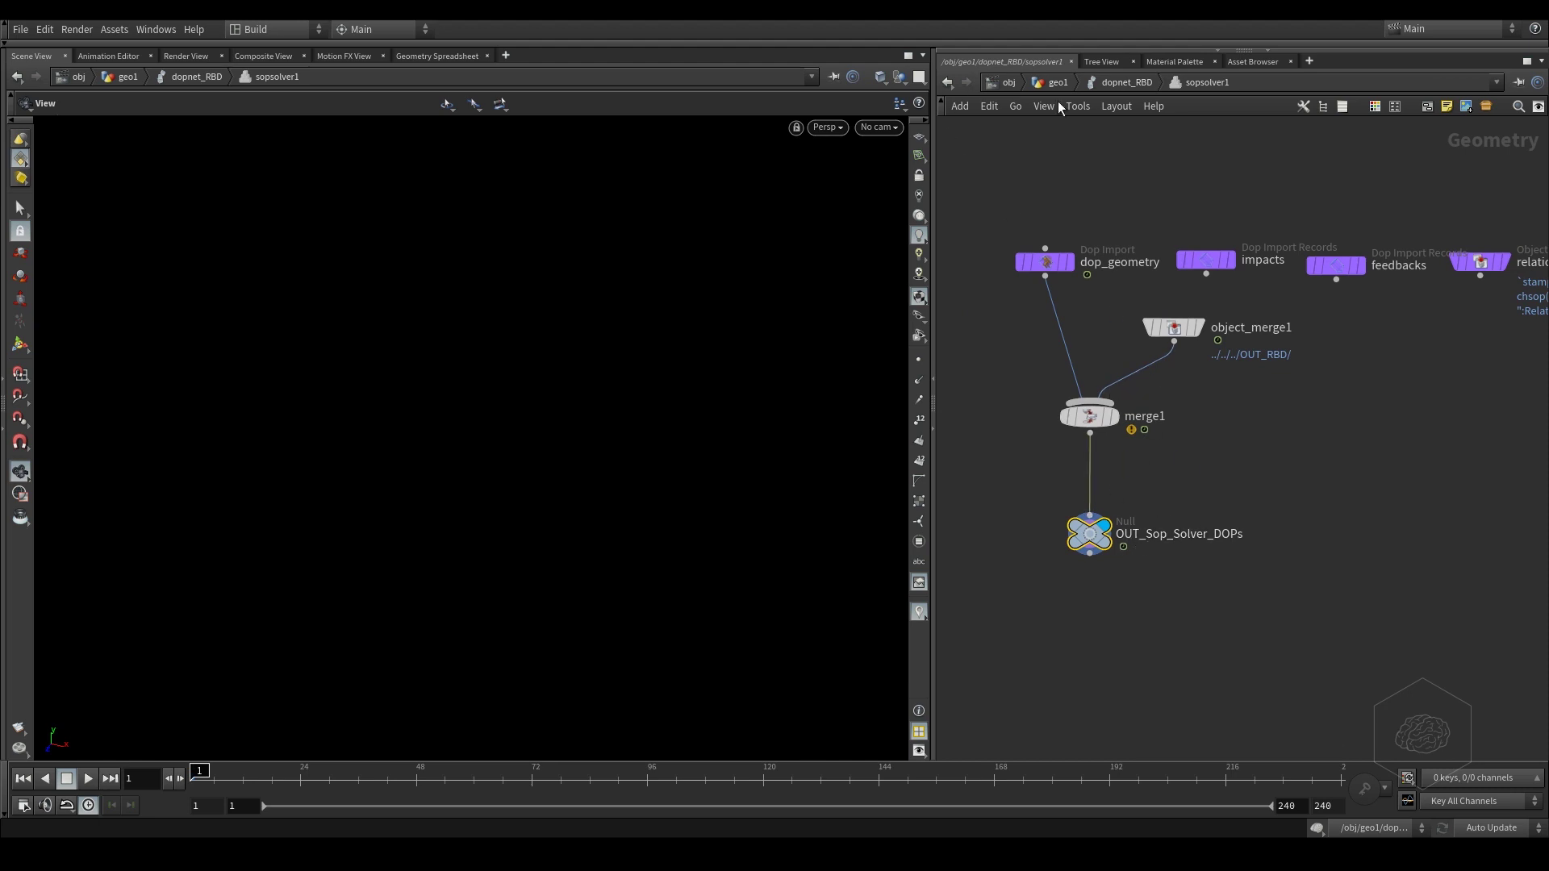
left_click(1121, 89)
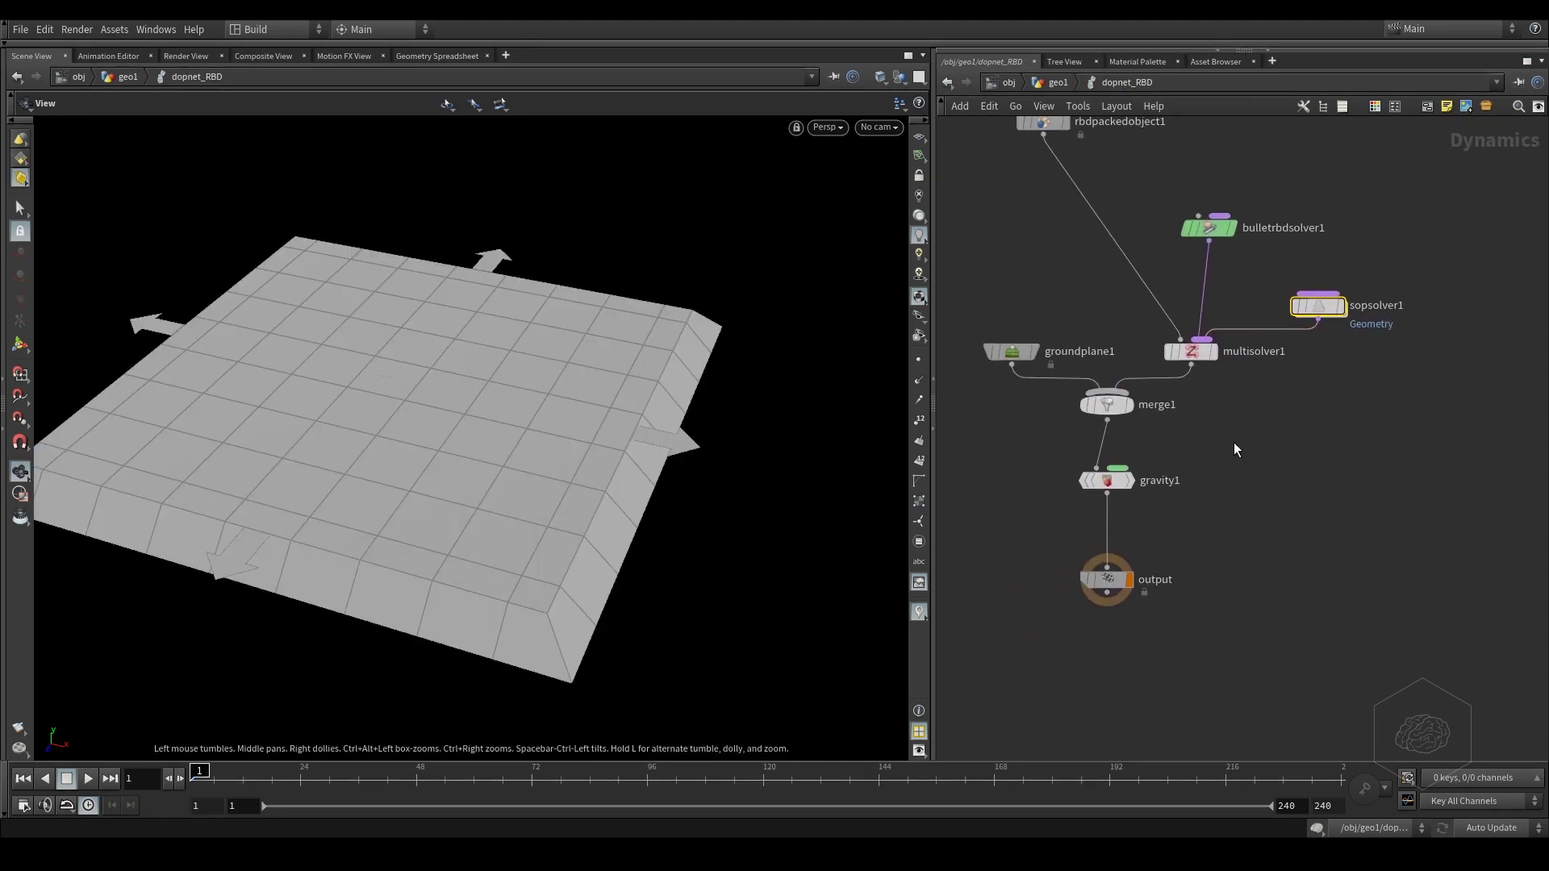
- Select the output node, play the RBD simulation up to frame 163 and view the boxes up close
left_click_drag(1241, 506, 1067, 584)
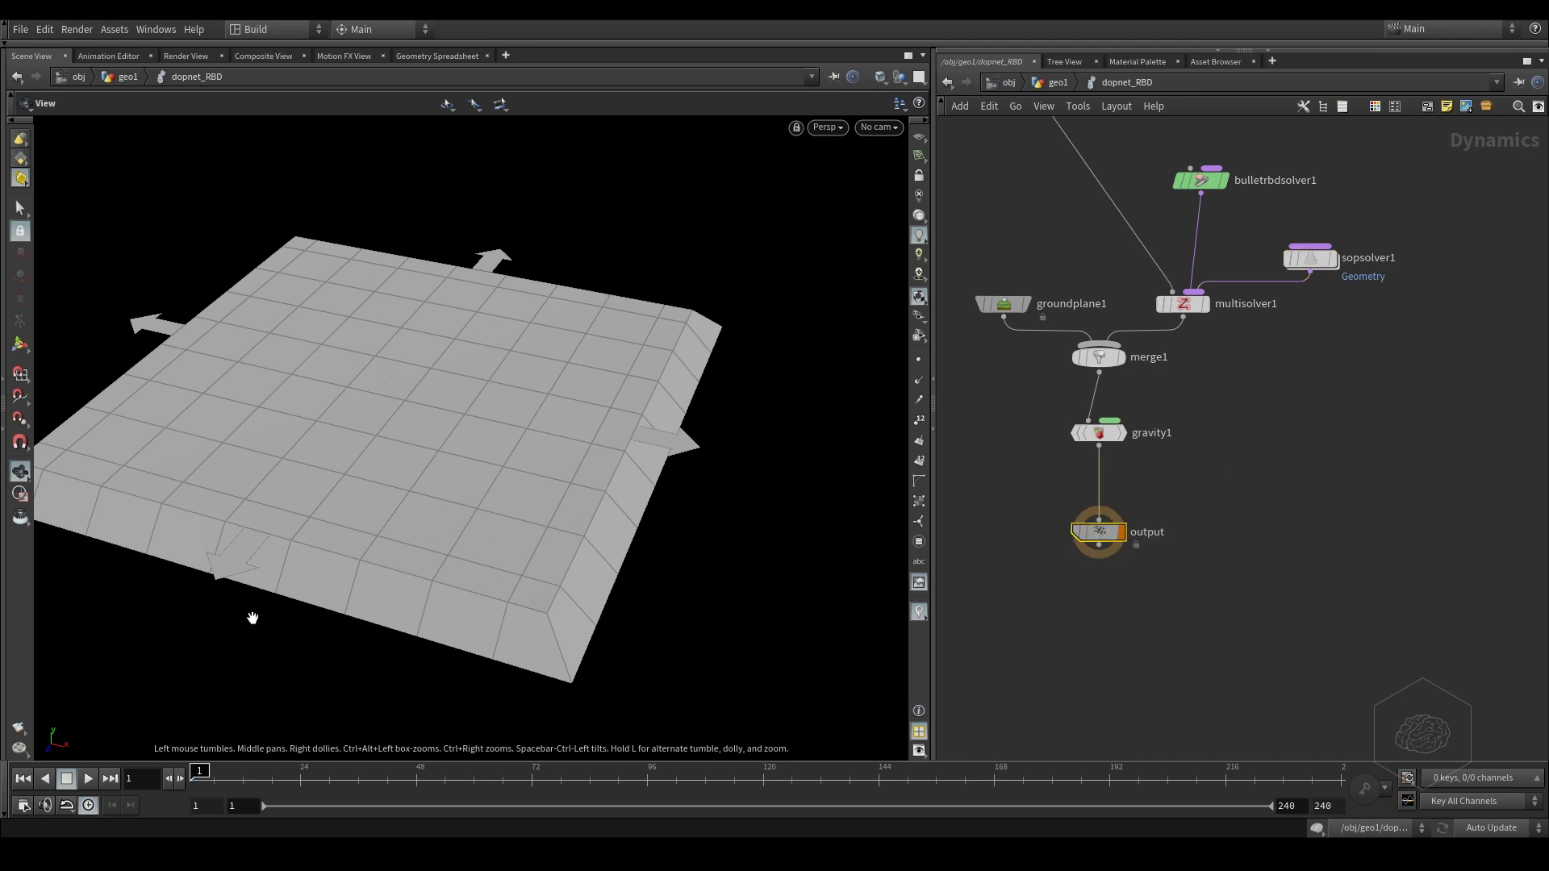
left_click(88, 779)
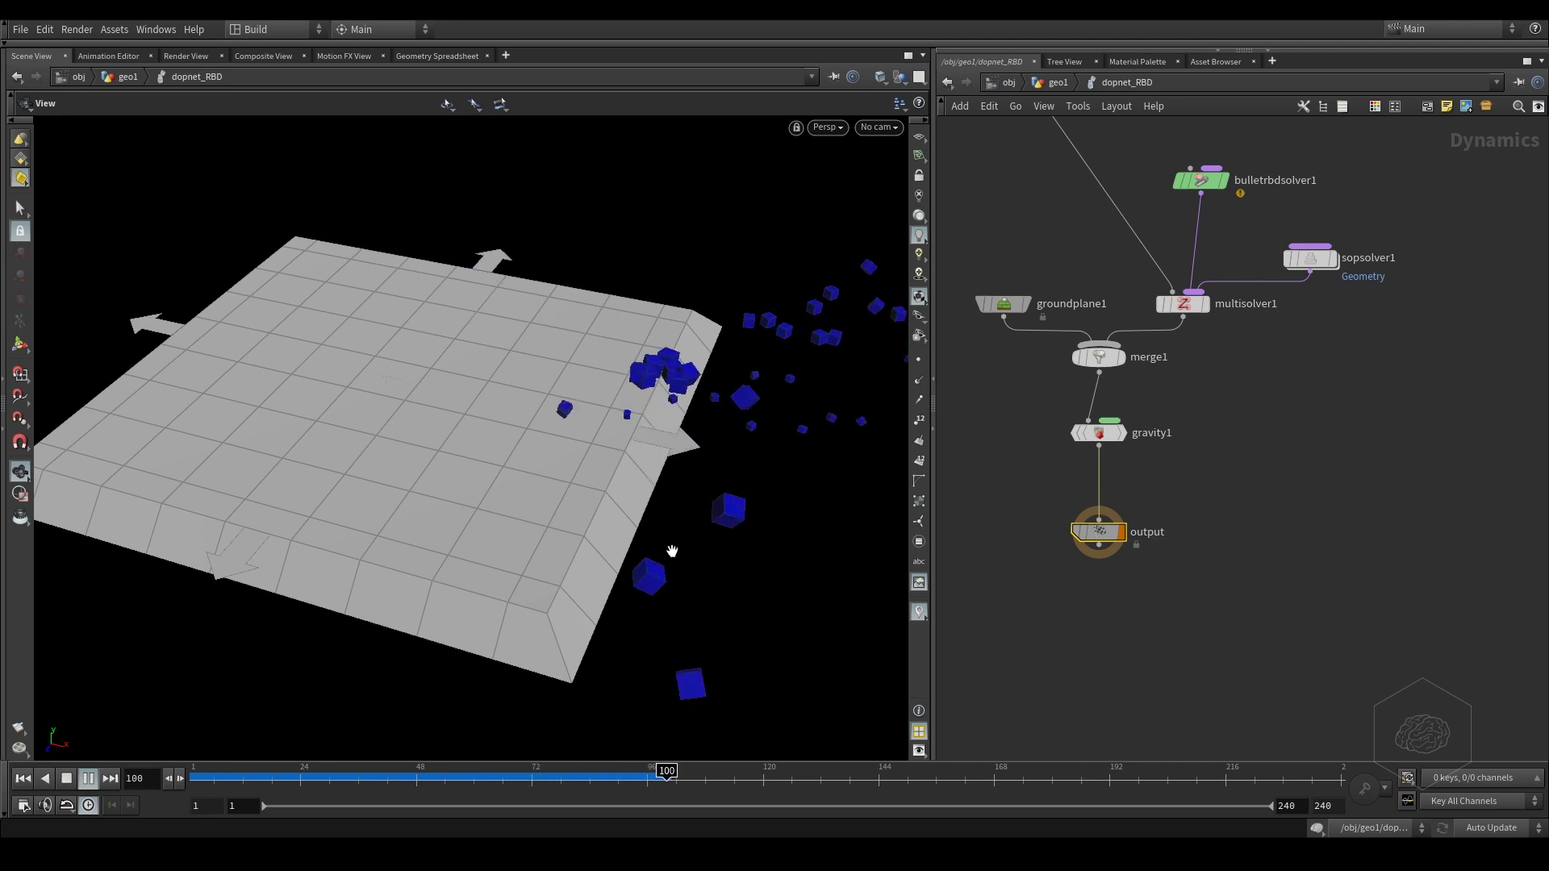
left_click(88, 779)
left_click_drag(455, 423, 522, 453)
scroll(615, 480, "up", 5)
- Turn off Show Guide Geometry and turn on Display Geometry for rbdpackedobject1
middle_click_drag(1032, 338, 1040, 394)
left_click(1218, 434)
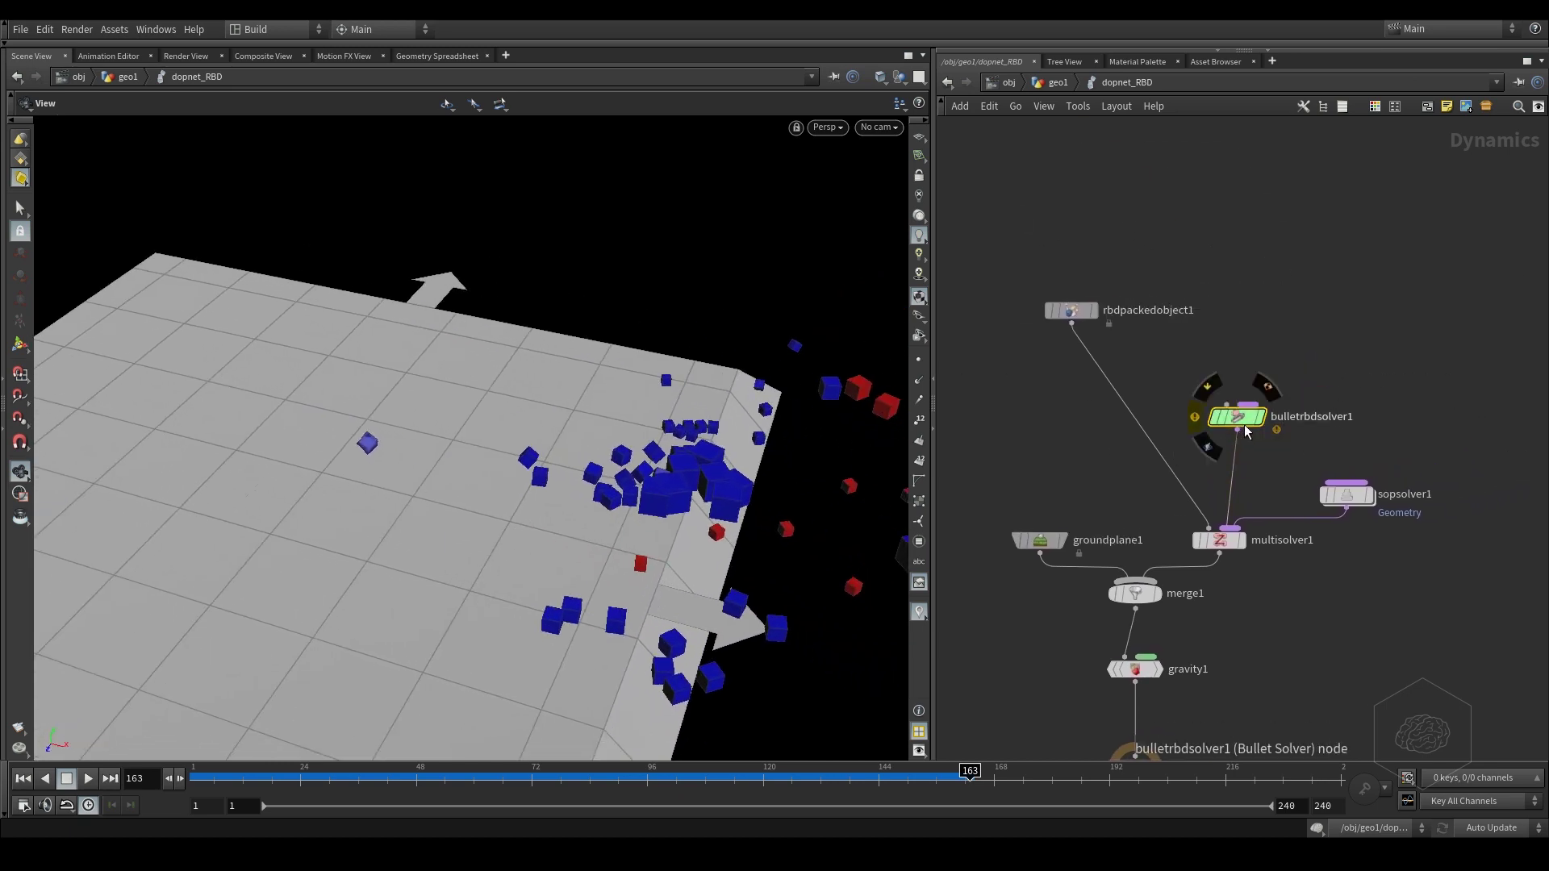
key("p")
key("p")
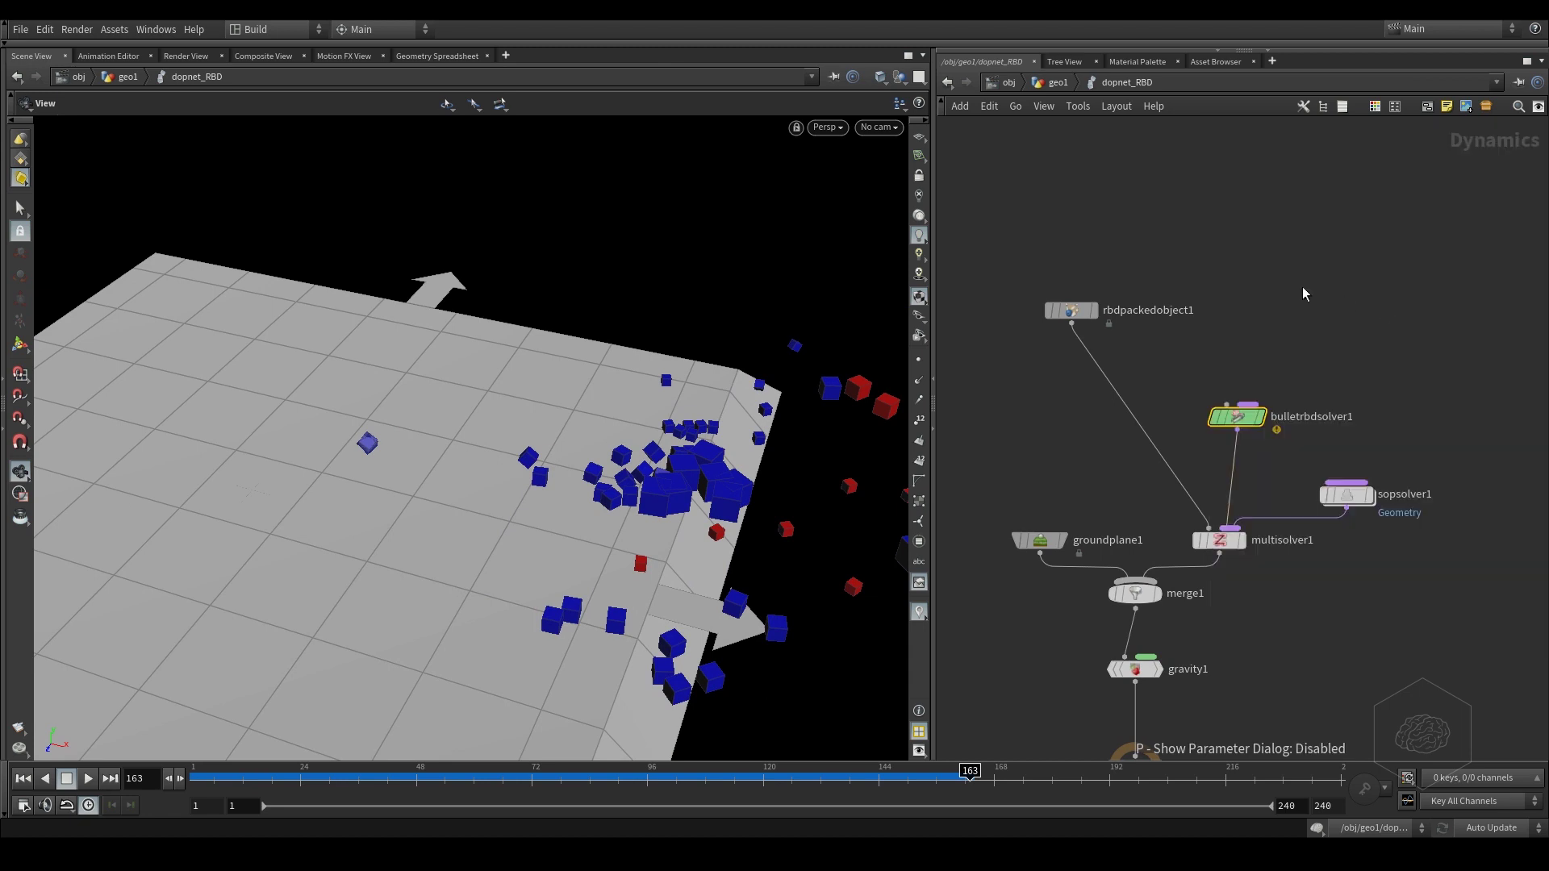
left_click_drag(1051, 225, 1174, 325)
key("p")
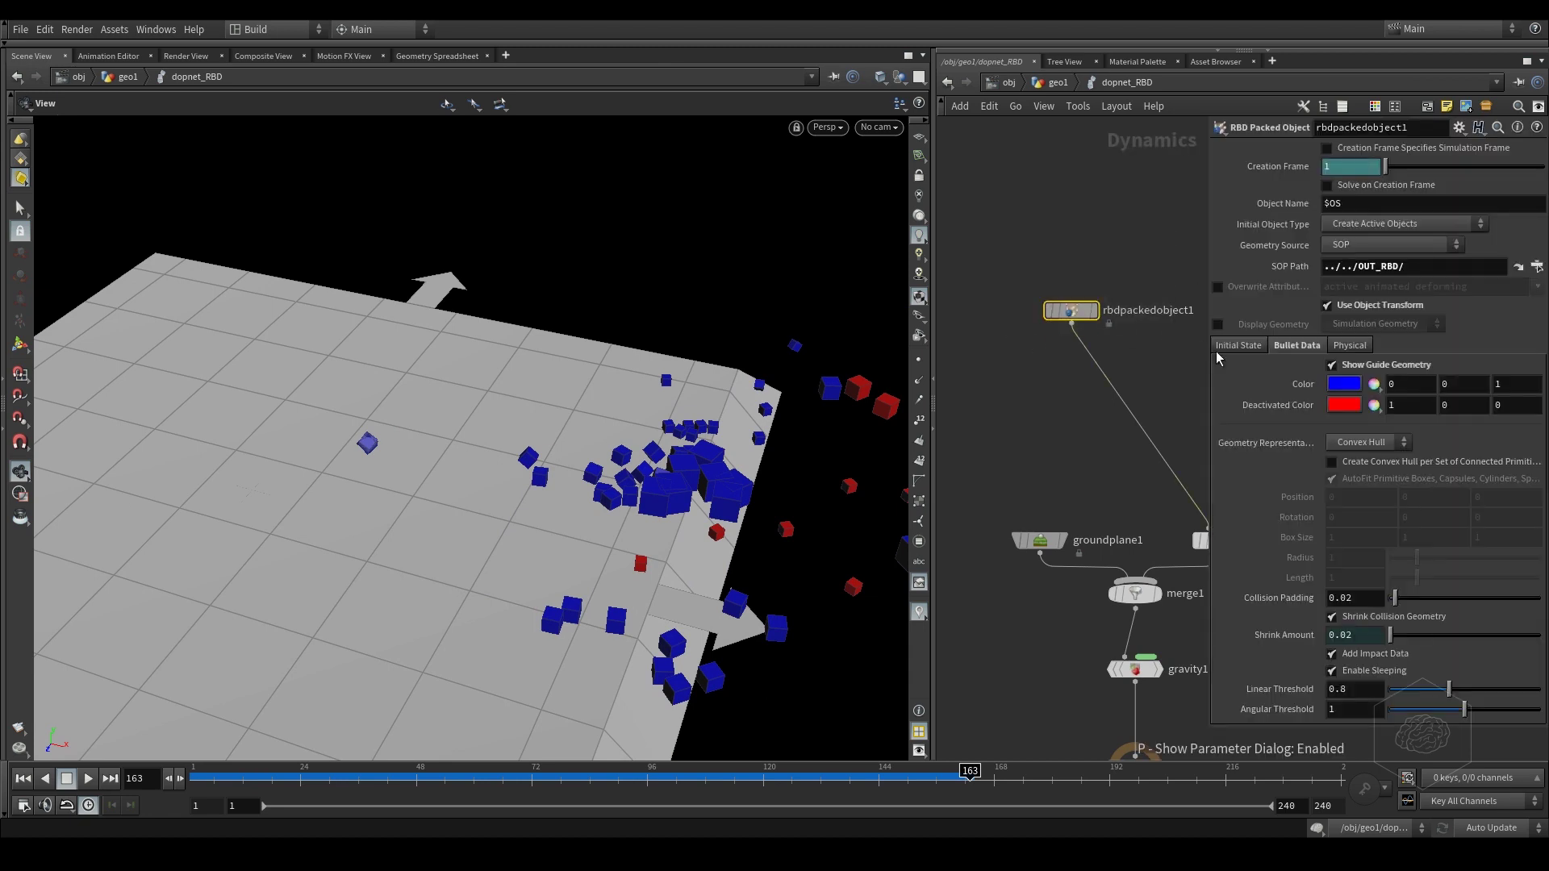
left_click(1342, 366)
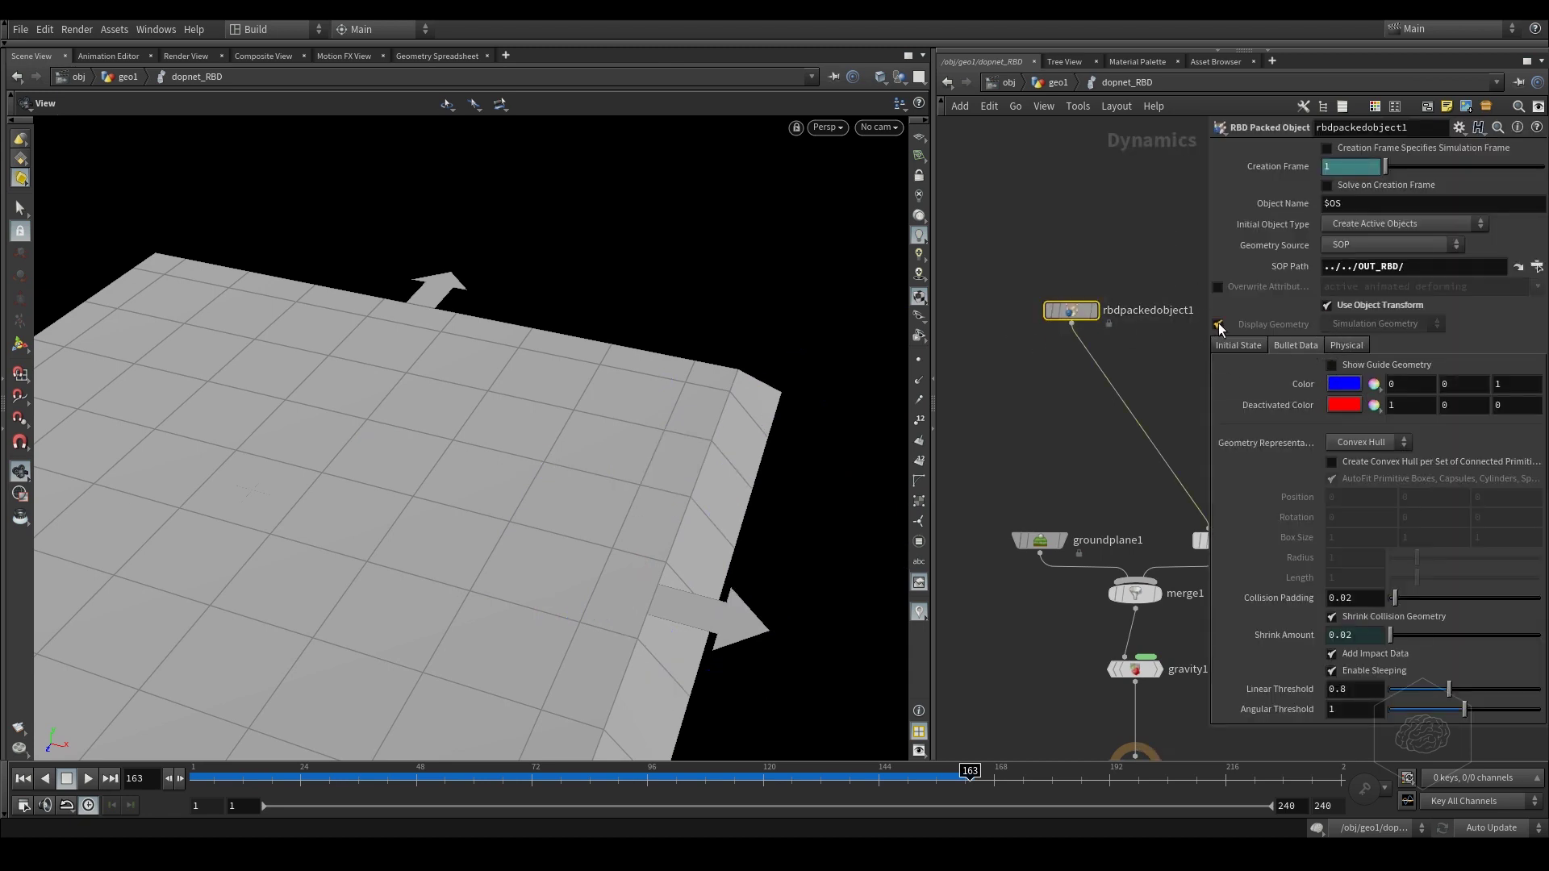
left_click(1218, 324)
middle_click_drag(1042, 458, 1004, 410)
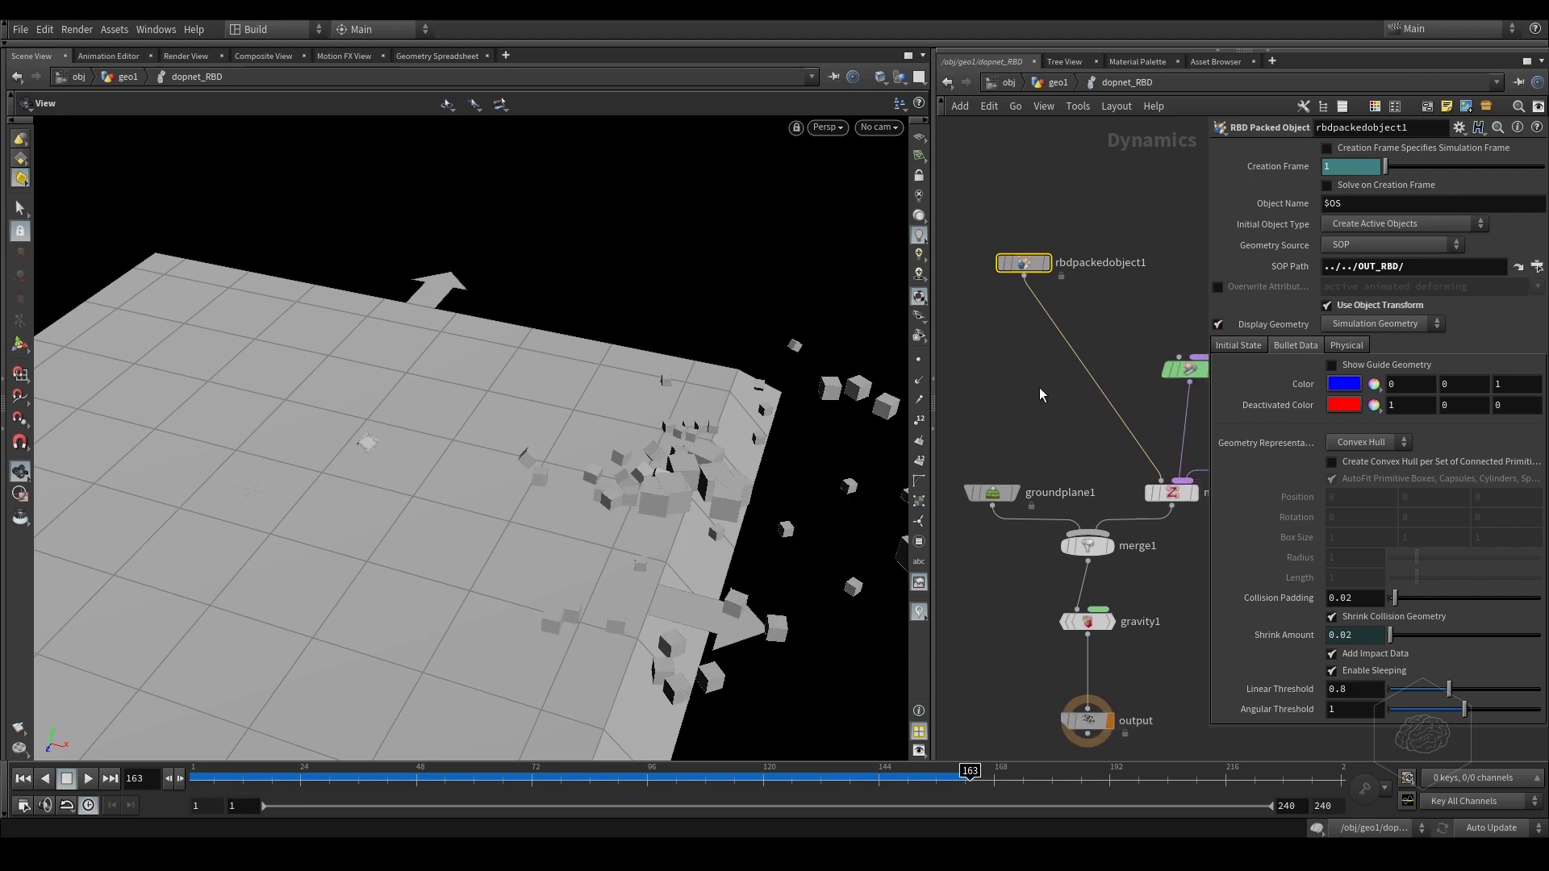
- Review the simulated boxes from several angles while scrubbing through the frames, and return to frame 1
left_click_drag(569, 415, 359, 425)
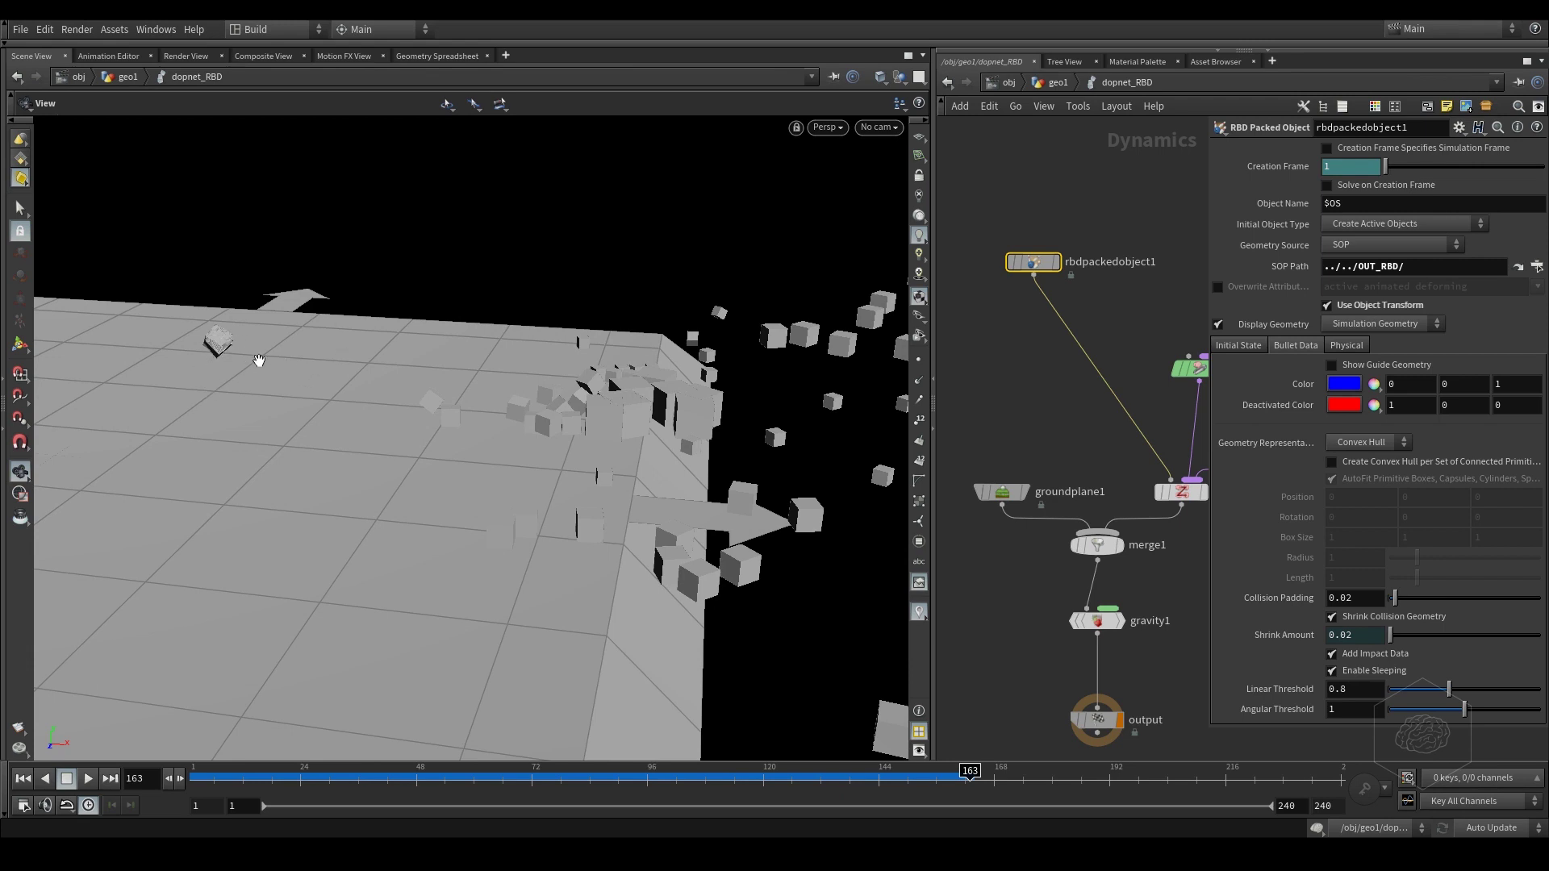
left_click_drag(228, 779, 801, 823)
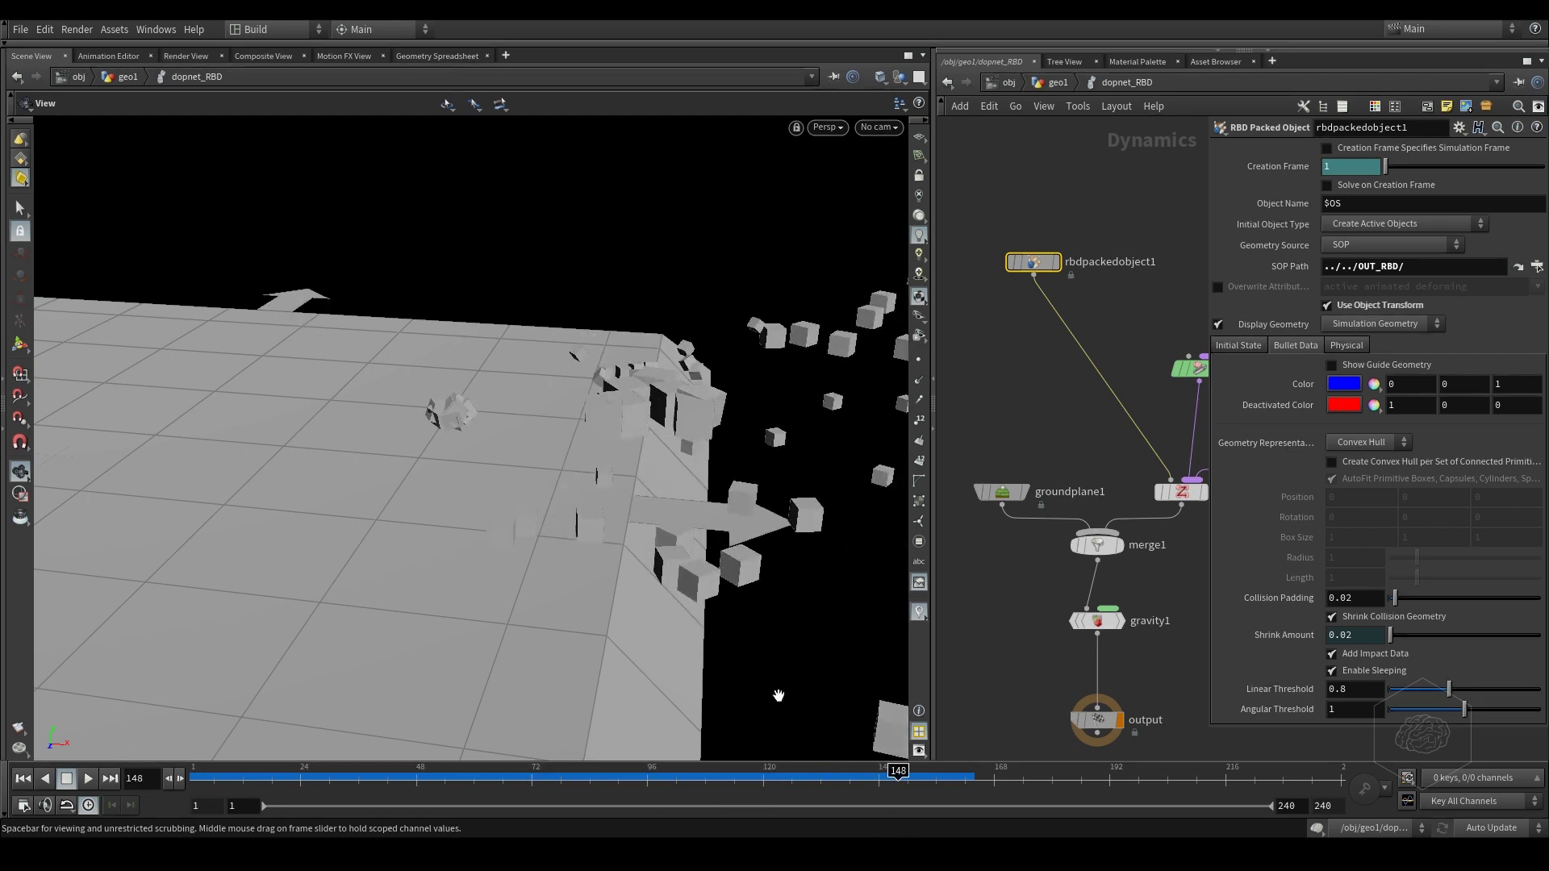
left_click_drag(605, 345, 686, 482)
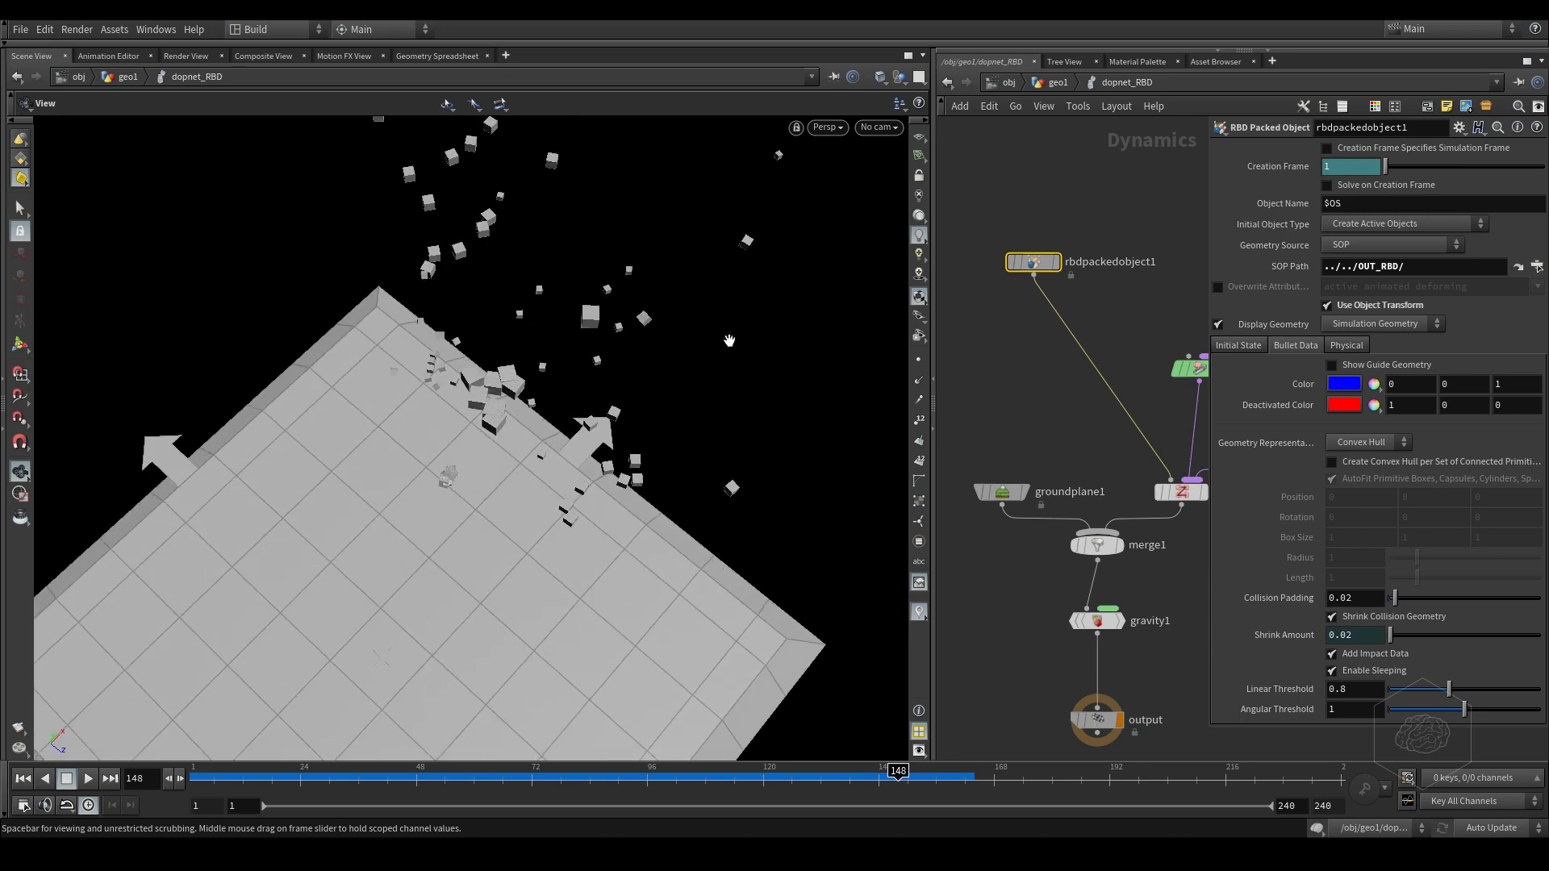
left_click_drag(720, 321, 774, 549)
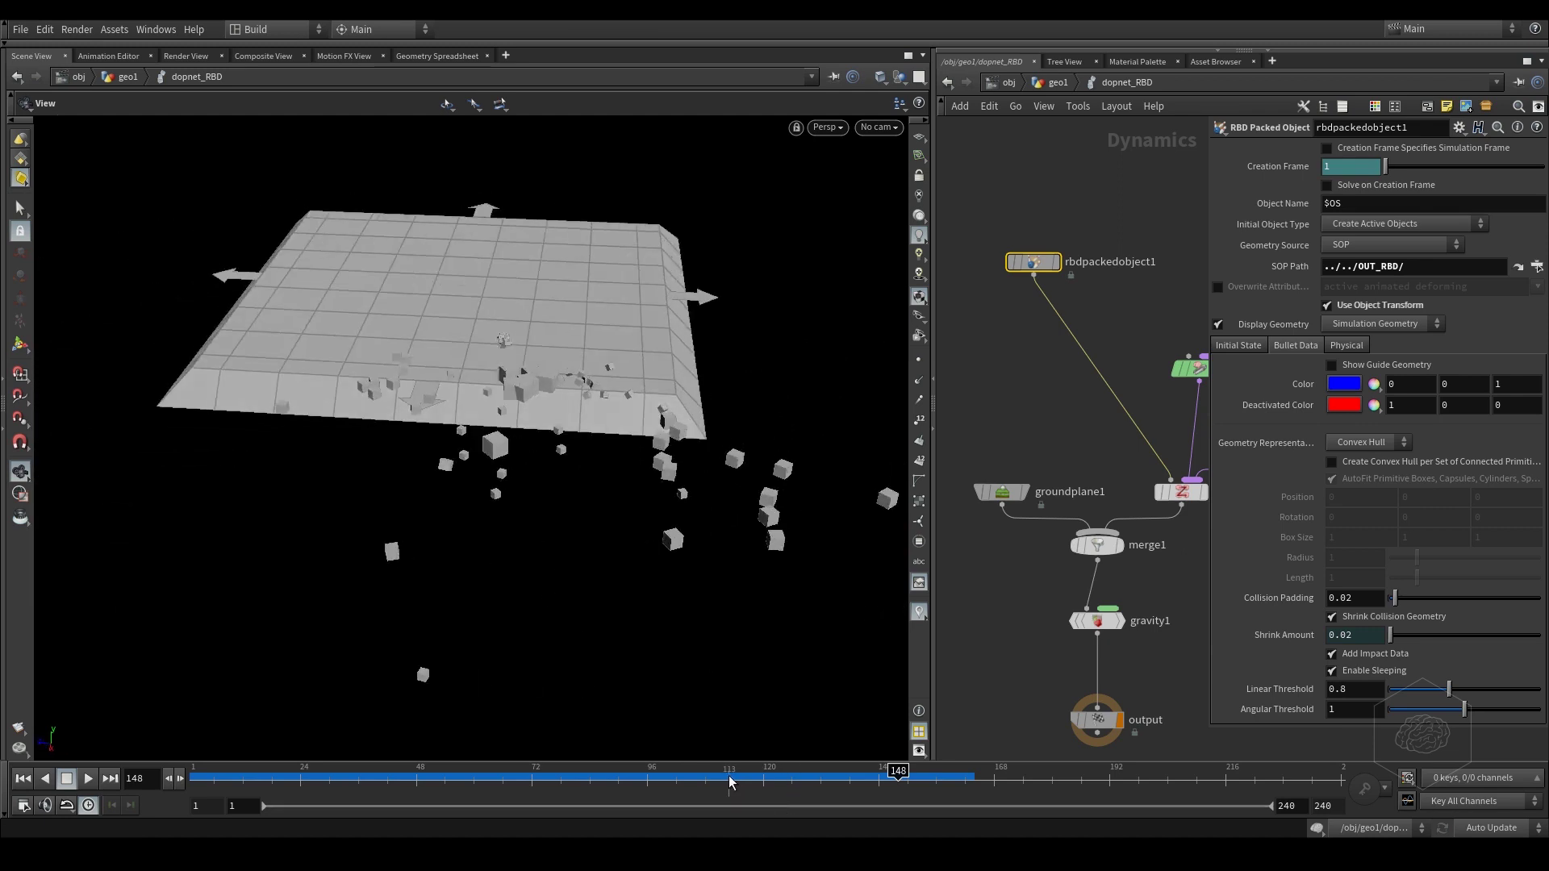
left_click_drag(730, 778, 175, 618)
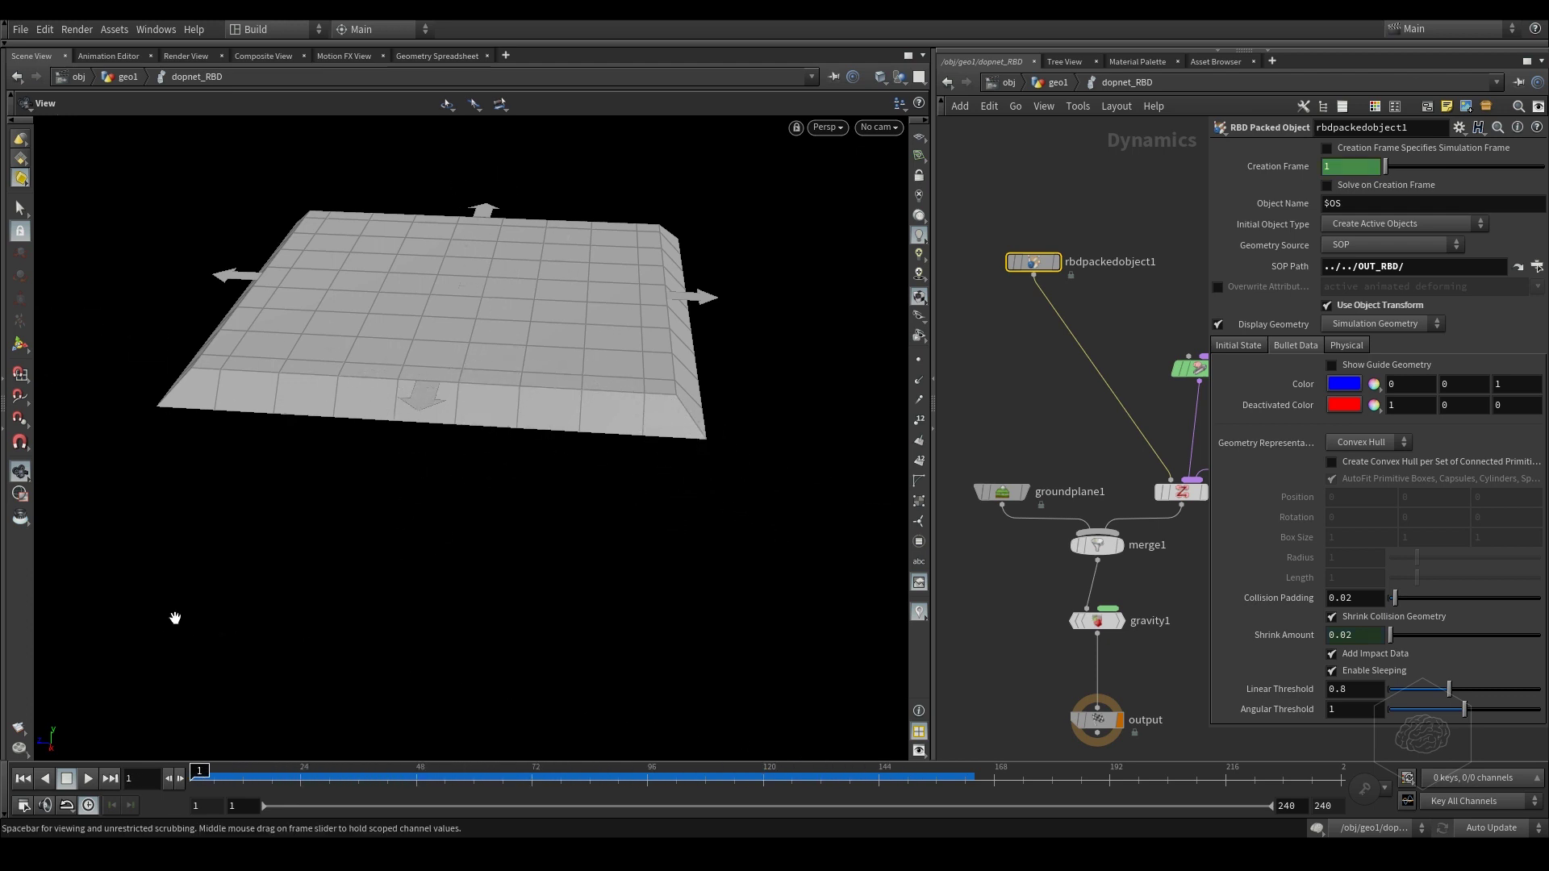
left_click_drag(405, 361, 477, 356)
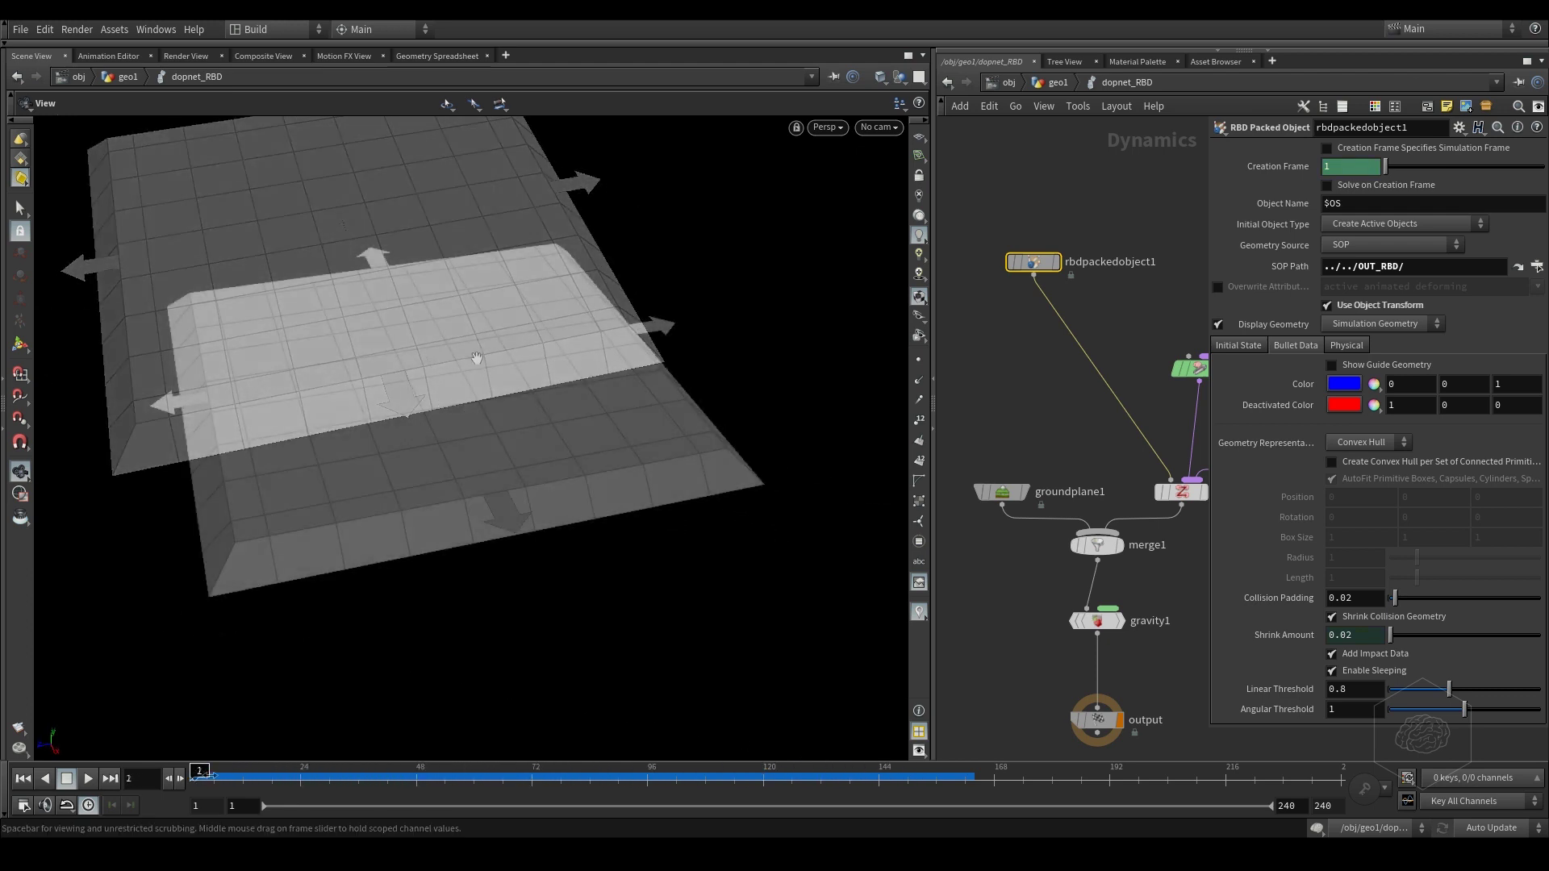
mouse_move(198, 776)
left_mouse_down()
mouse_move(626, 814)
mouse_move(692, 782)
mouse_move(448, 772)
mouse_move(710, 772)
mouse_move(195, 772)
left_mouse_up()
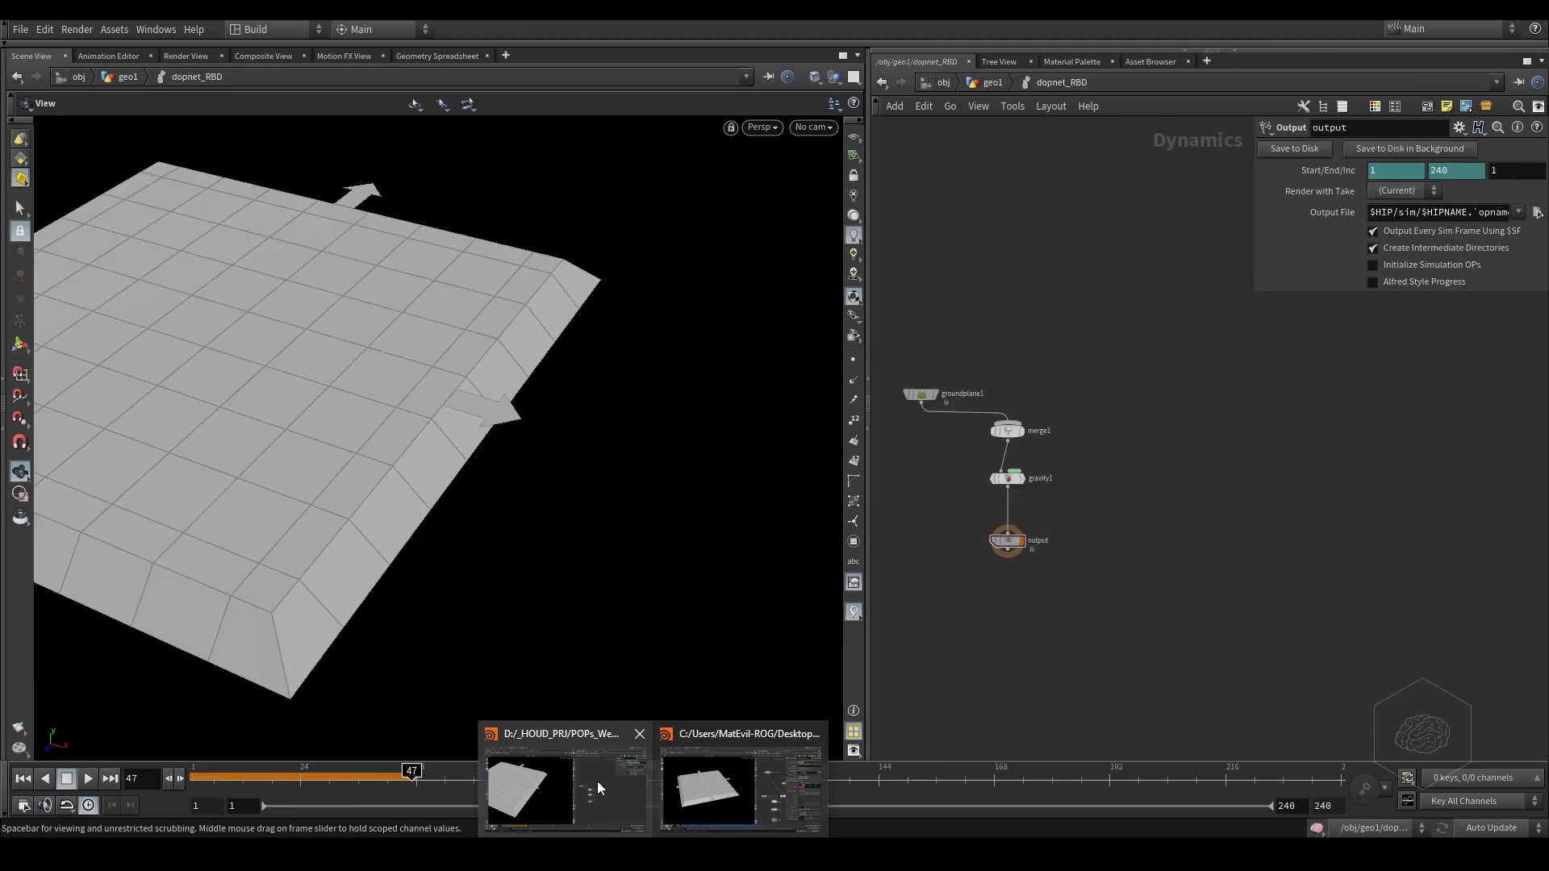
- Move groundplane1 further above merge1 in the working scene's dopnet_RBD and select merge1
middle_click_drag(974, 363, 1061, 308)
left_click(980, 379)
left_click_drag(982, 379, 999, 310)
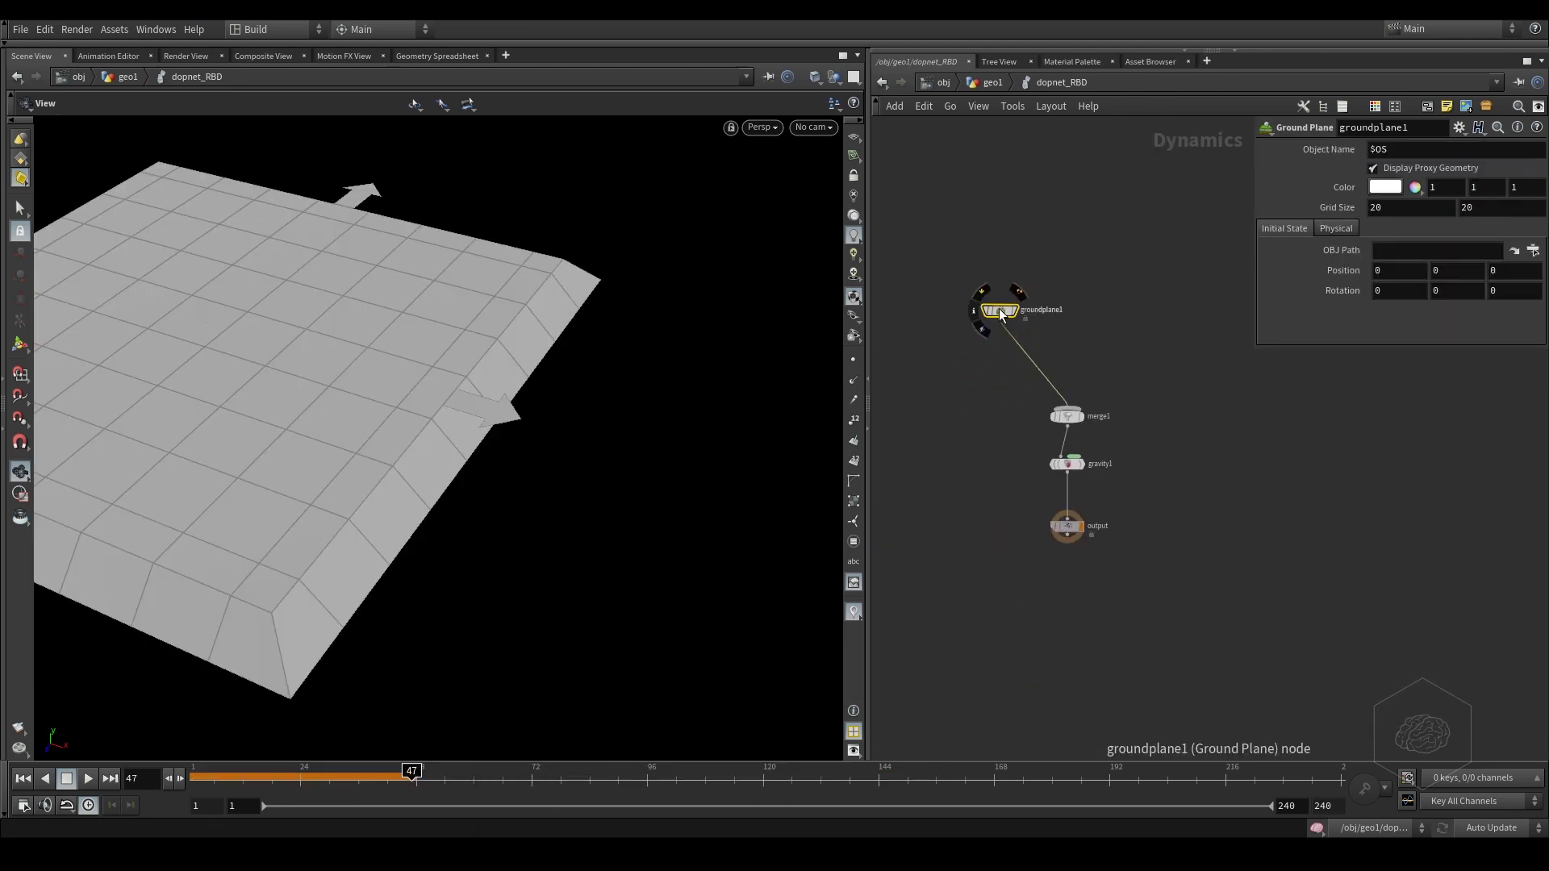
left_click_drag(1162, 370, 981, 426)
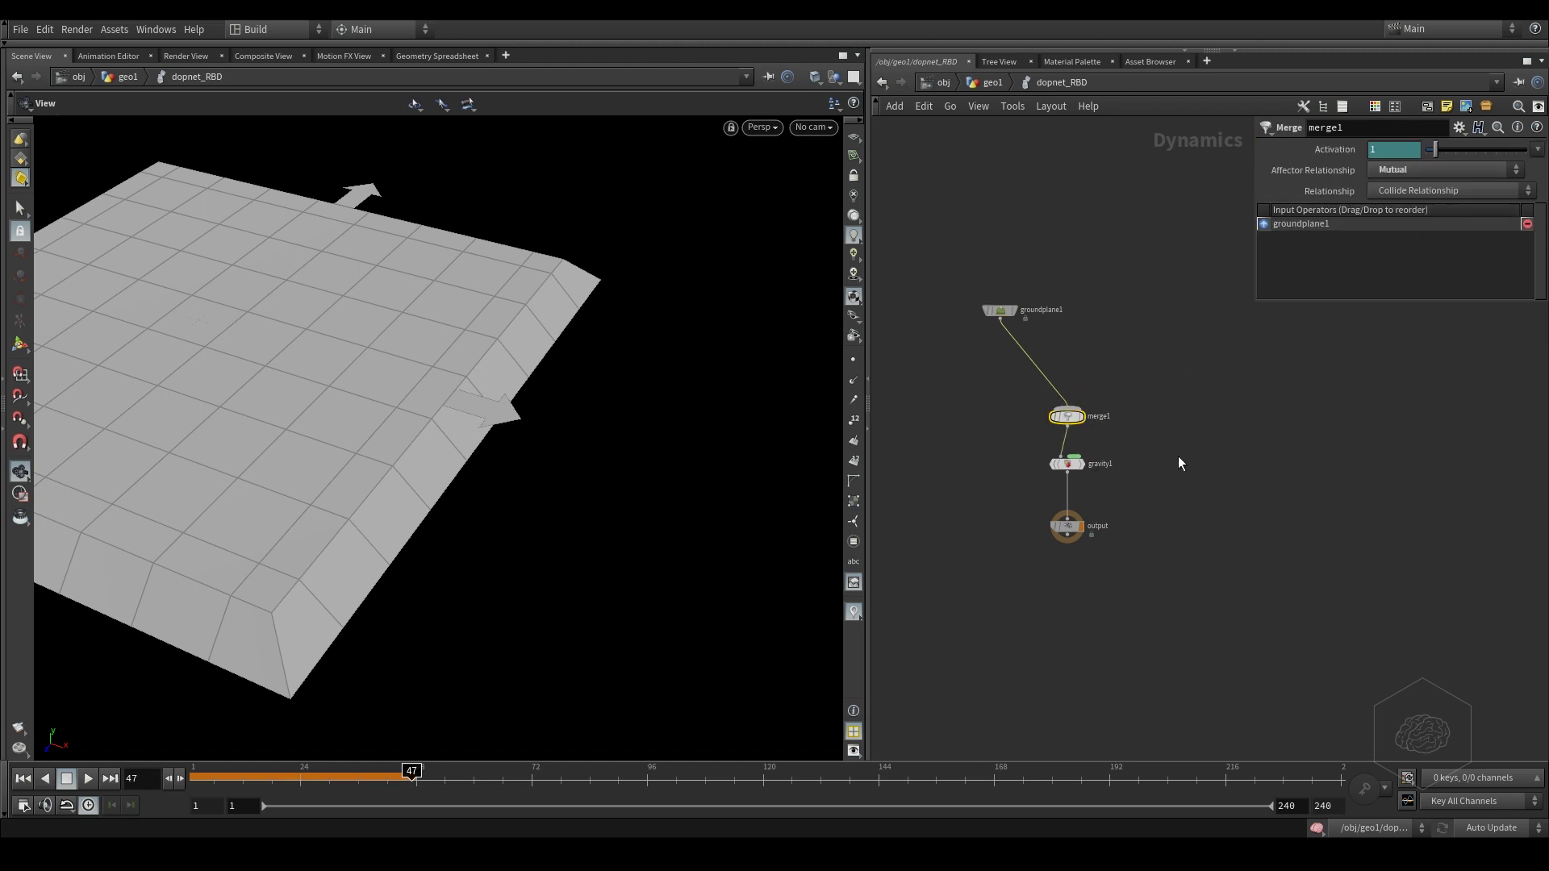
- Select the output node in dopnet_RBD and go up to the geo1 network
left_click_drag(1130, 444, 1021, 484)
left_click_drag(1103, 511, 995, 562)
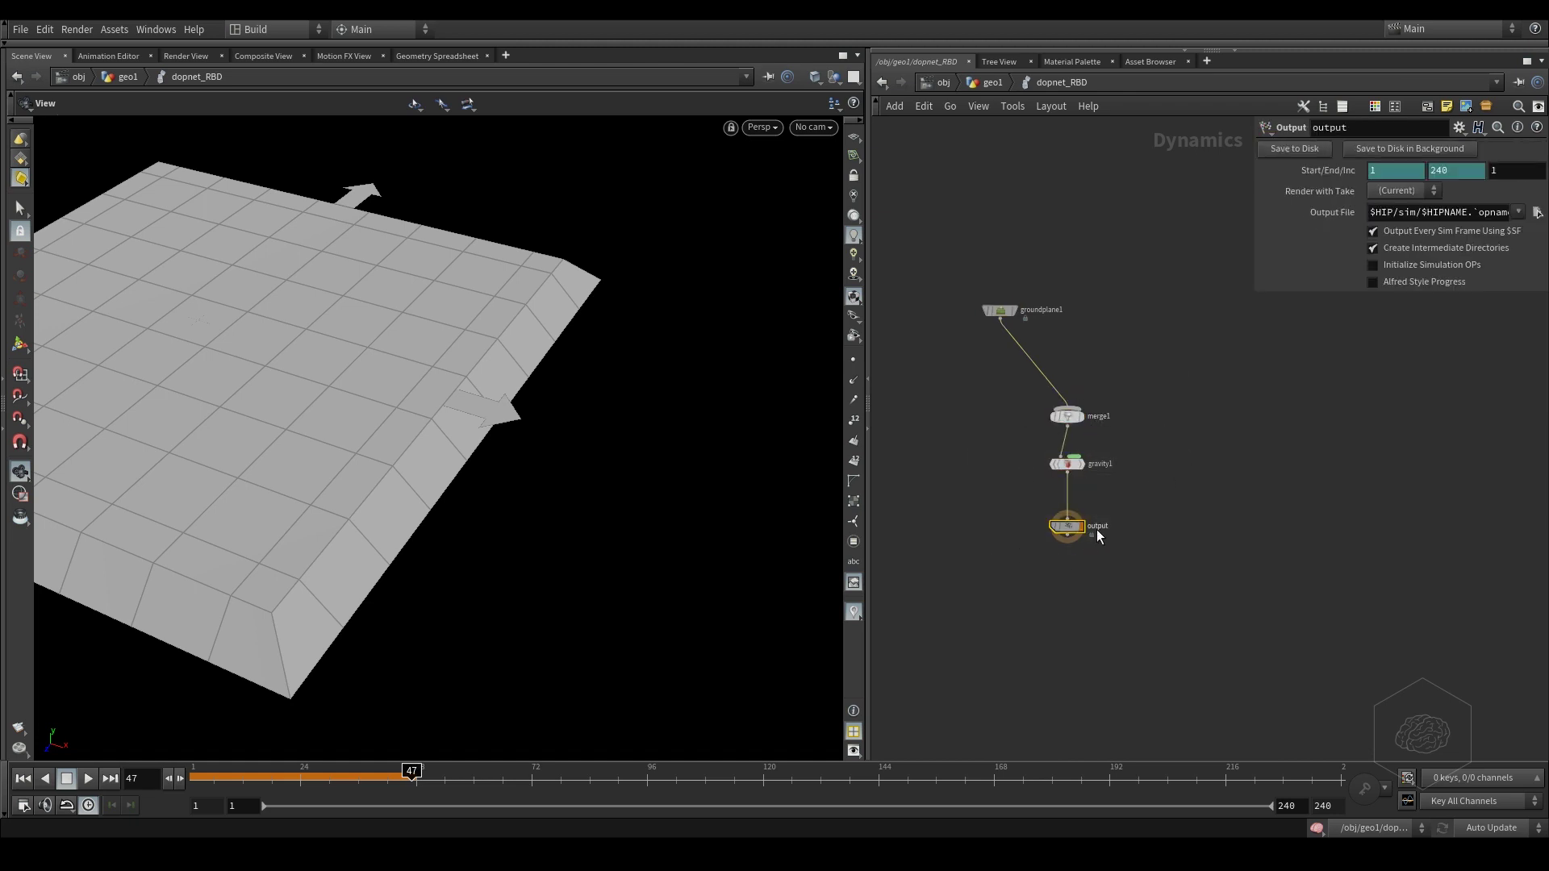
left_click(985, 84)
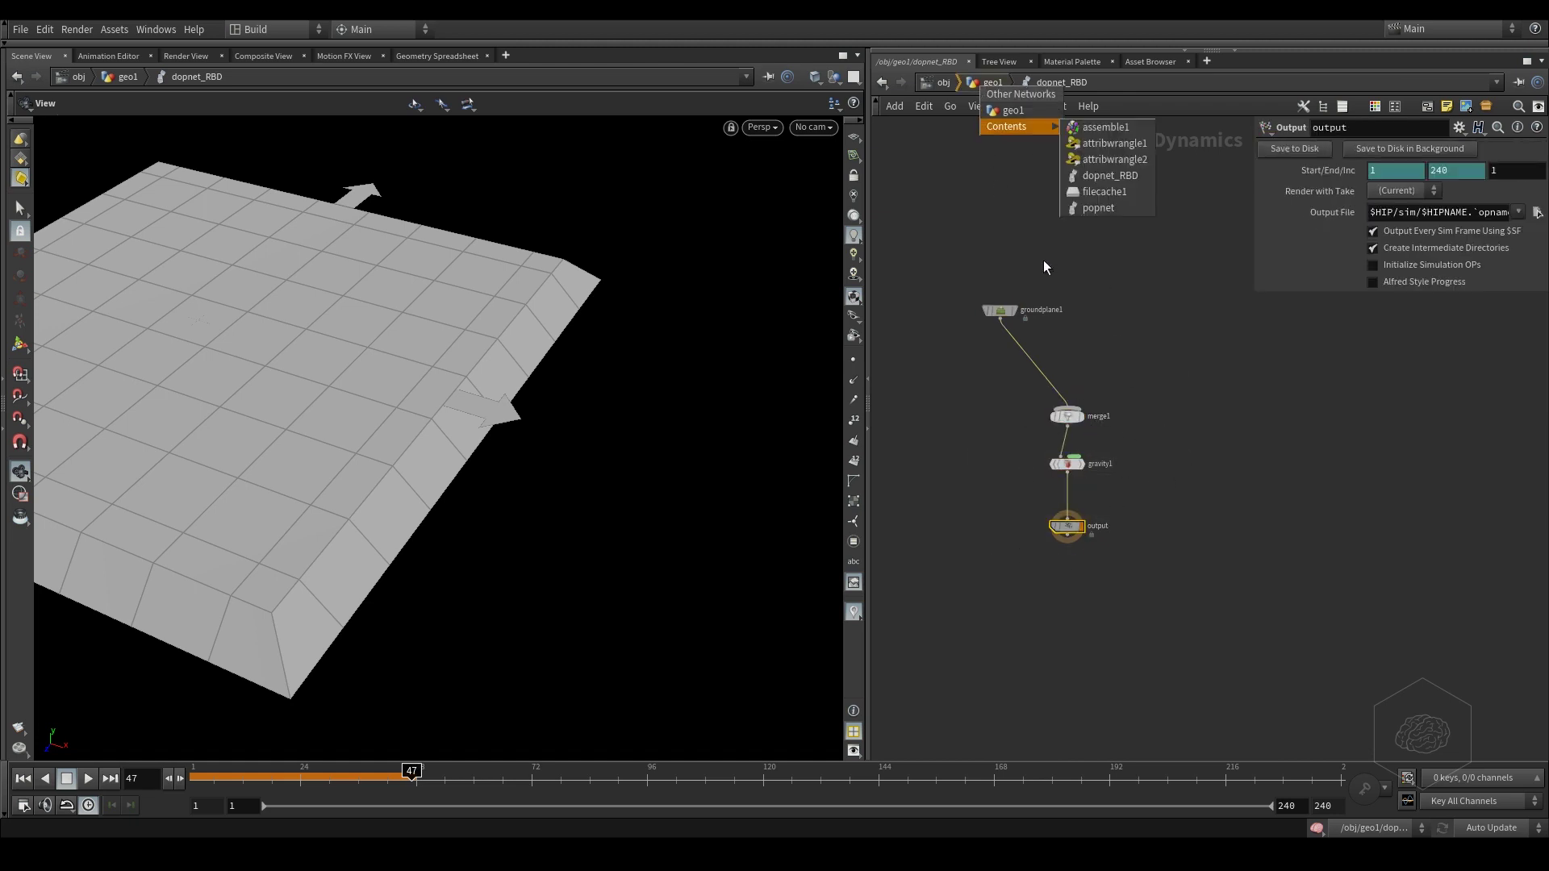
left_click(964, 221)
key("u")
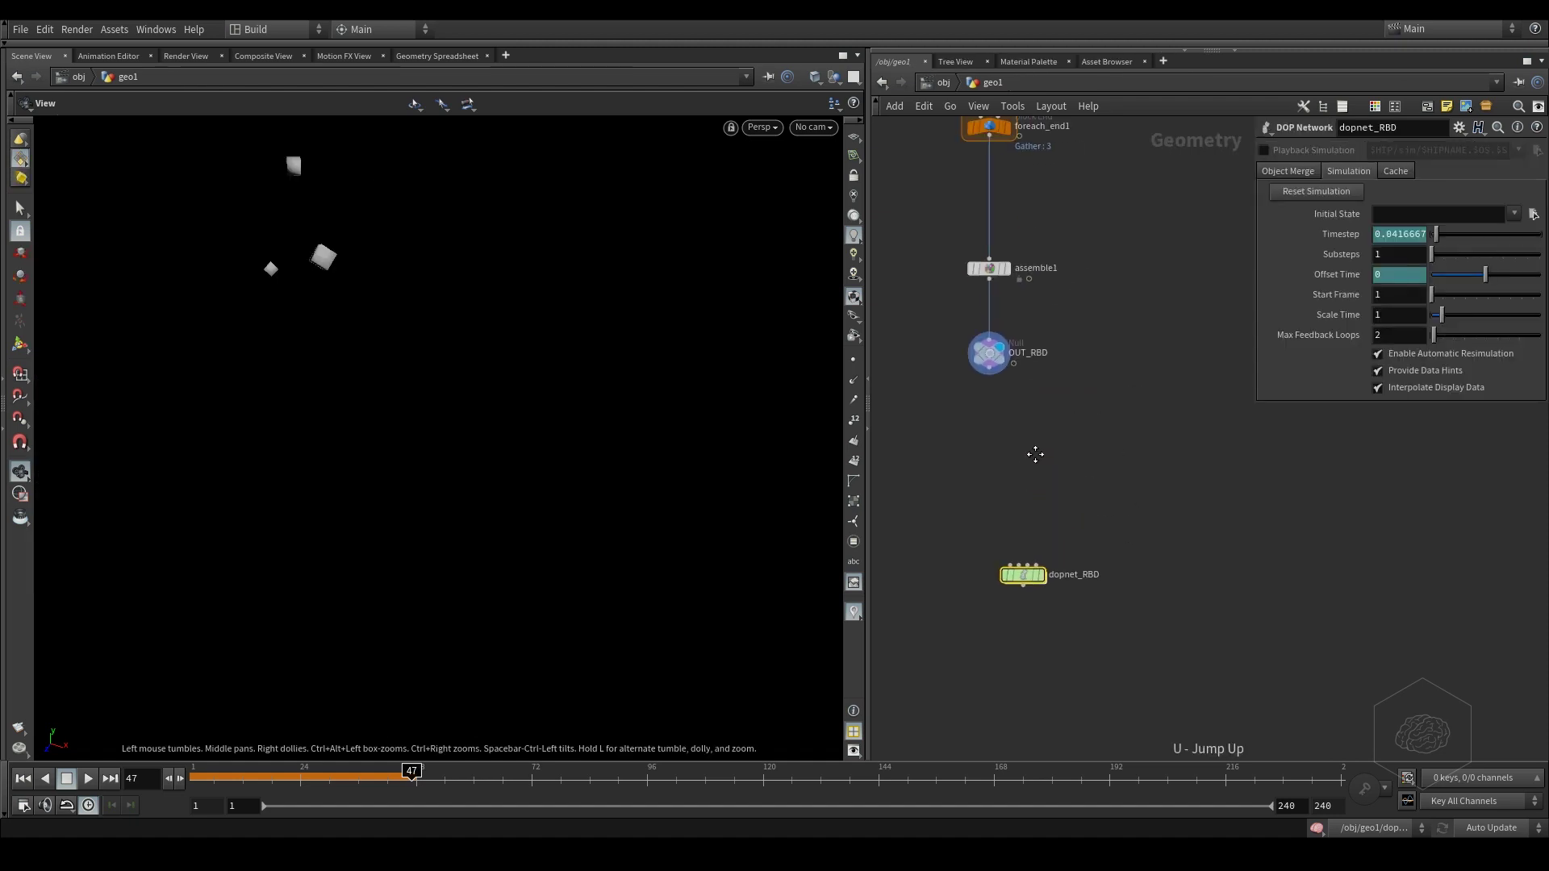
- Return the timeline to frame 1 and view the emitted geometry from another angle
middle_click_drag(1035, 455, 1062, 578)
left_click_drag(228, 773, 170, 767)
left_click_drag(367, 351, 339, 591)
left_click_drag(200, 776, 180, 709)
left_click_drag(503, 430, 741, 386)
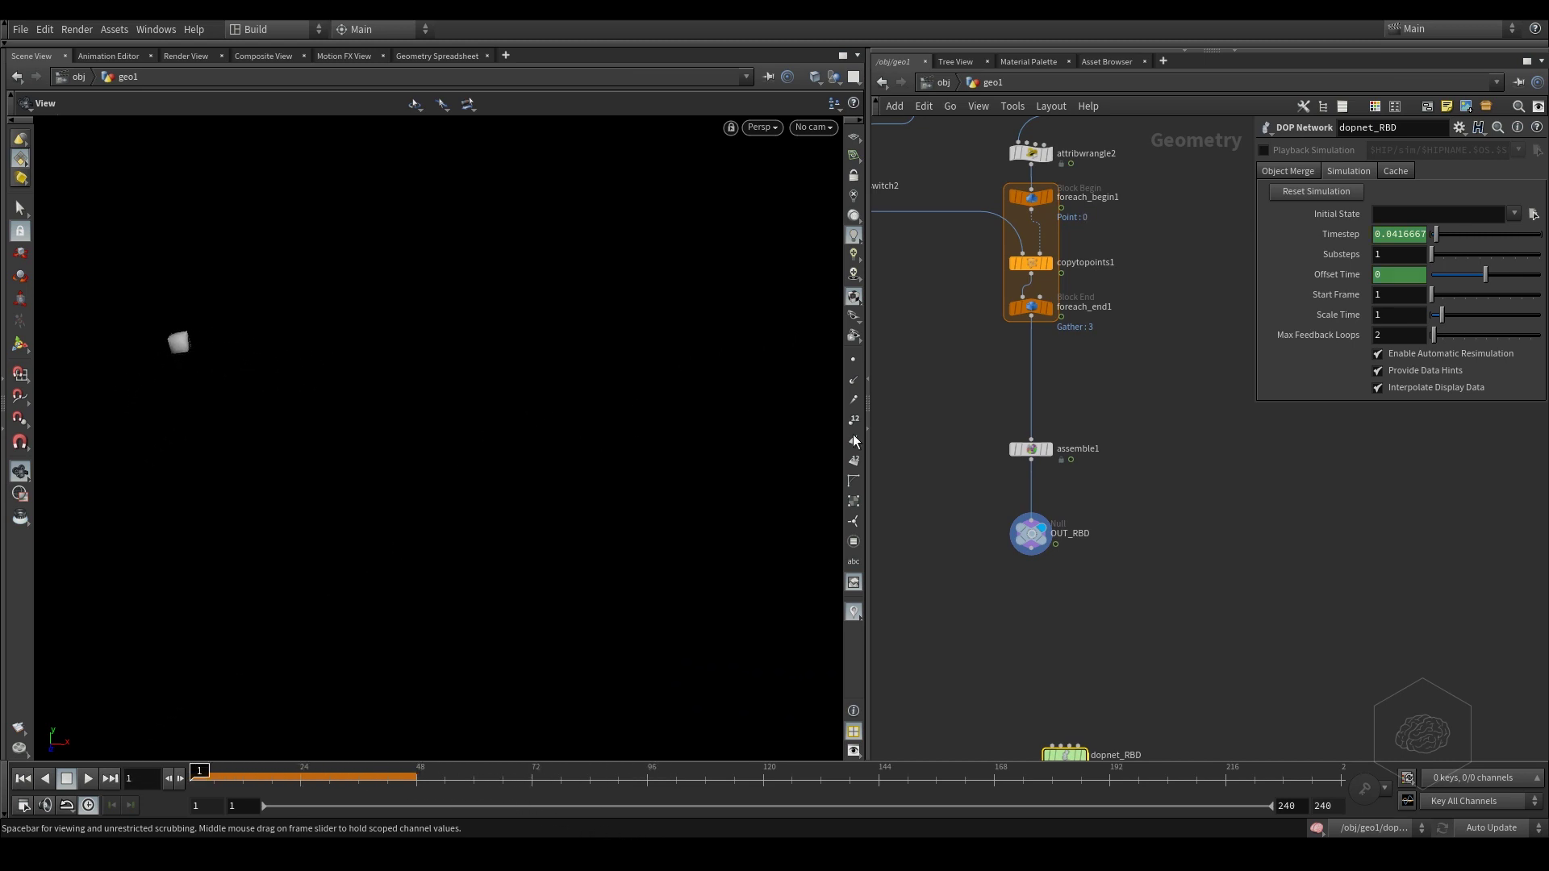
- Move the dopnet_RBD node closer beneath OUT_RBD and enter its network
scroll(1101, 516, "down", 5)
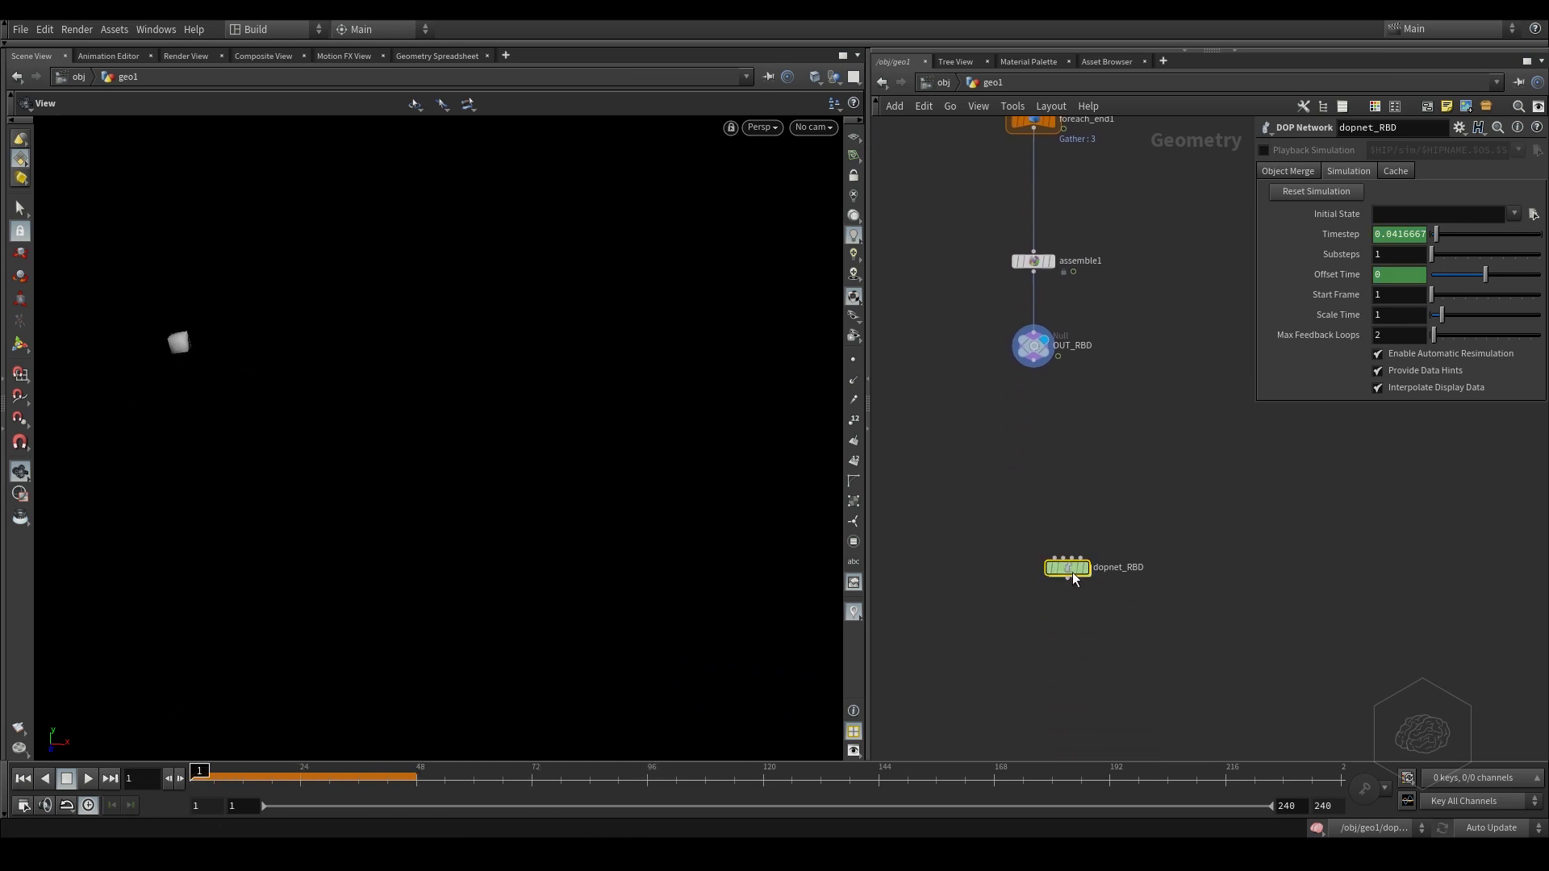
left_click_drag(1073, 576, 1056, 530)
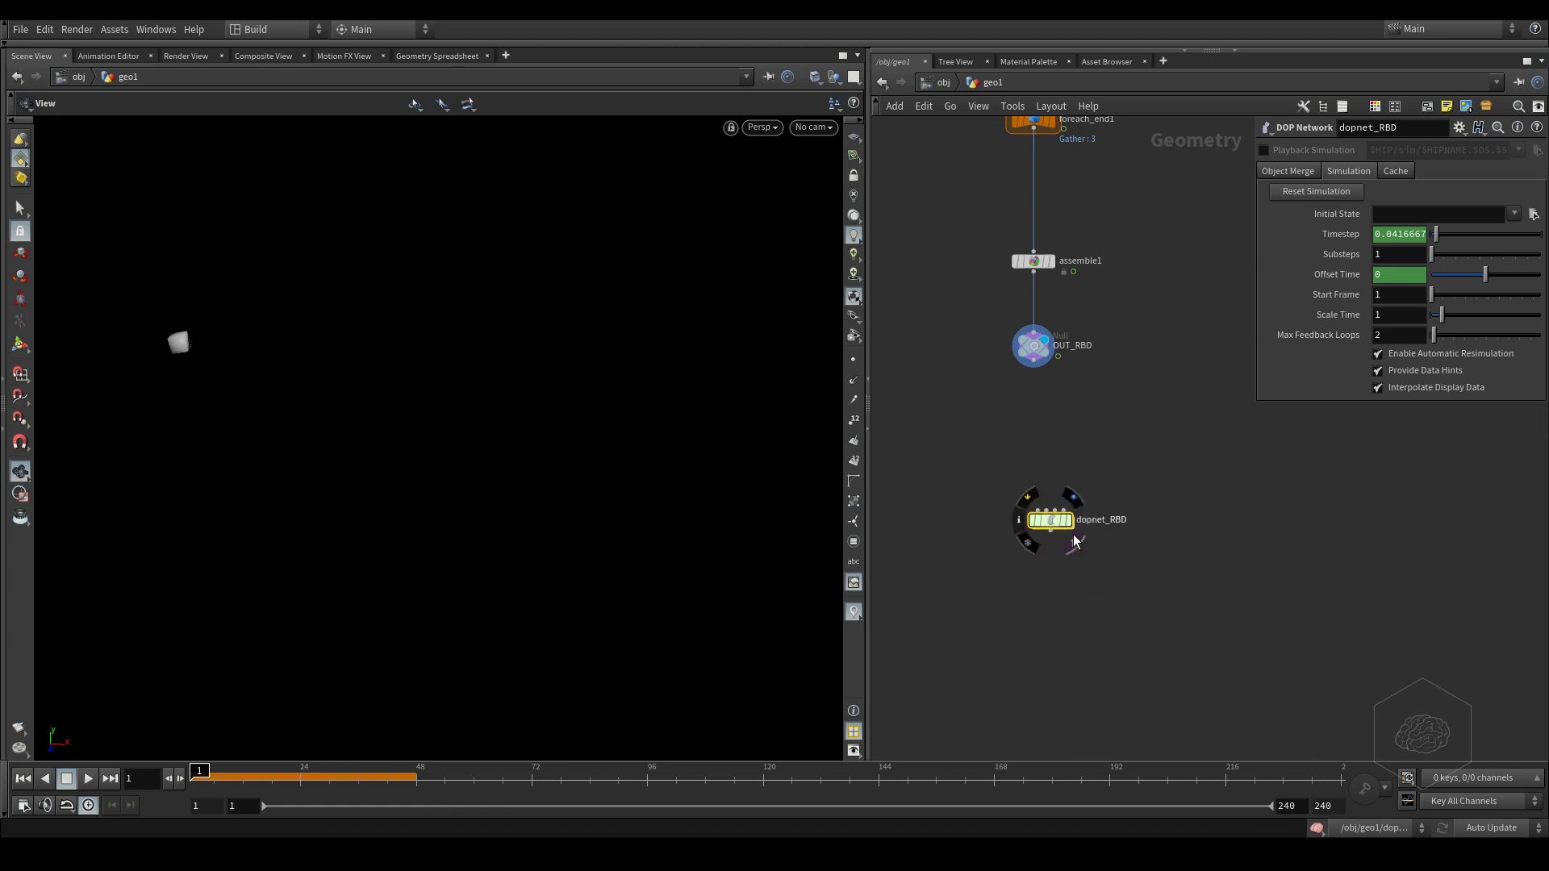
double_click(1053, 521)
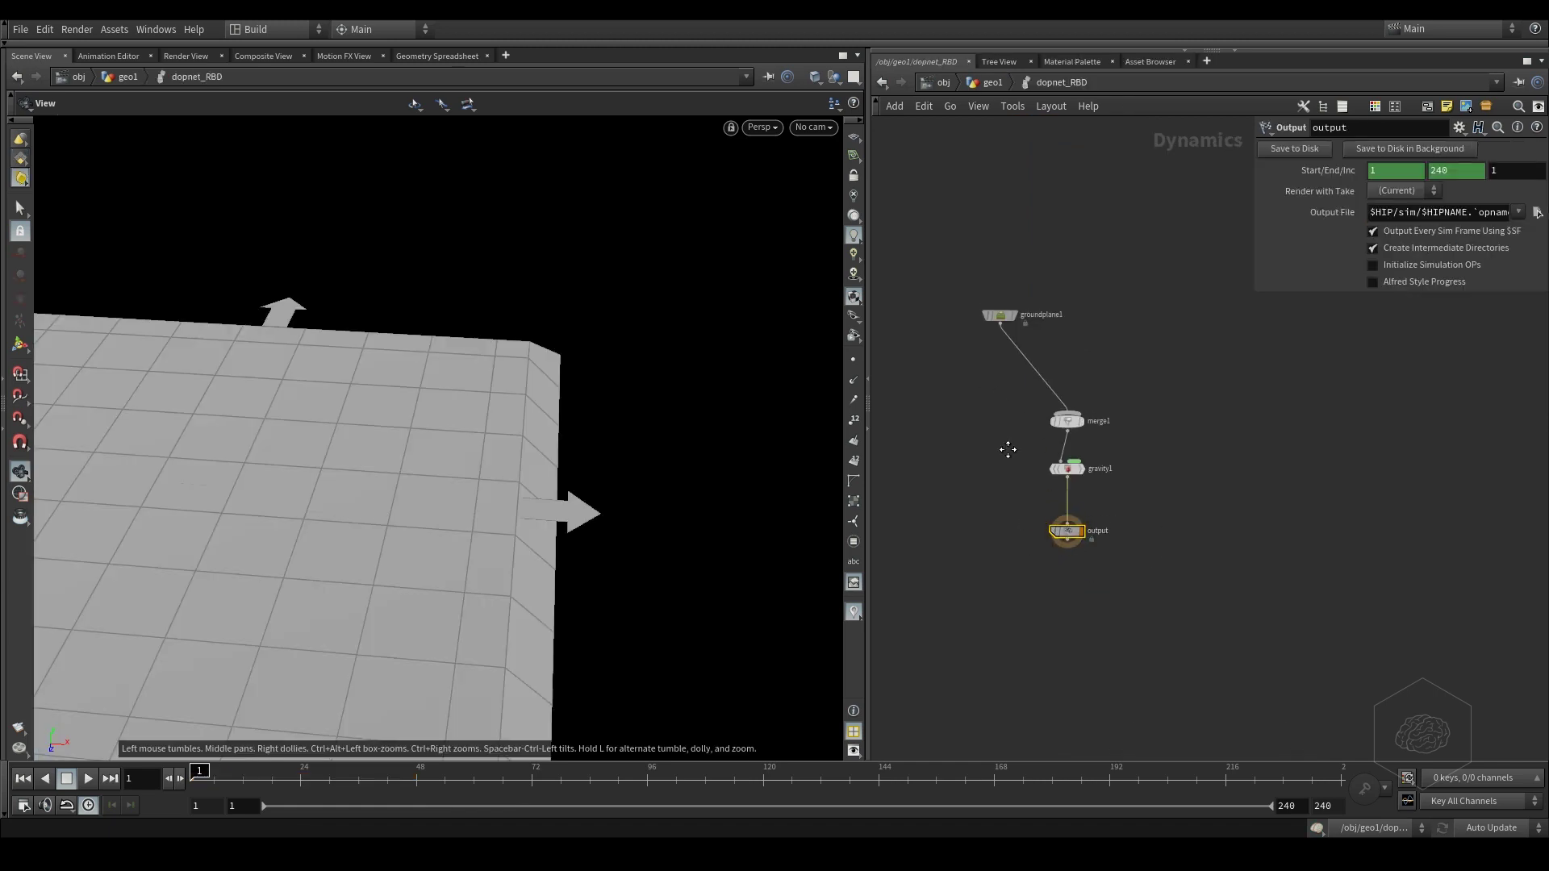
- Examine the parameters of groundplane1, merge1, gravity1 and output in turn
left_click(976, 370)
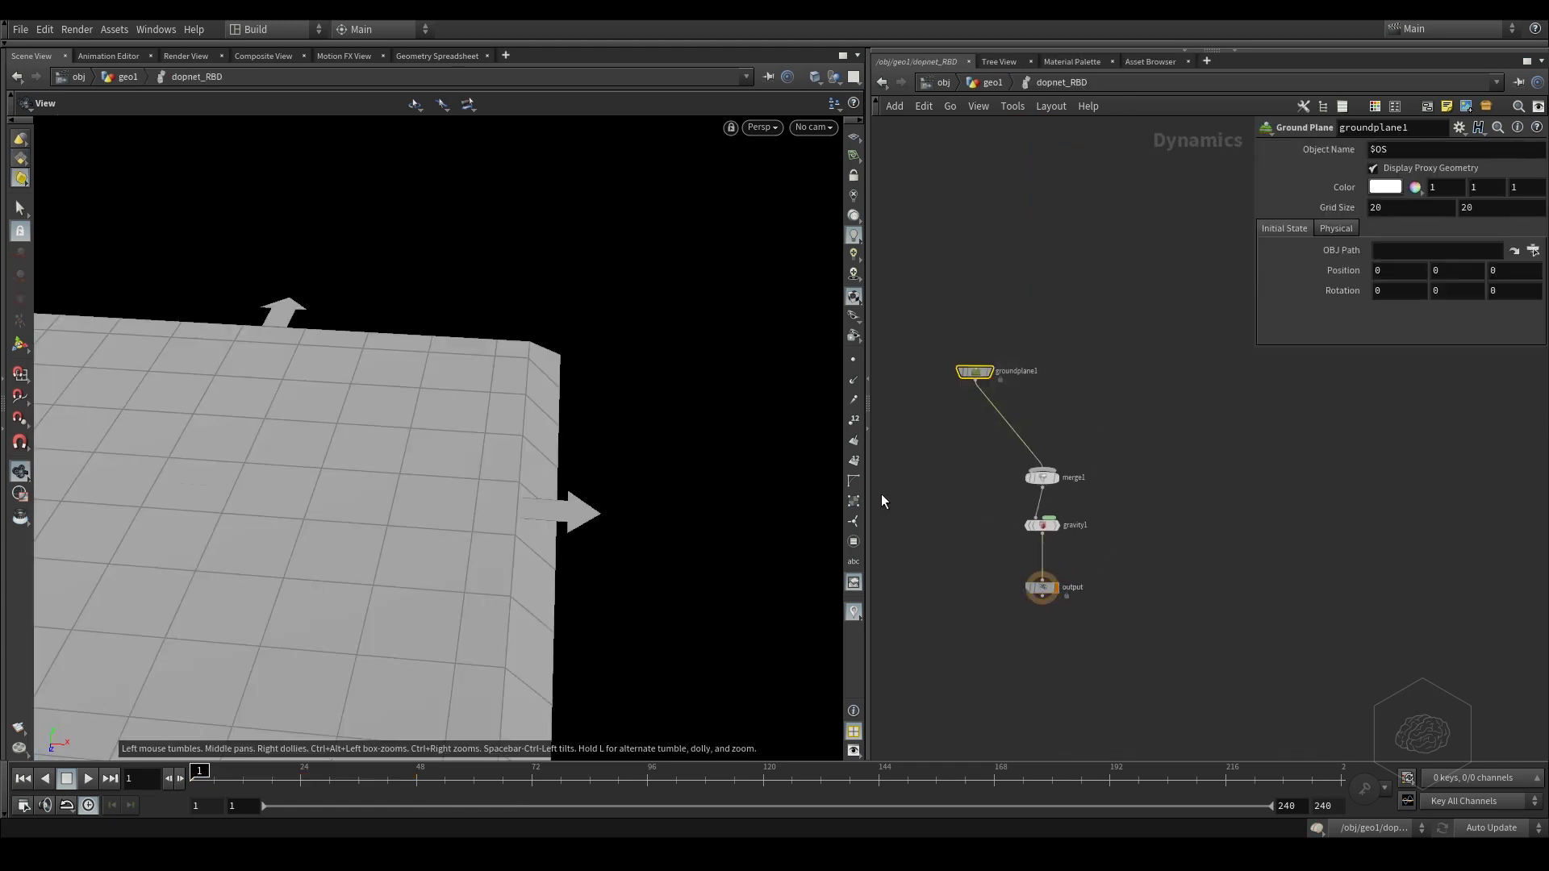
left_click(1044, 478)
left_click(1042, 525)
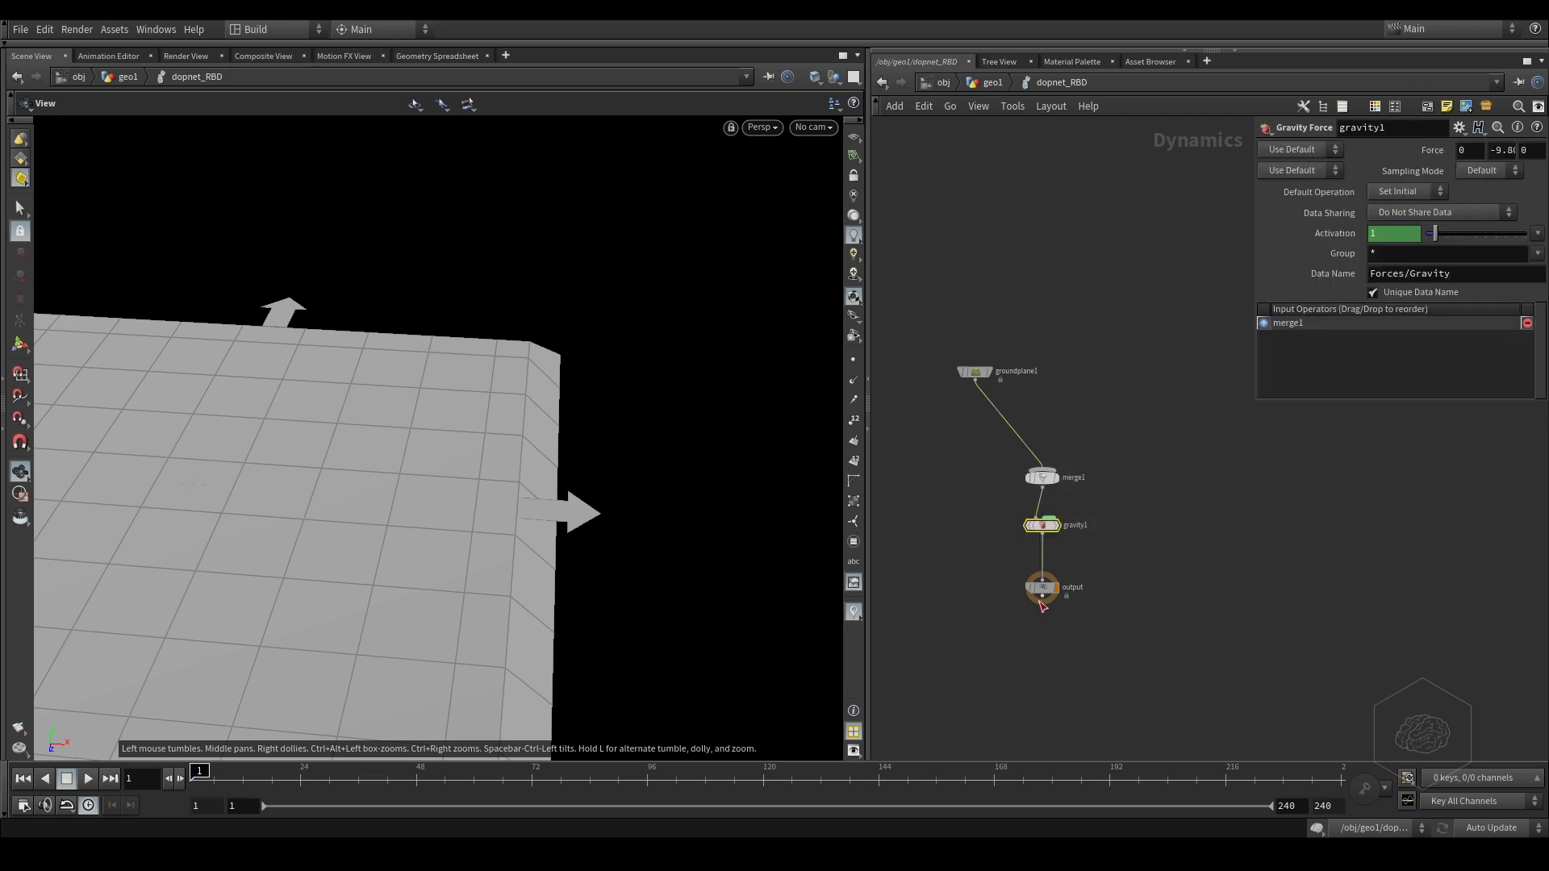
left_click(1043, 587)
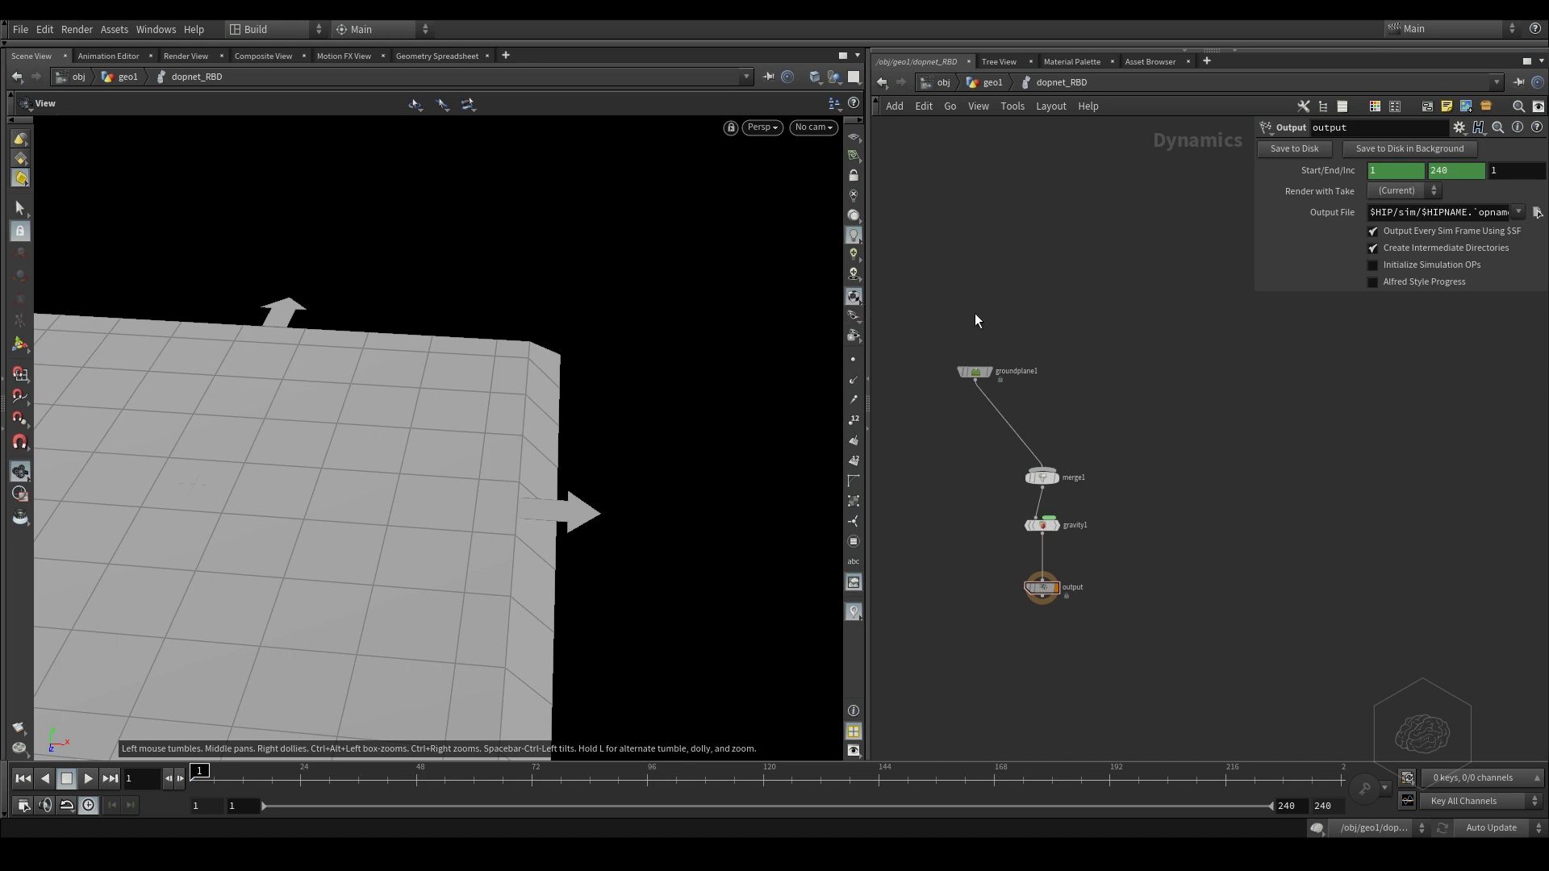
- Add an RBD Packed Object node and place it above merge1, just higher than groundplane1
key("Tab")
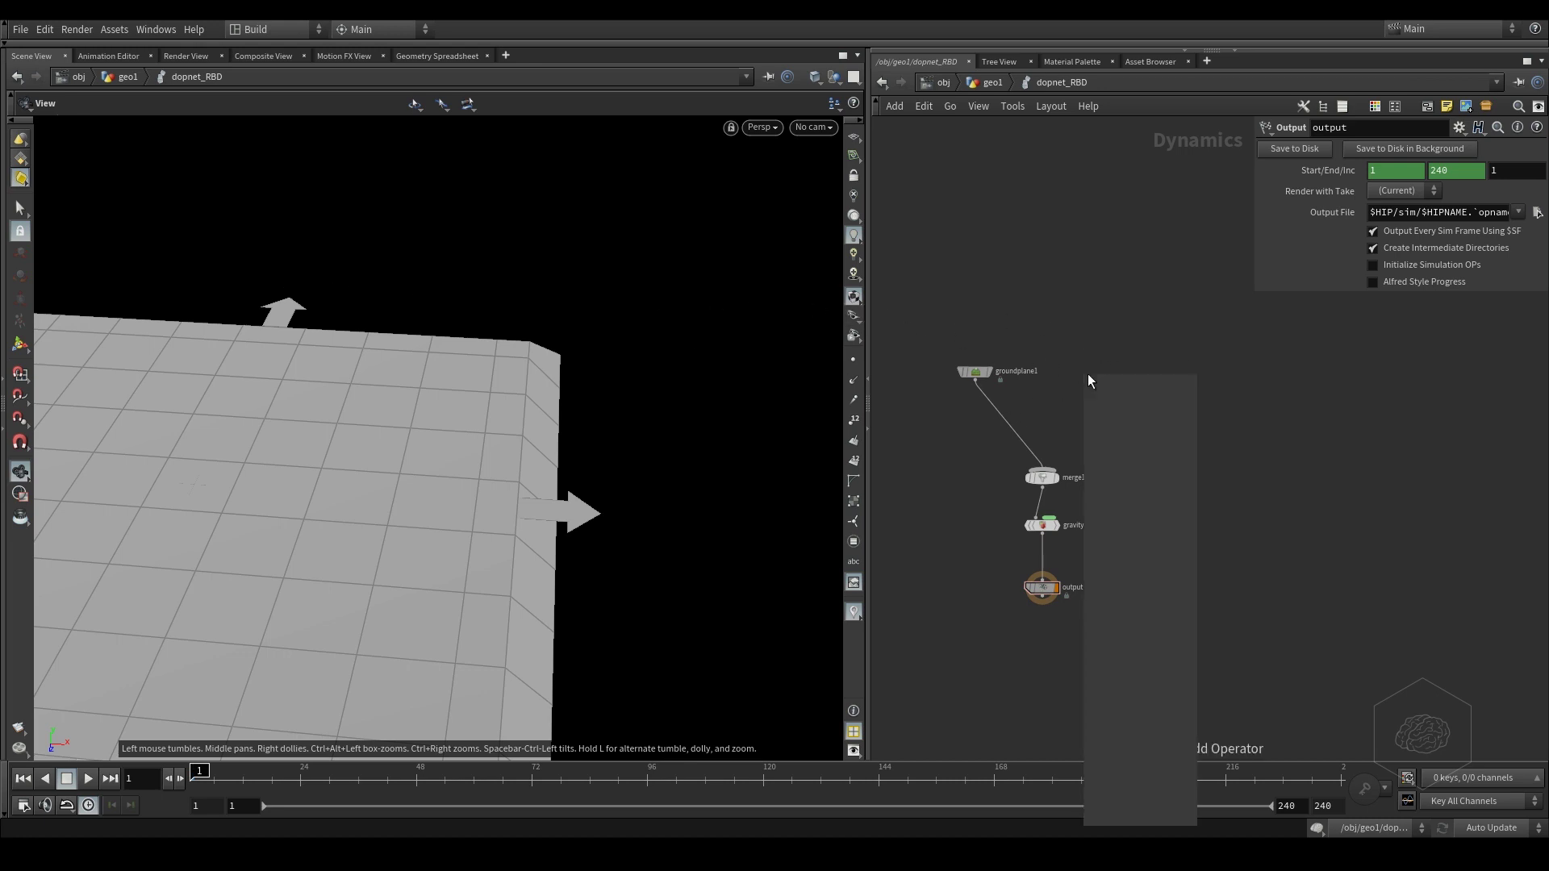
type("rbd p")
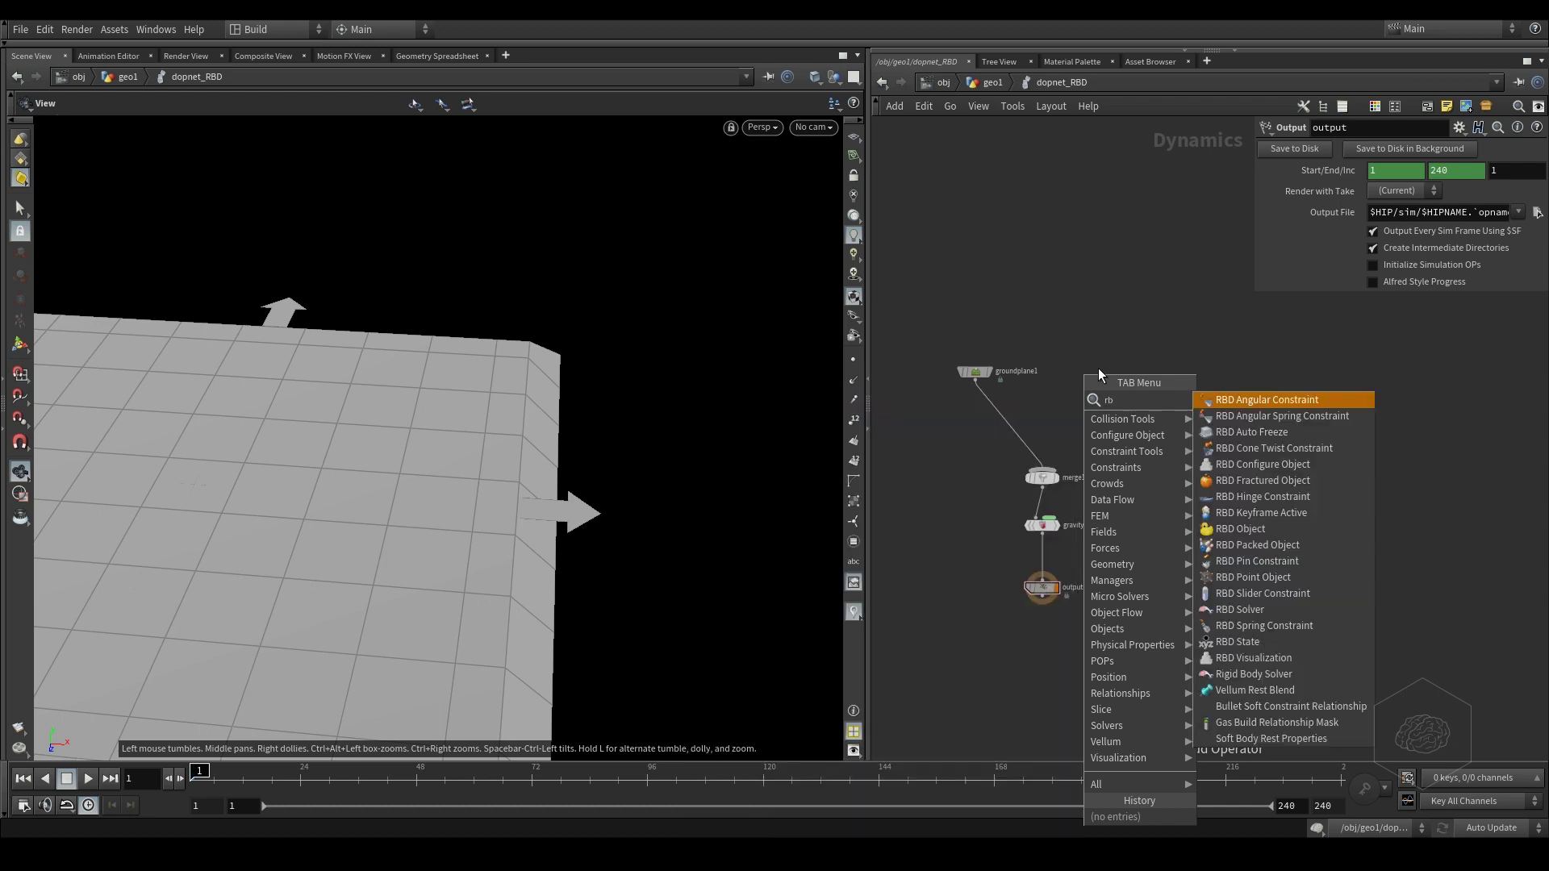
key("Return")
left_click(1097, 368)
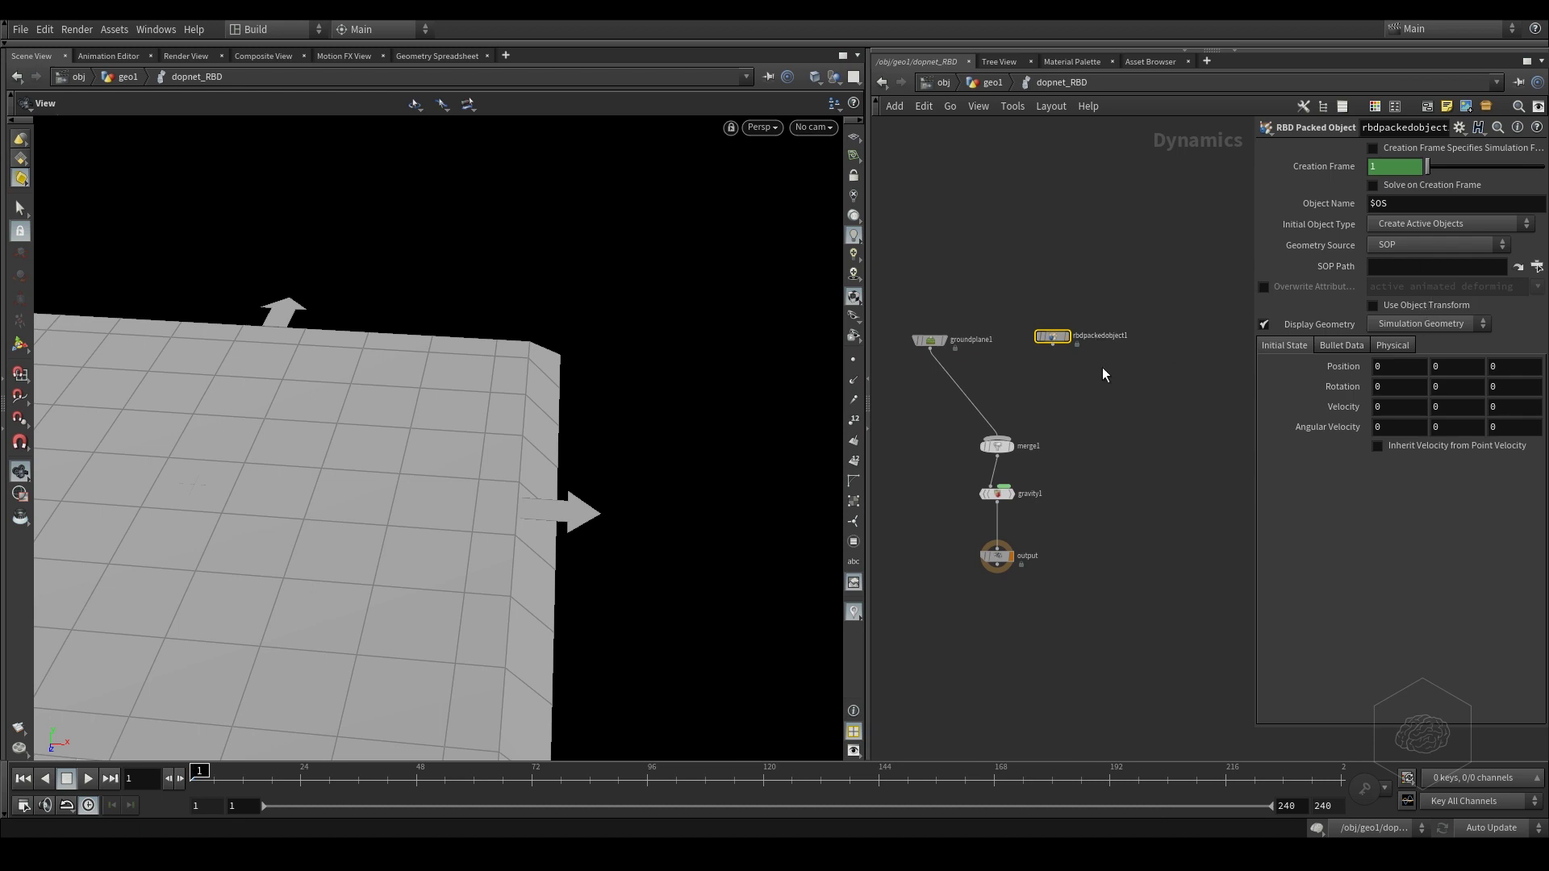
middle_click_drag(1094, 367, 1066, 372)
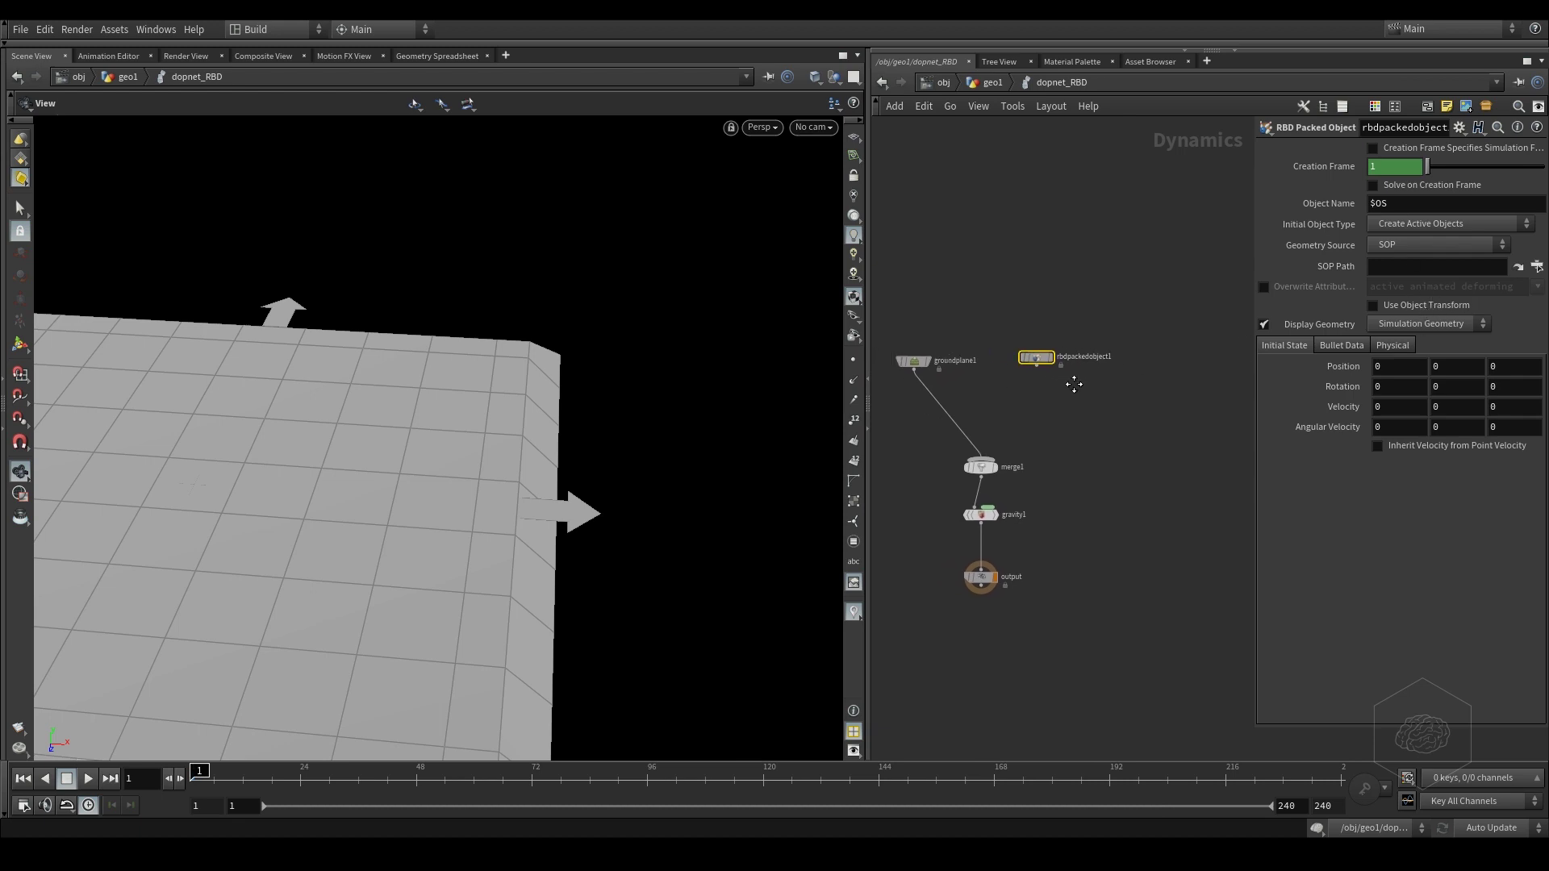
left_click_drag(1133, 299, 1024, 333)
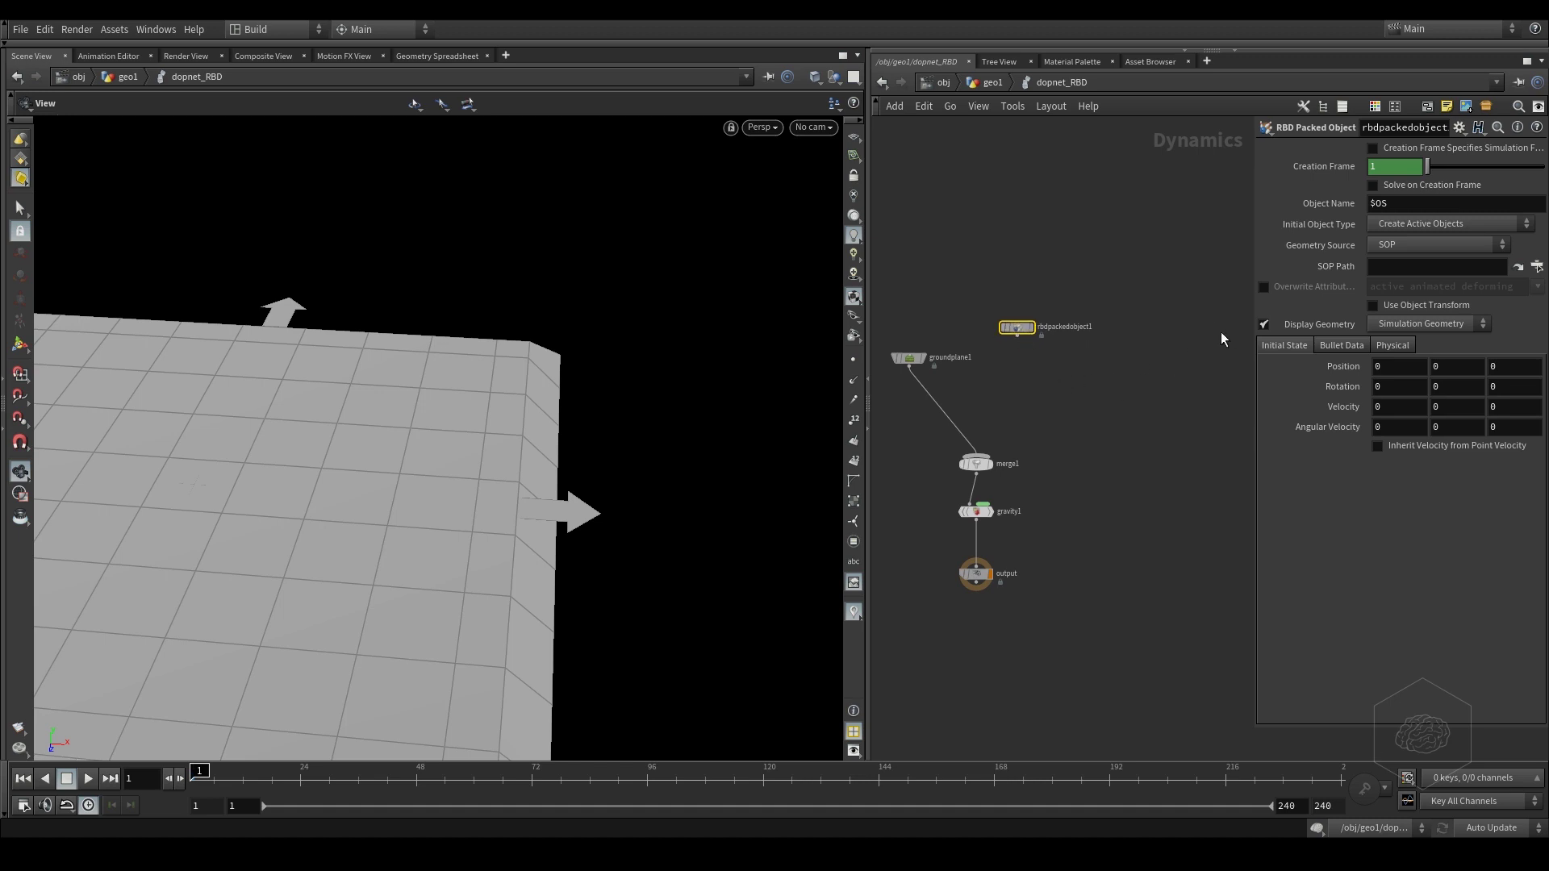
- Add a Rigid Body Solver below rbdpackedobject1 and connect rbdpackedobject1 to its first input
left_click(1067, 399)
key("Tab")
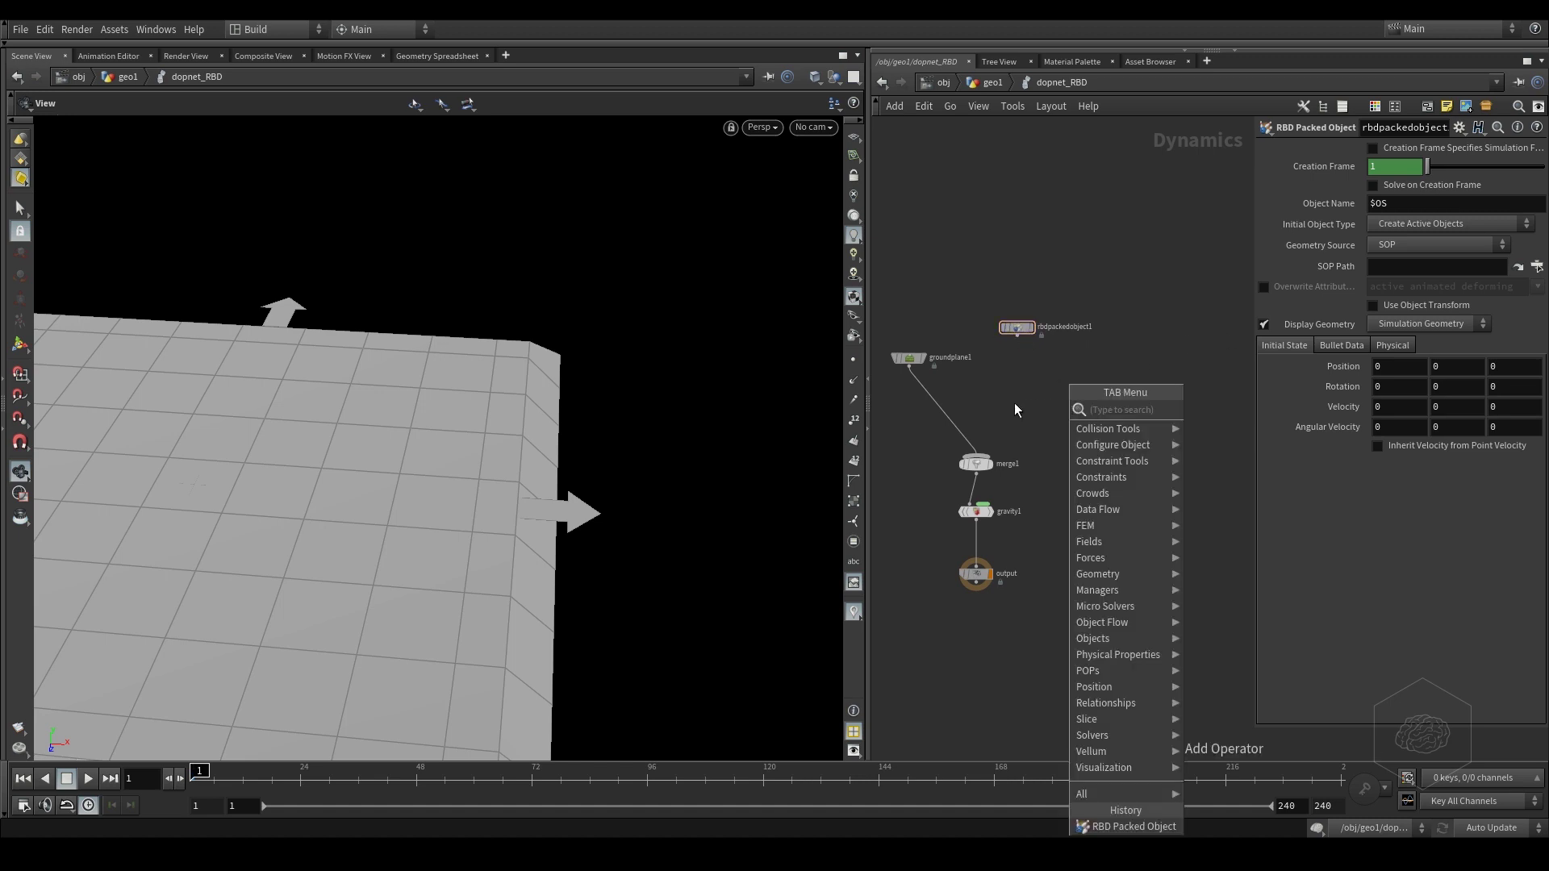
type("rigid so")
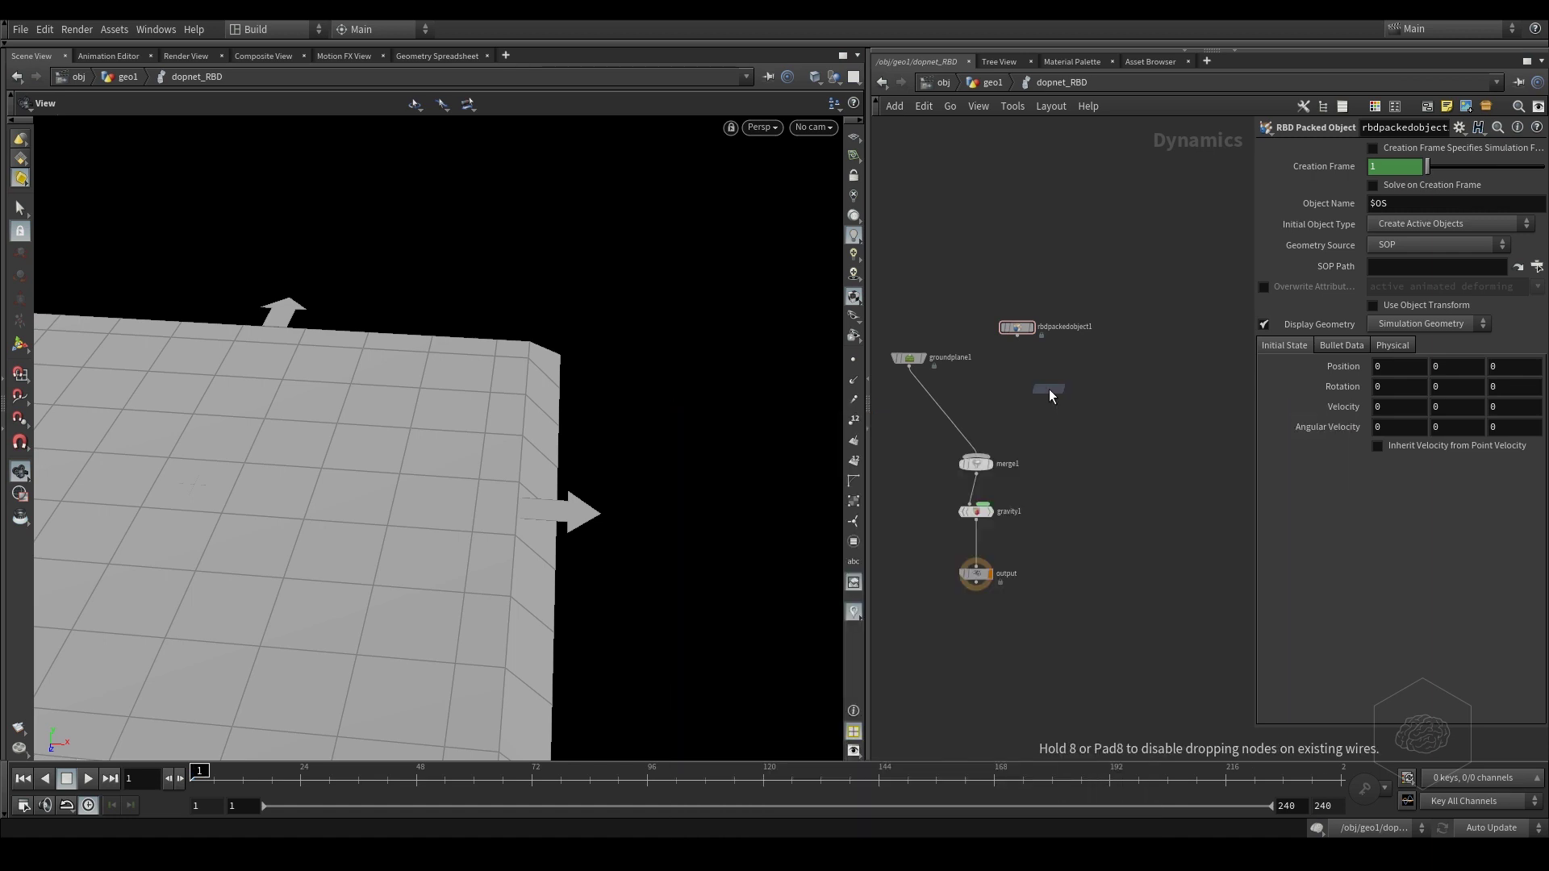
left_click(1028, 391)
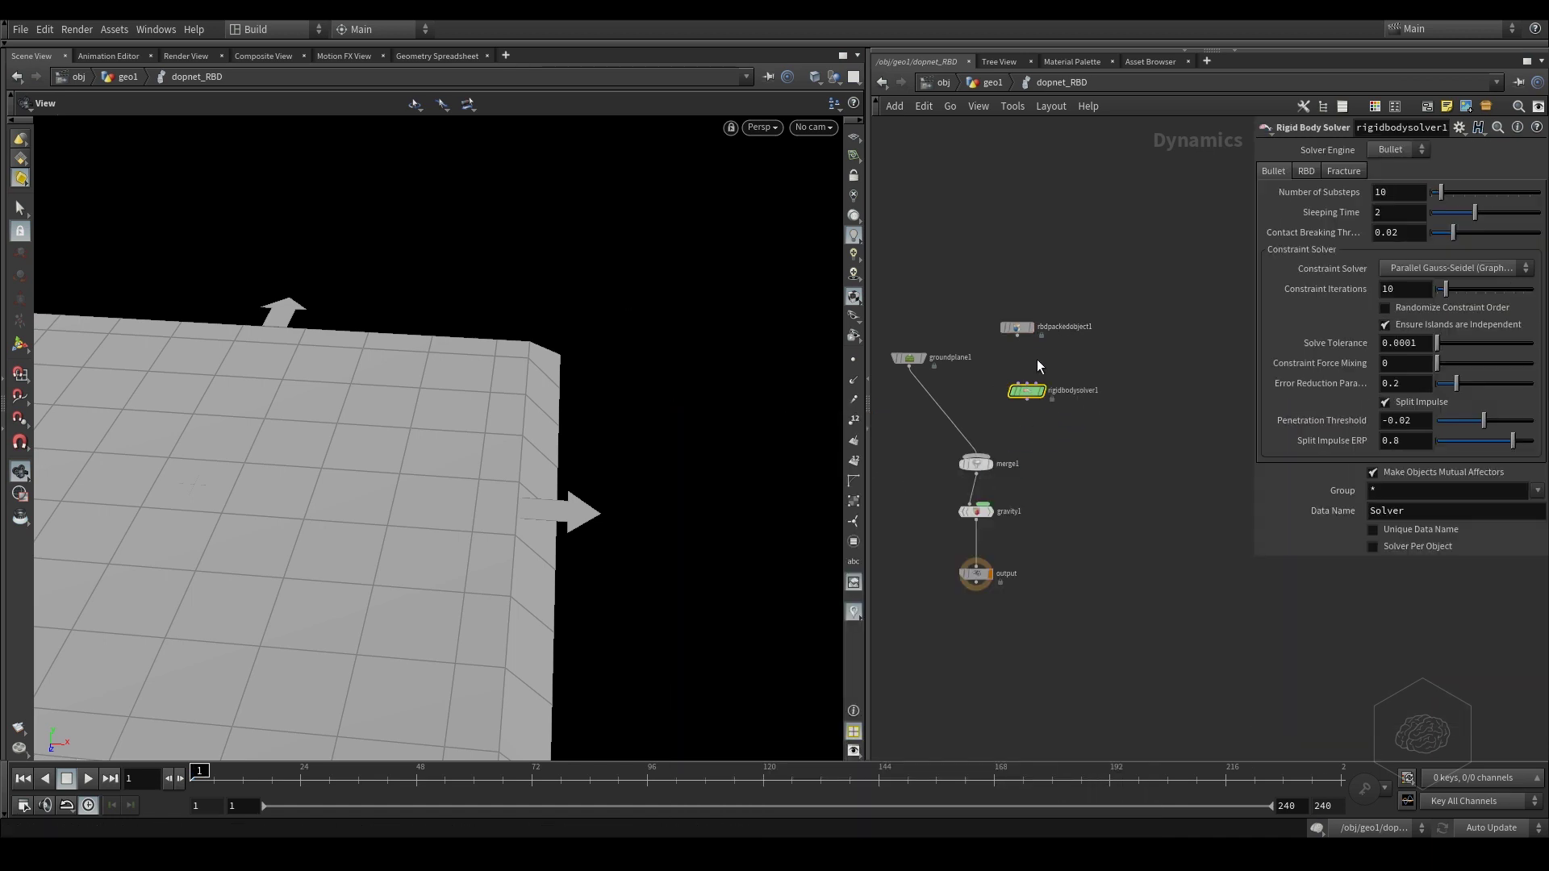
scroll(1032, 355, "up", 4)
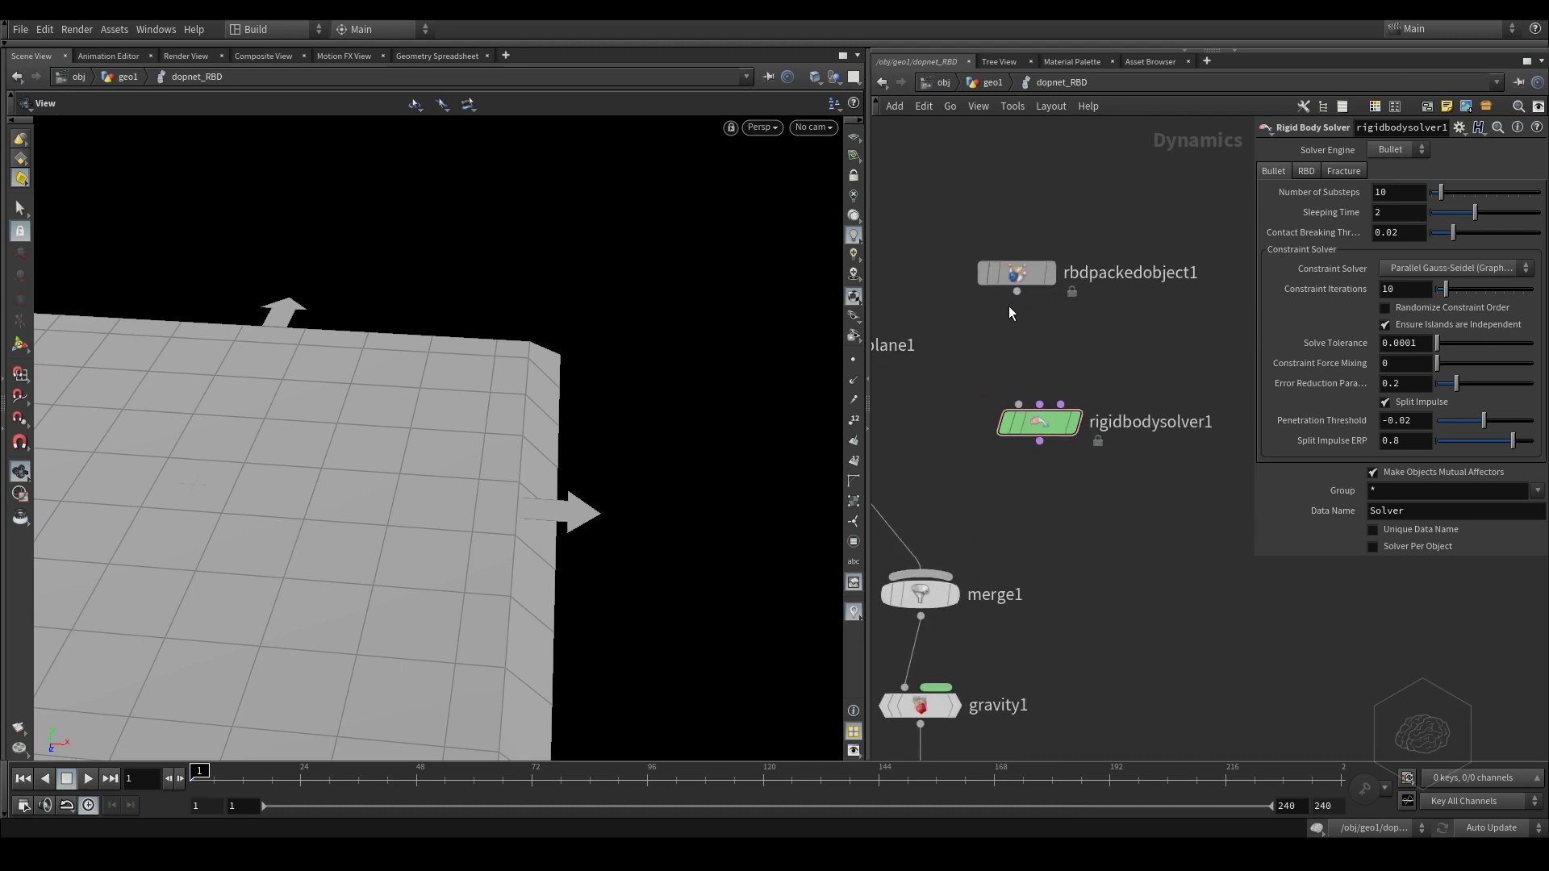
left_click(1017, 292)
left_click(1017, 403)
left_click_drag(1044, 427, 1093, 436)
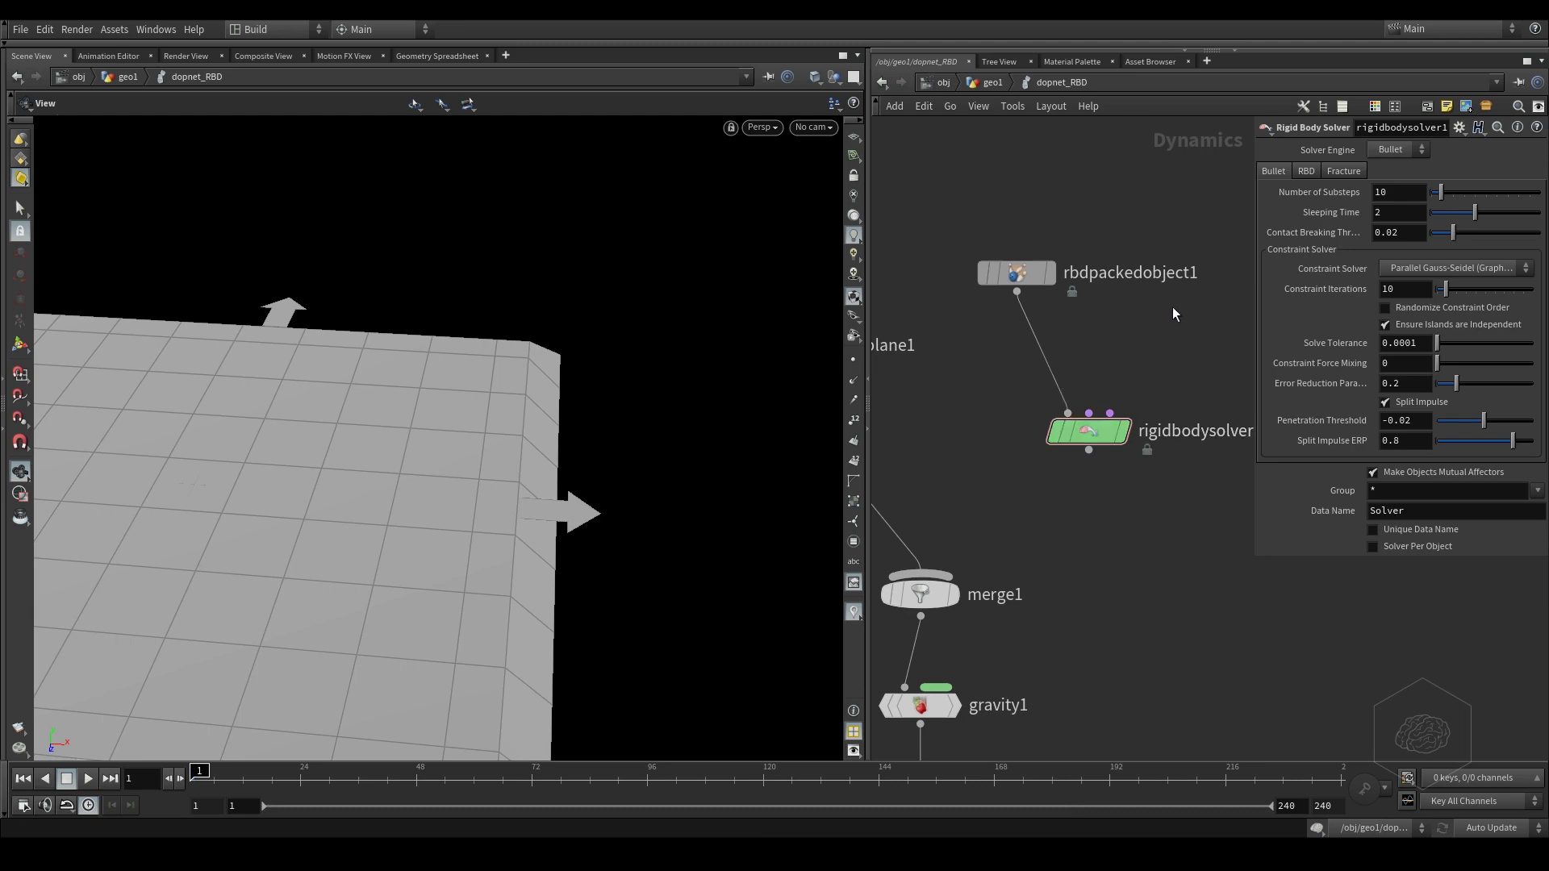
- Add a SOP Solver node and connect it to the Post-Solve input of rigidbodysolver1
middle_click_drag(1173, 306, 1073, 346)
key("Tab")
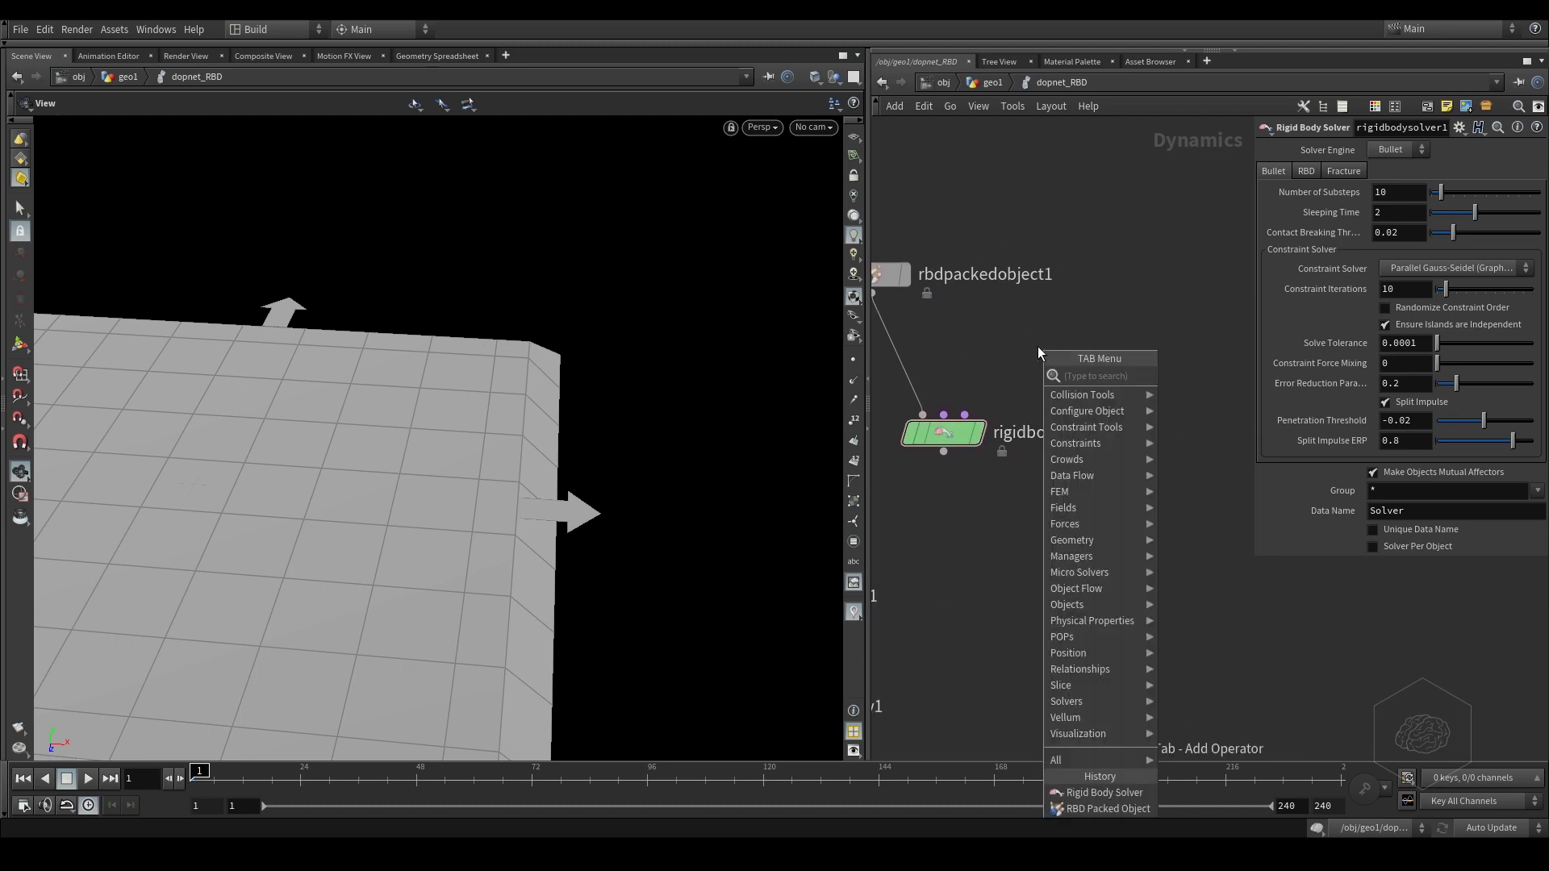
type("sop s")
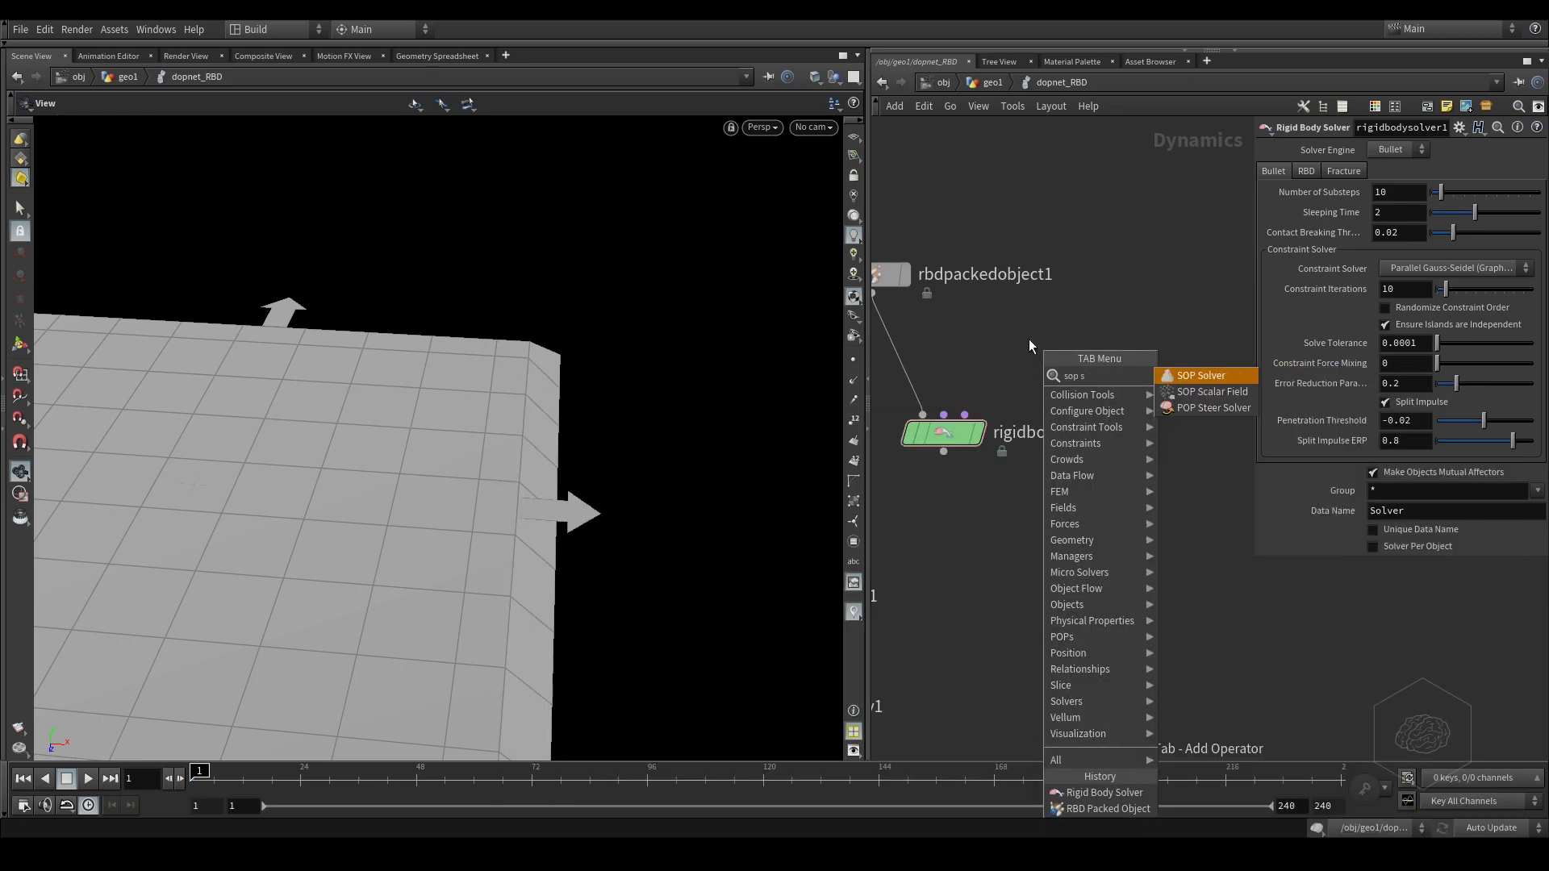
key("Return")
left_click(1028, 338)
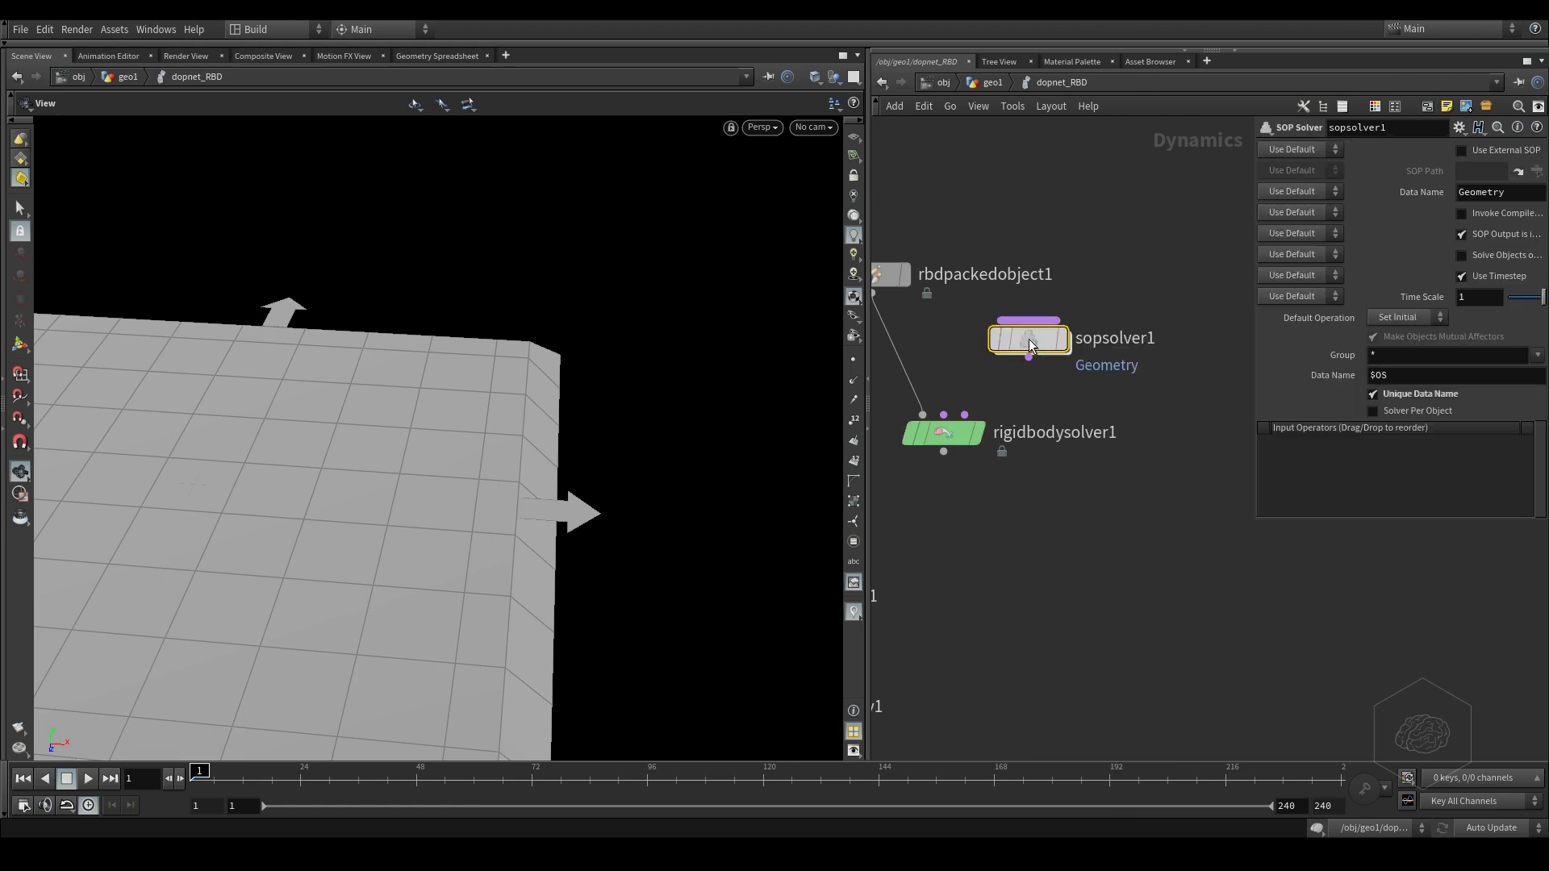
left_click(1029, 357)
left_click_drag(965, 415, 956, 446)
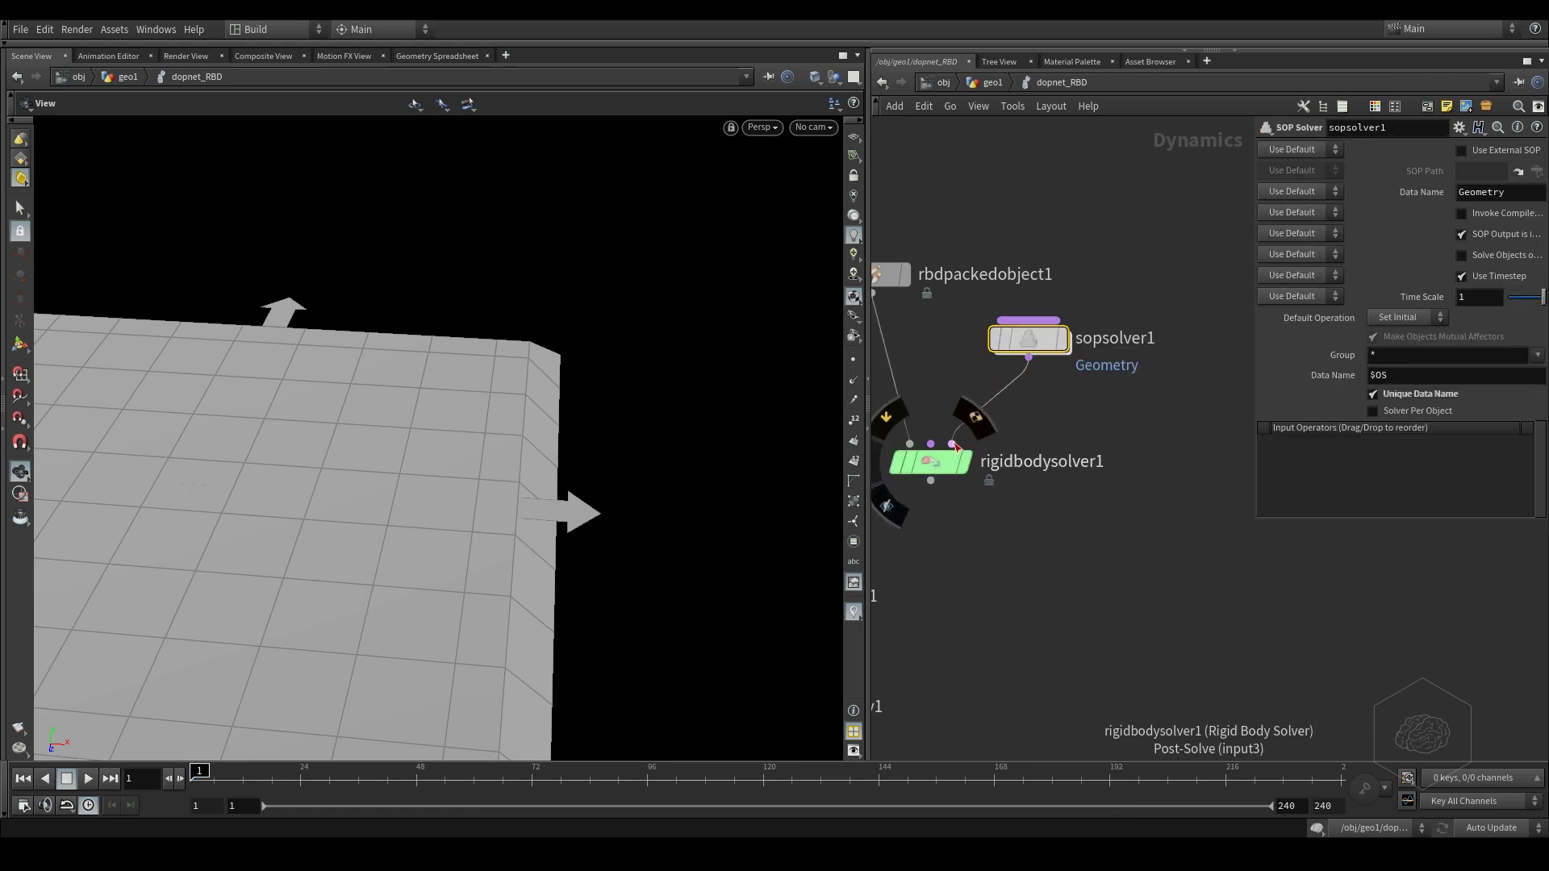
- Enter sopsolver1 and add an Object Merge node beside dop_geometry
double_click(1052, 347)
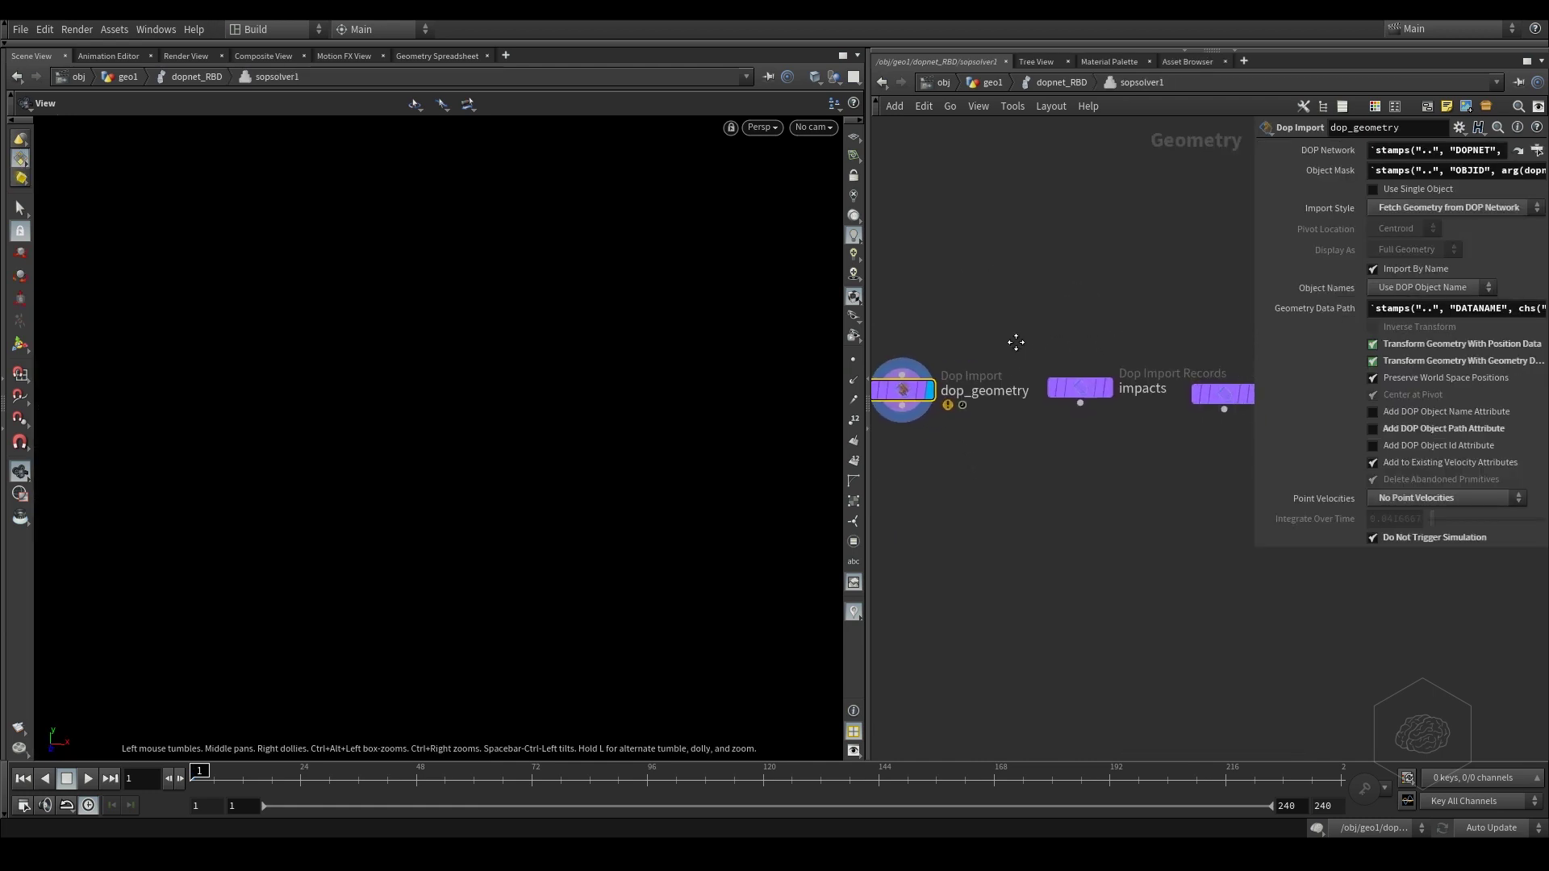
left_click_drag(1005, 277, 861, 428)
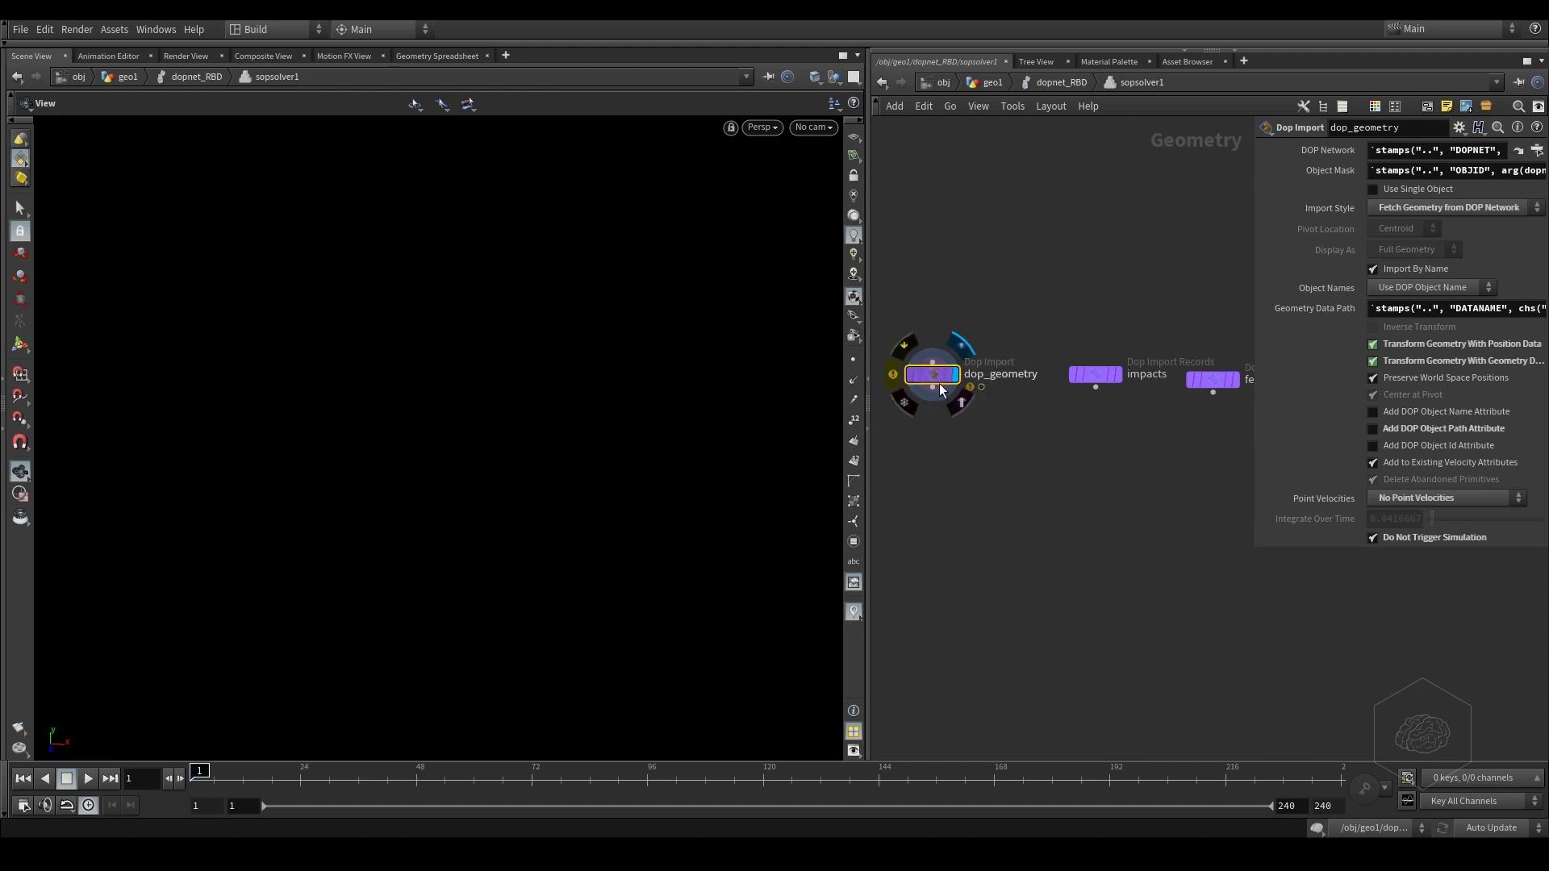
key("Tab")
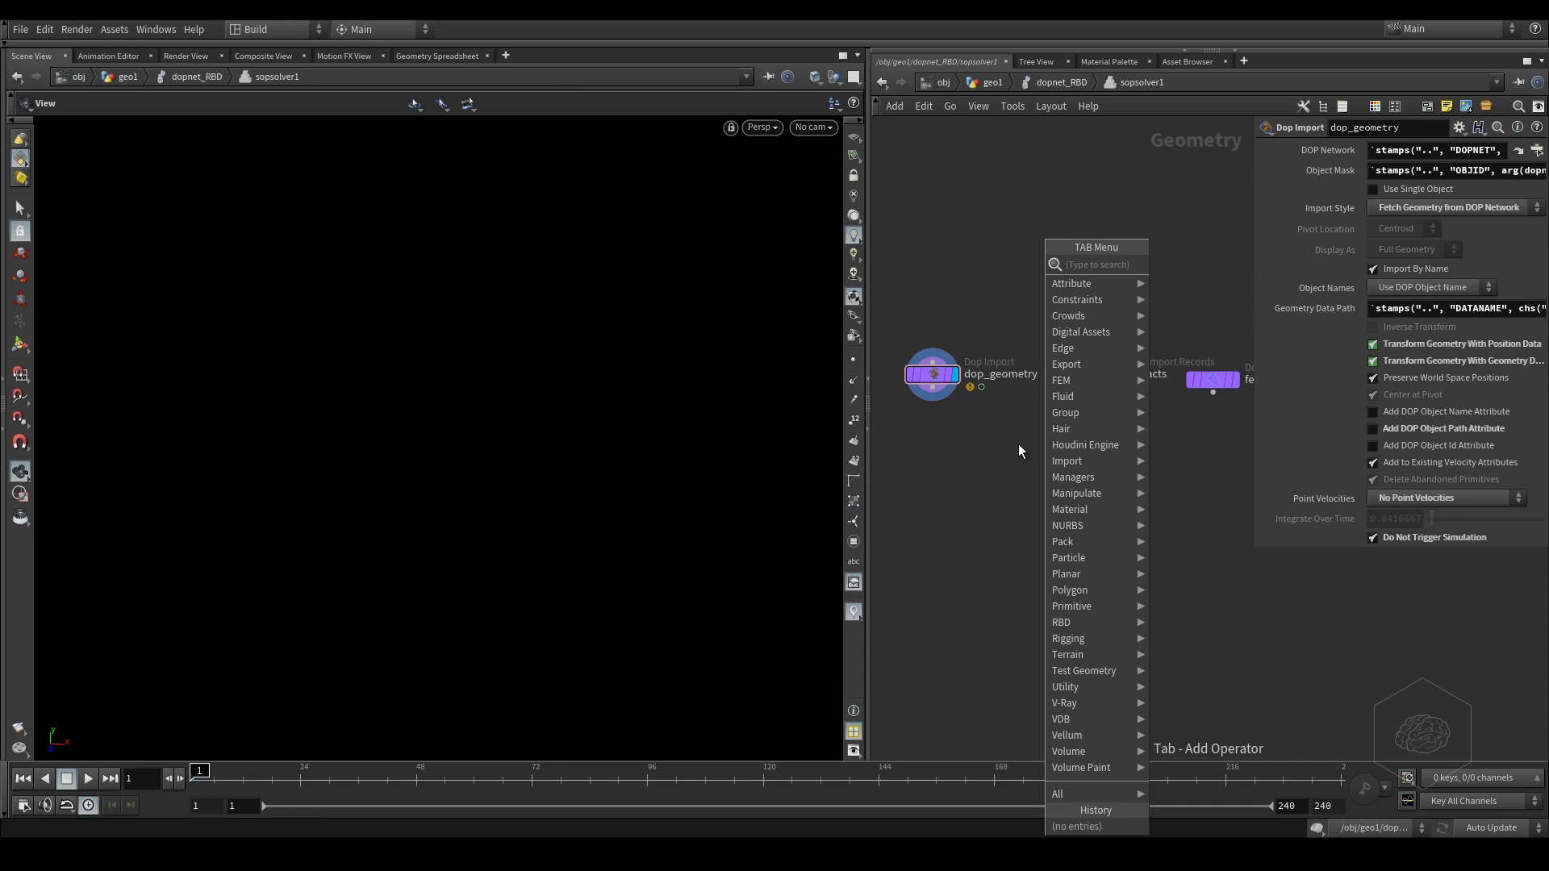
type("obje")
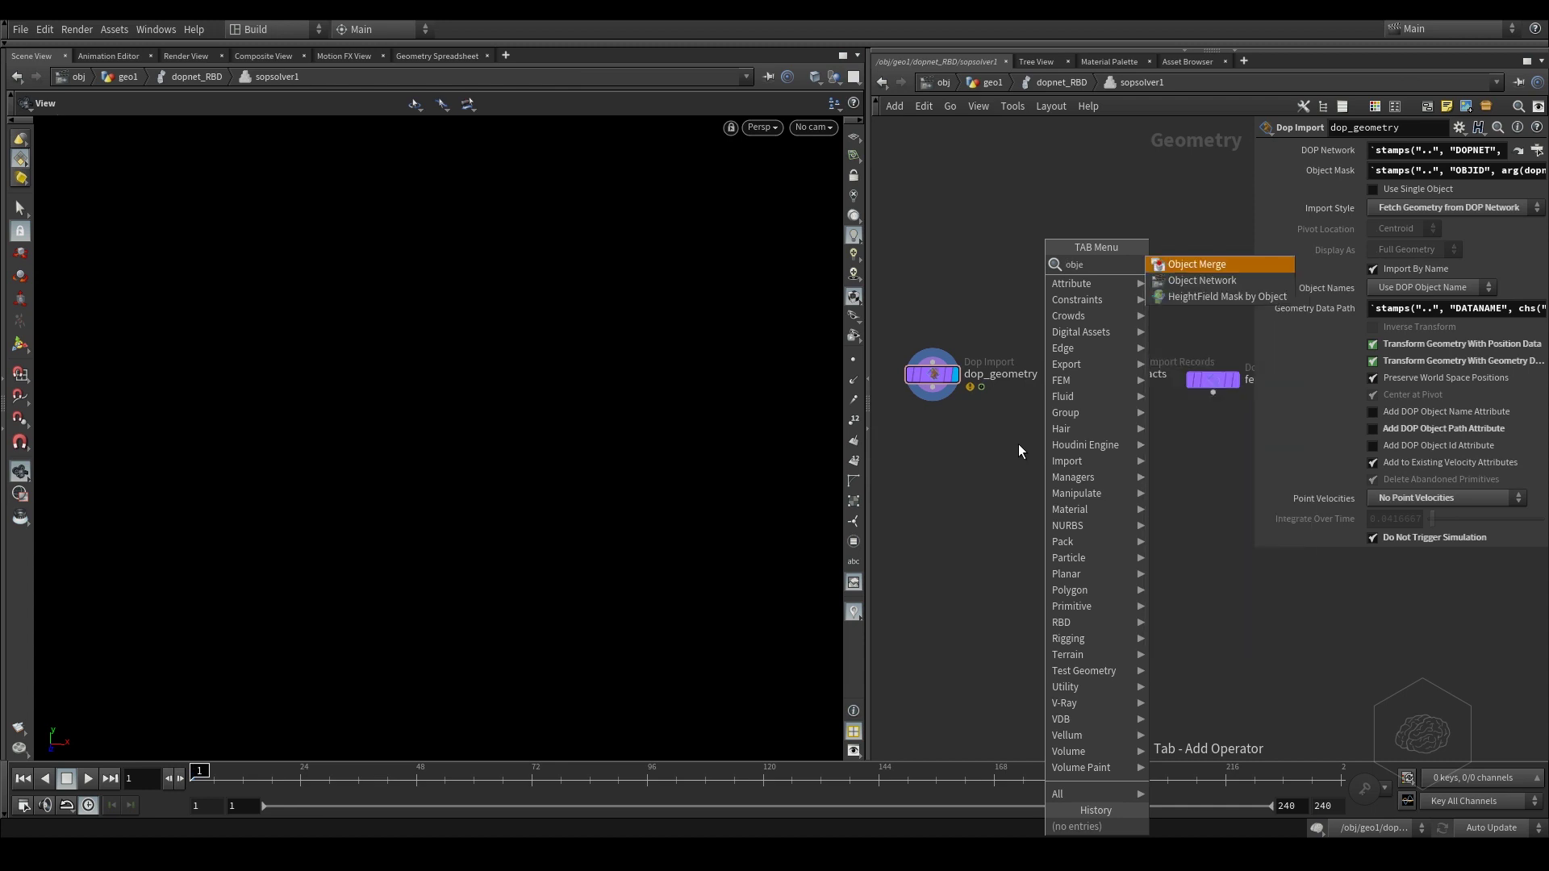
key("Return")
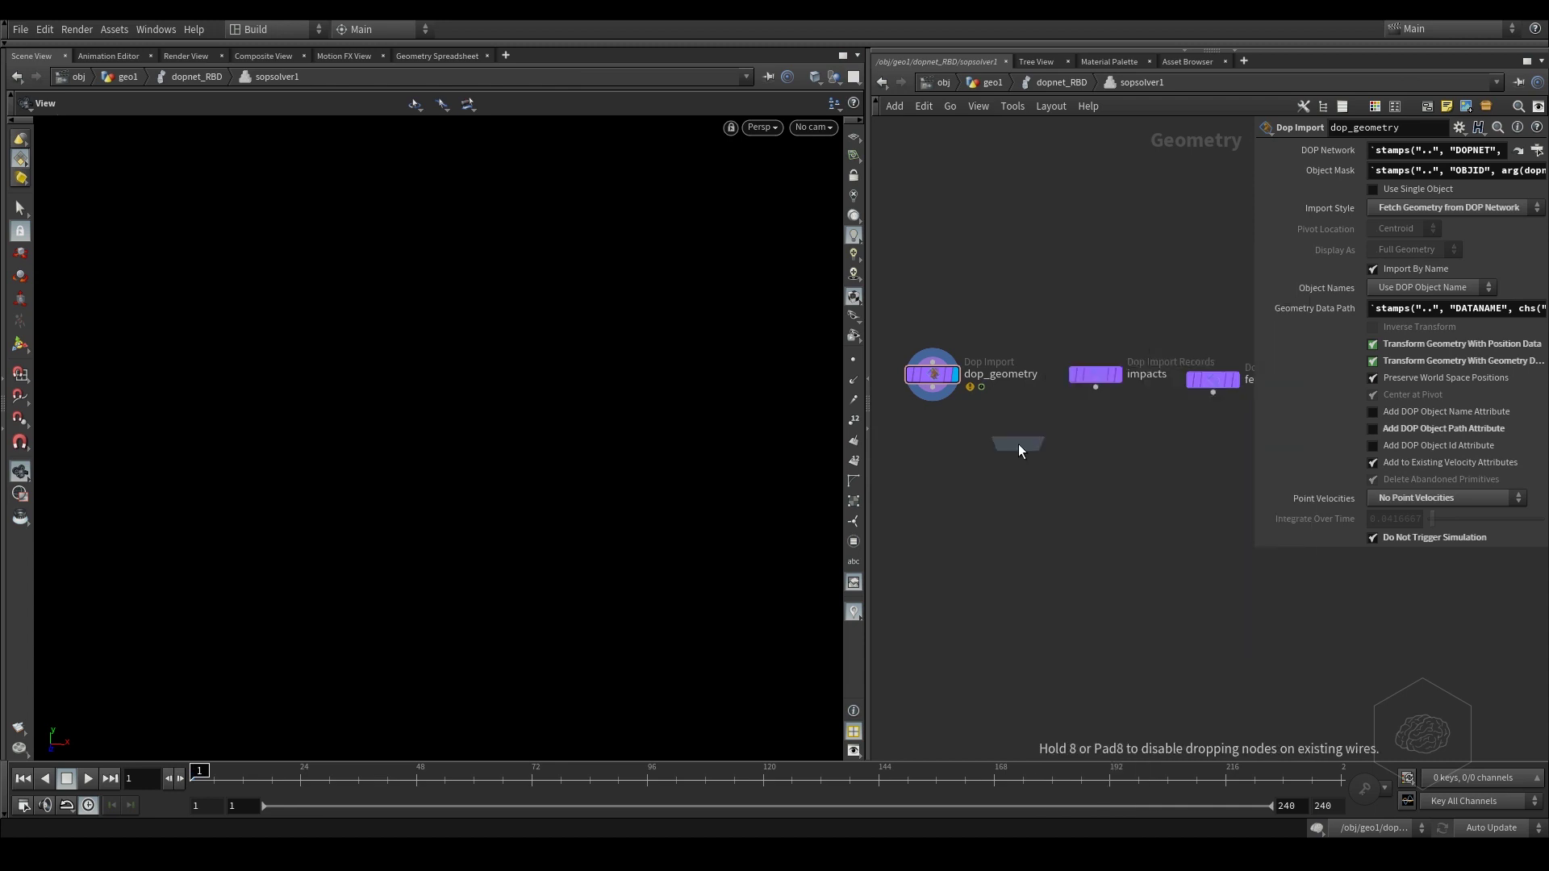
left_click(1038, 437)
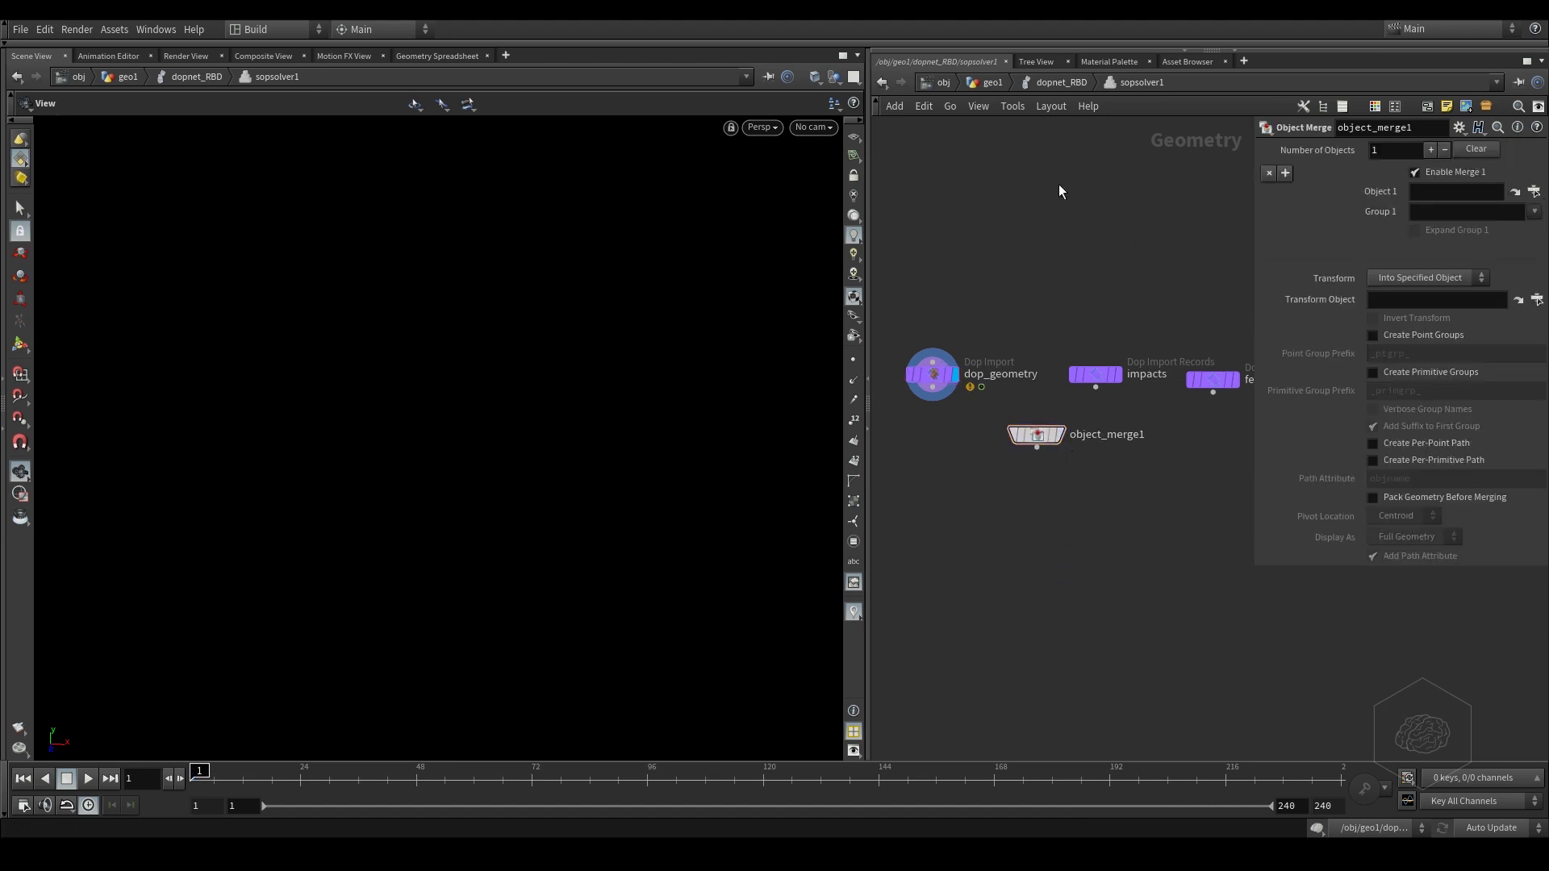
- Go back up to geo1 and examine the OUT_RBD null and the dopnet_RBD node
left_click(1066, 84)
key("u")
key("u")
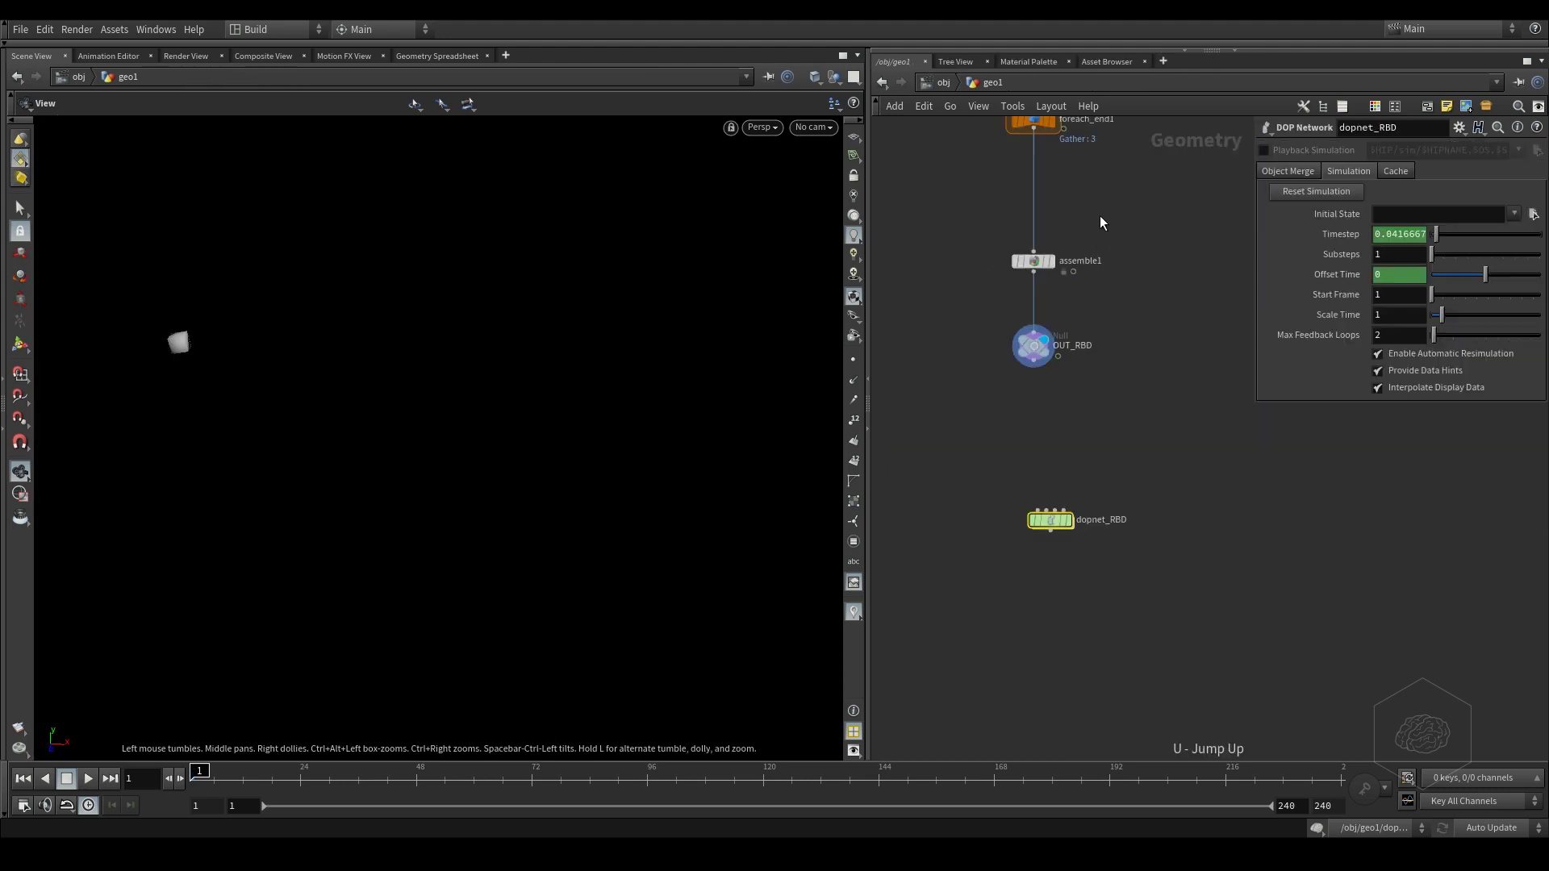
left_click(1006, 456)
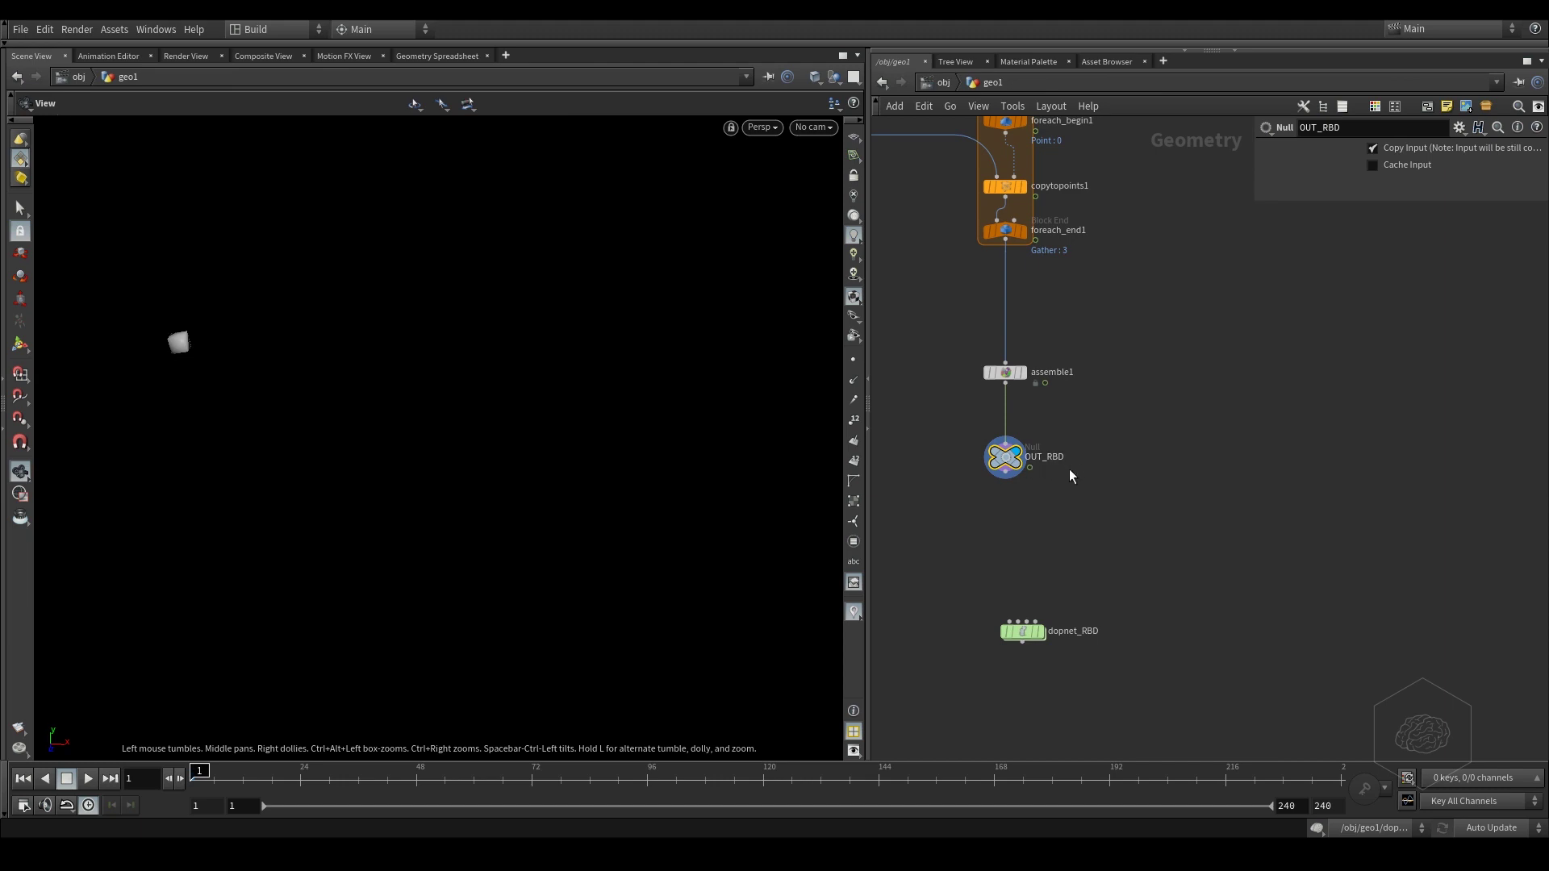
left_click(1022, 630)
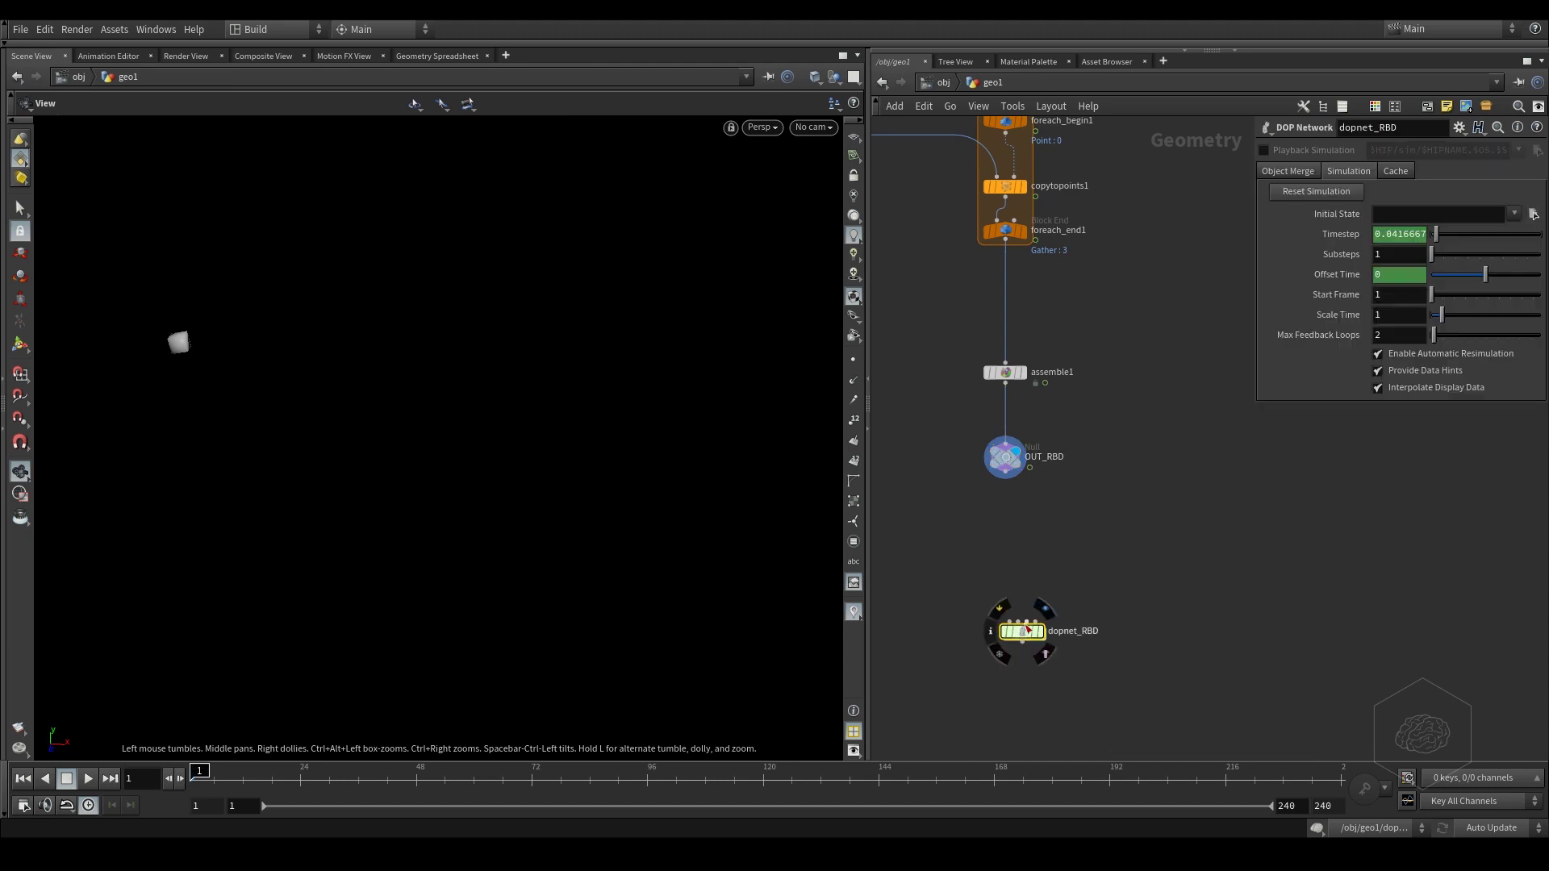
- Return inside sopsolver1 and set object_merge1's Object 1 path to ../../../OUT_RBD/
key("Return")
key("Return")
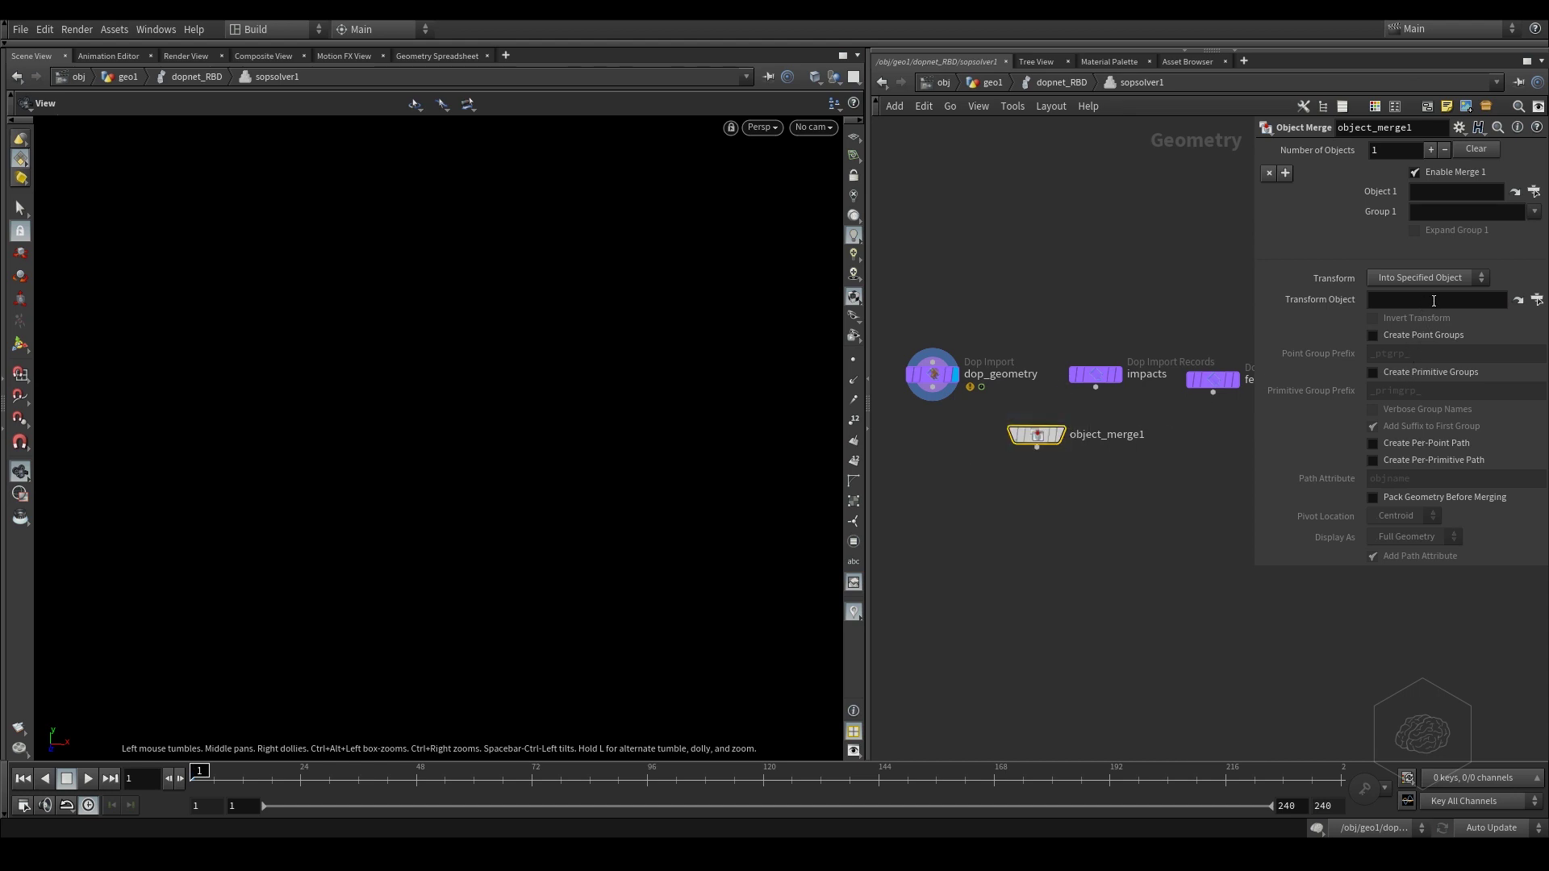
left_click(1450, 199)
type("..")
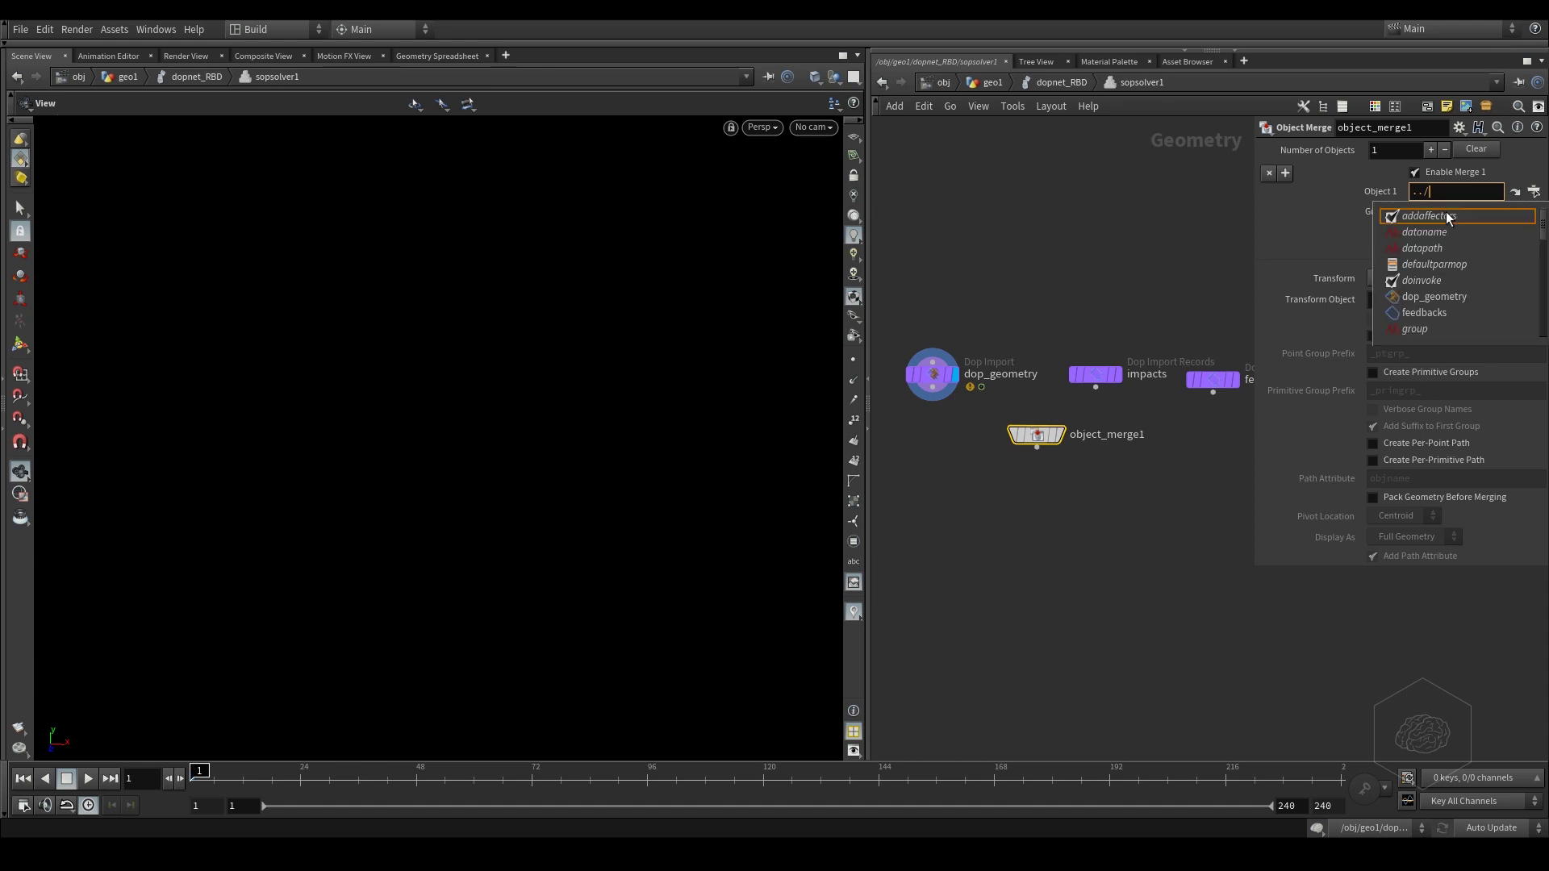
type("/../")
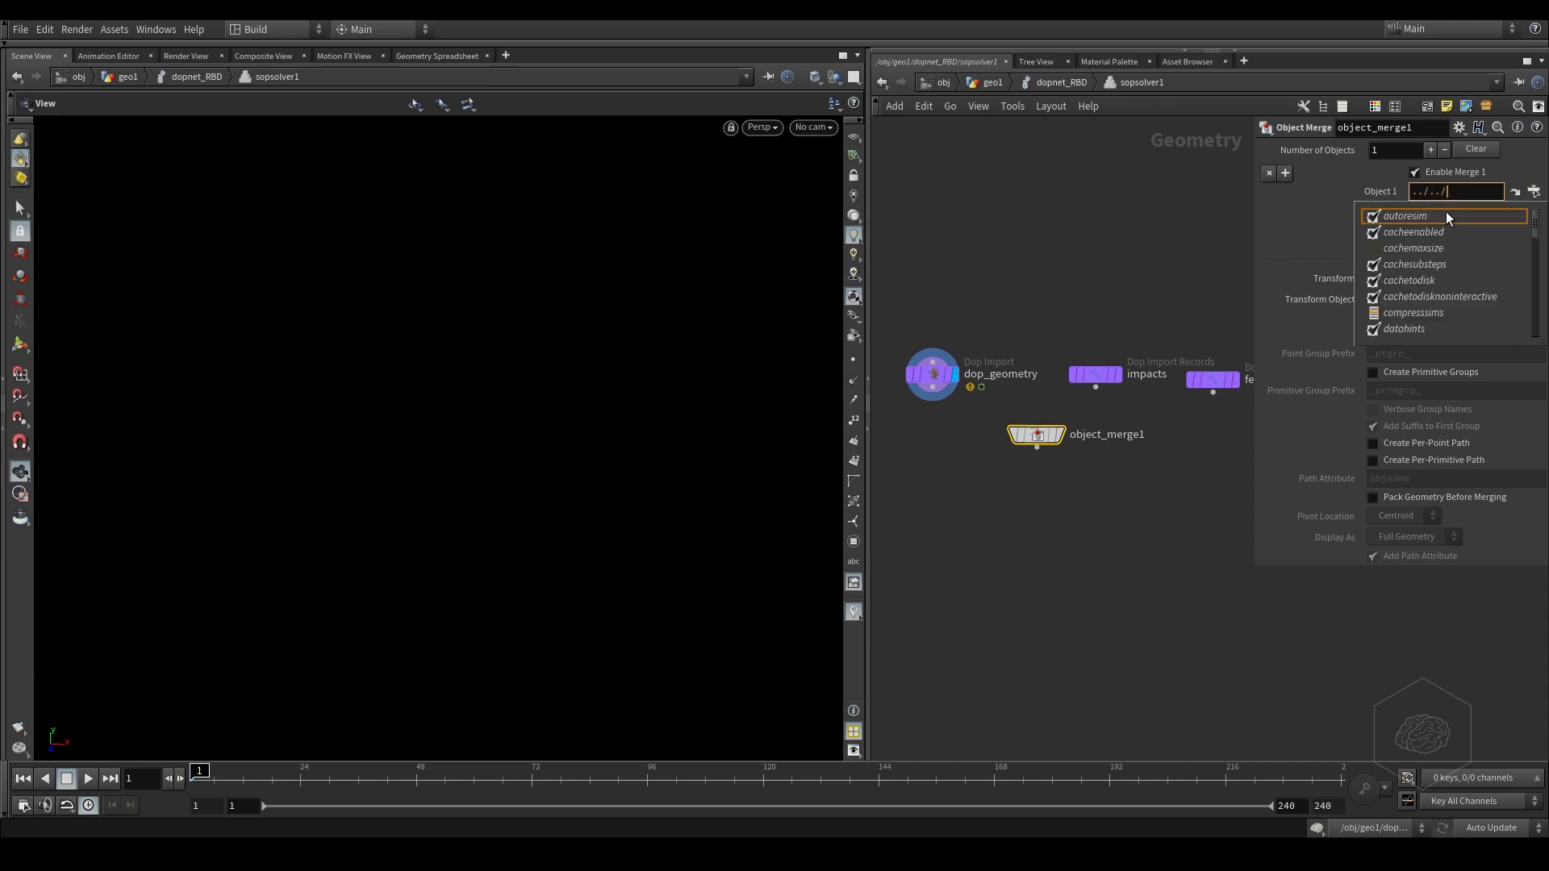
type("../")
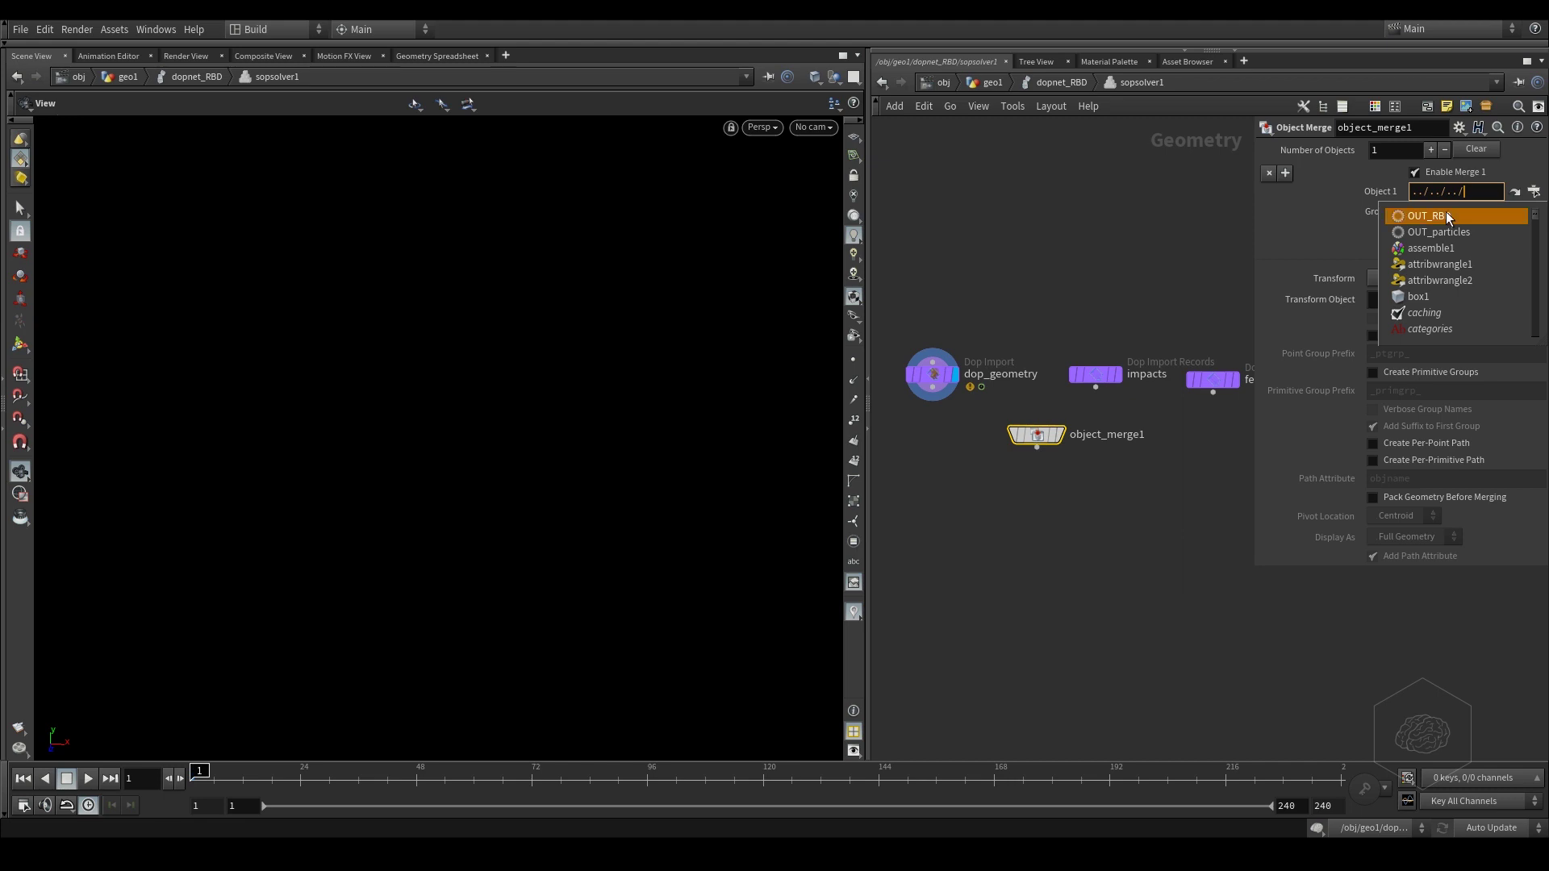
left_click(1446, 215)
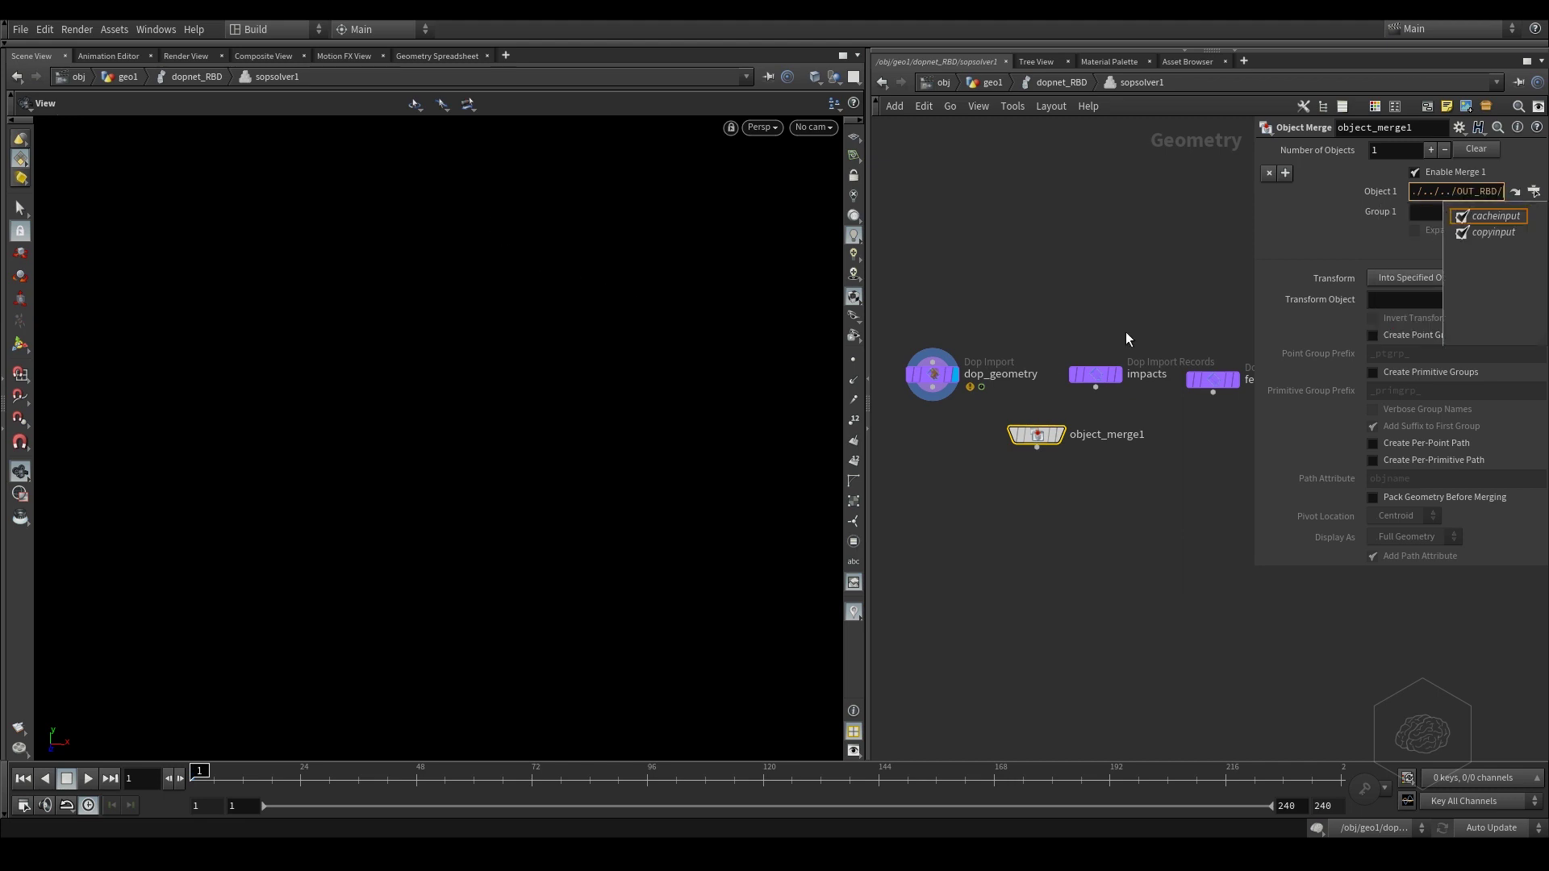
- Add a Merge node, move the impacts node aside, and connect dop_geometry and object_merge1 into the merge
key("Tab")
type("merge")
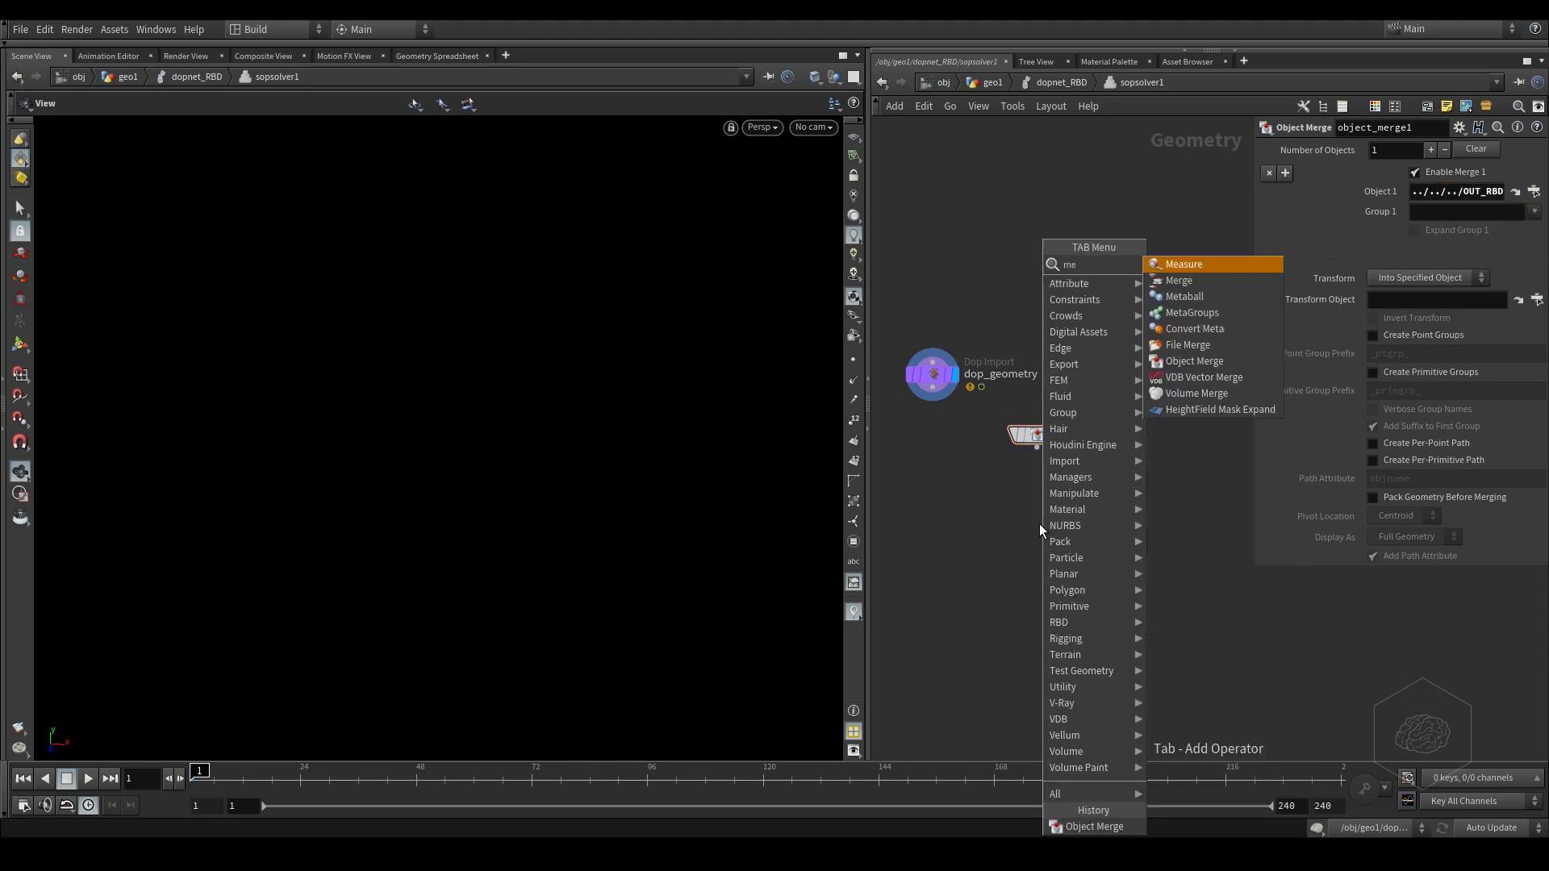
key("Return")
left_click(1039, 525)
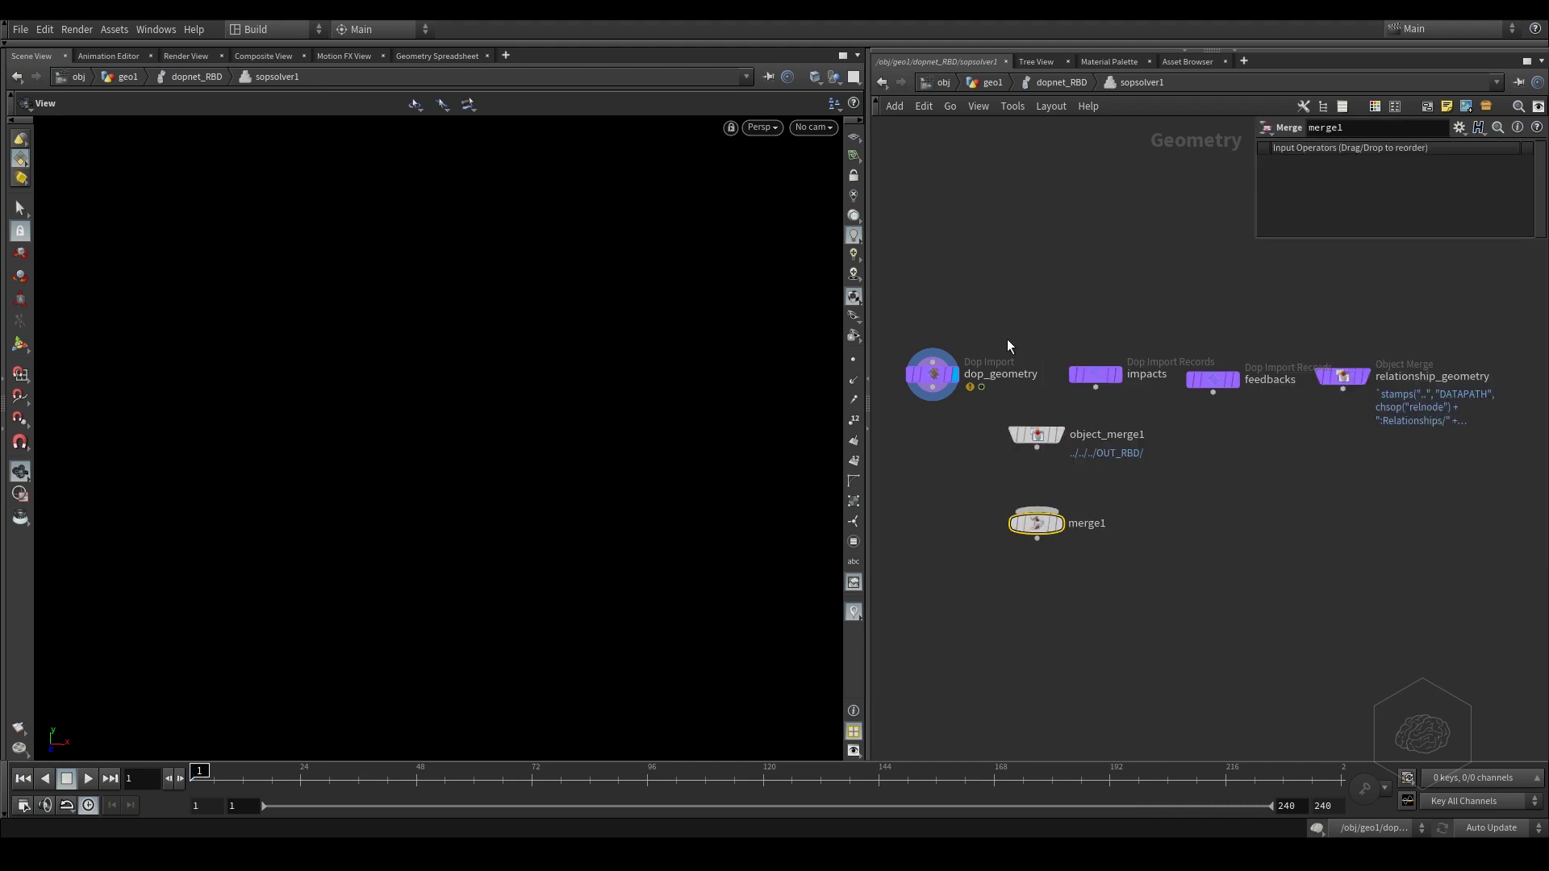
left_click_drag(1065, 288, 937, 412)
left_click(1095, 375, "ctrl")
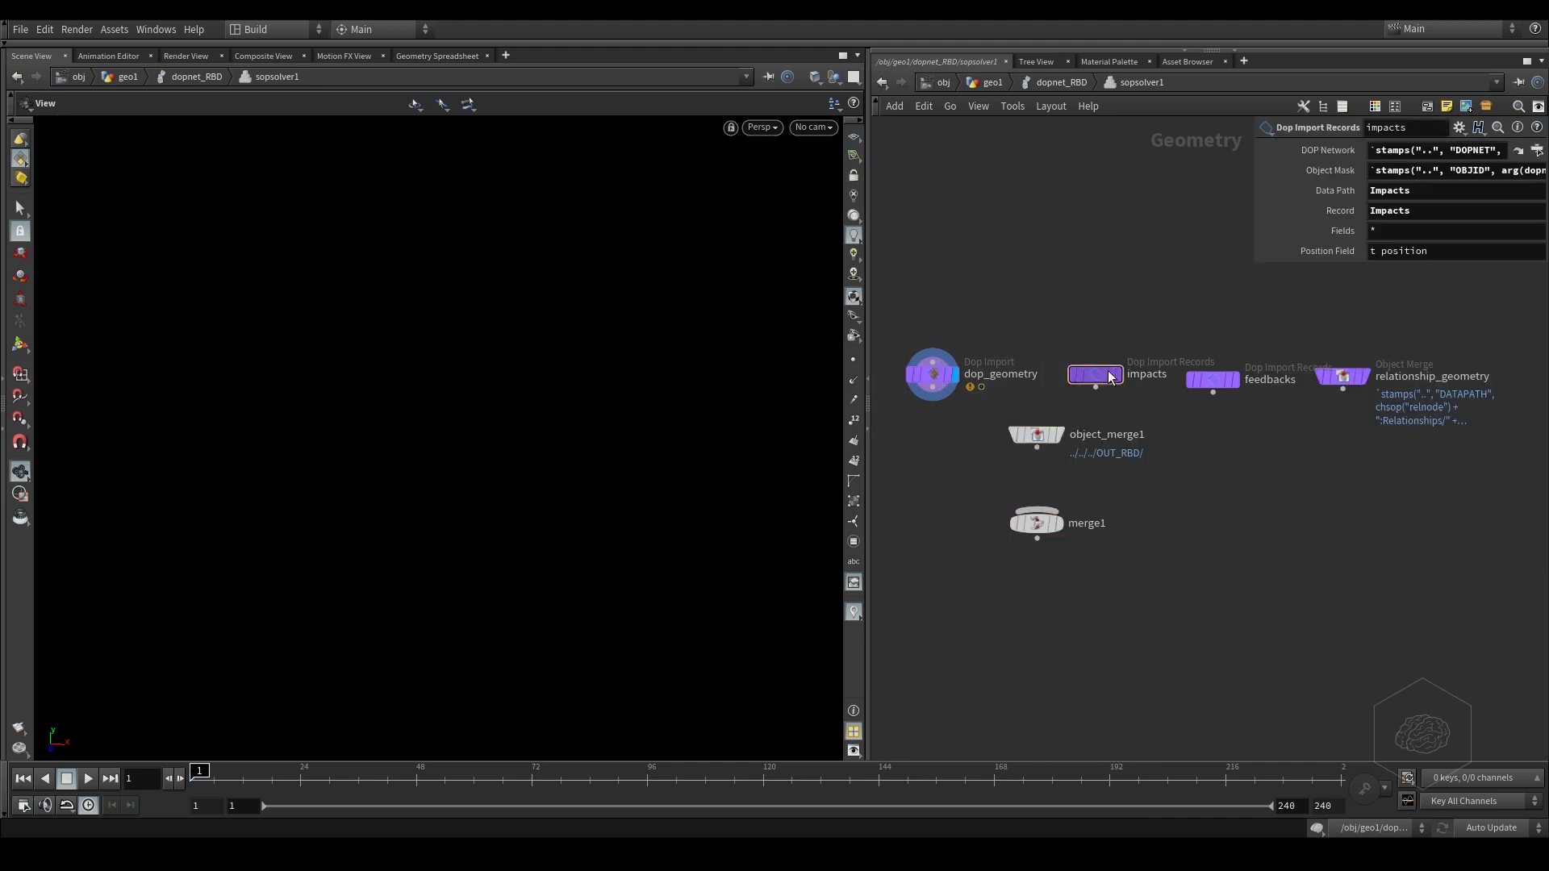
left_click_drag(1095, 374, 1155, 319)
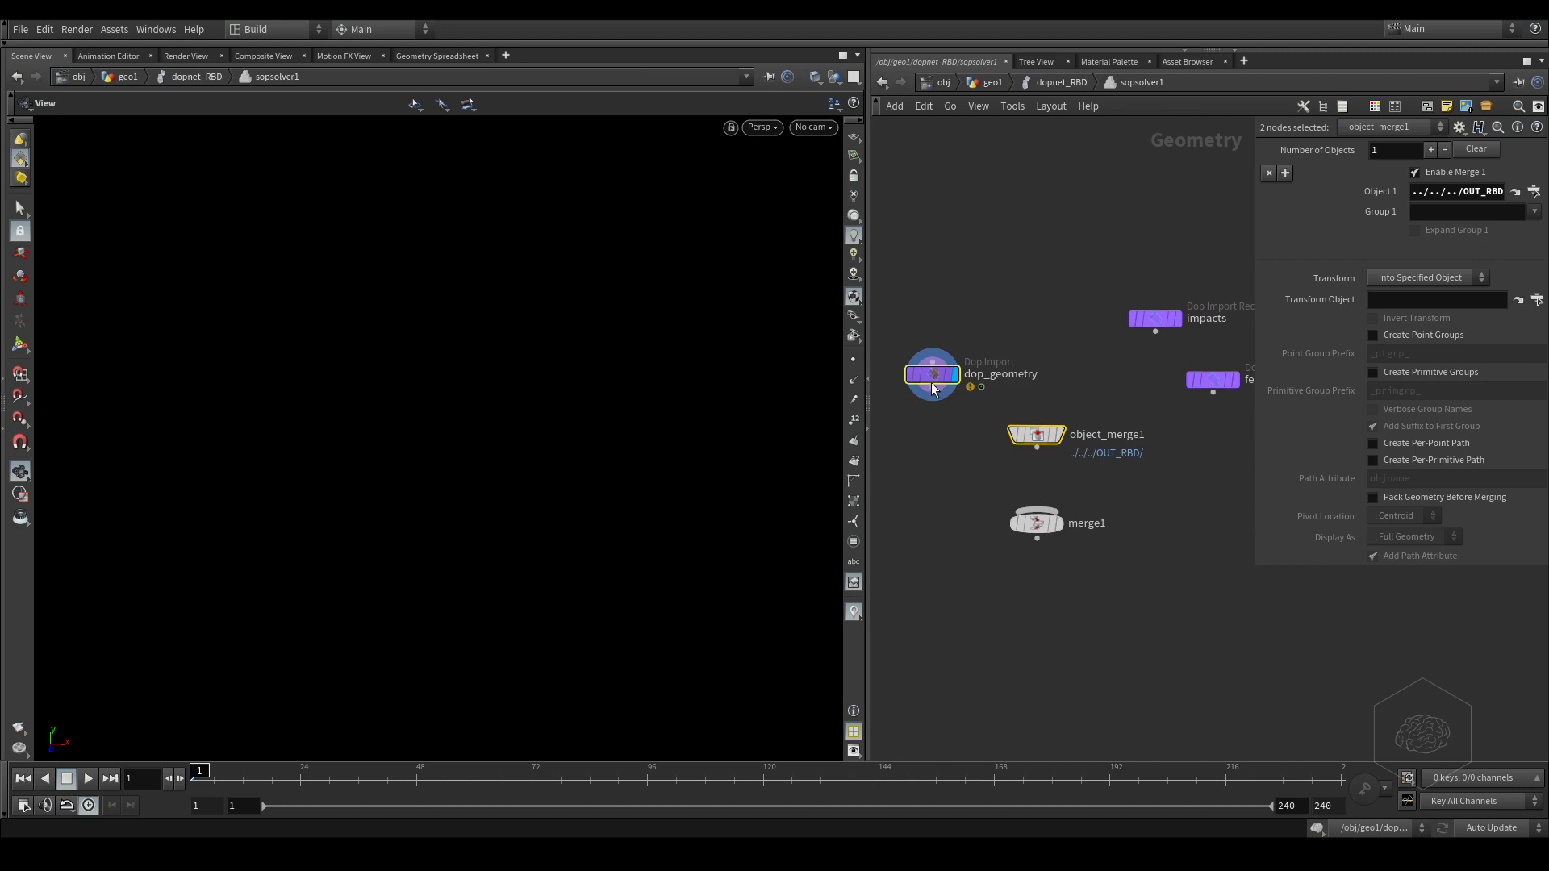
left_click_drag(933, 386, 969, 534)
- Add a Null below merge1, name it OUT_Sop_Solver, and make it the displayed output
key("Tab")
mouse_move(980, 592)
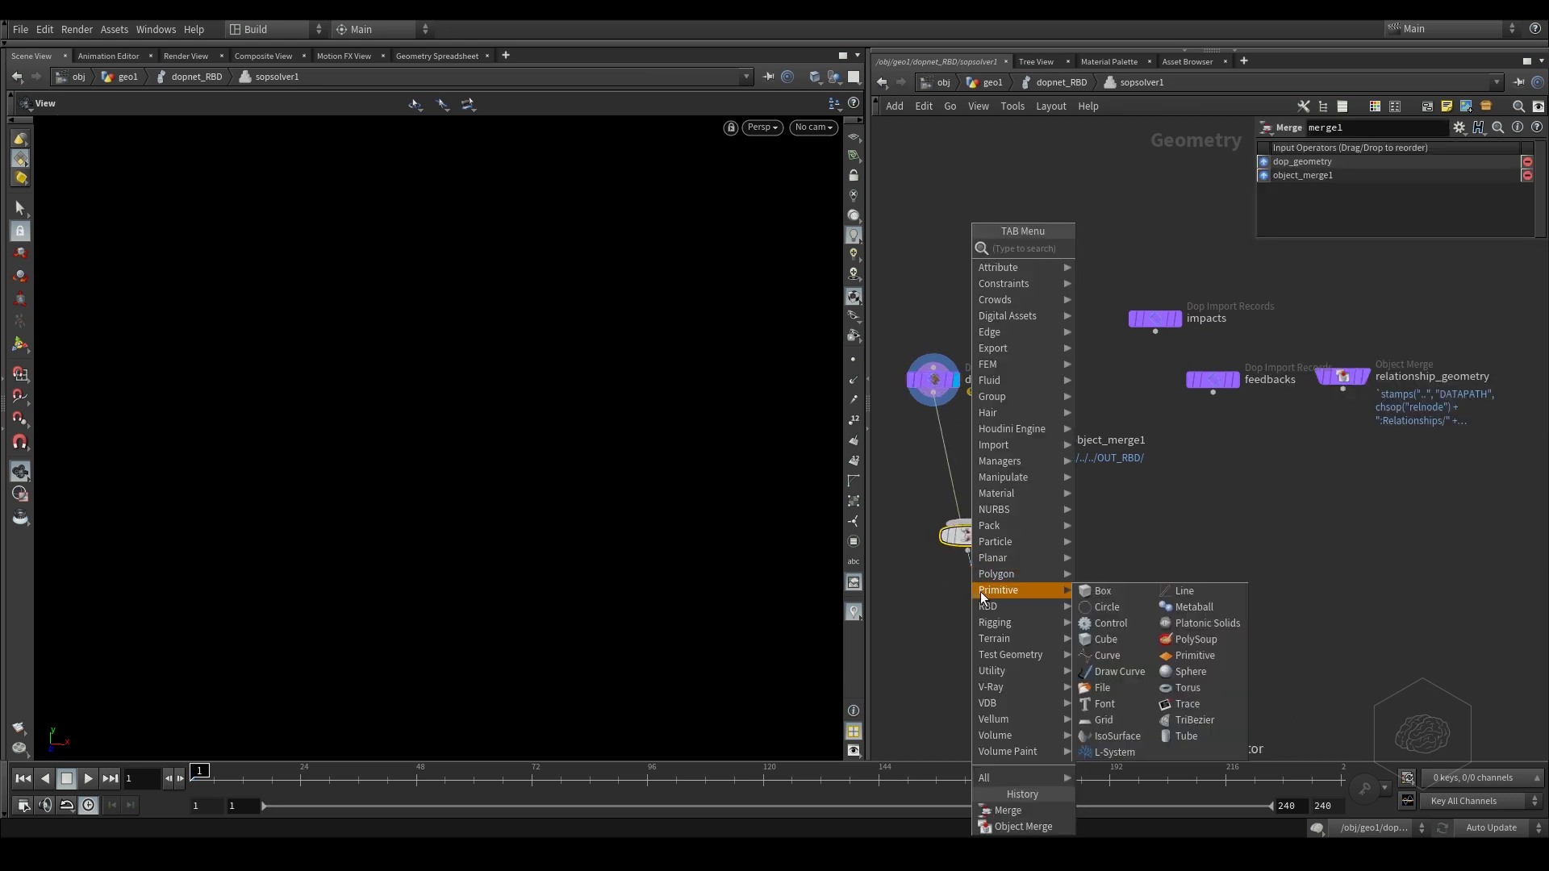
type("null")
key("Return")
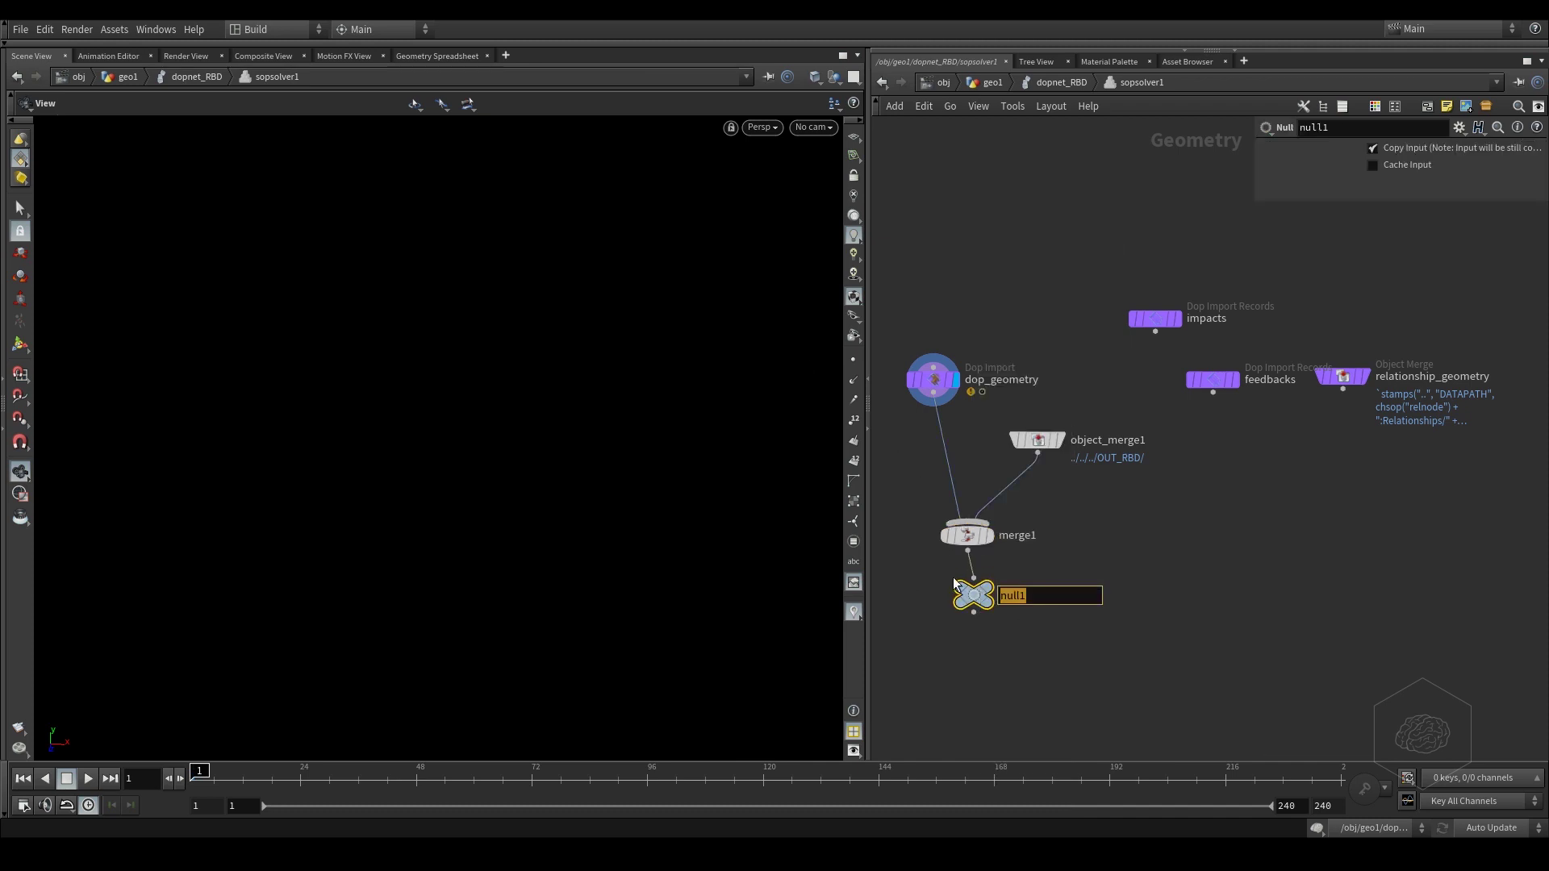
type("OUT_Sop_Solver")
key("Return")
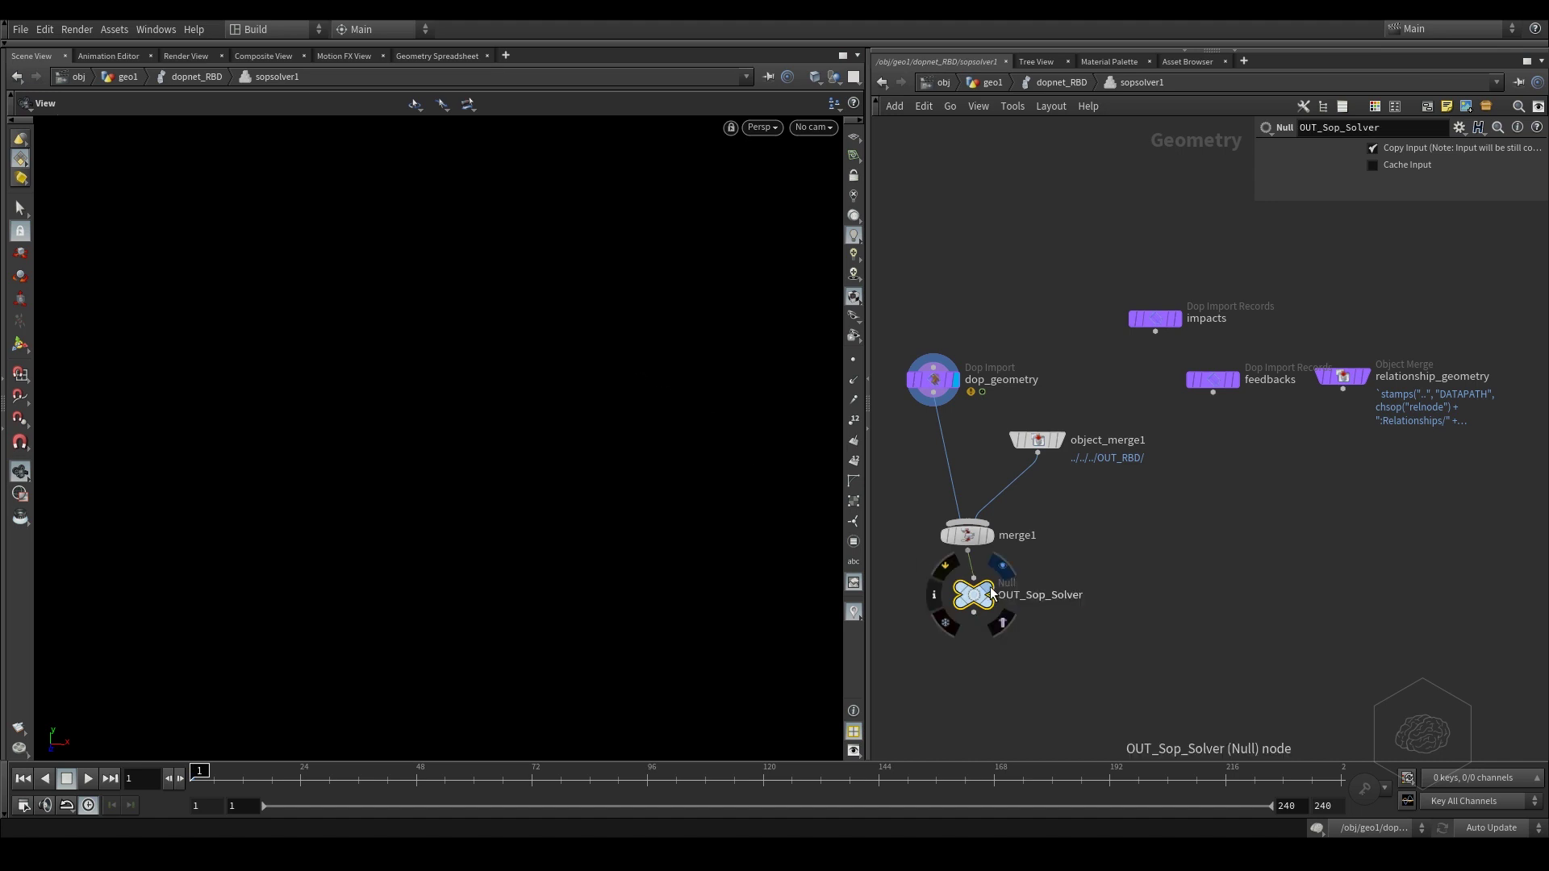
left_click(989, 594)
left_click_drag(970, 603, 963, 616)
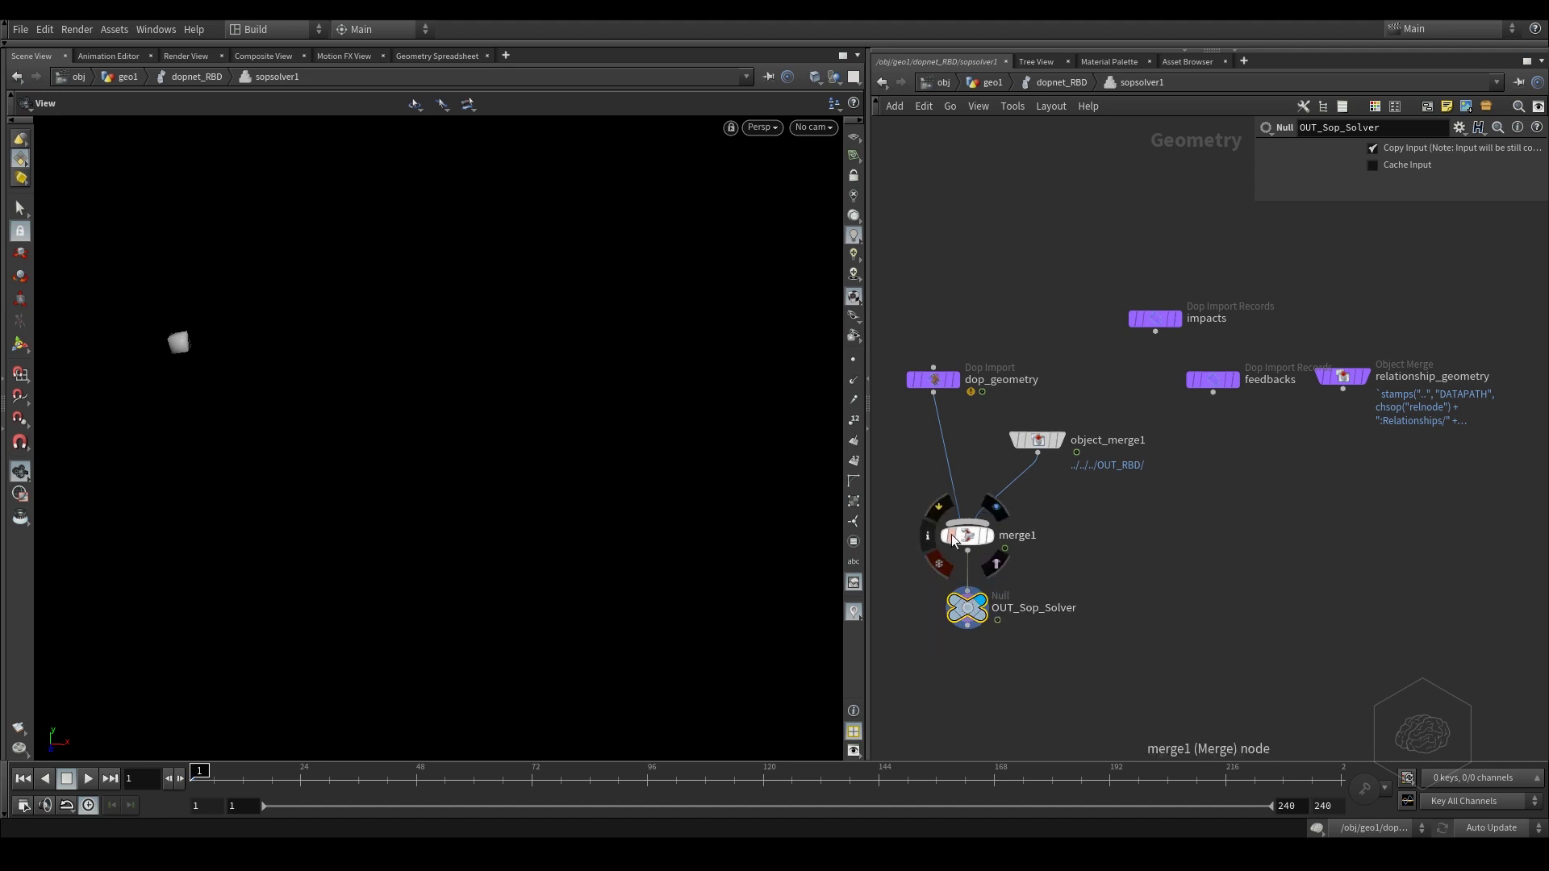
- Go up to dopnet_RBD, check the node chain down to output, and scrub the simulation to about frame 37 and back to frame 1
mouse_move(195, 771)
left_mouse_down()
mouse_move(404, 788)
mouse_move(184, 760)
left_mouse_up()
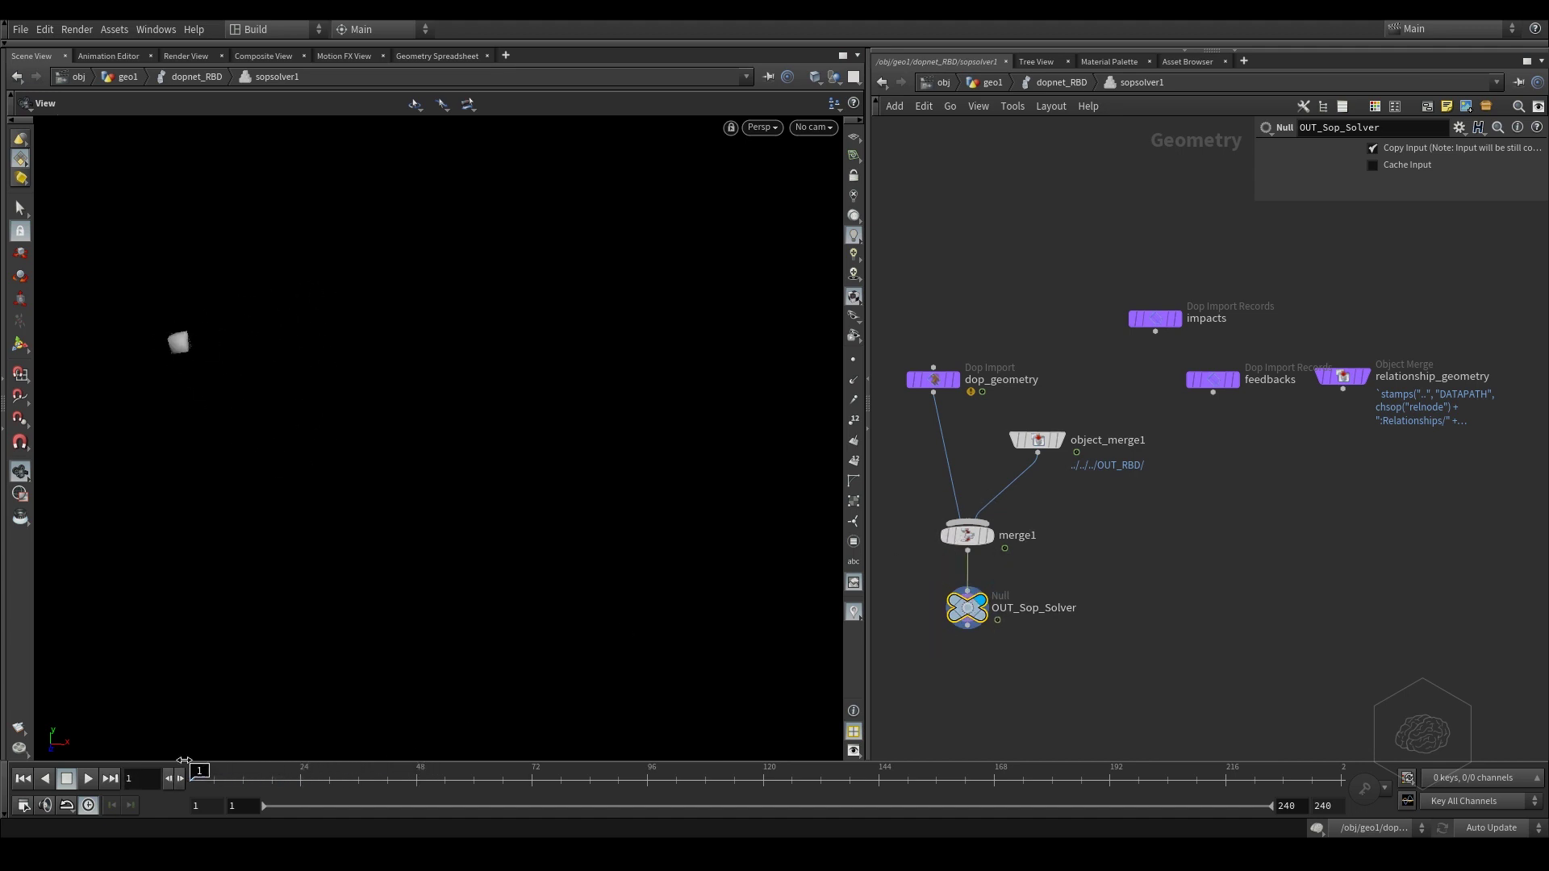
left_click(1065, 83)
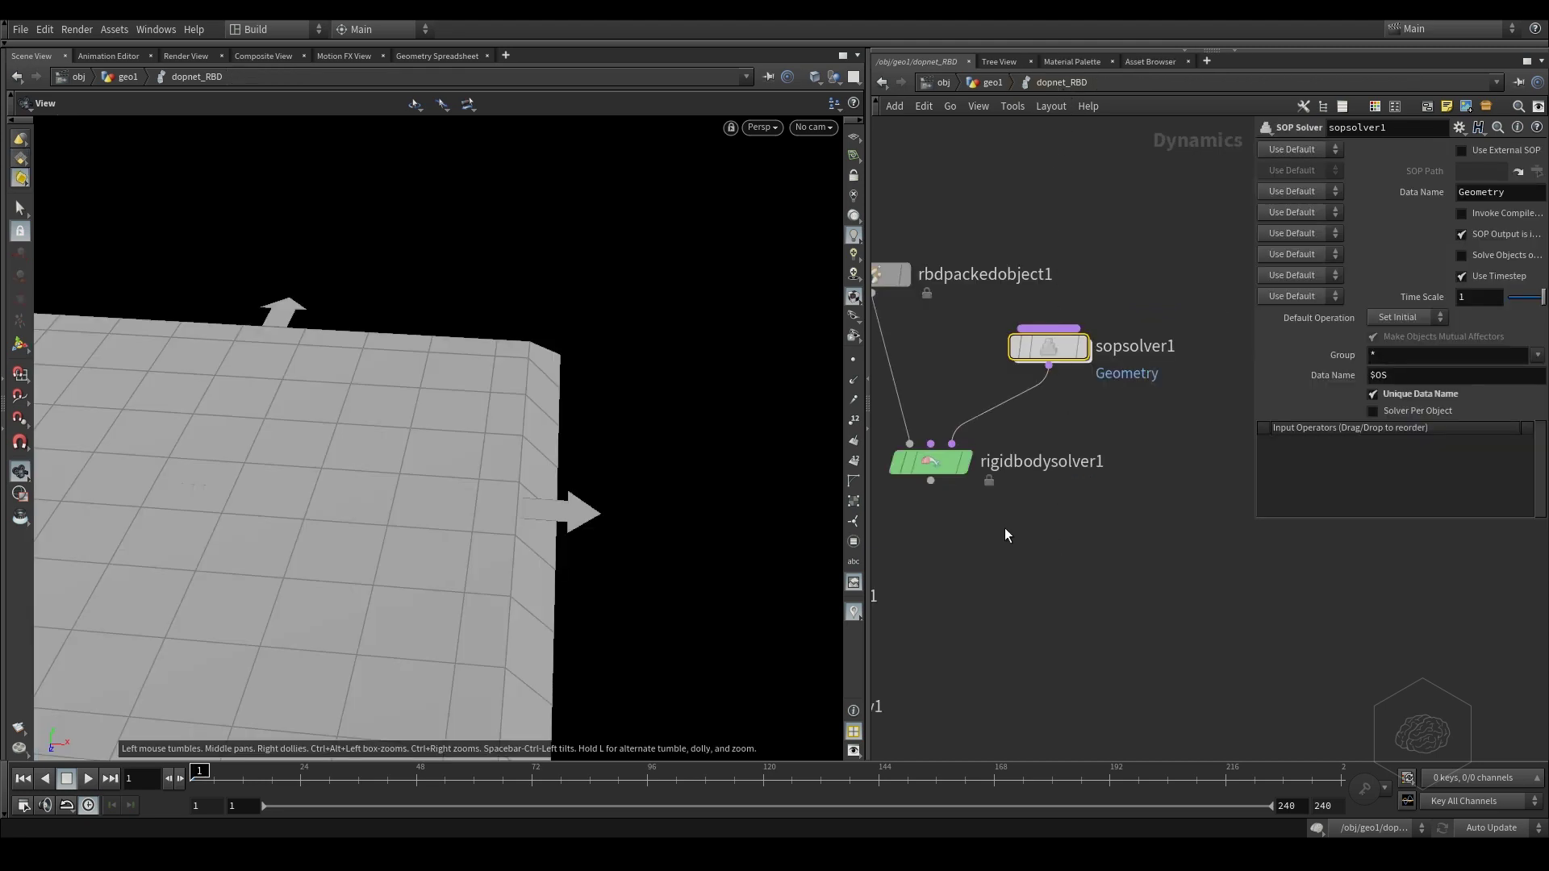
middle_click_drag(1005, 527, 1106, 323)
left_click(1058, 370)
left_click(954, 467)
left_click(1020, 389)
left_click(986, 583)
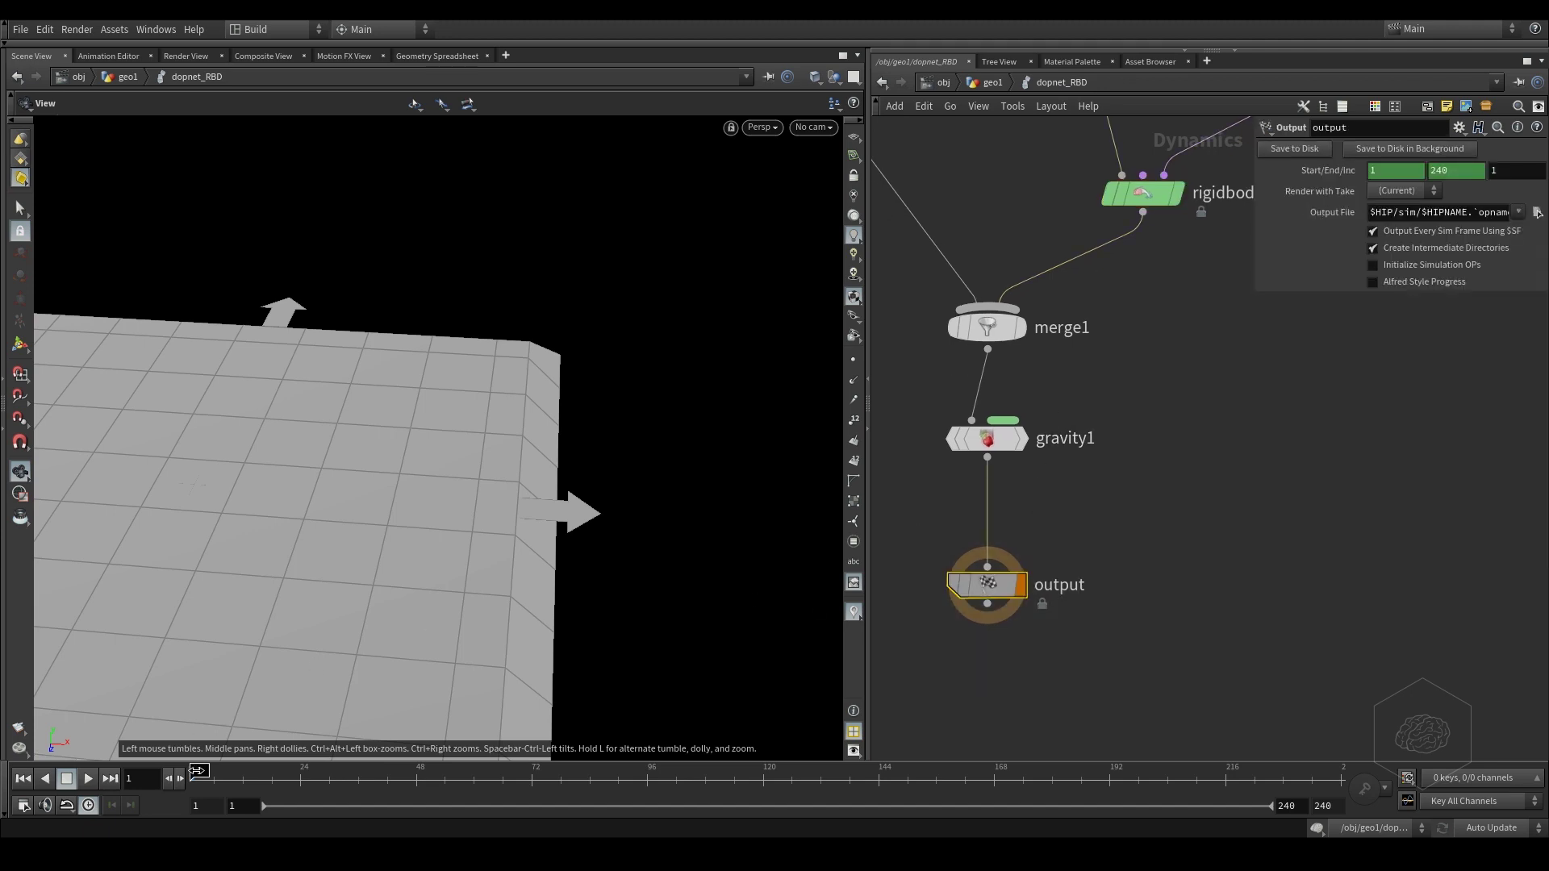
left_click_drag(197, 771, 363, 771)
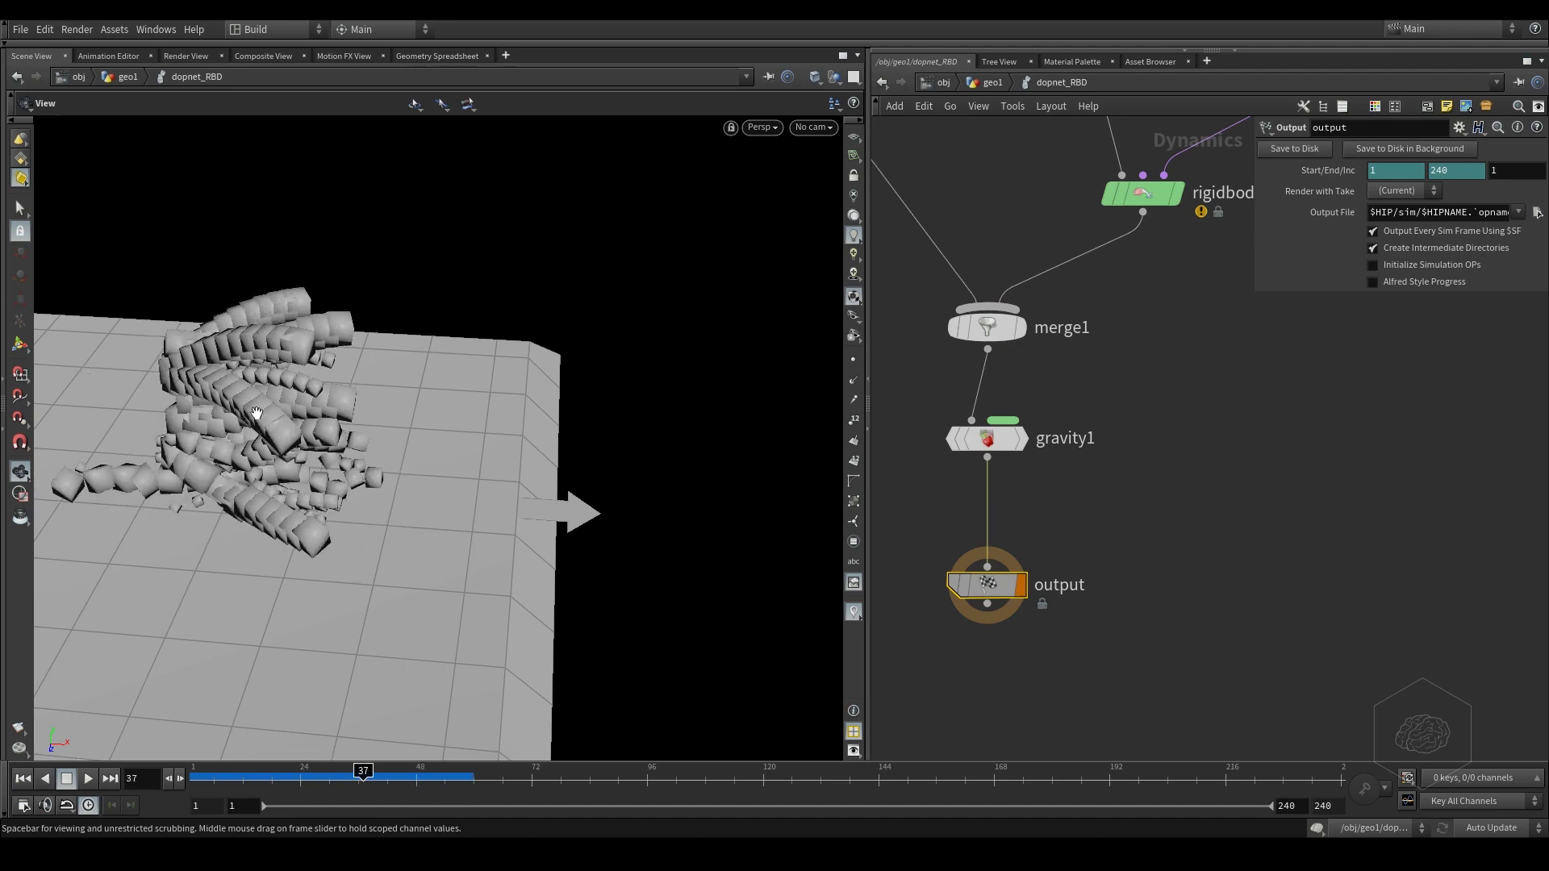
left_click_drag(304, 422, 361, 522)
left_click_drag(352, 778, 165, 721)
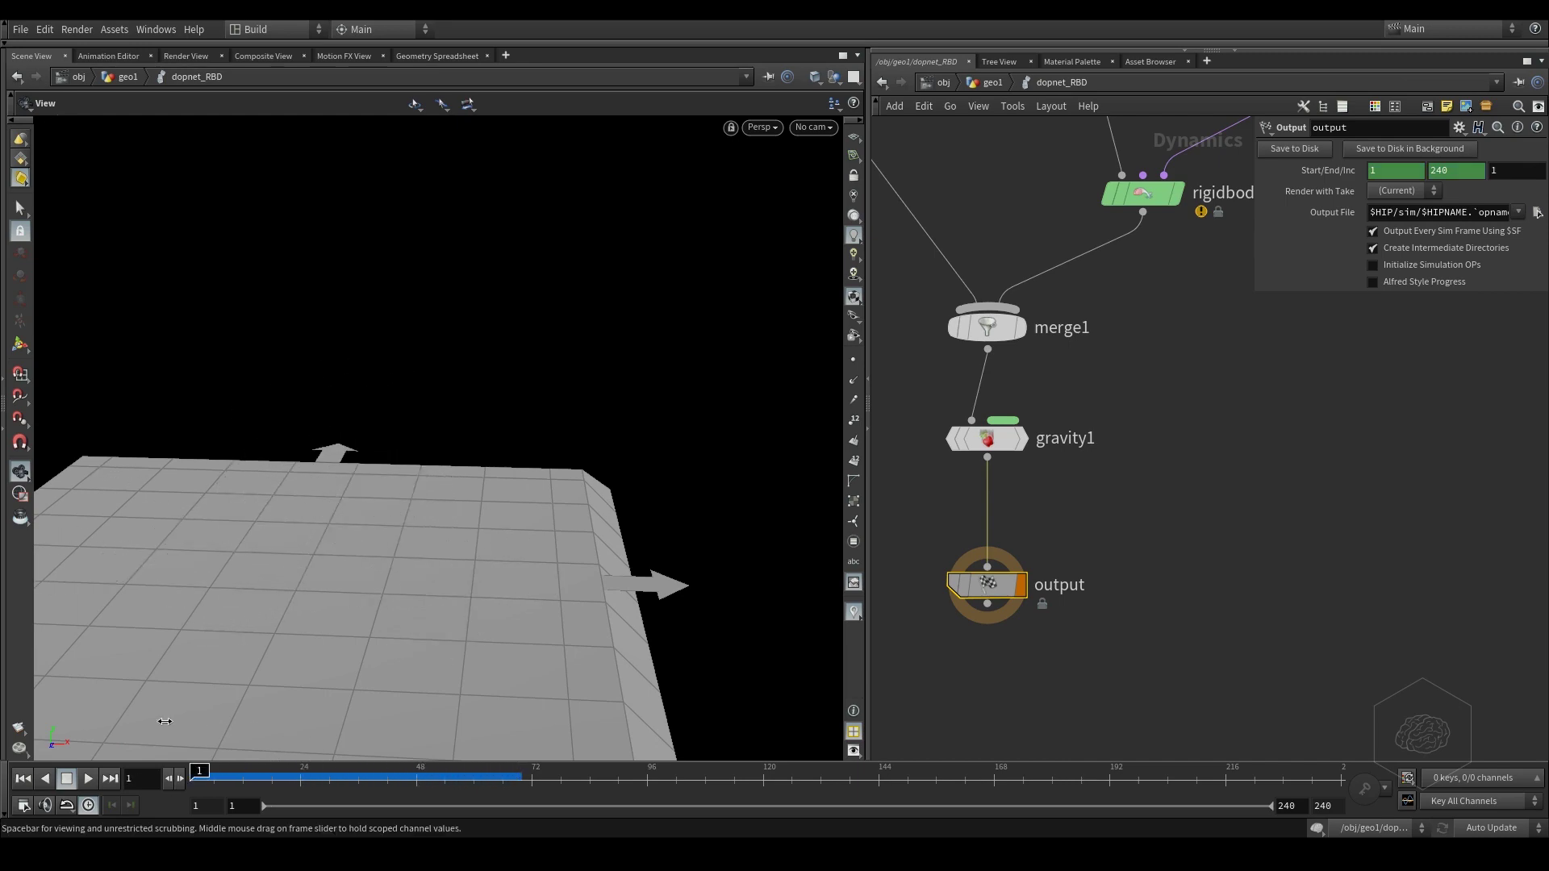
- Go up to geo1 and inspect the geometry info of the OUT_RBD null
left_click(998, 84)
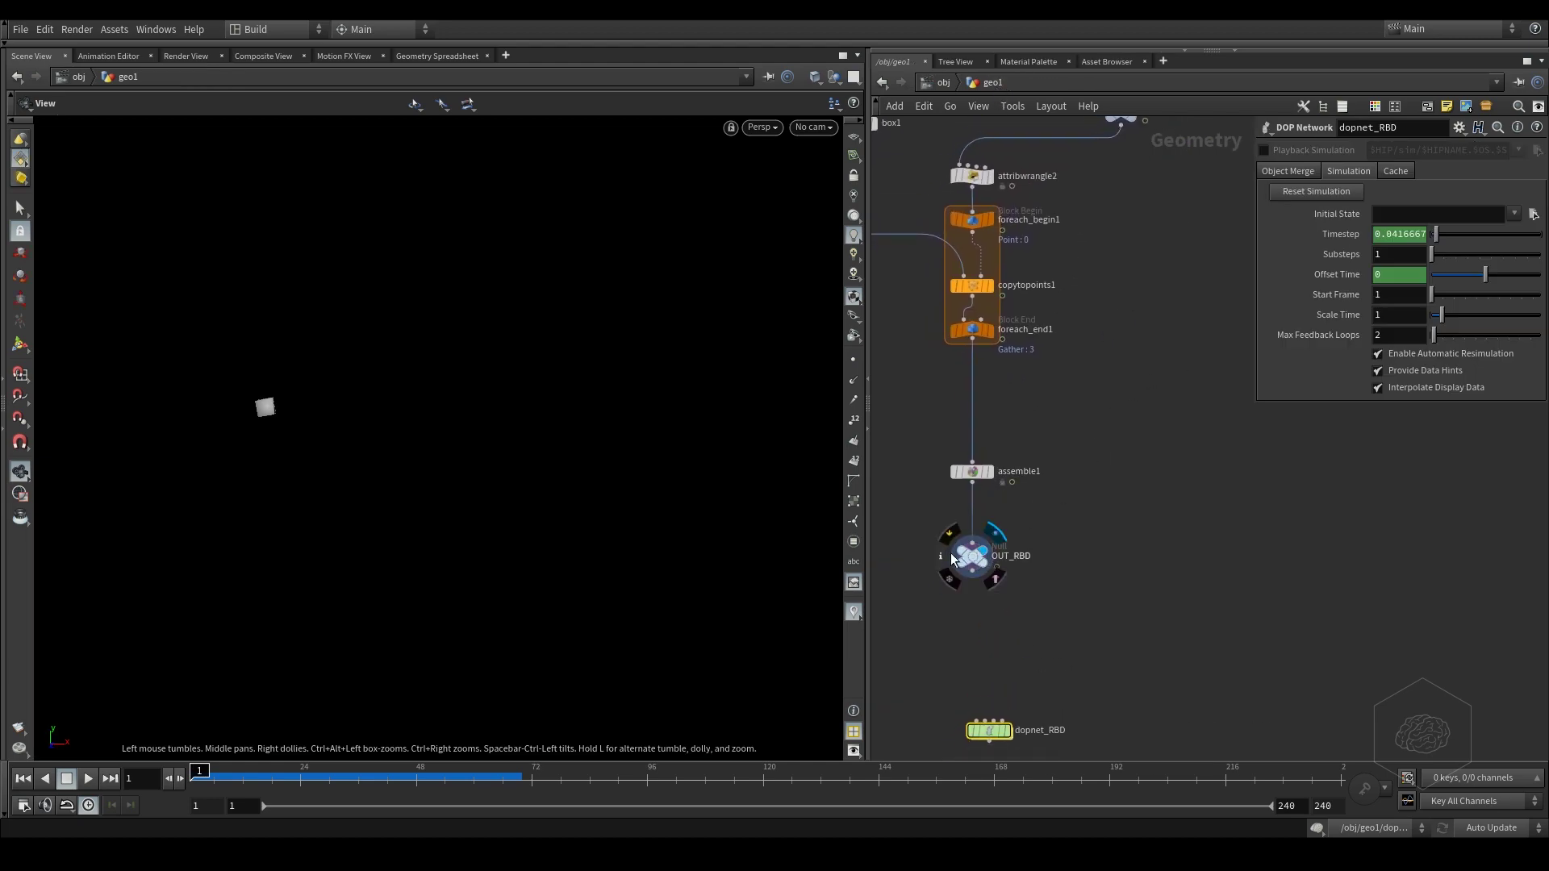
left_click(940, 556)
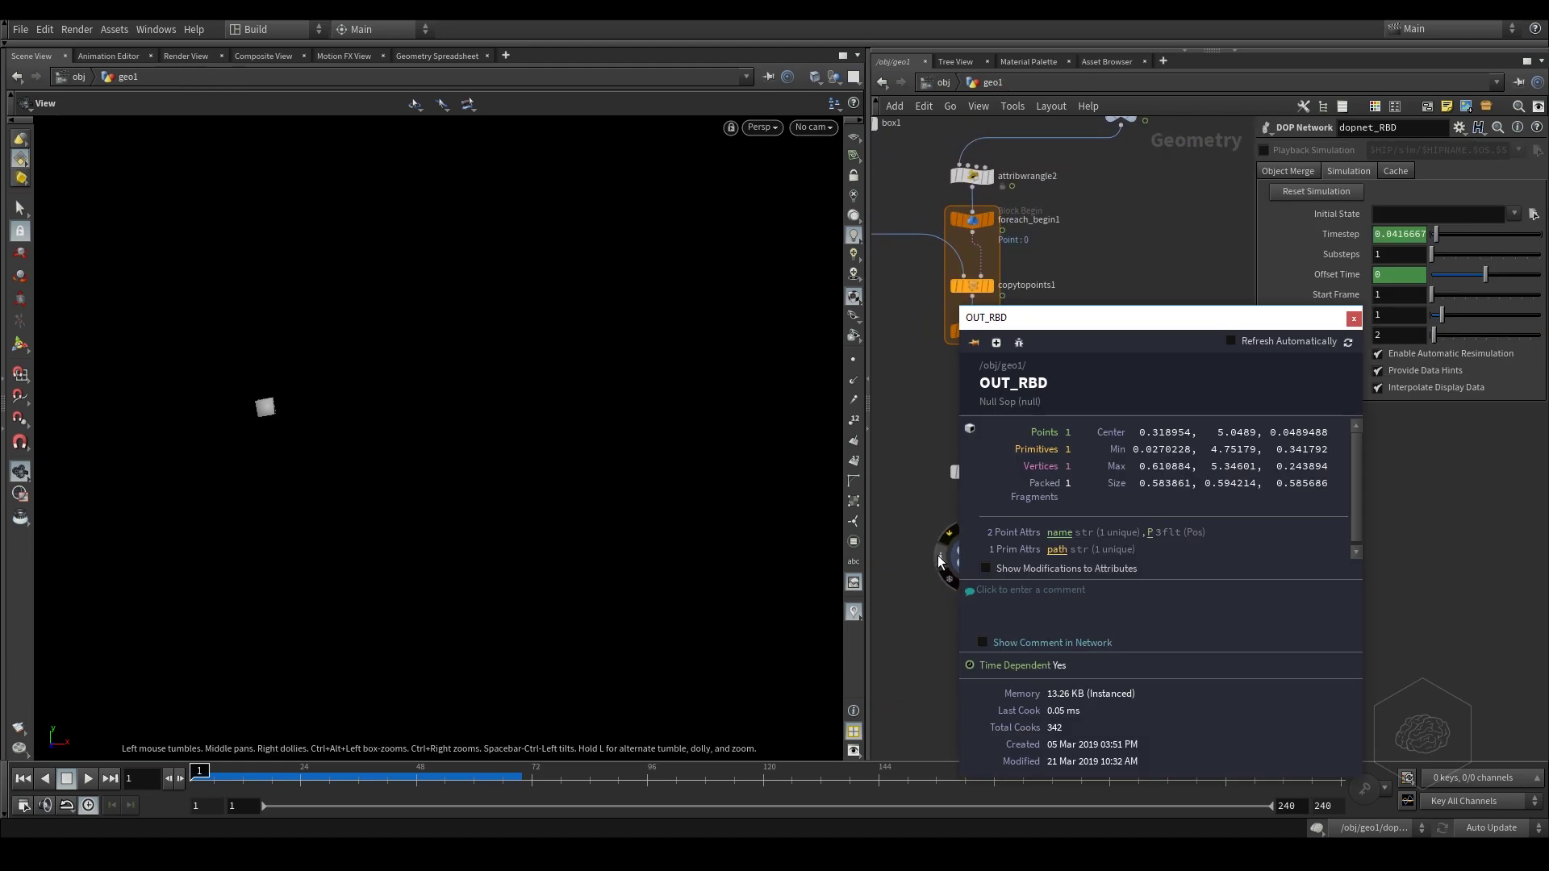
left_click(1108, 623)
left_click_drag(1099, 323, 617, 182)
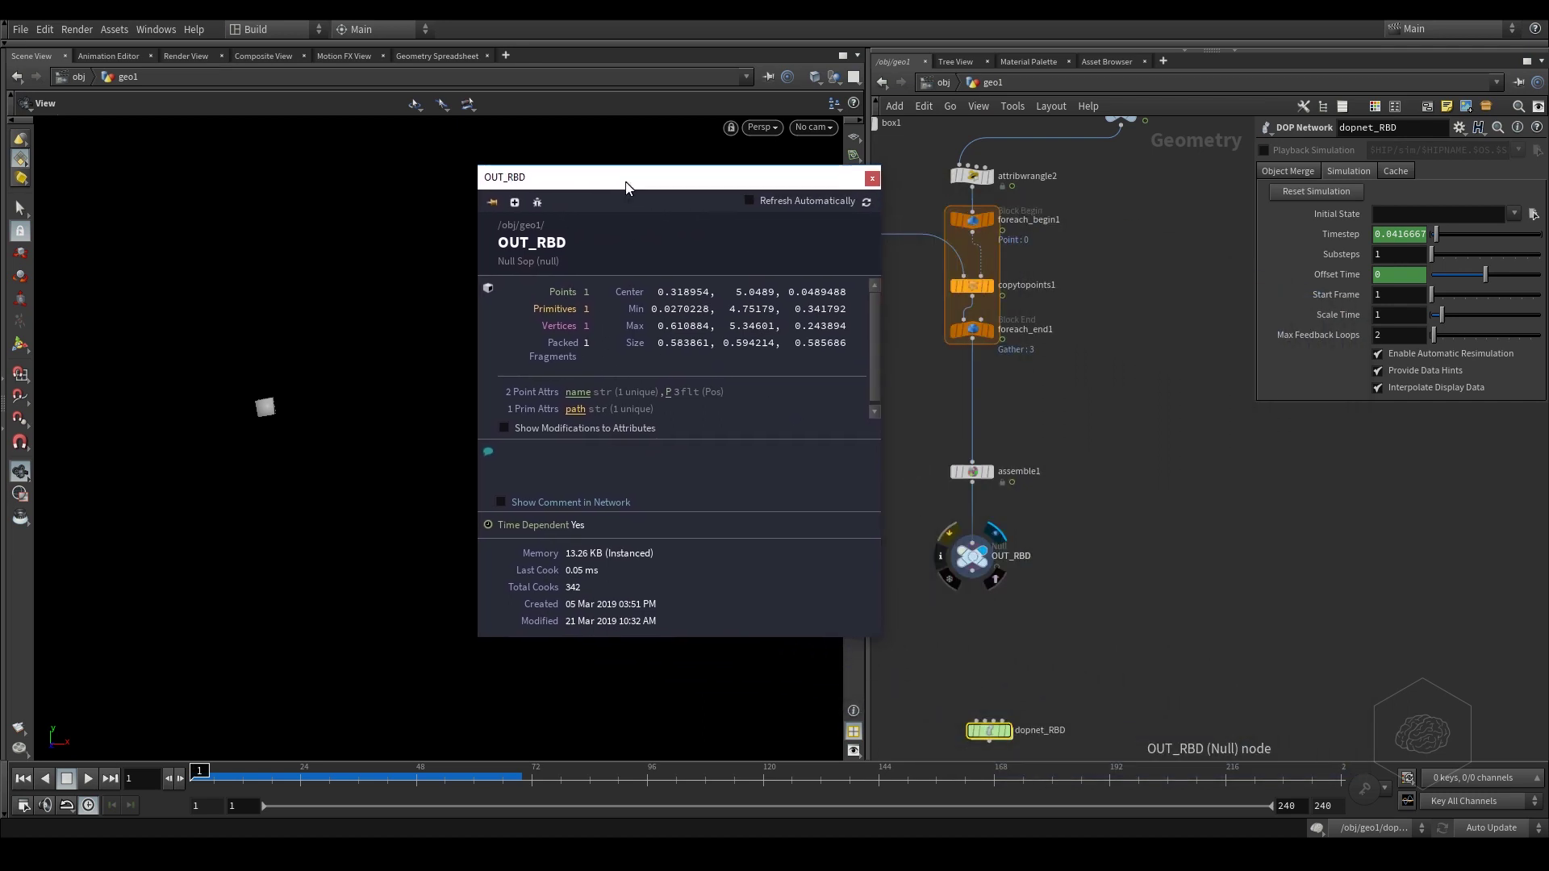
left_click(871, 178)
- Inspect the geometry info of the OUT_particles null, checking its point attributes and visualizing the v attribute
middle_click_drag(1068, 156, 1008, 492)
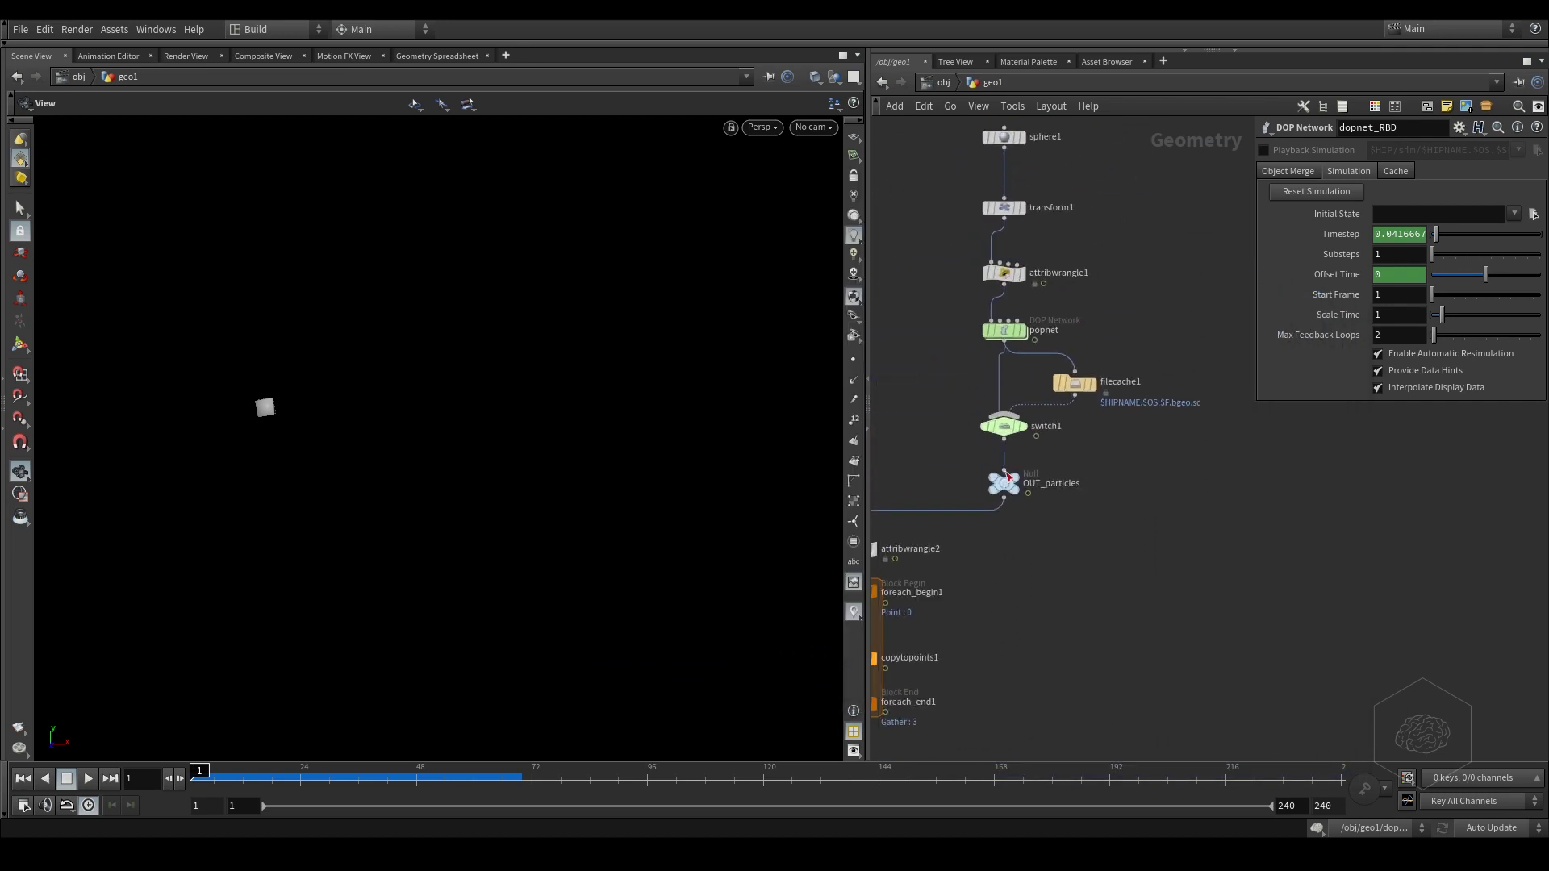
left_click(1006, 487)
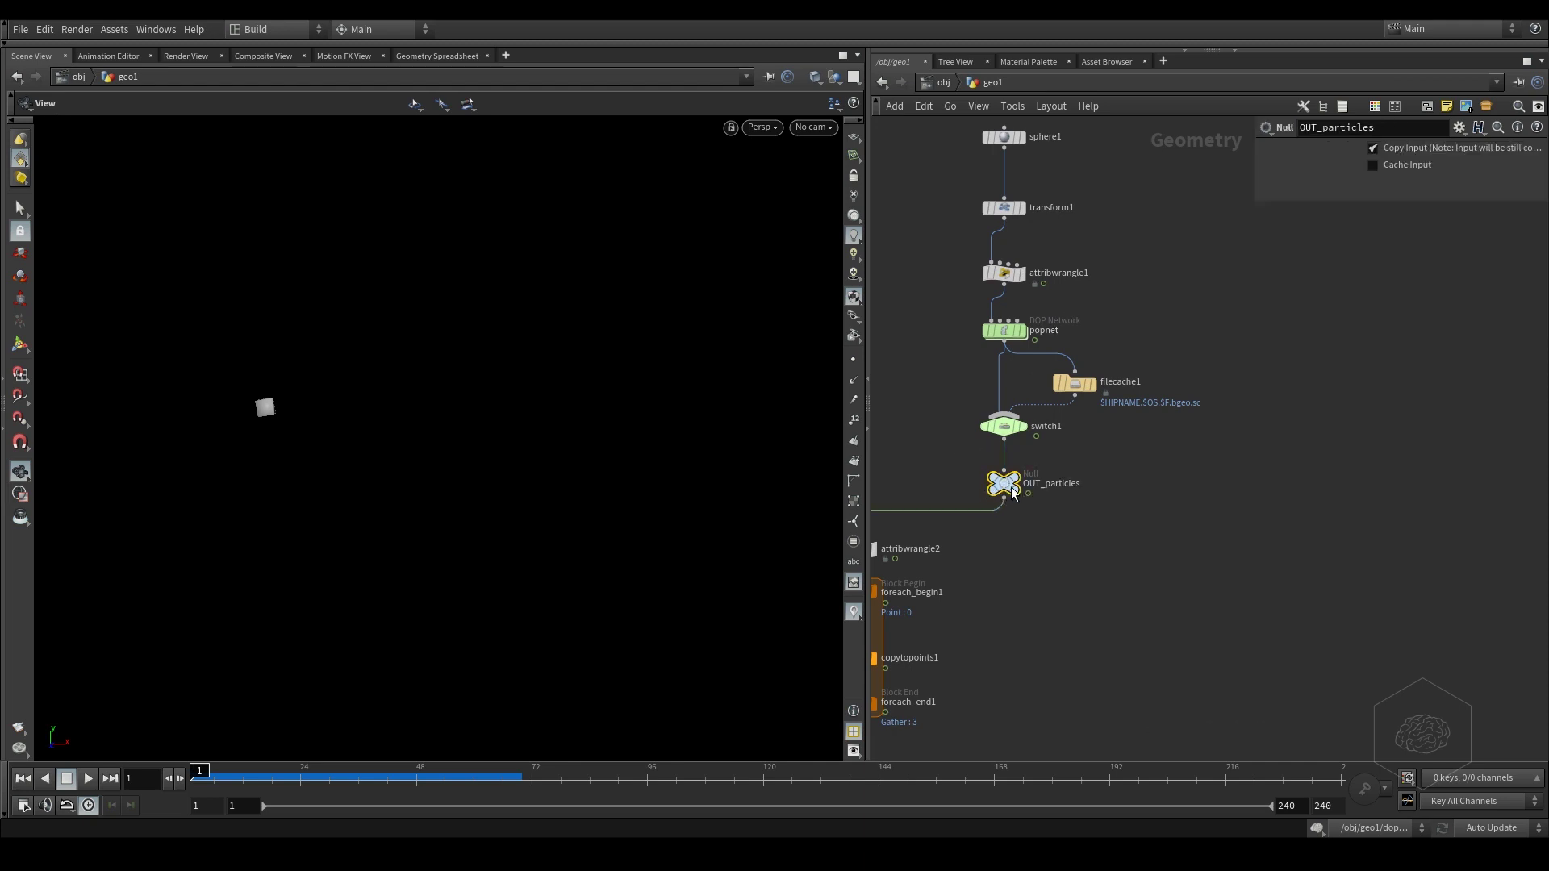
left_click(976, 484)
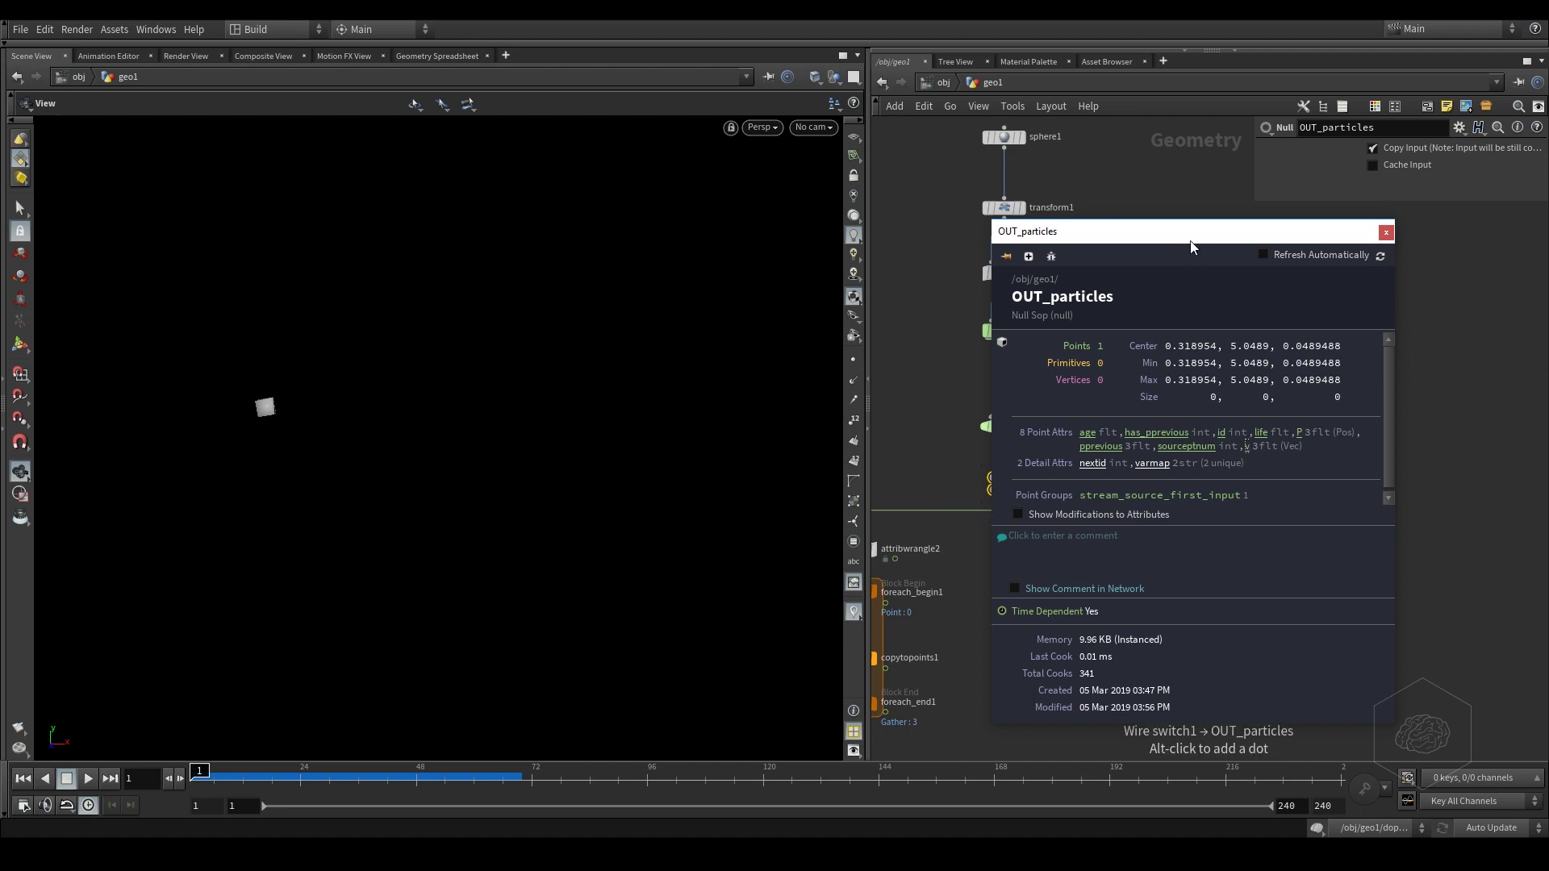
left_click_drag(1194, 232, 633, 199)
left_click(443, 223)
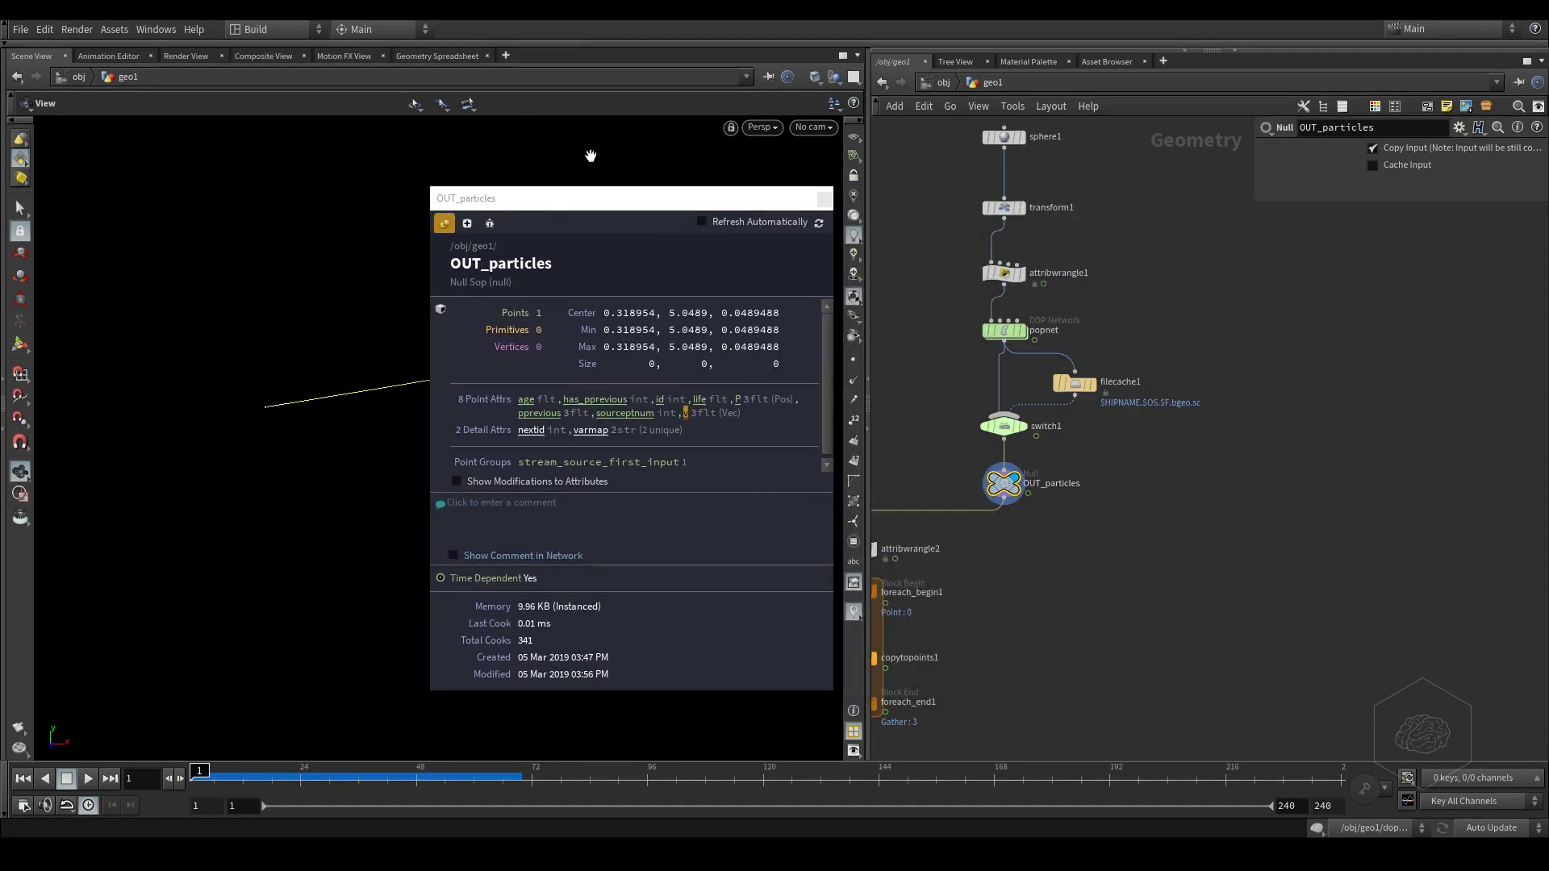
left_click_drag(595, 209, 1219, 252)
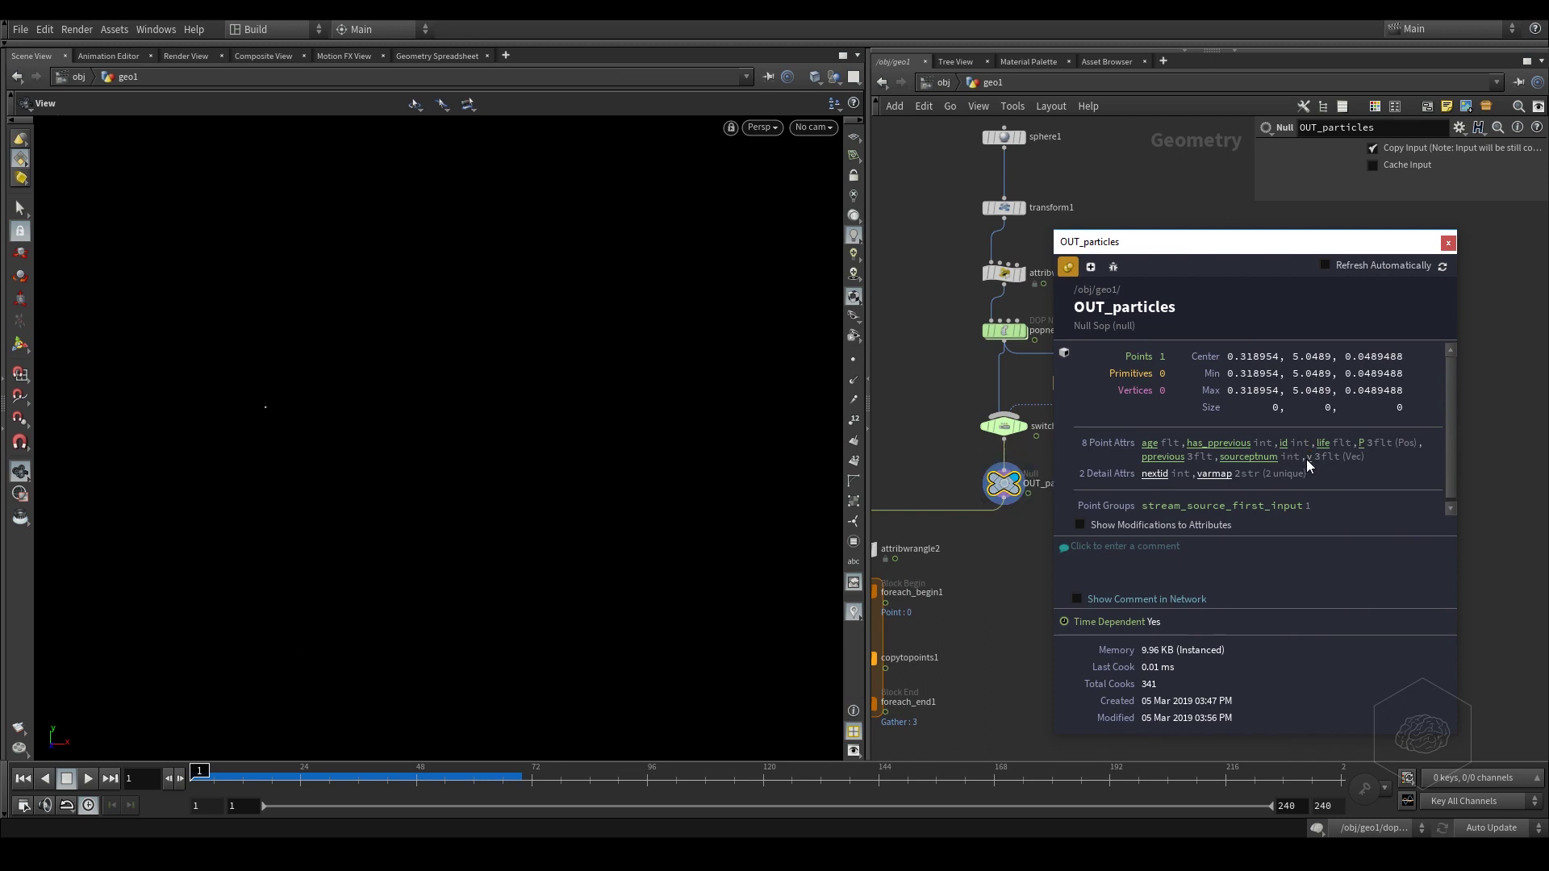
mouse_move(1309, 458)
left_click(1449, 244)
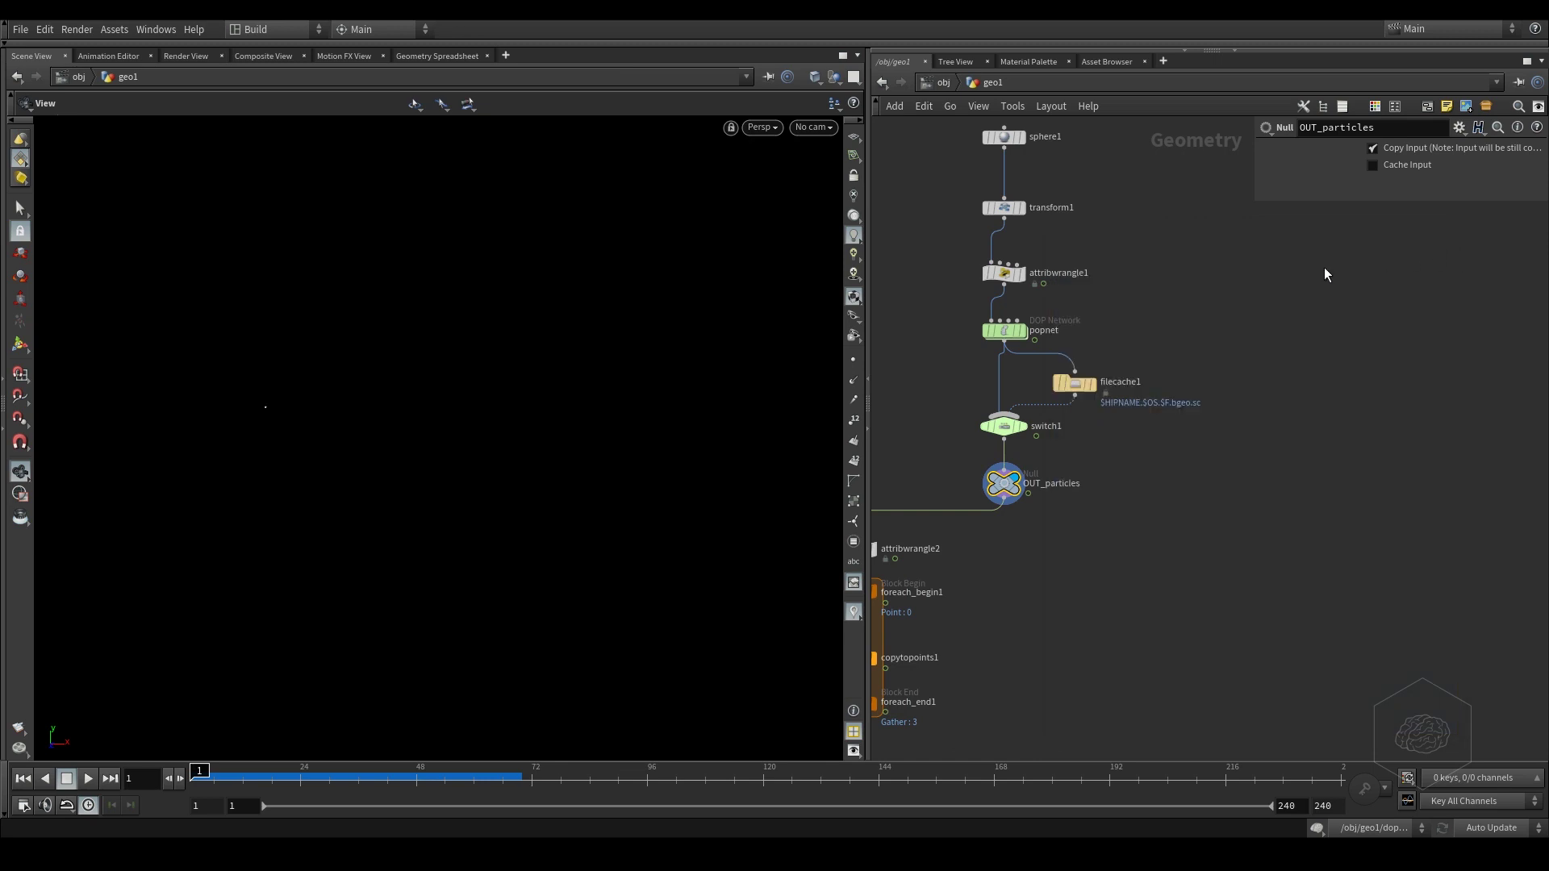
- Add an Attribute Transfer node and wire it between assemble1 and OUT_RBD using its first input
middle_click_drag(1112, 474, 1100, 370)
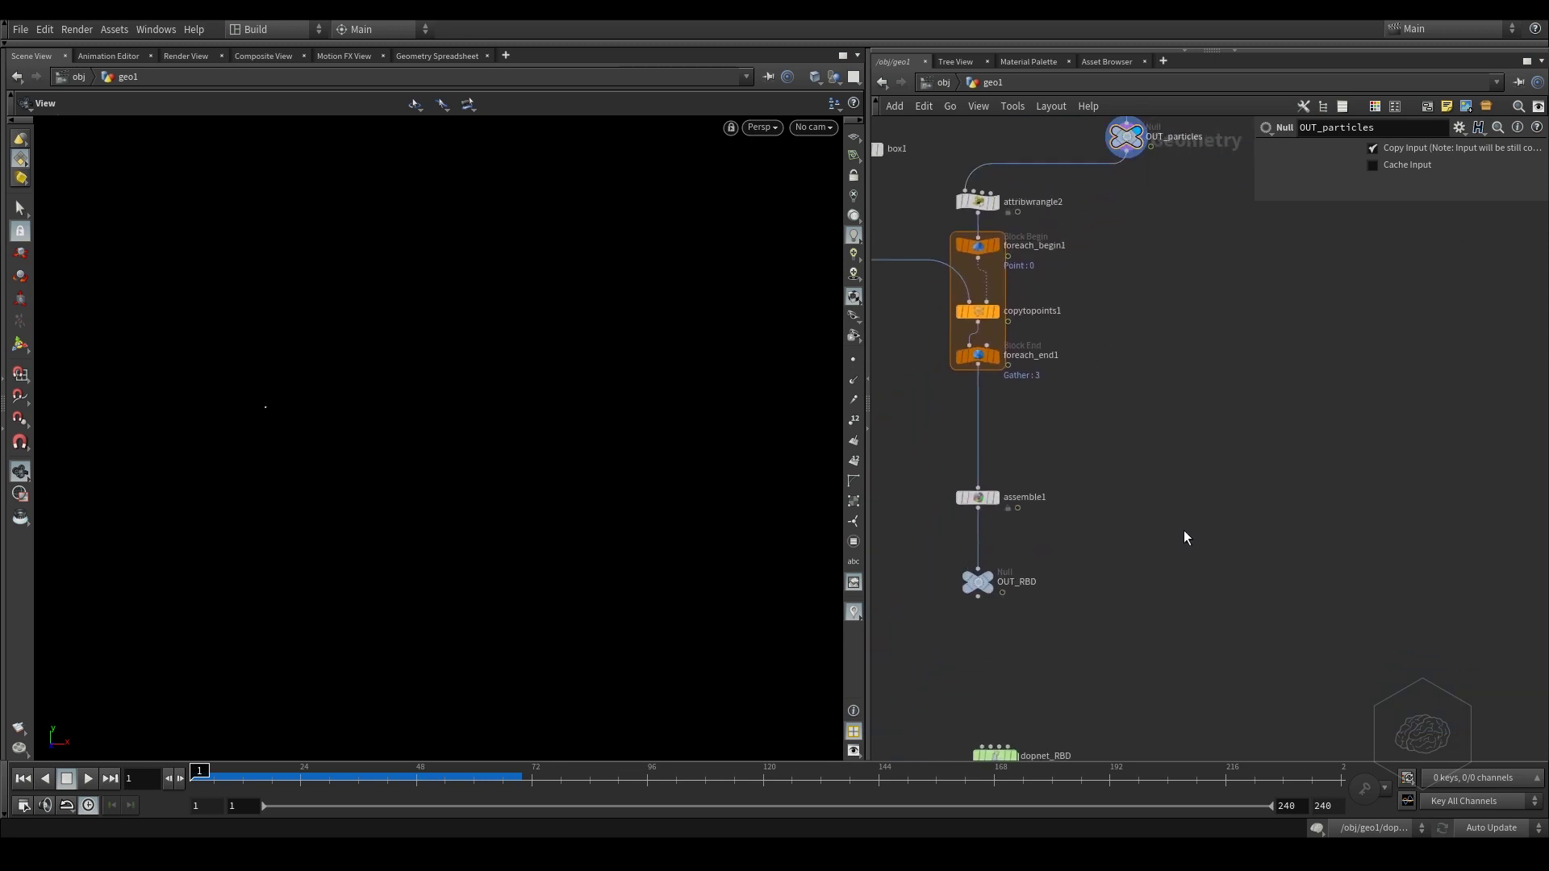
key("Tab")
mouse_move(1183, 527)
type("a")
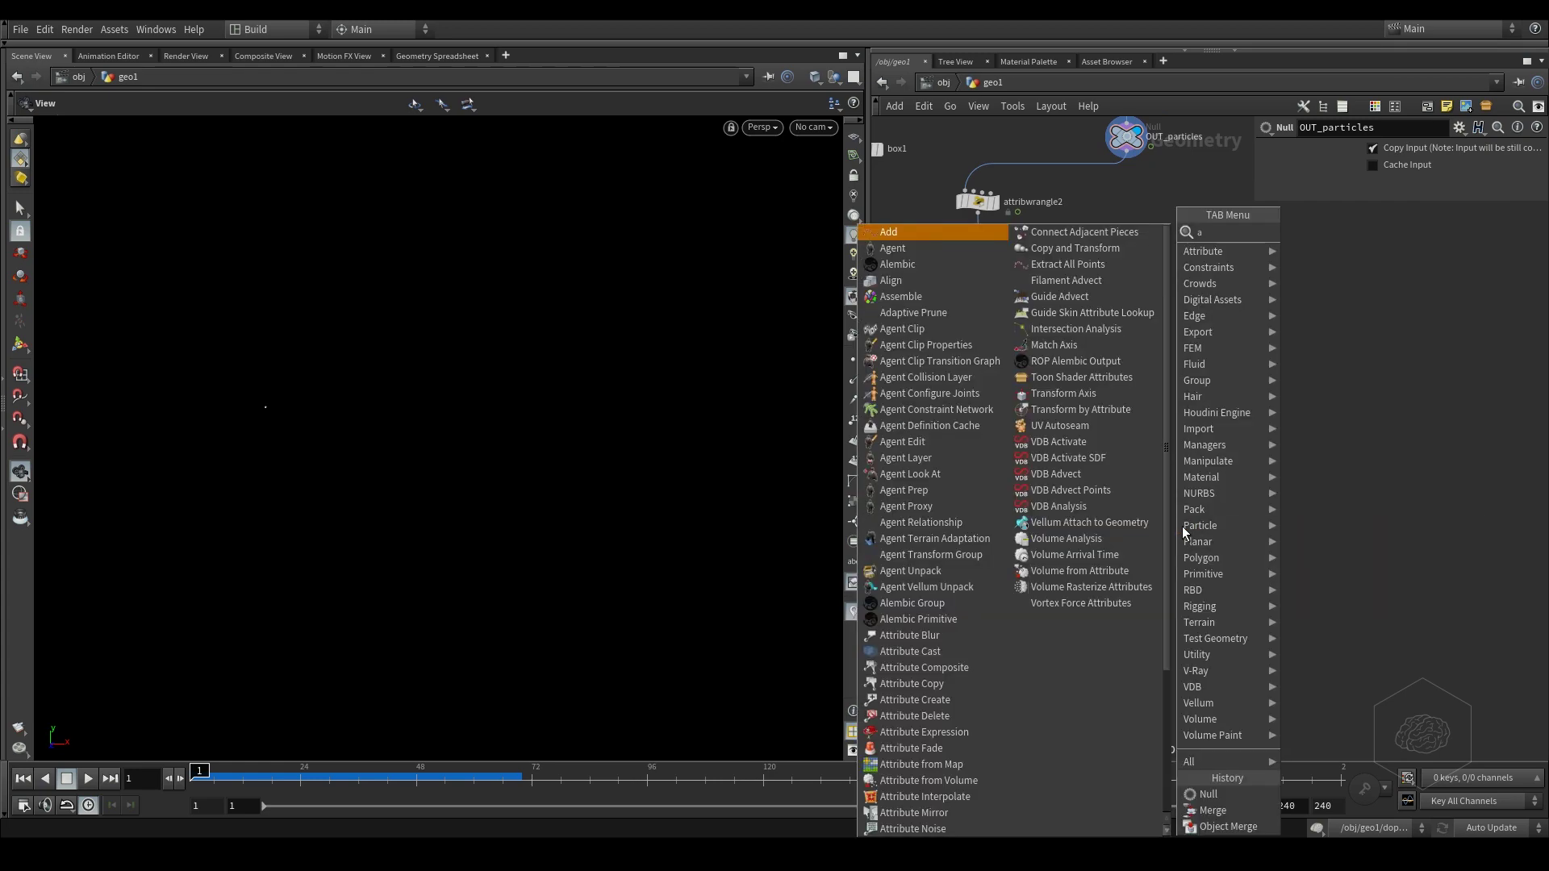
type("ttribute tr")
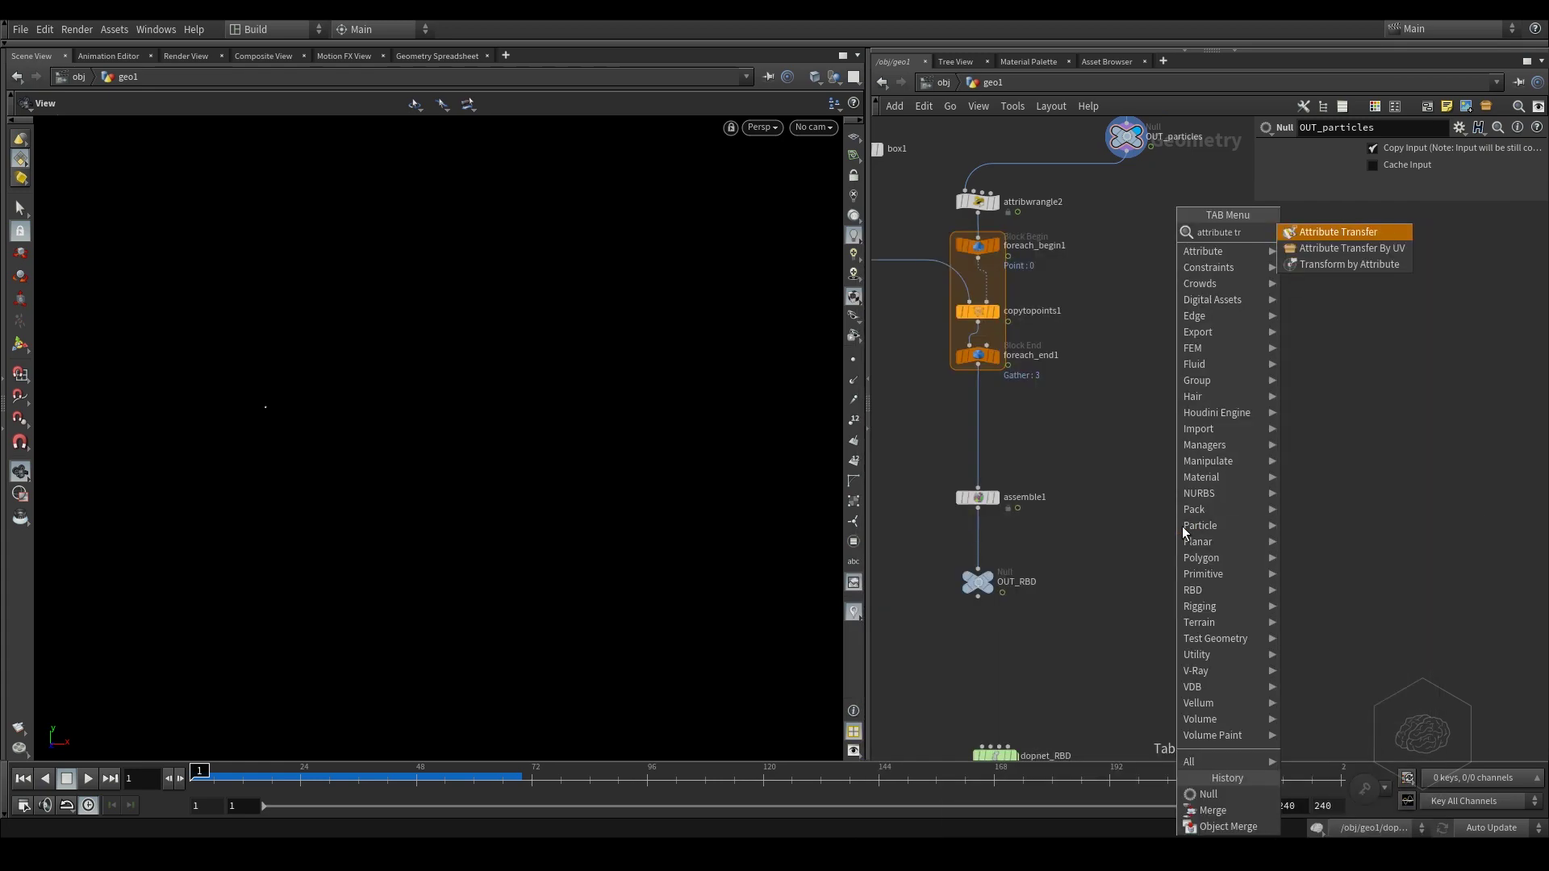
key("Return")
left_click_drag(978, 581, 978, 625)
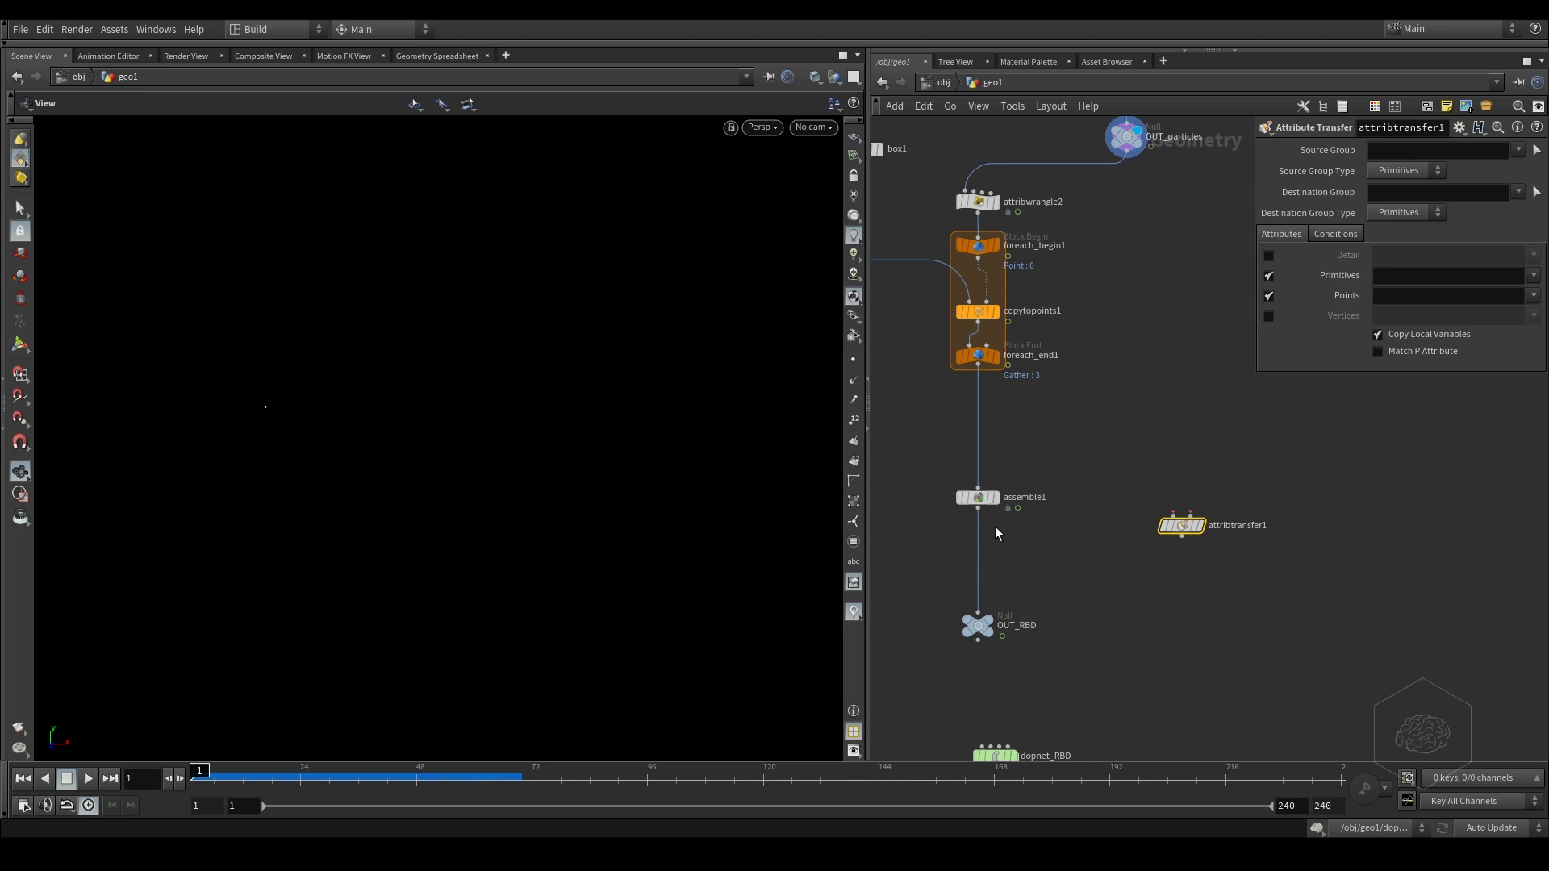
left_click(978, 510)
left_click(1166, 528)
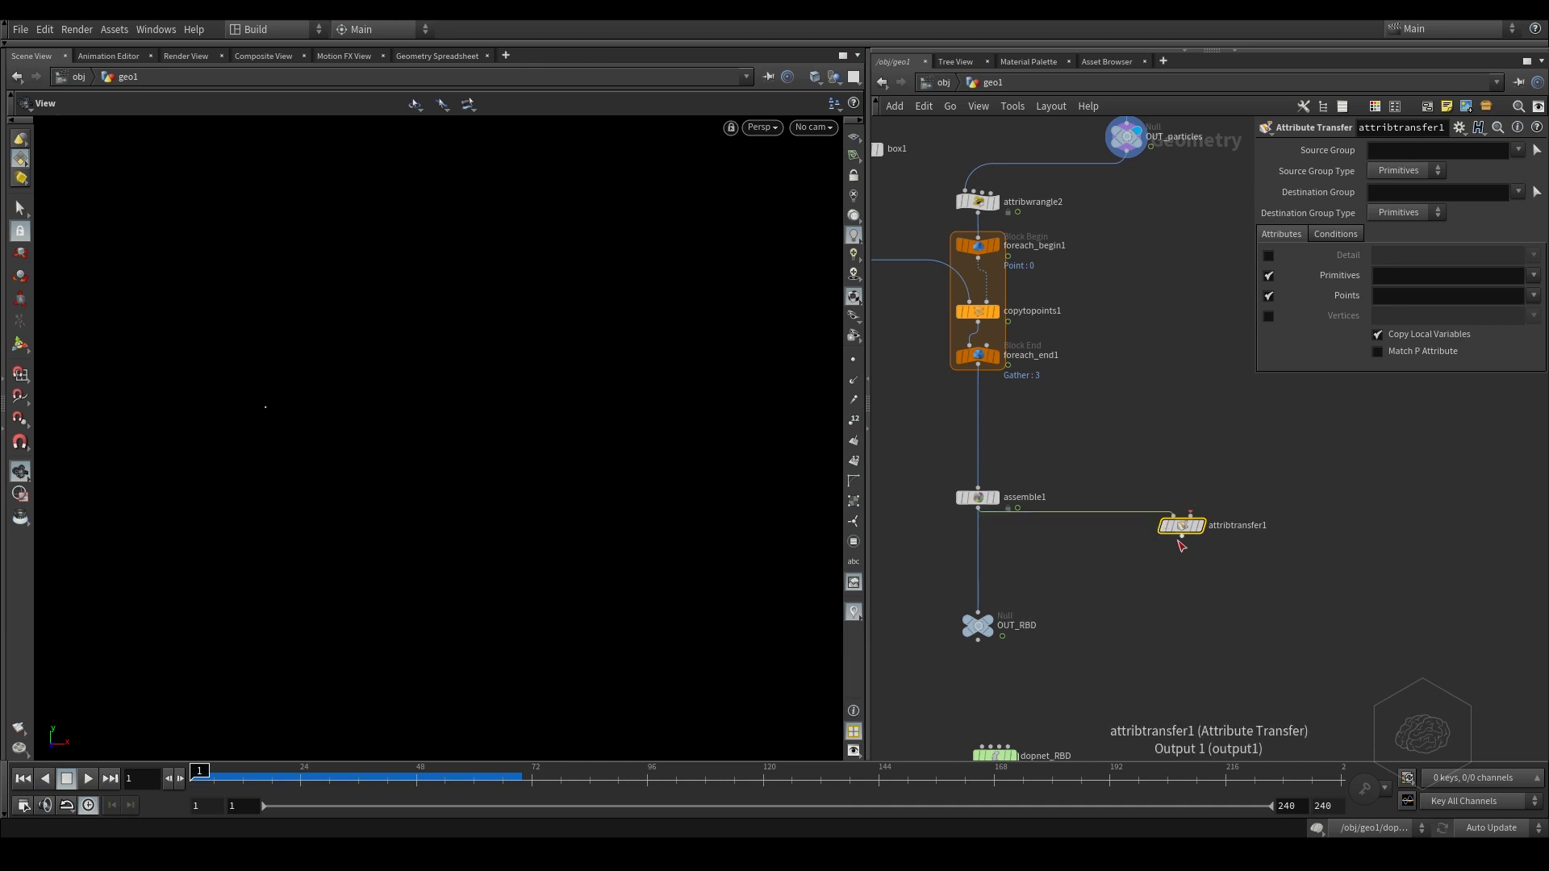
left_click_drag(1166, 528, 1042, 555)
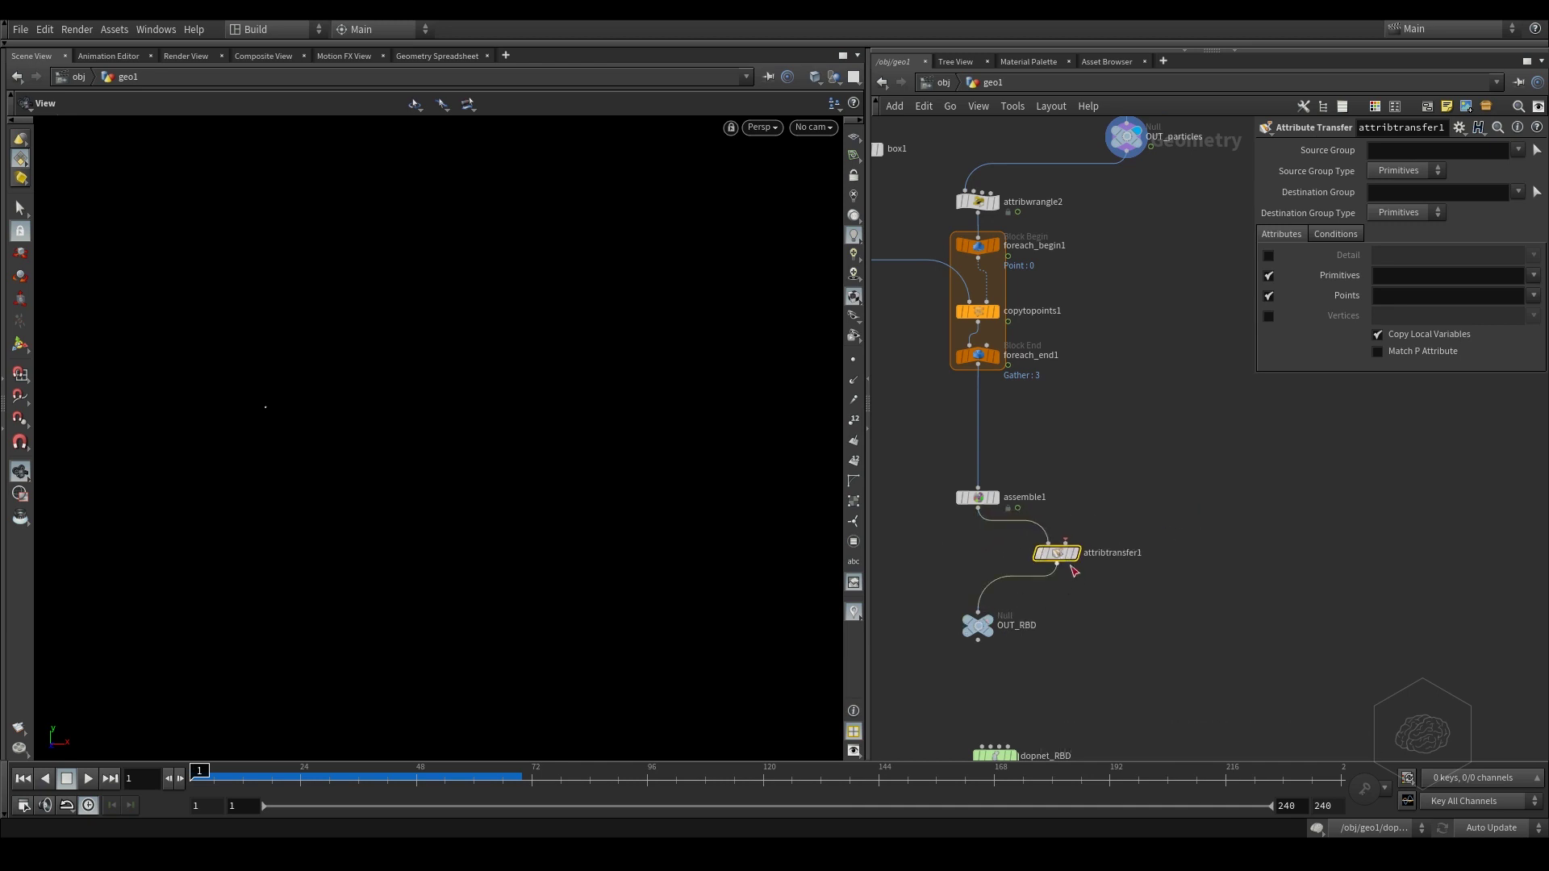
- Connect OUT_particles to attribtransfer1's second input and line up OUT_RBD beneath the transfer node
left_click(1065, 542)
left_click(1132, 164)
left_click_drag(1056, 559, 1097, 568)
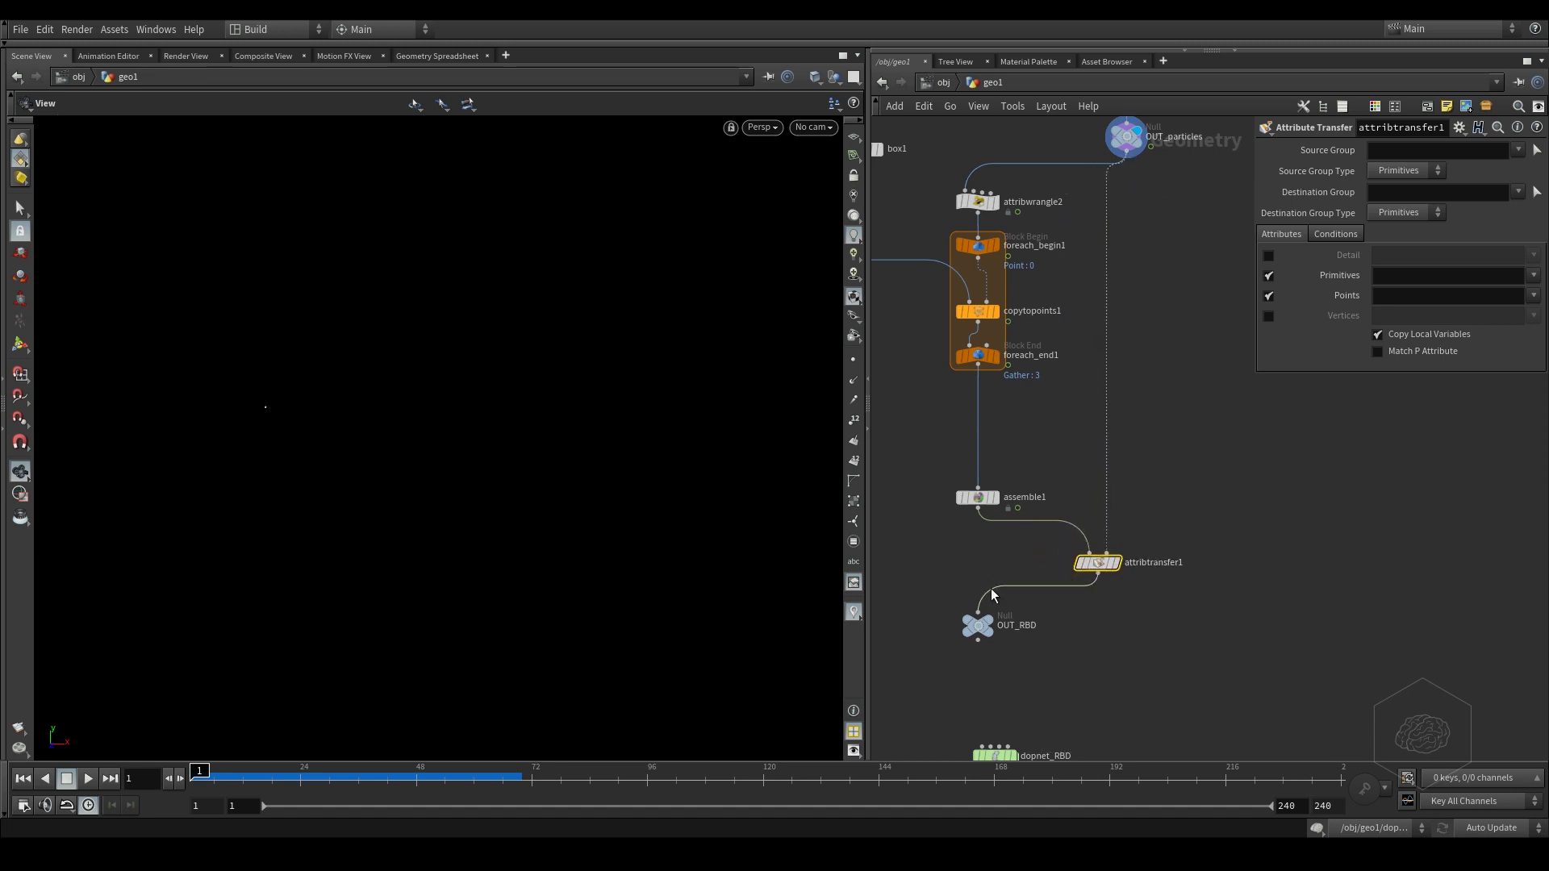
left_click_drag(976, 632, 1096, 656)
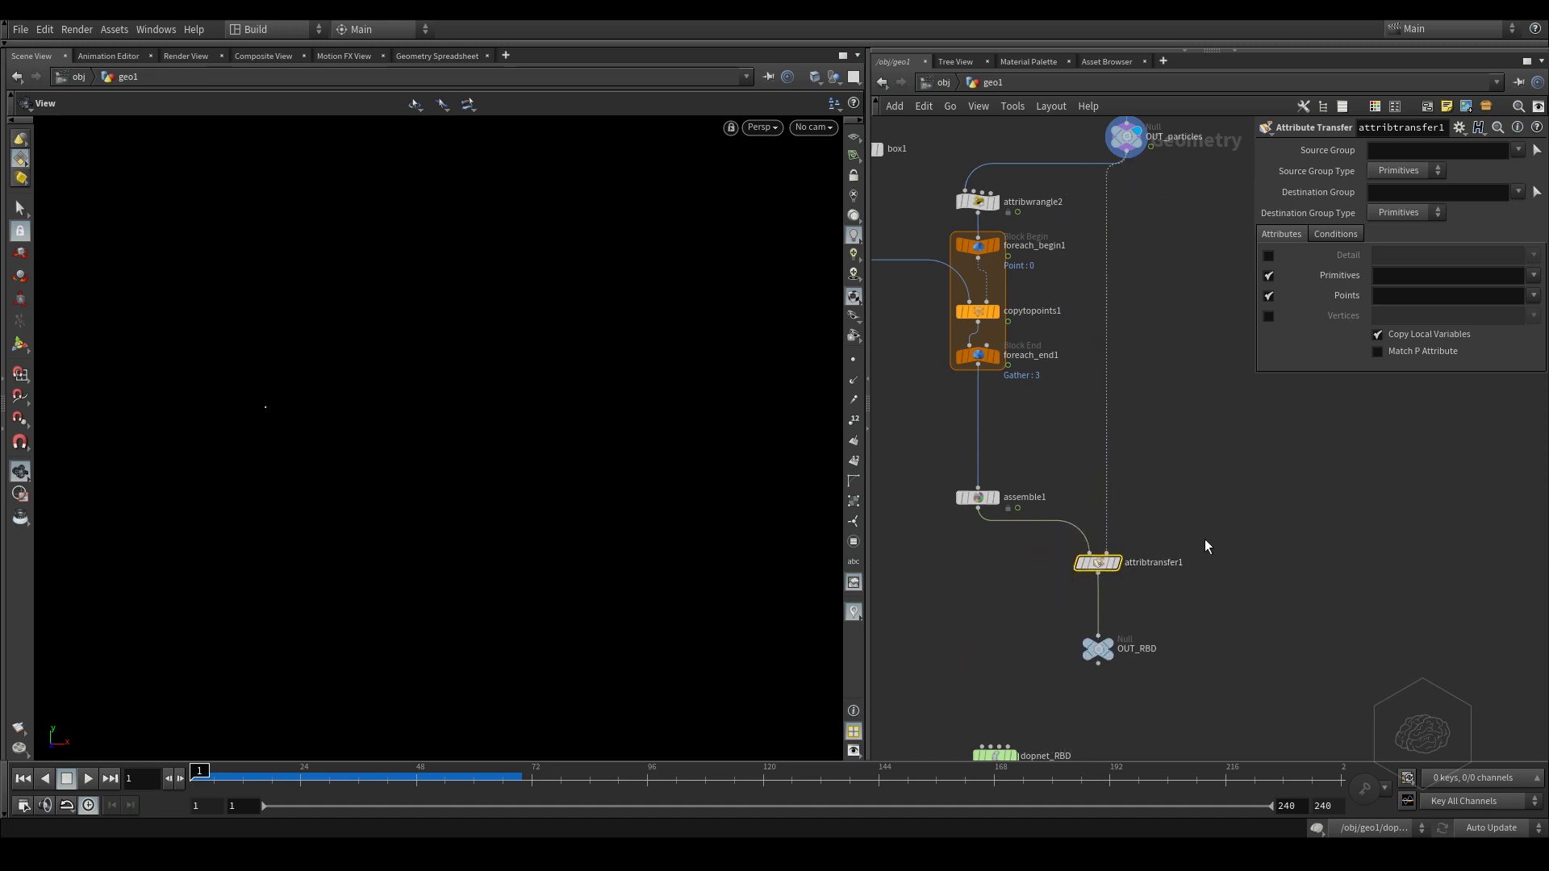
- Set attribtransfer1 to transfer the point attribute v
left_click(1390, 297)
key("Return")
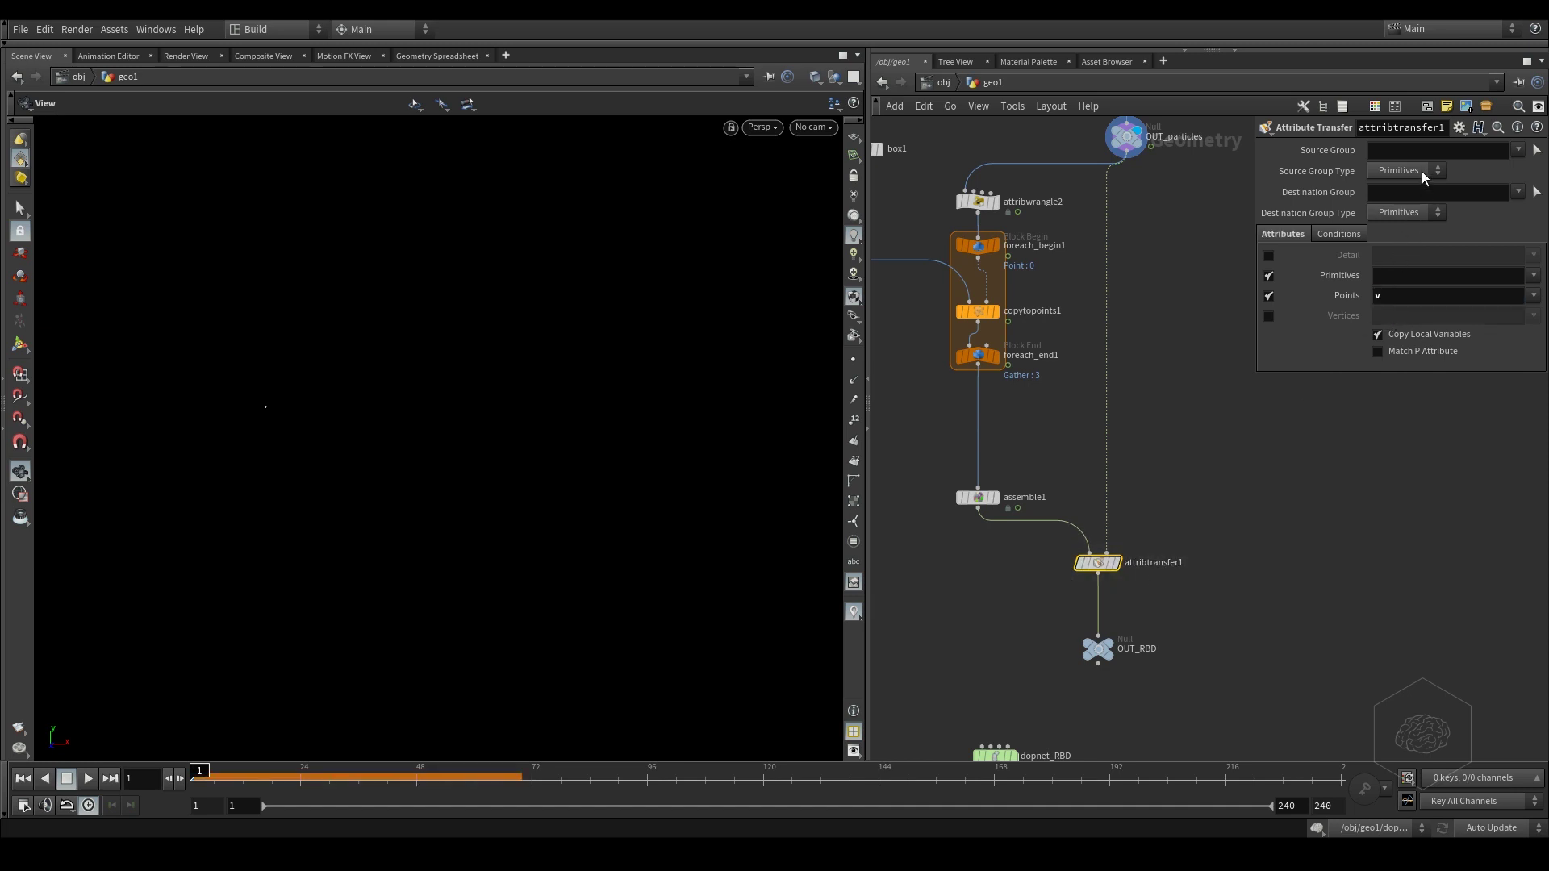
left_click(1180, 250)
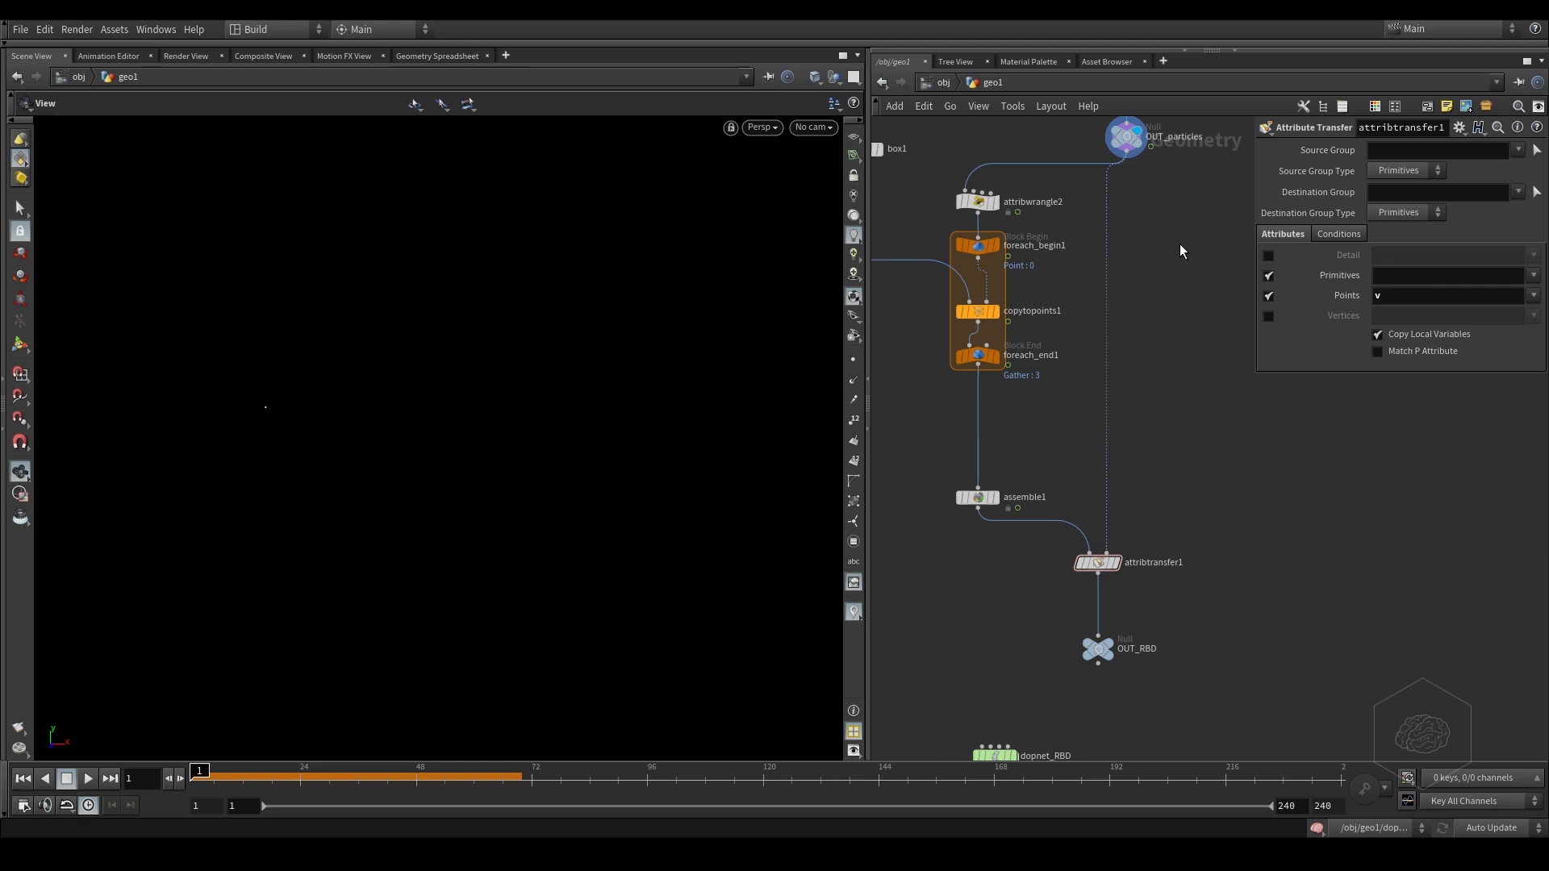
- Inspect the geometry info of the OUT_RBD null for its point attributes
left_click(1105, 648)
left_click(1066, 649)
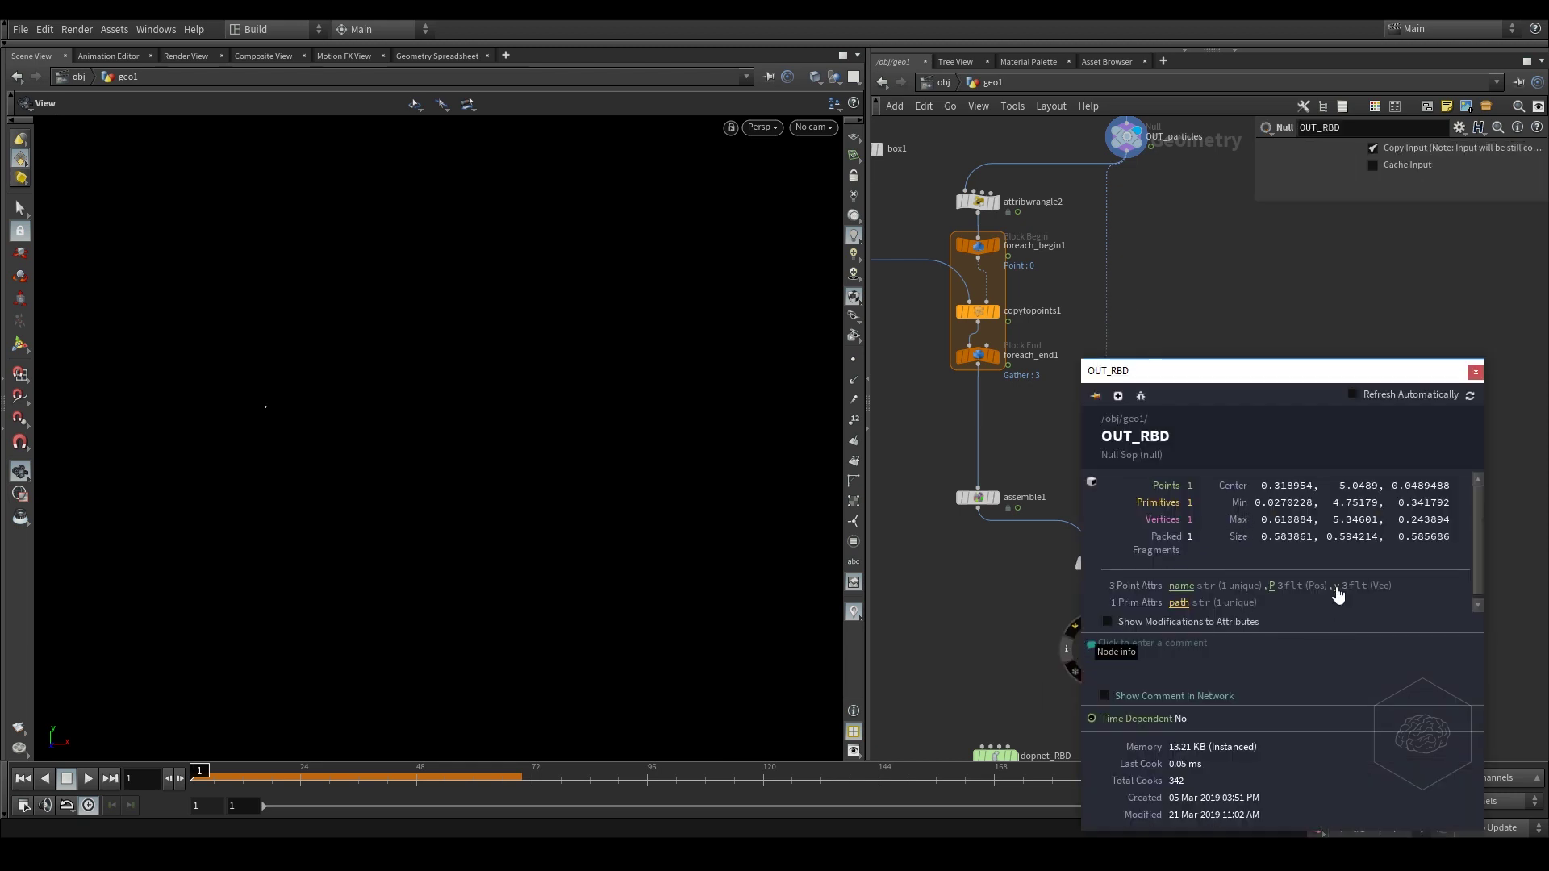
left_click(1477, 373)
- Enter dopnet_RBD and scrub the simulation to frame 86, return to frame 1 and examine how the pieces move
left_click(968, 573)
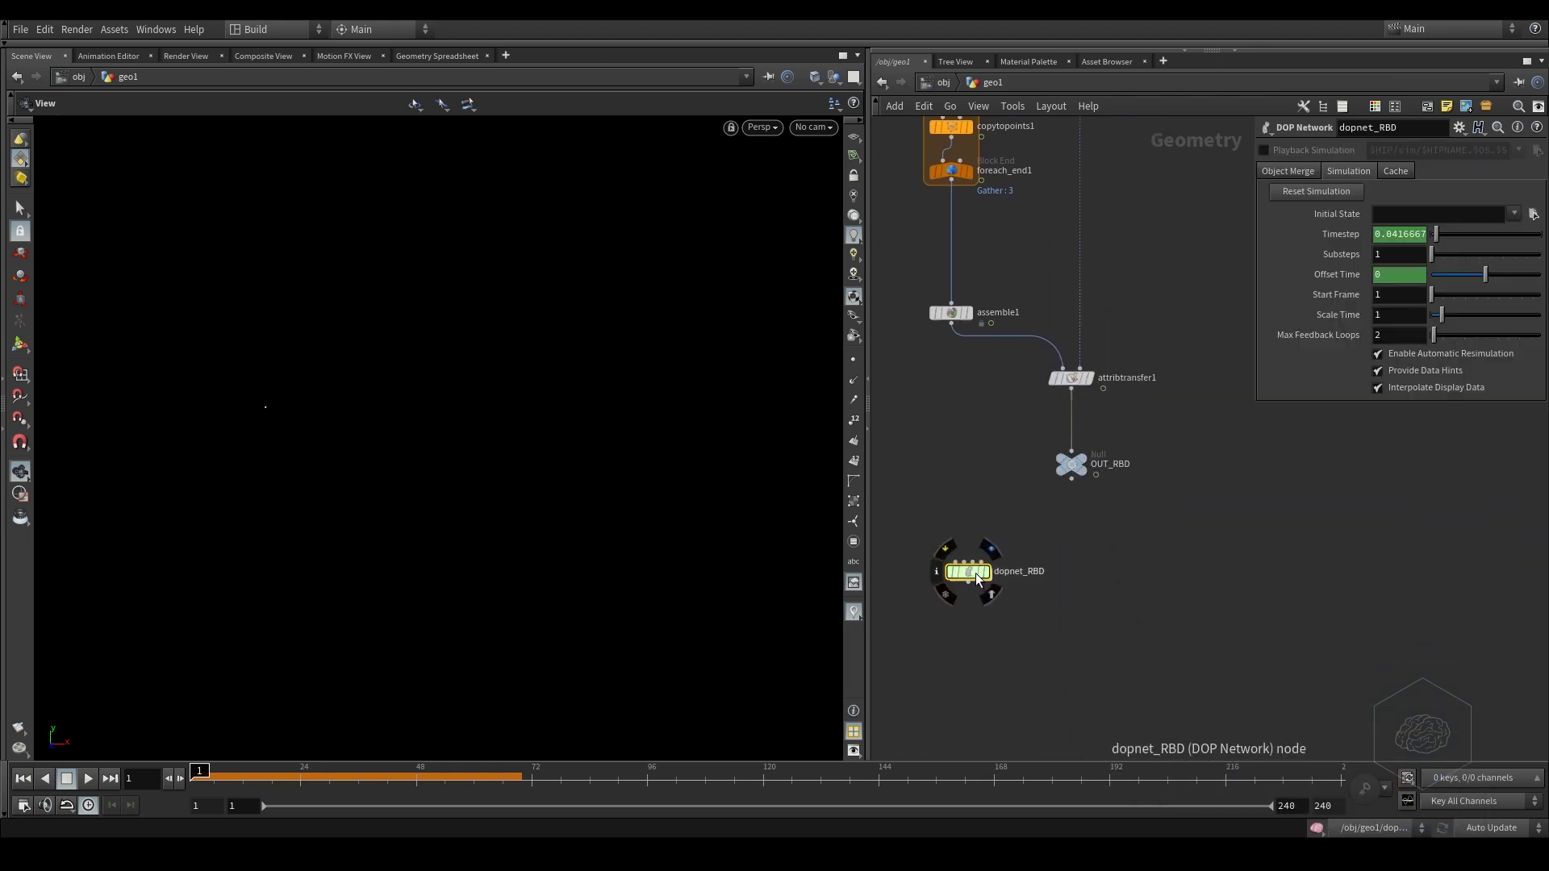
double_click(974, 573)
left_click_drag(184, 775, 599, 839)
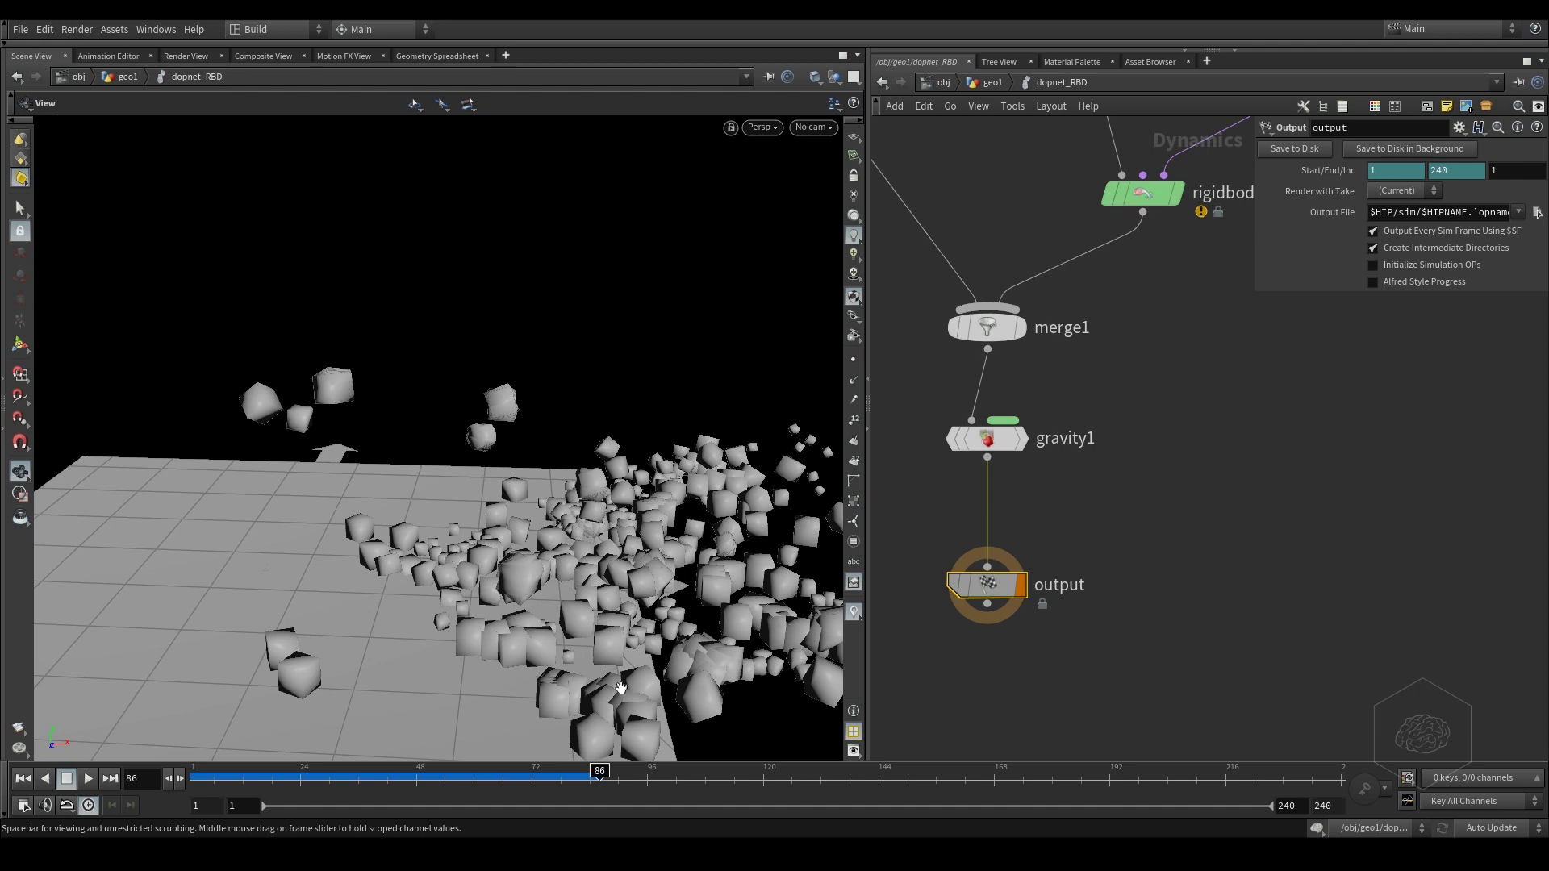
mouse_move(599, 772)
left_mouse_down()
mouse_move(347, 762)
mouse_move(226, 715)
left_mouse_up()
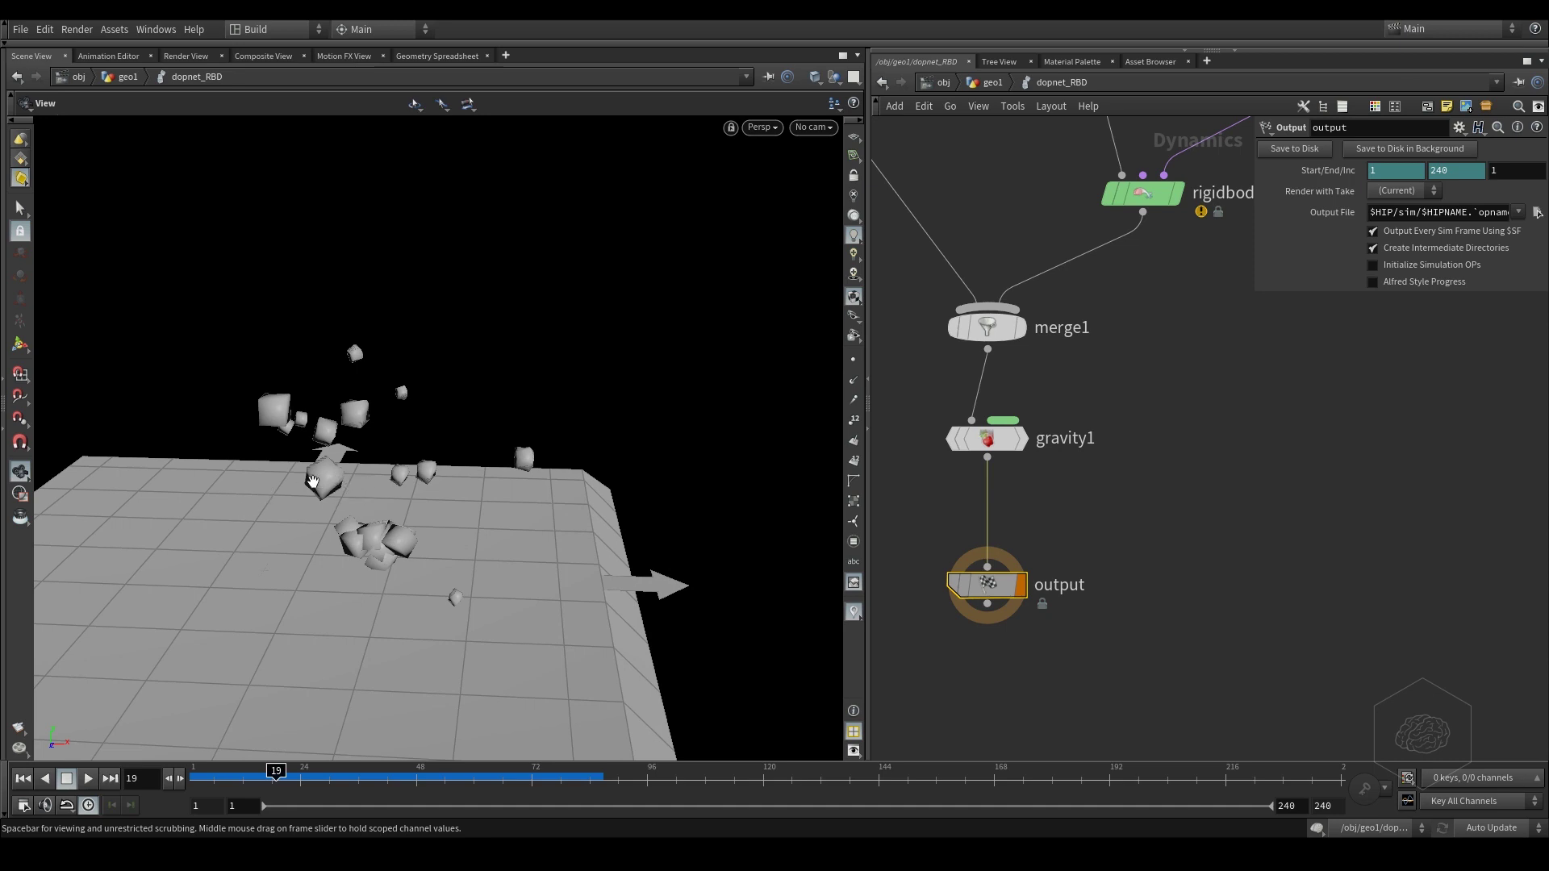
left_click_drag(212, 773, 166, 741)
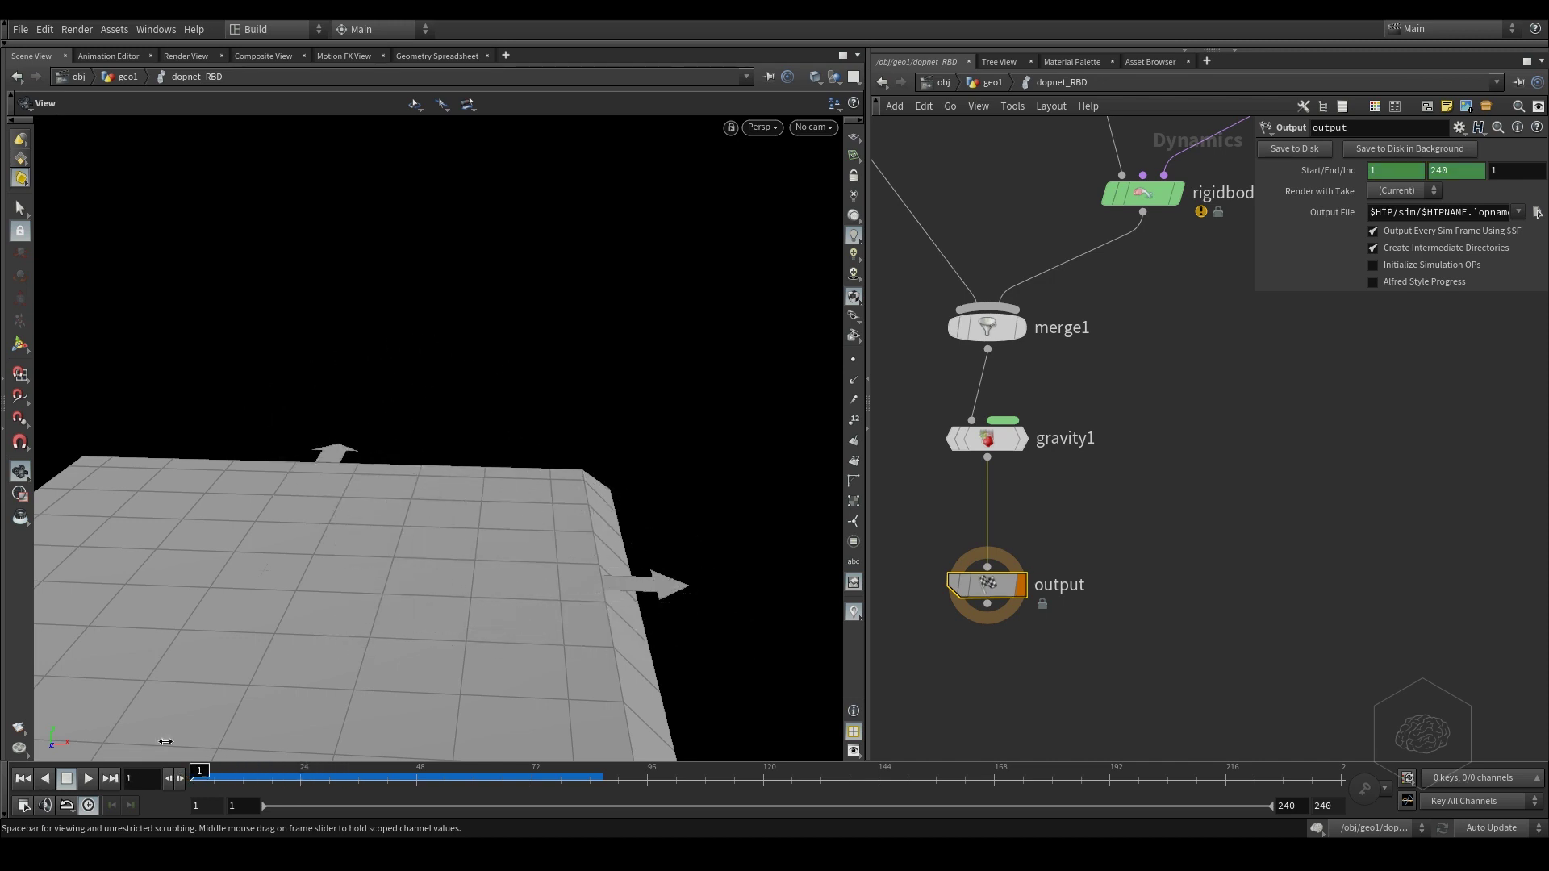
- Go into geo1's popnet and set the Just Born Group of source_first_input to bornparticles
left_click(992, 82)
middle_click_drag(1112, 276, 1162, 626)
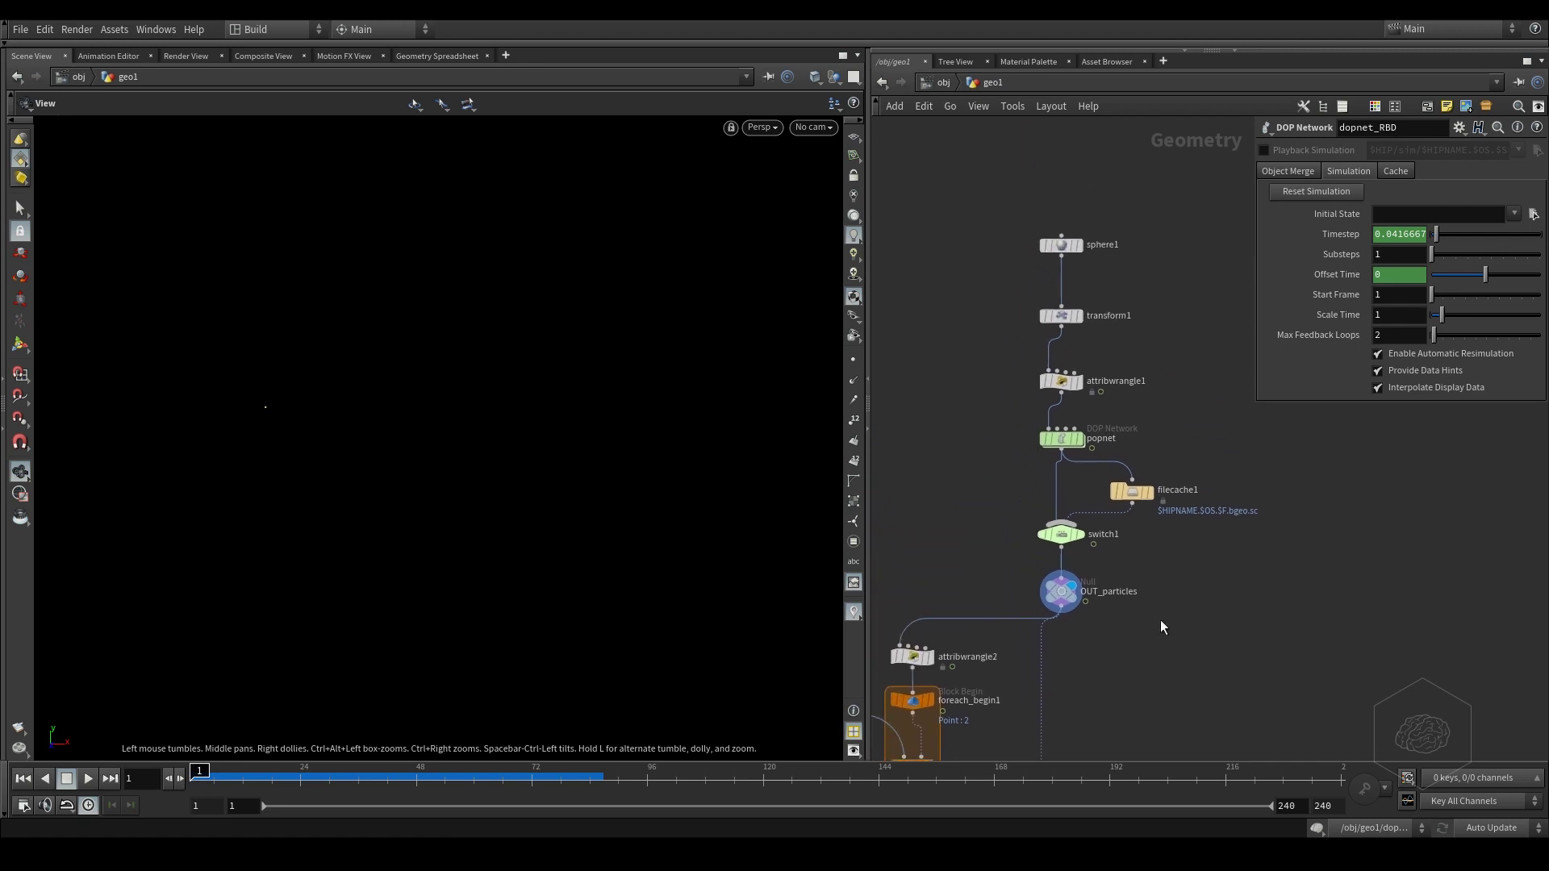
double_click(1062, 439)
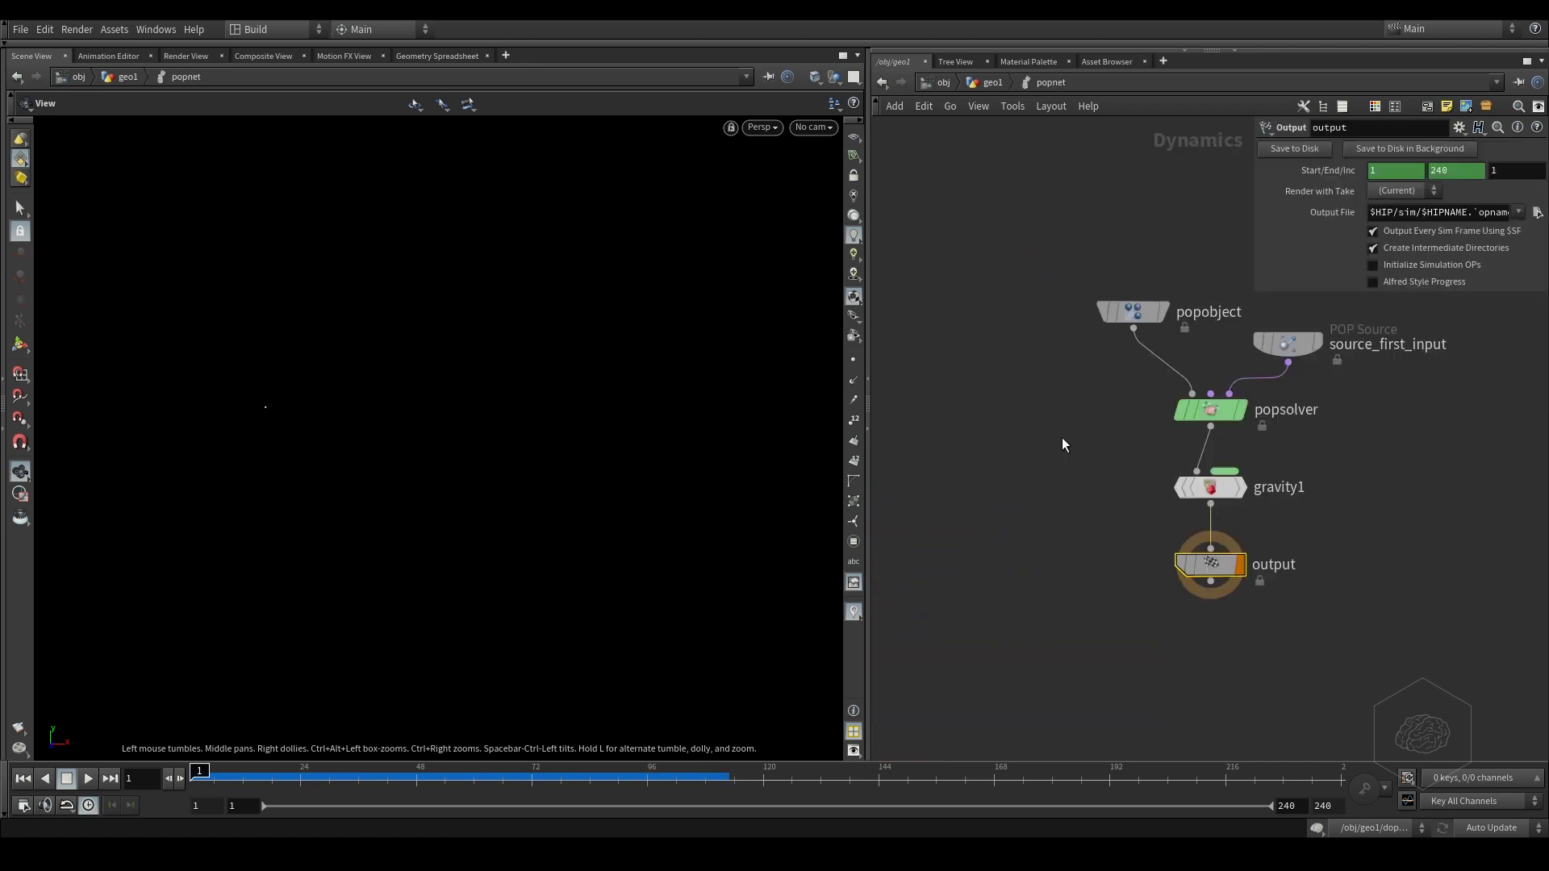
key("h")
mouse_move(1220, 465)
middle_mouse_down()
mouse_move(1184, 496)
mouse_move(1210, 494)
middle_mouse_up()
left_click(1089, 332)
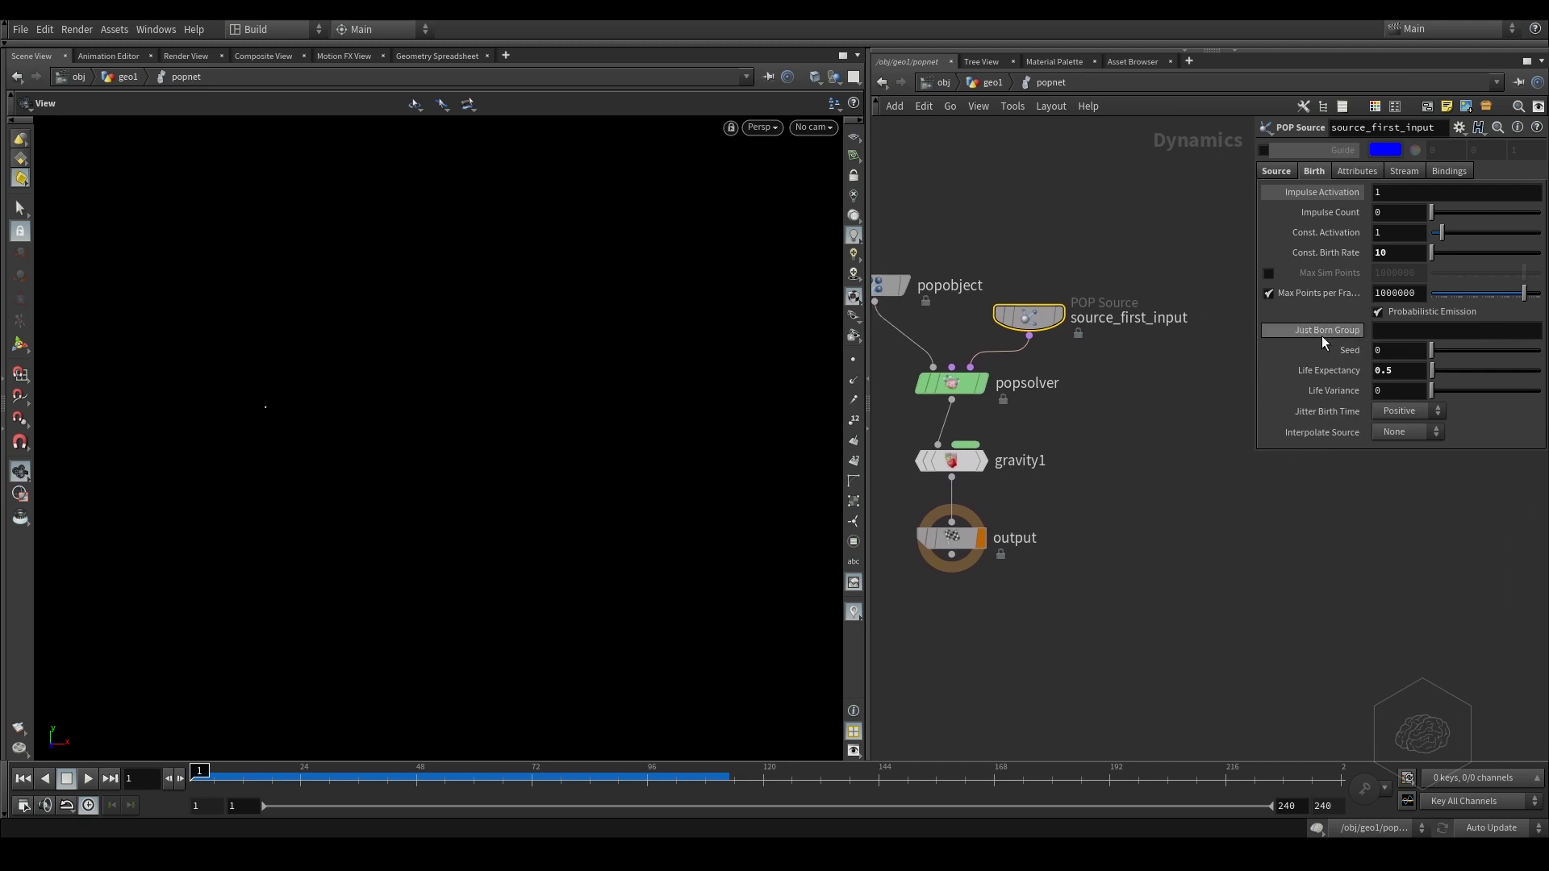
left_click(1375, 332)
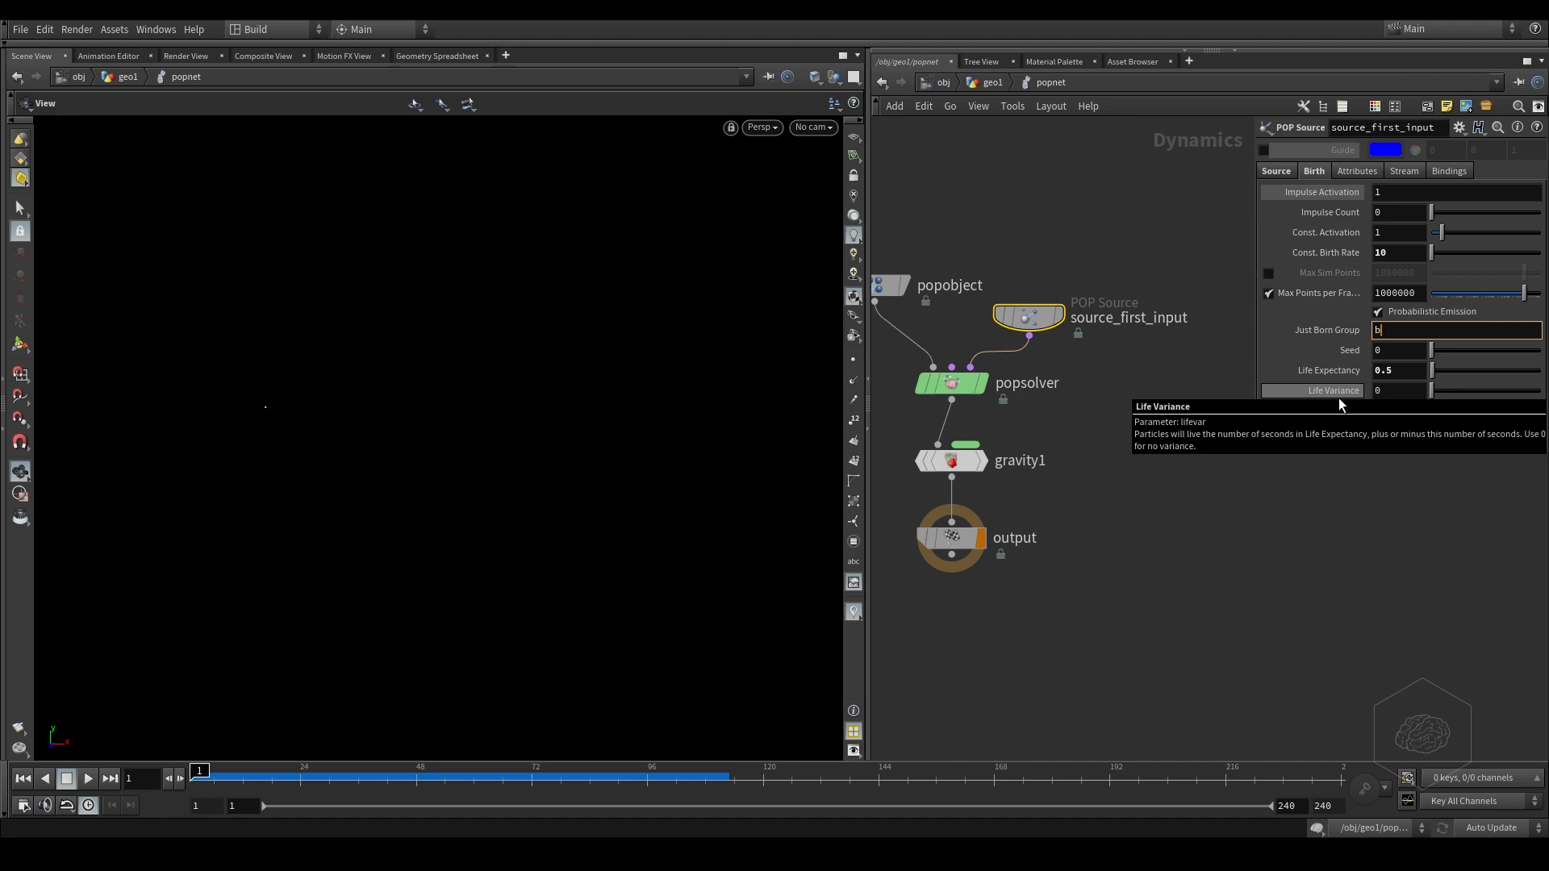
type("bornparticles")
key("Return")
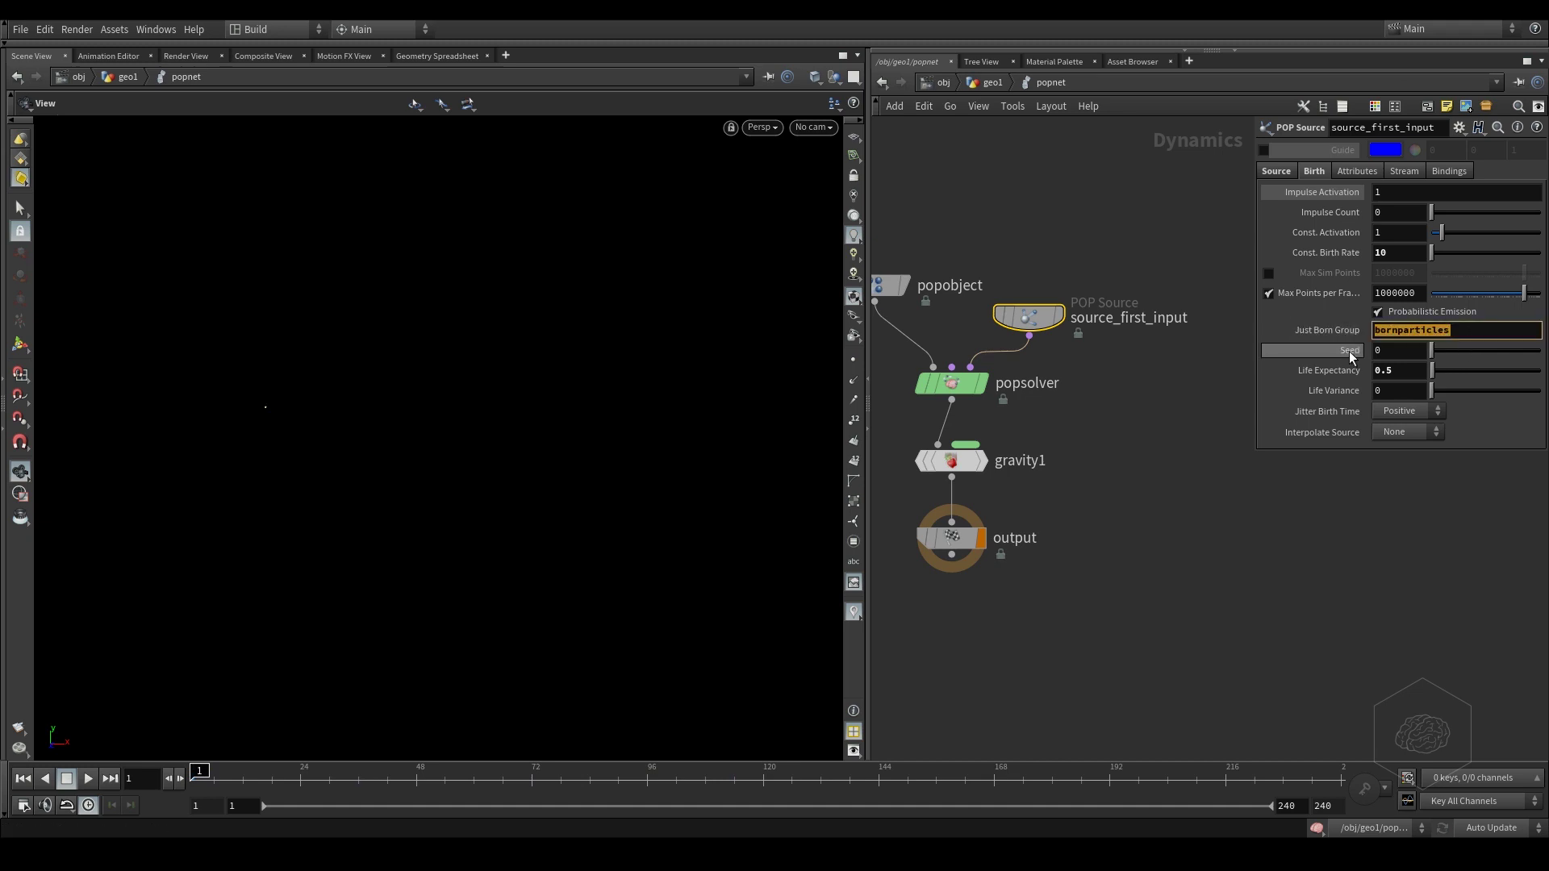
- Return to geo1 at frame 29, add a Color node fed by OUT_particles and display it
left_click(993, 83)
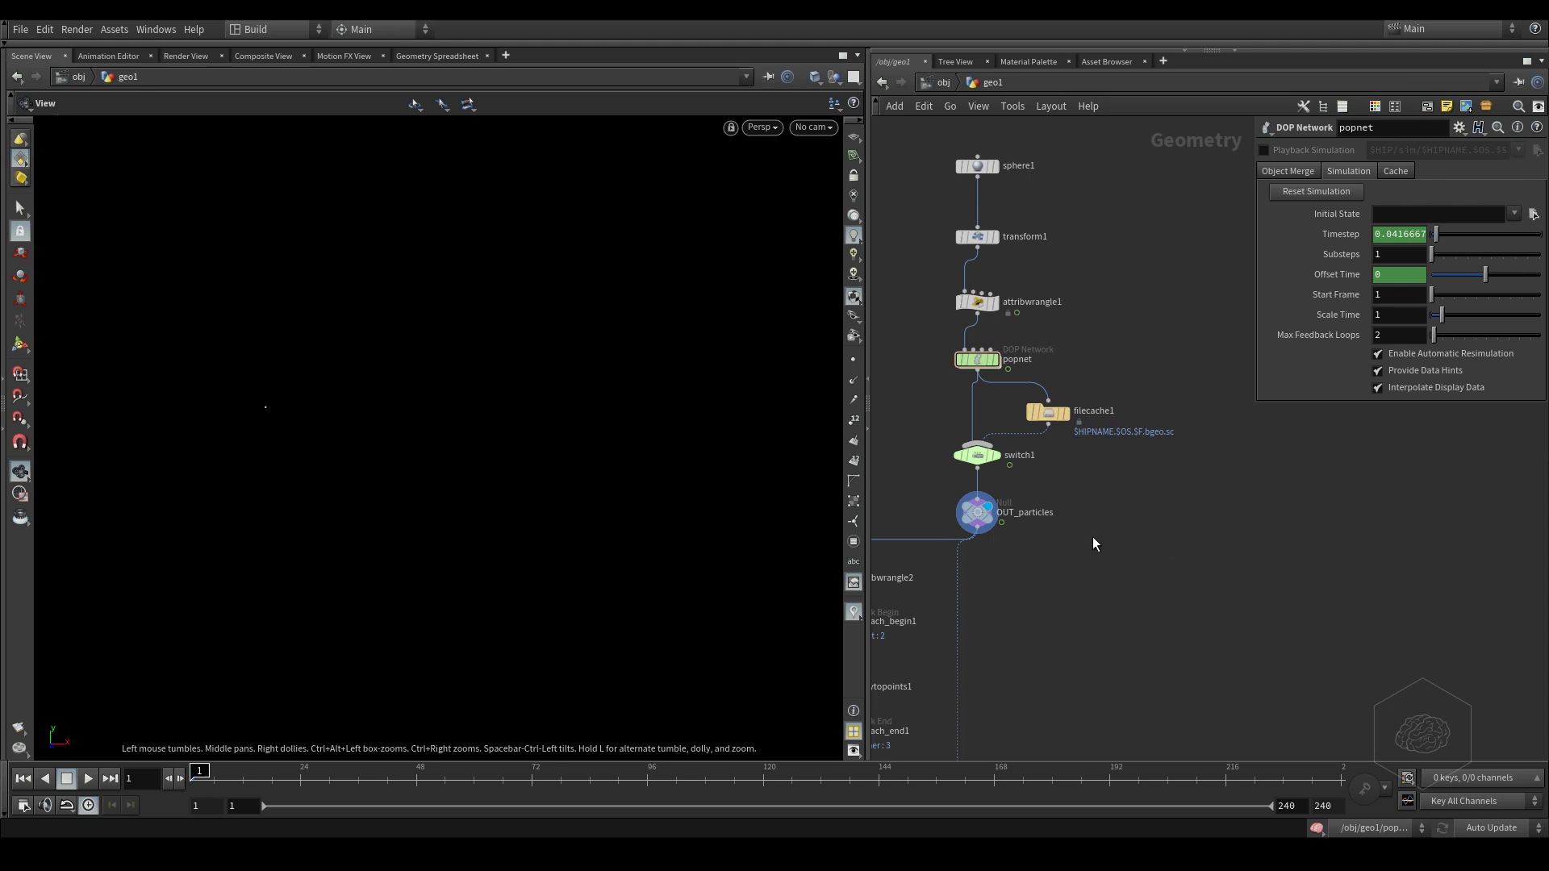
mouse_move(986, 517)
left_click_drag(200, 774, 324, 783)
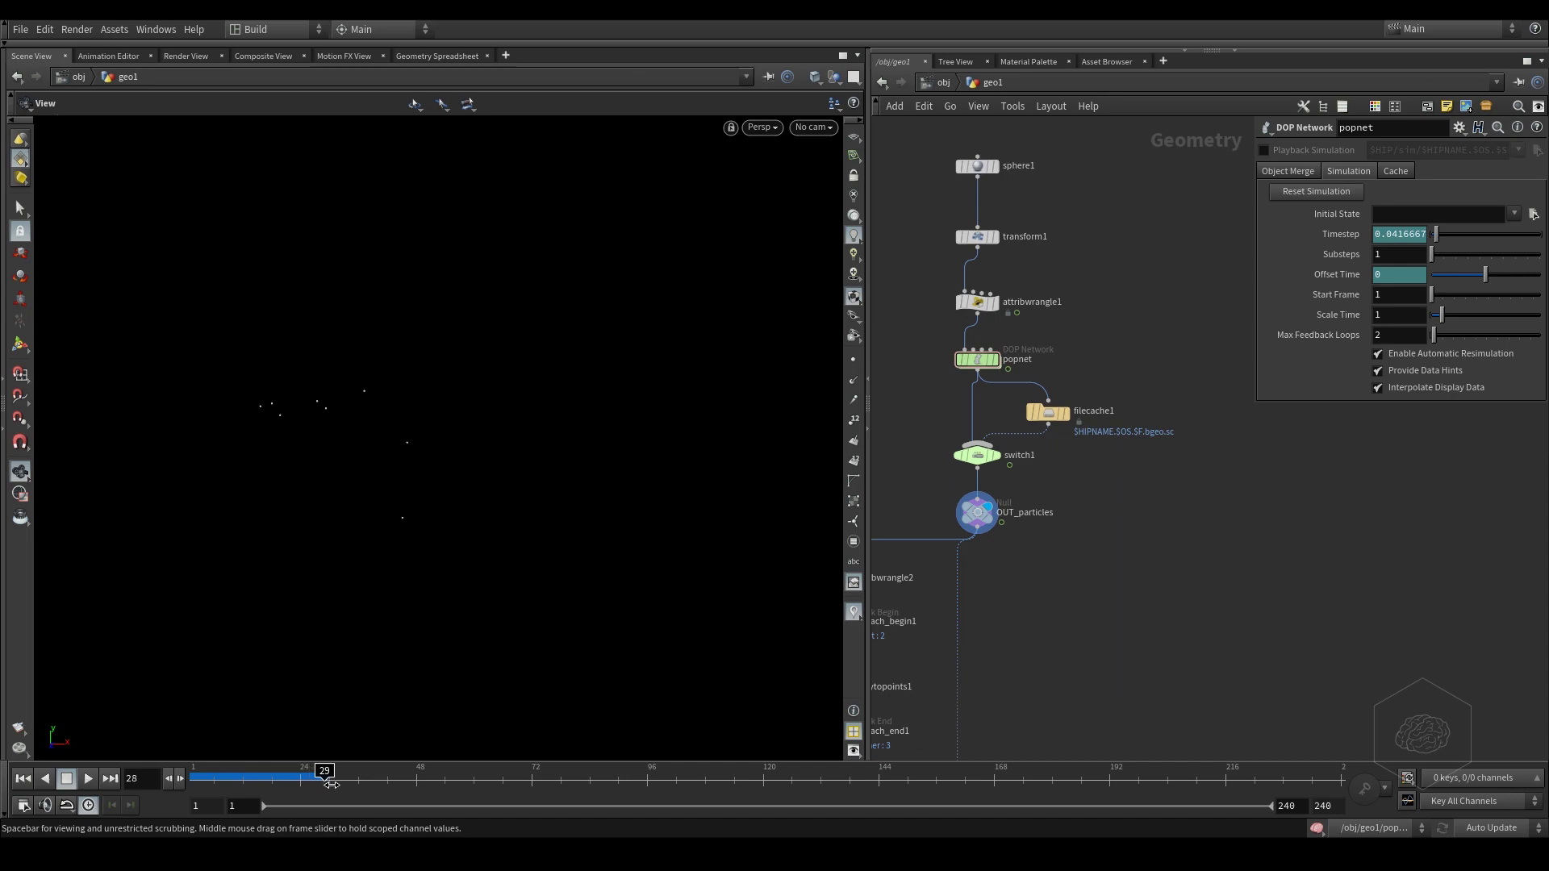
key("Tab")
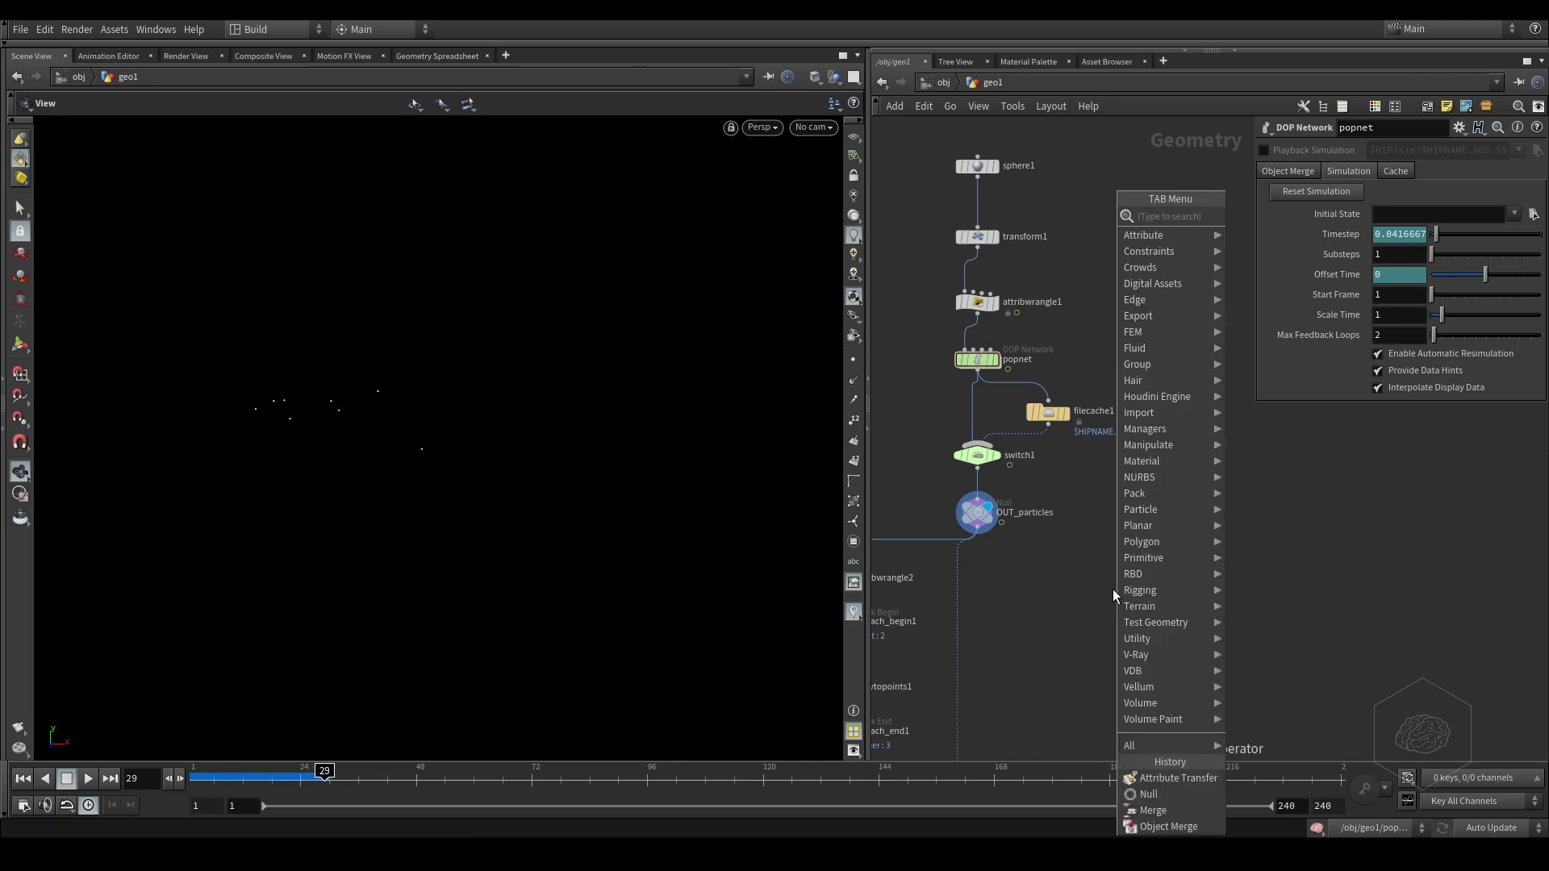
type("trail")
key("Return")
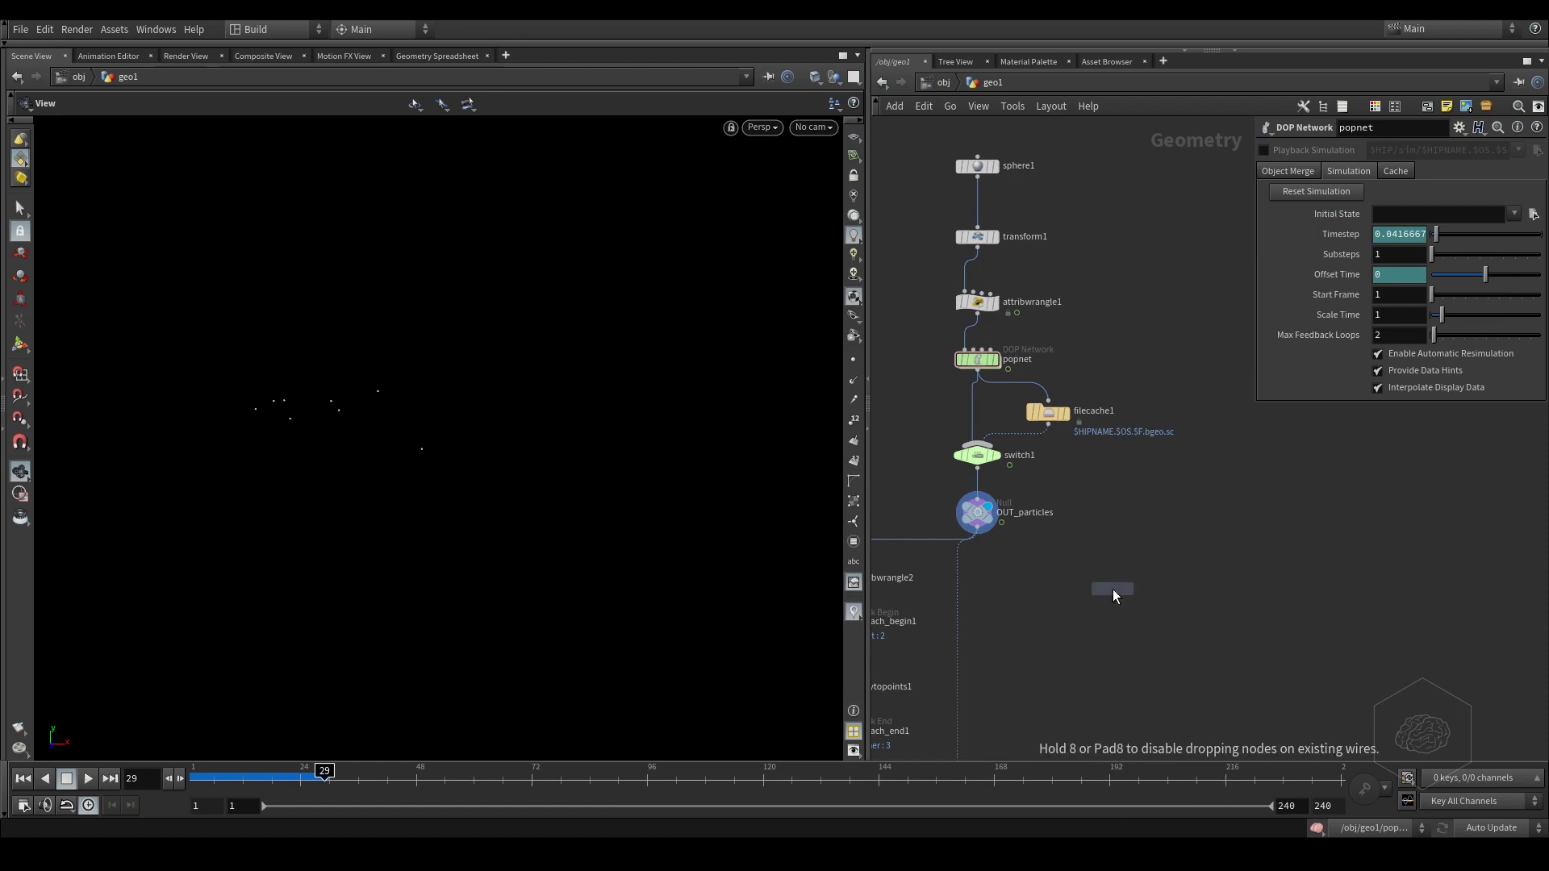
left_click(1159, 563)
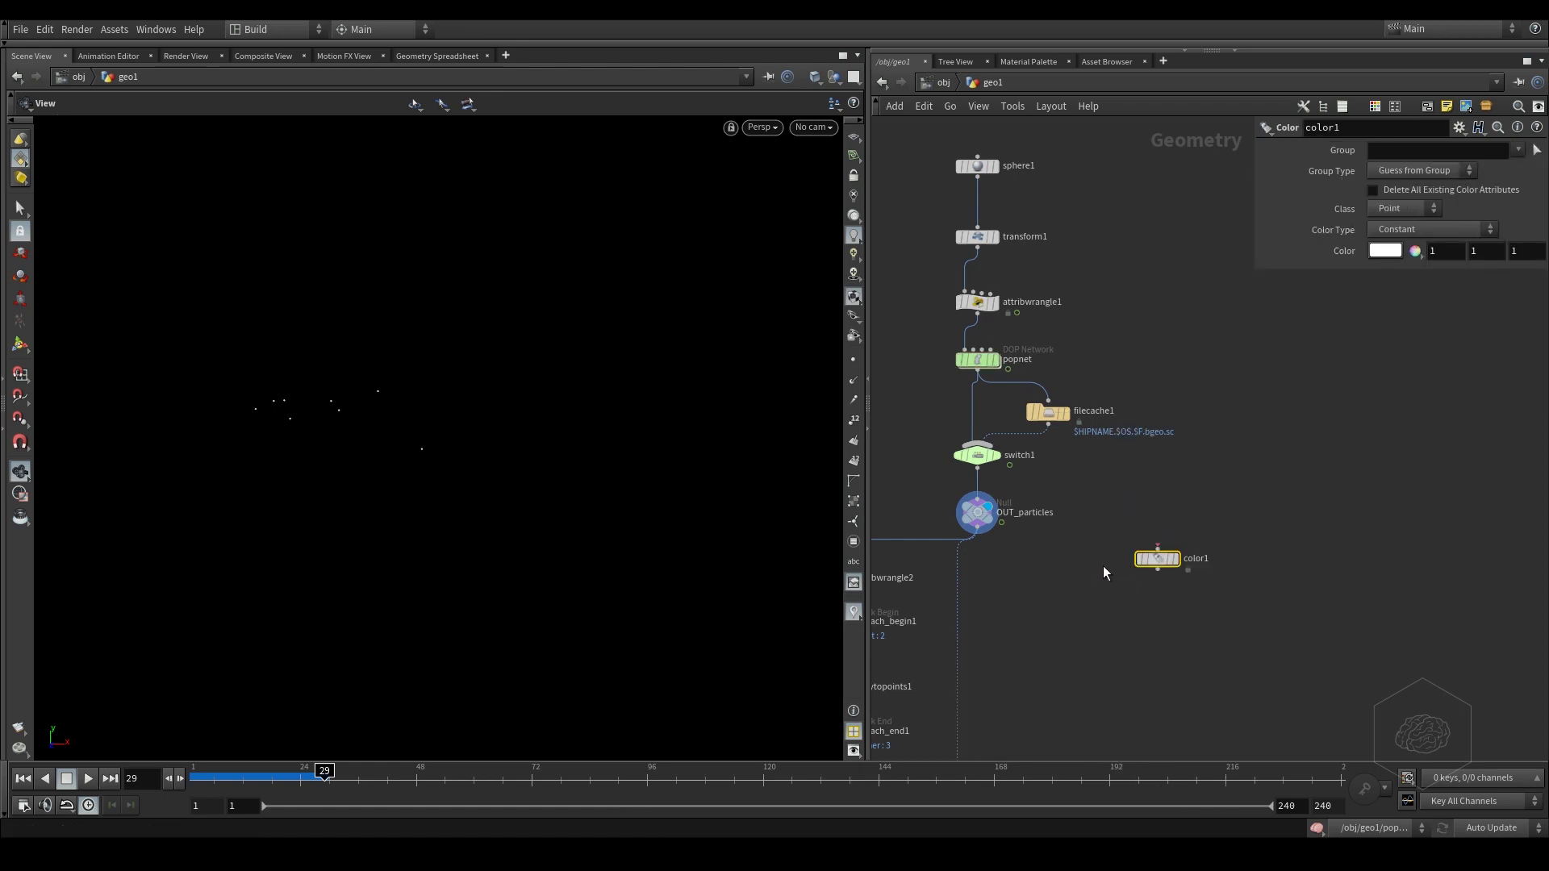
left_click(979, 530)
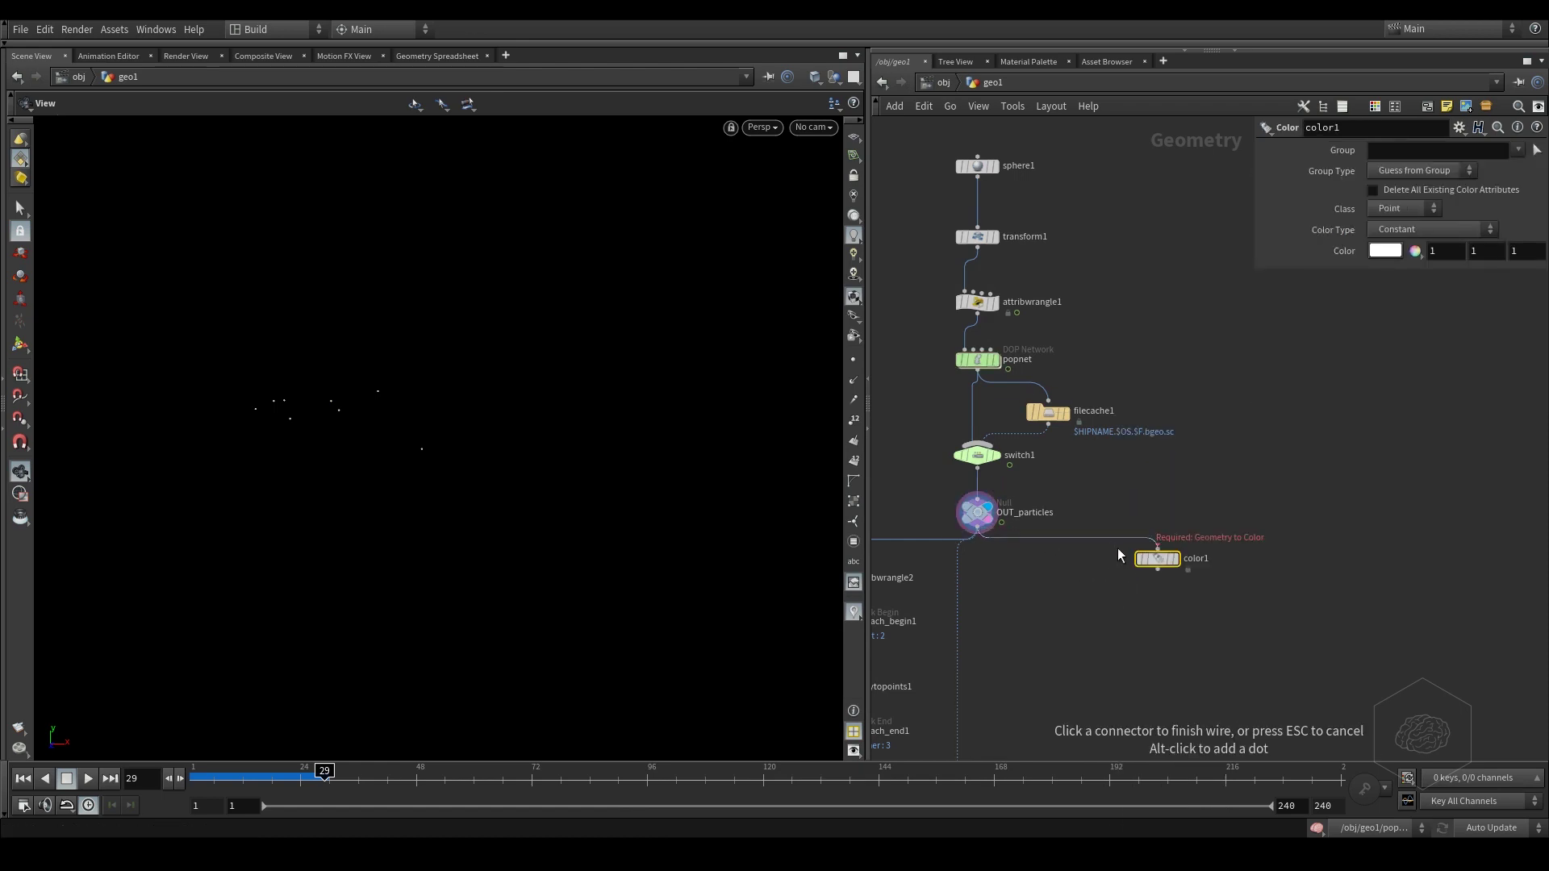
left_click(1158, 547)
left_click_drag(1168, 568, 1174, 586)
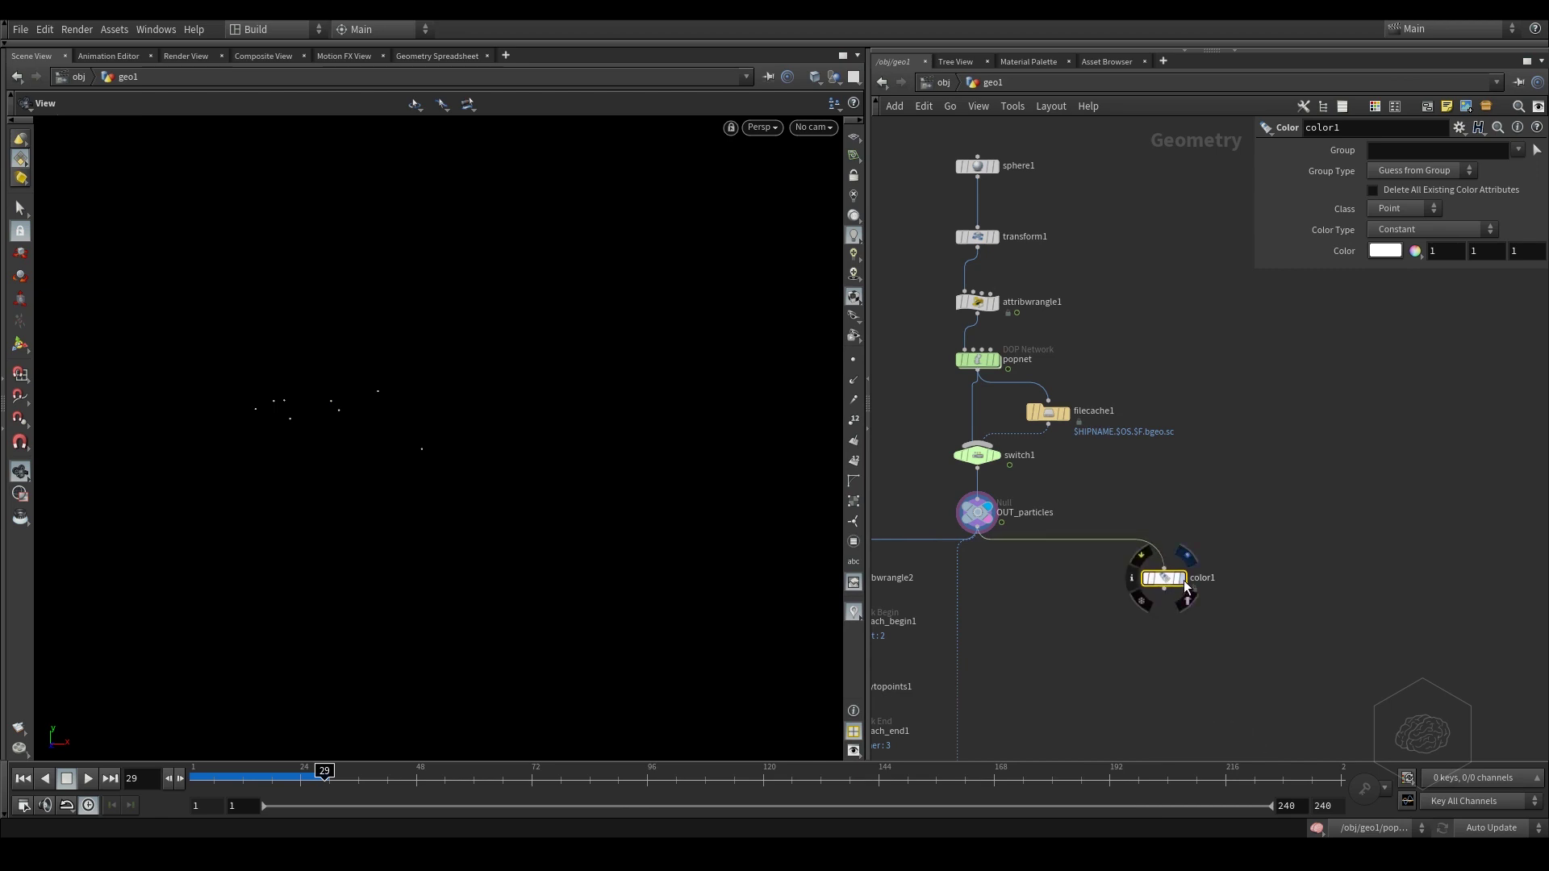
left_click(1180, 579)
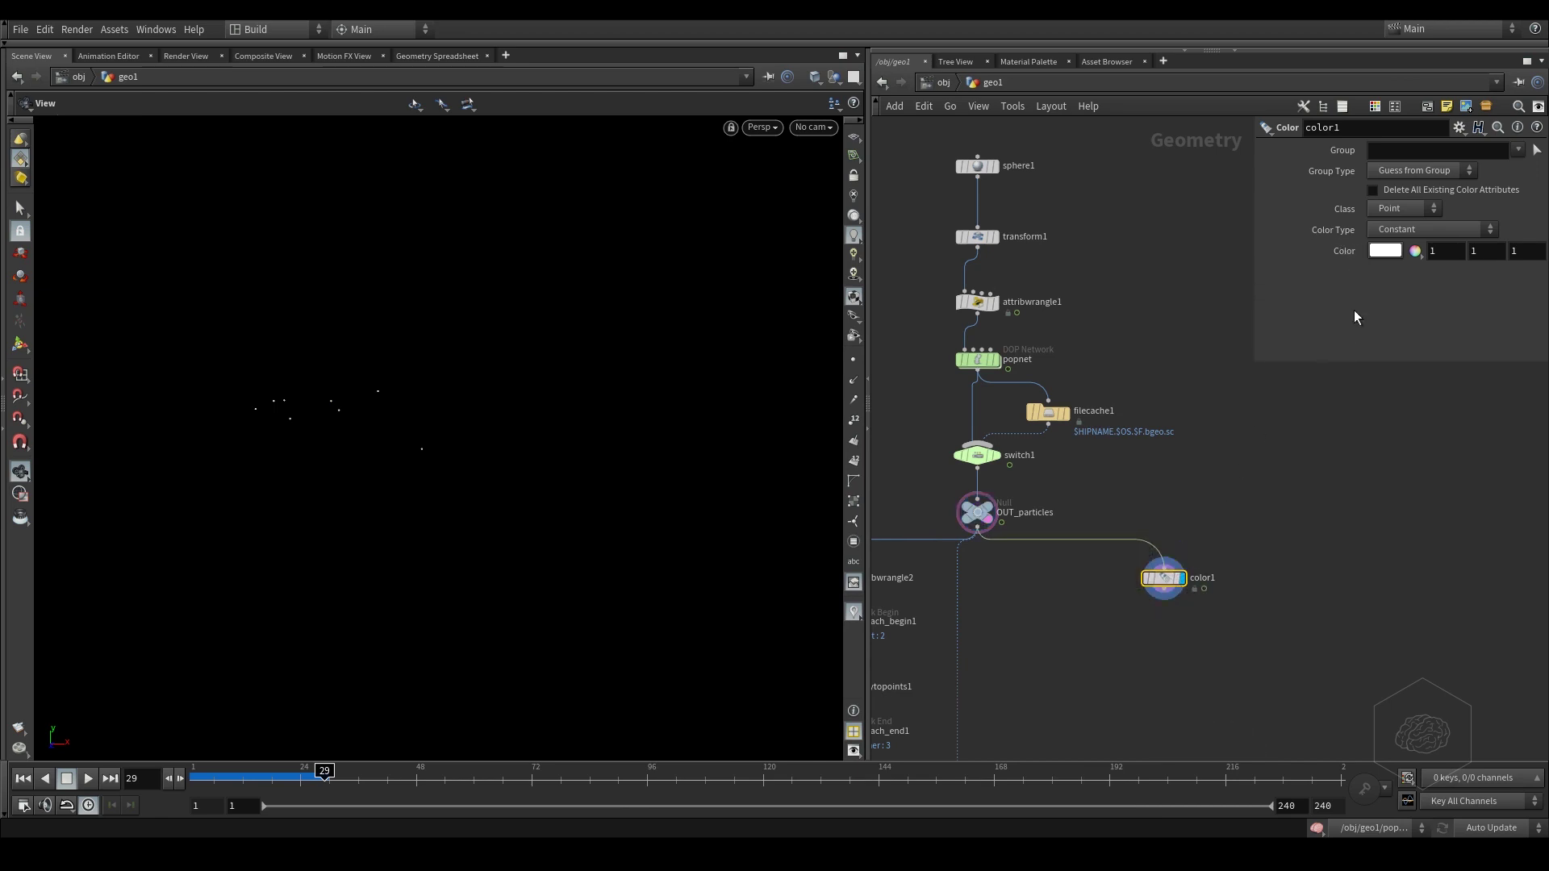
left_click(1408, 229)
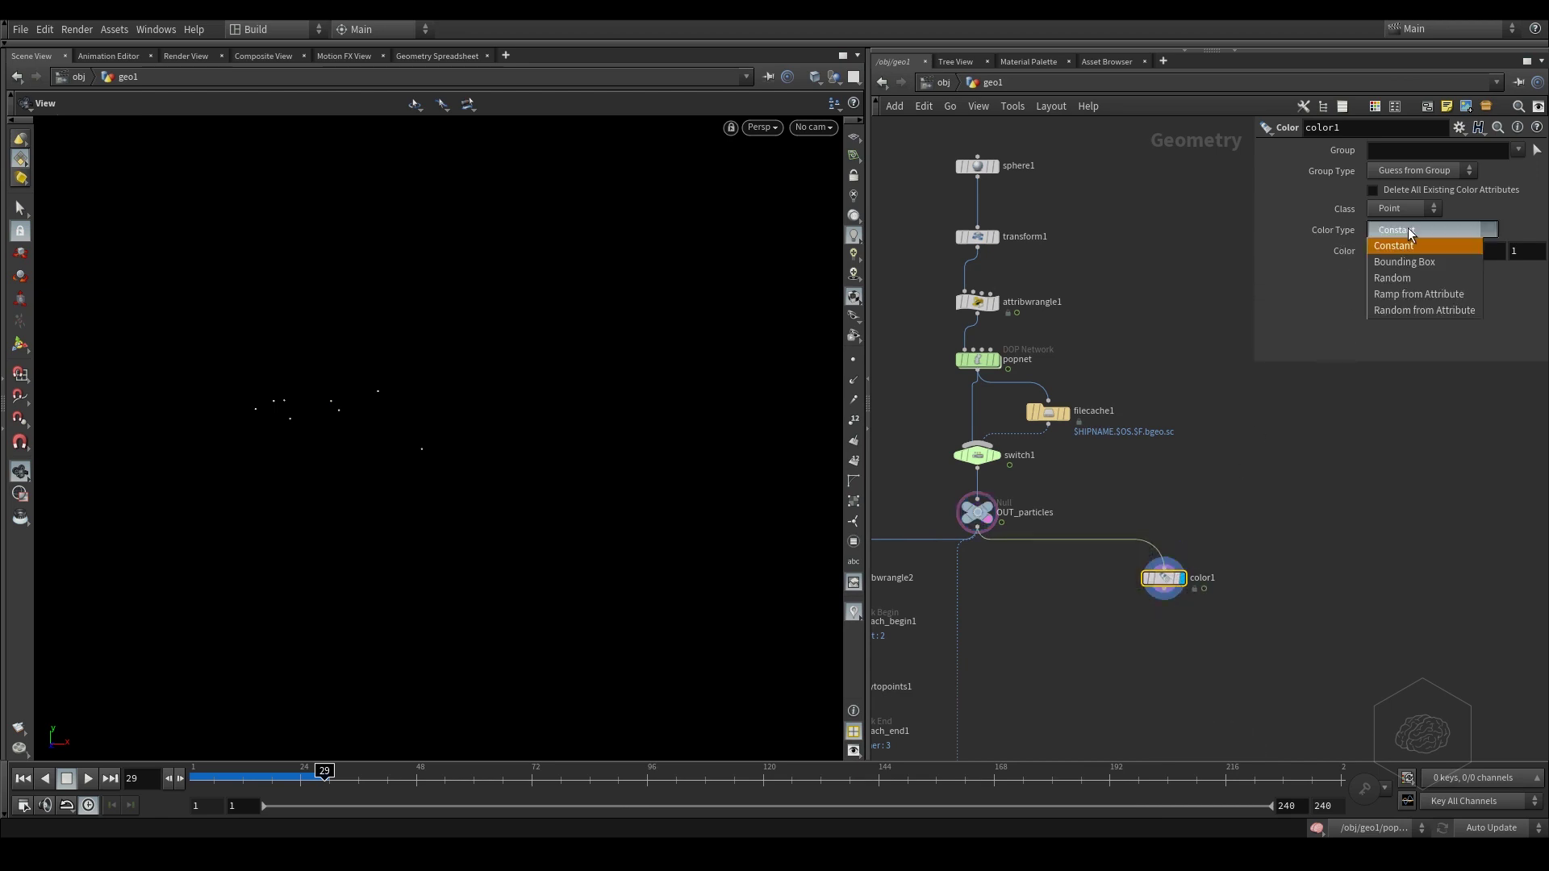
left_click(1390, 311)
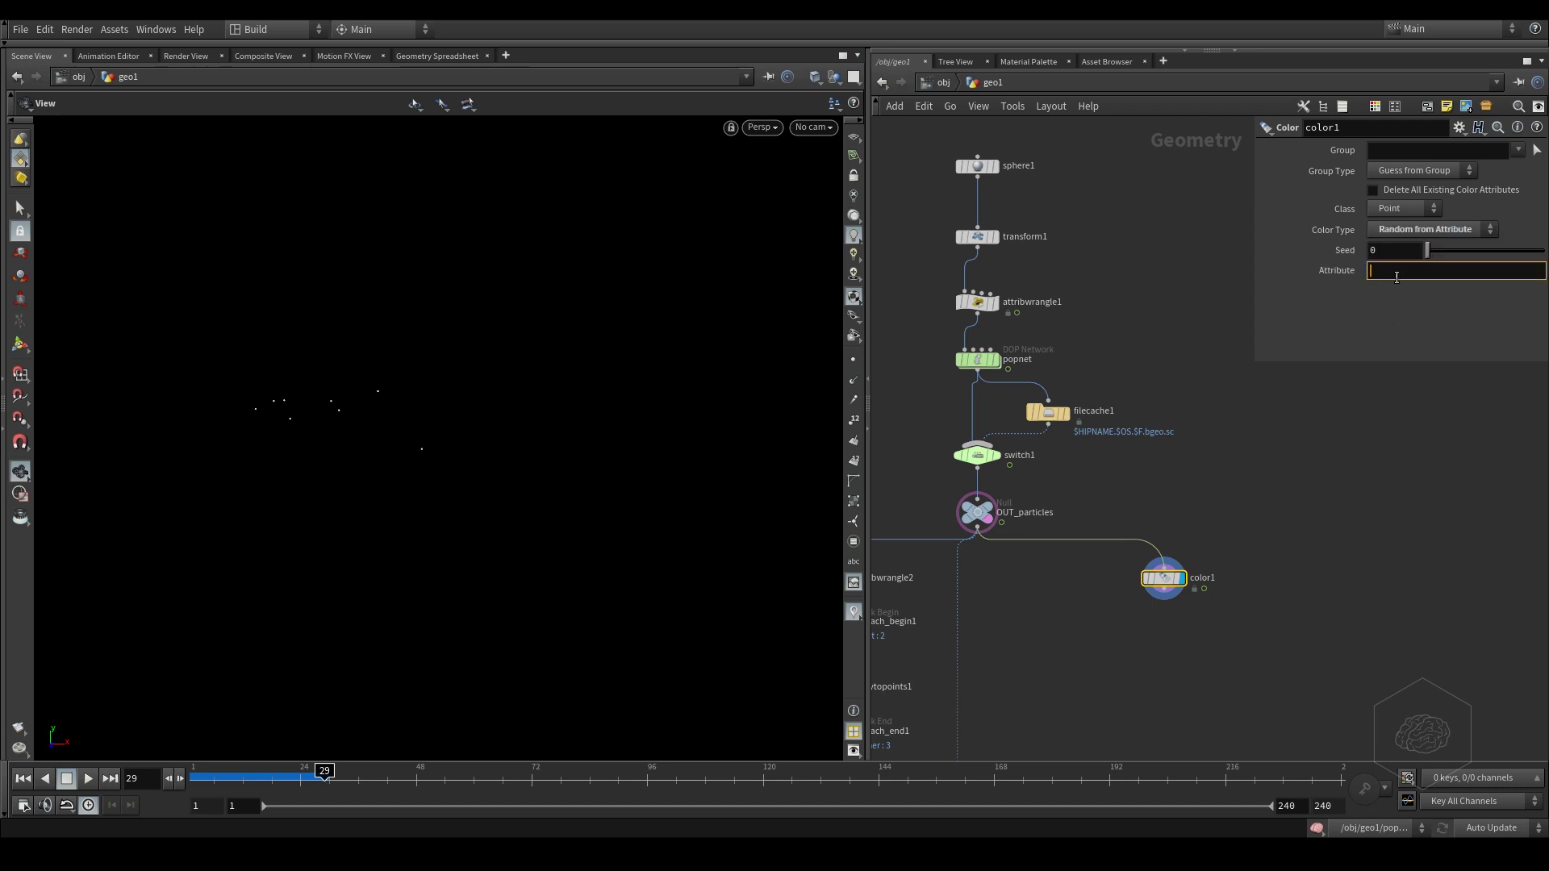
left_click(1417, 231)
left_click(1401, 247)
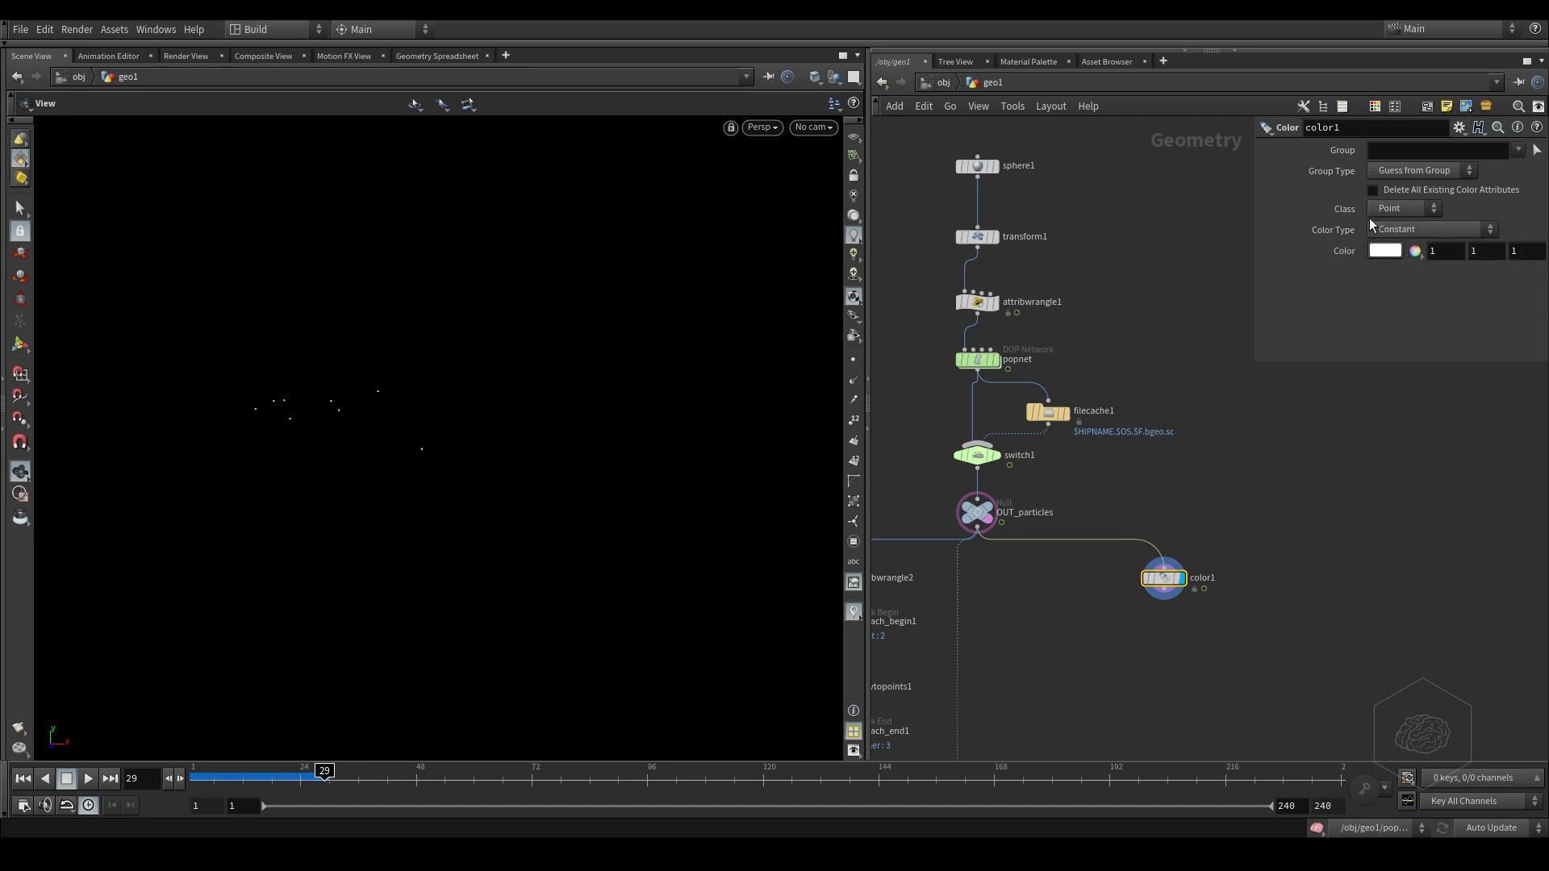
- Restrict color1 to the bornparticles group and set its constant color to cyan (0, 0.9, 0.9)
left_click(1392, 154)
type("bornparticles")
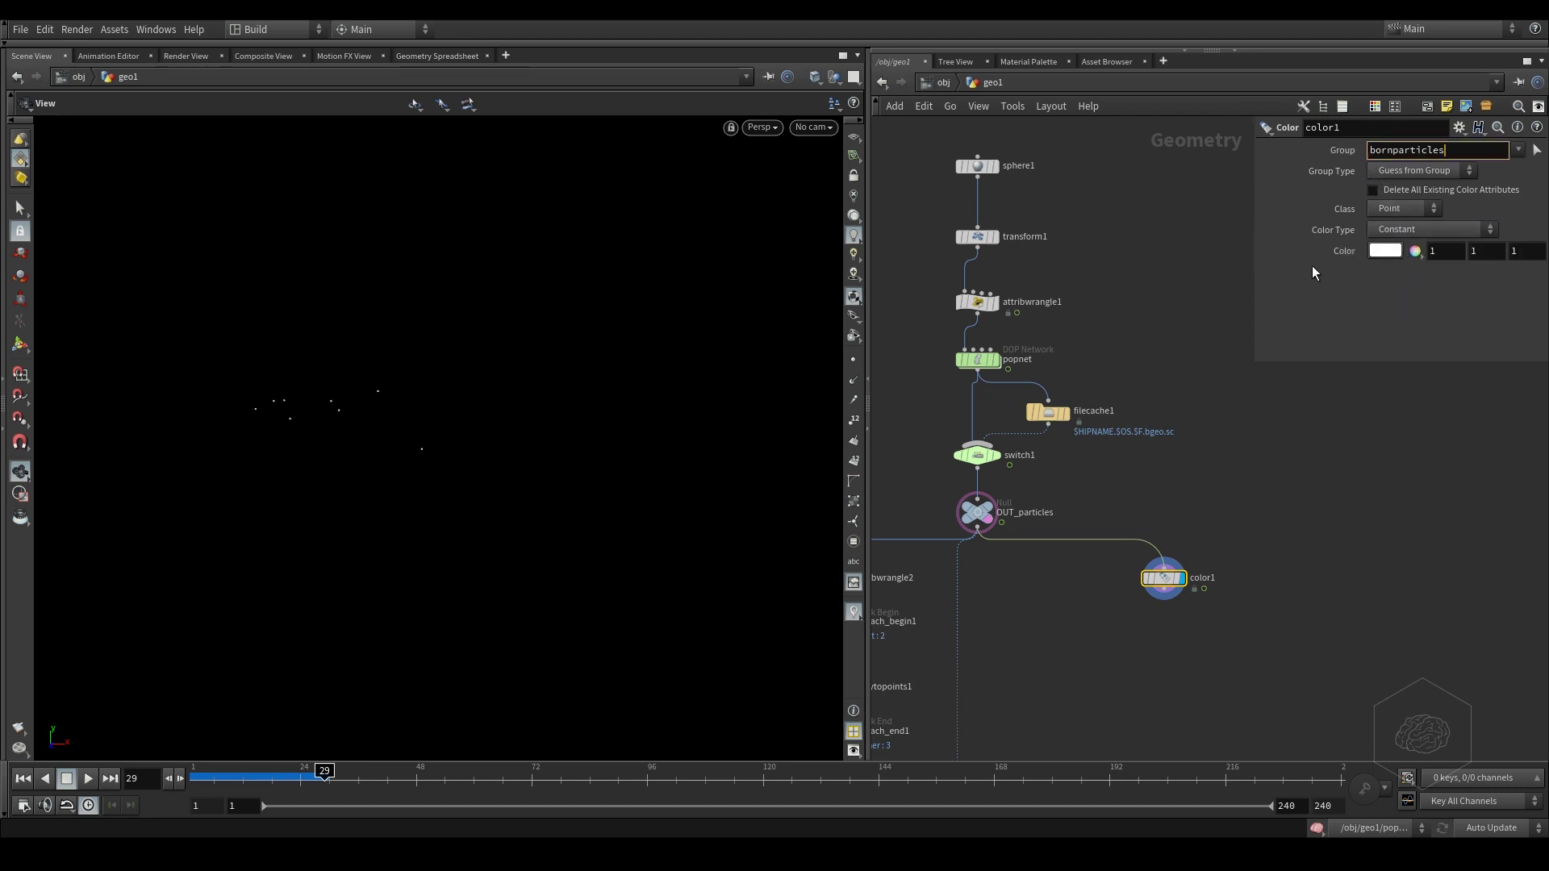
key("Return")
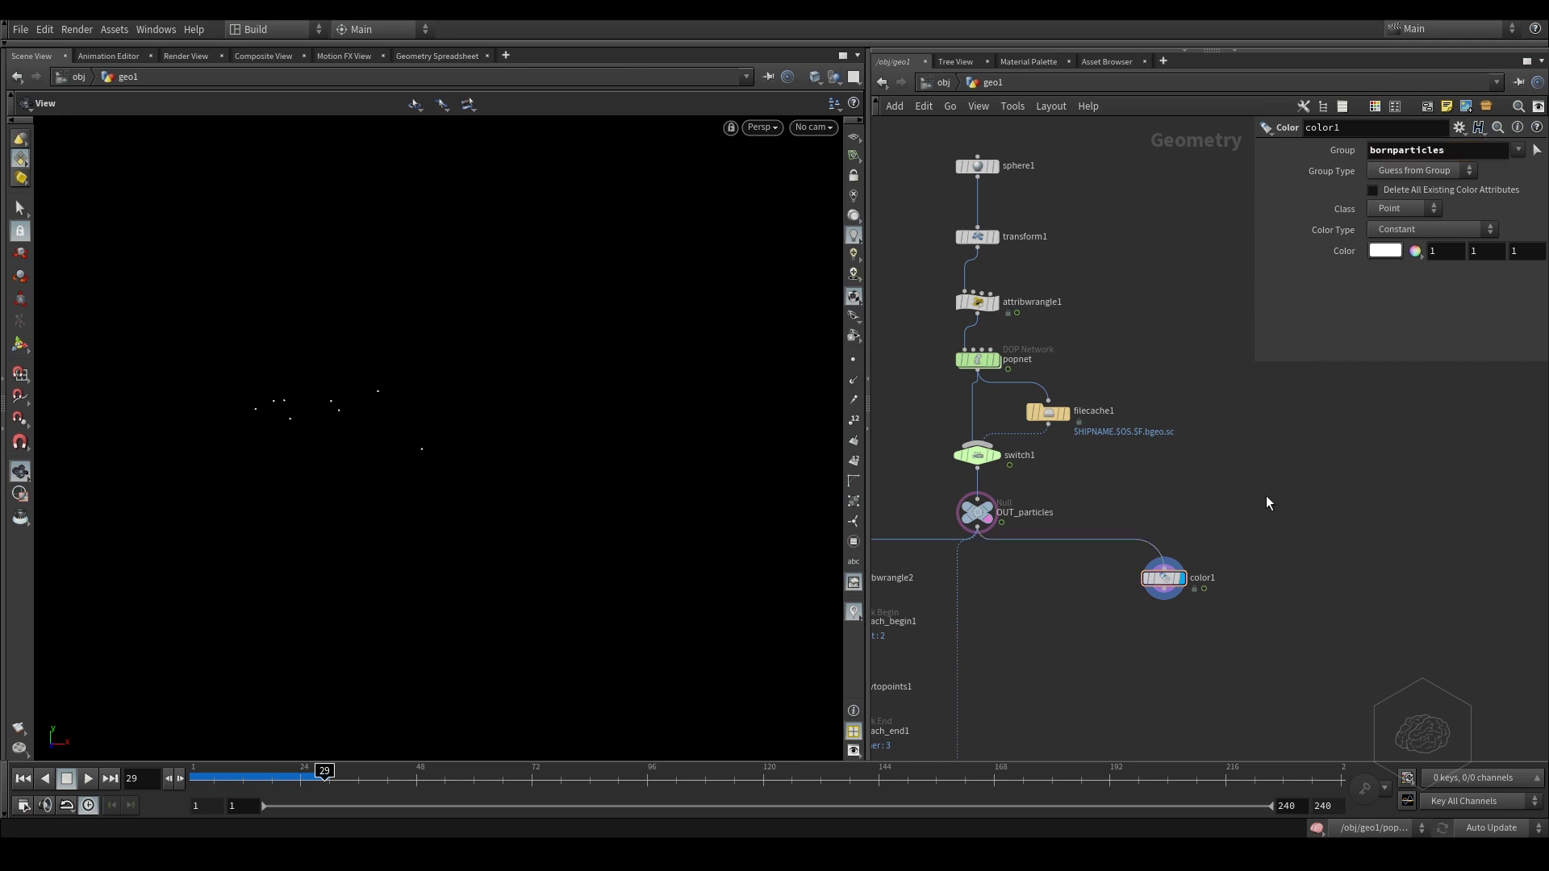
left_click(1385, 250)
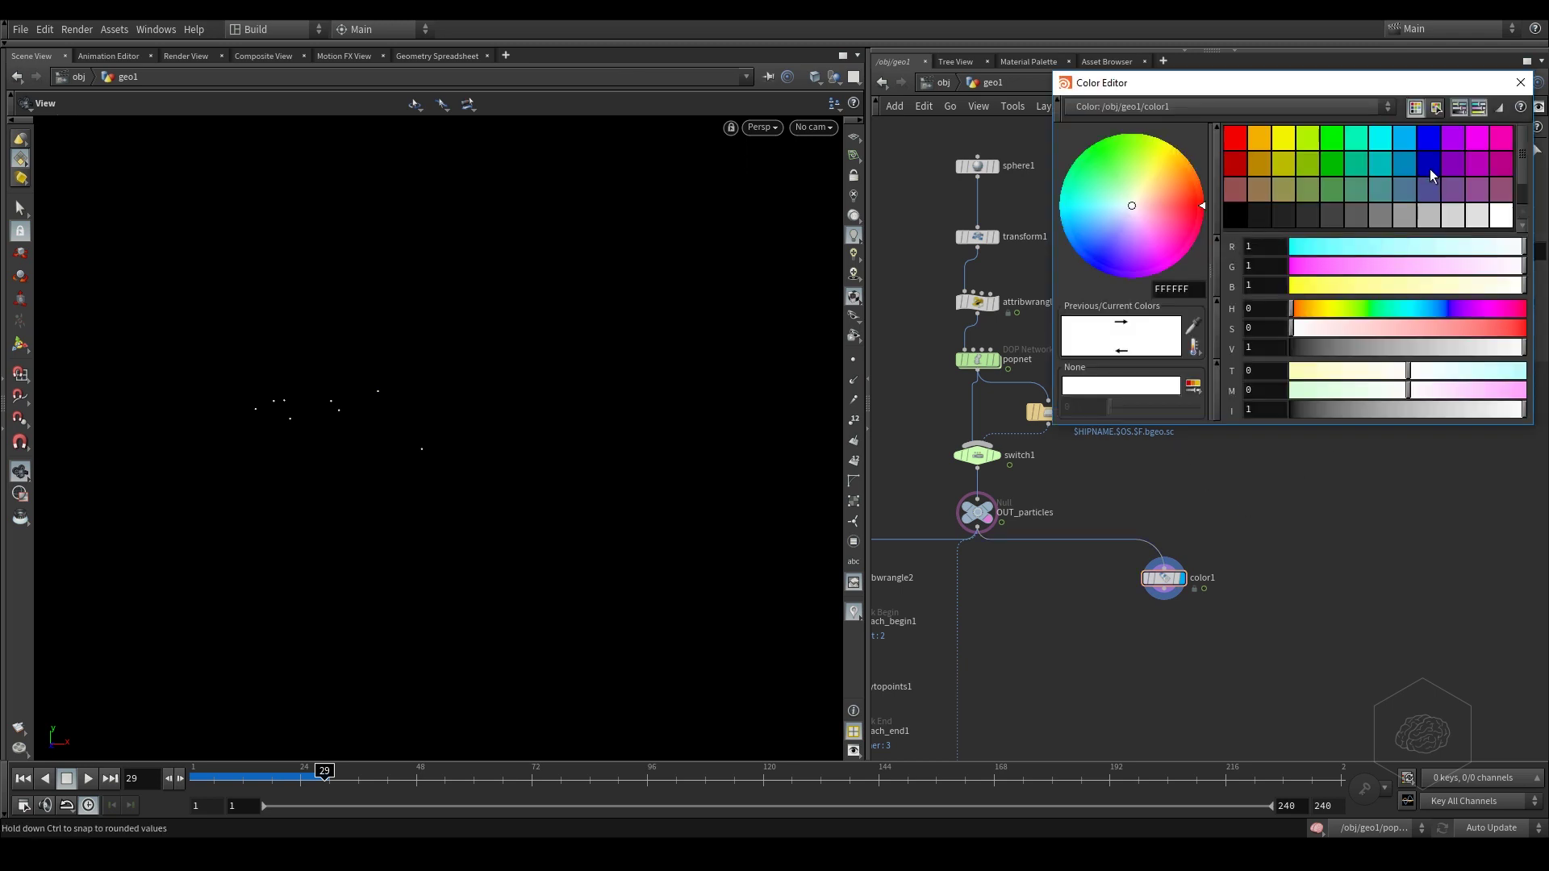
left_click(1404, 163)
left_click(1381, 138)
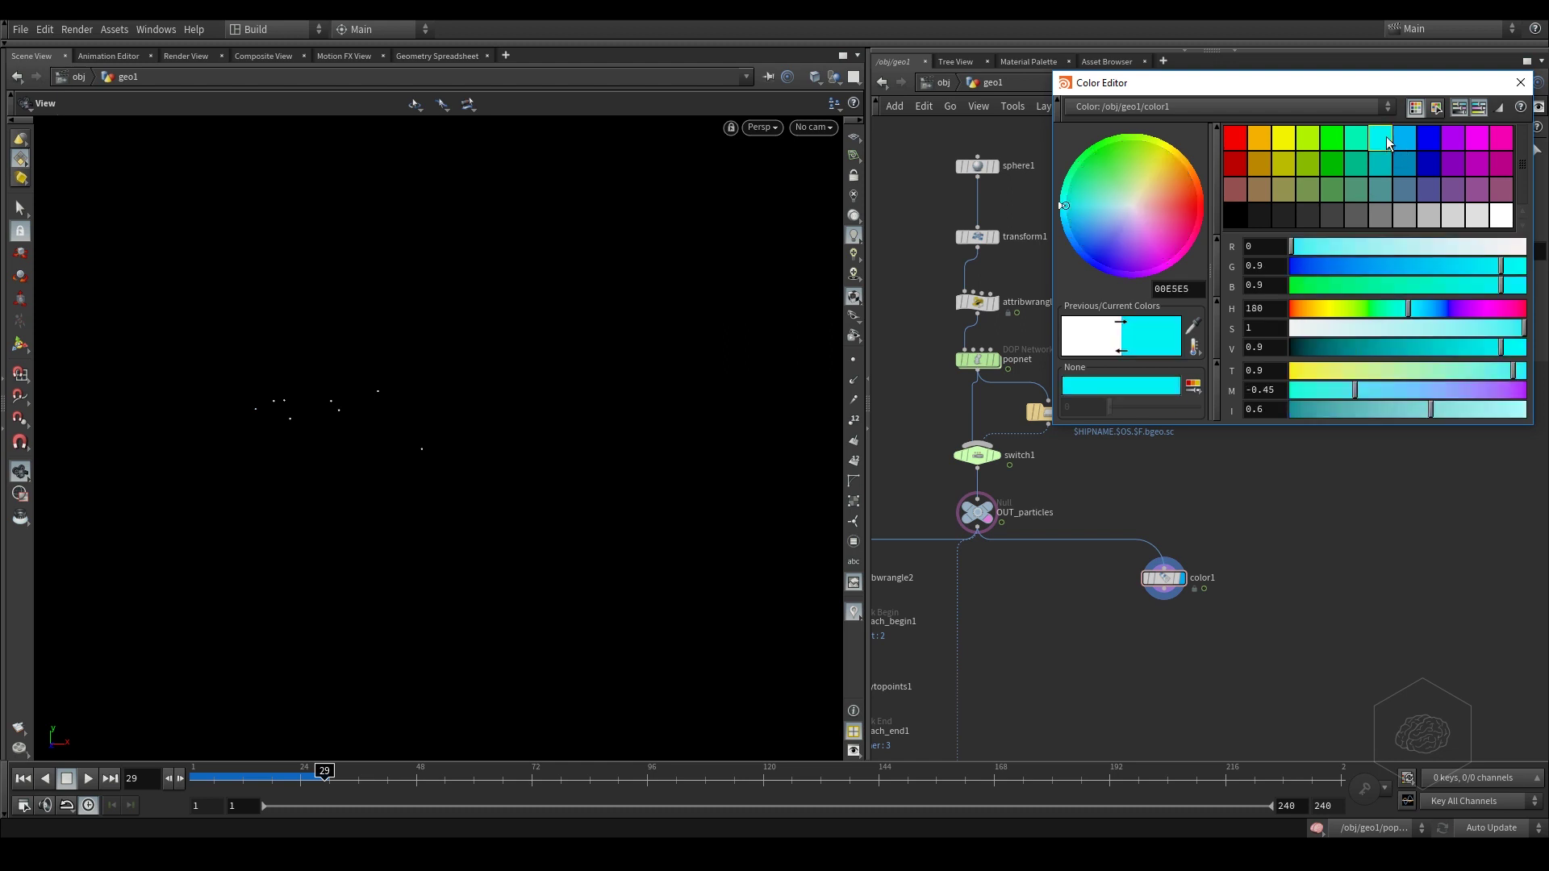
left_click(1520, 83)
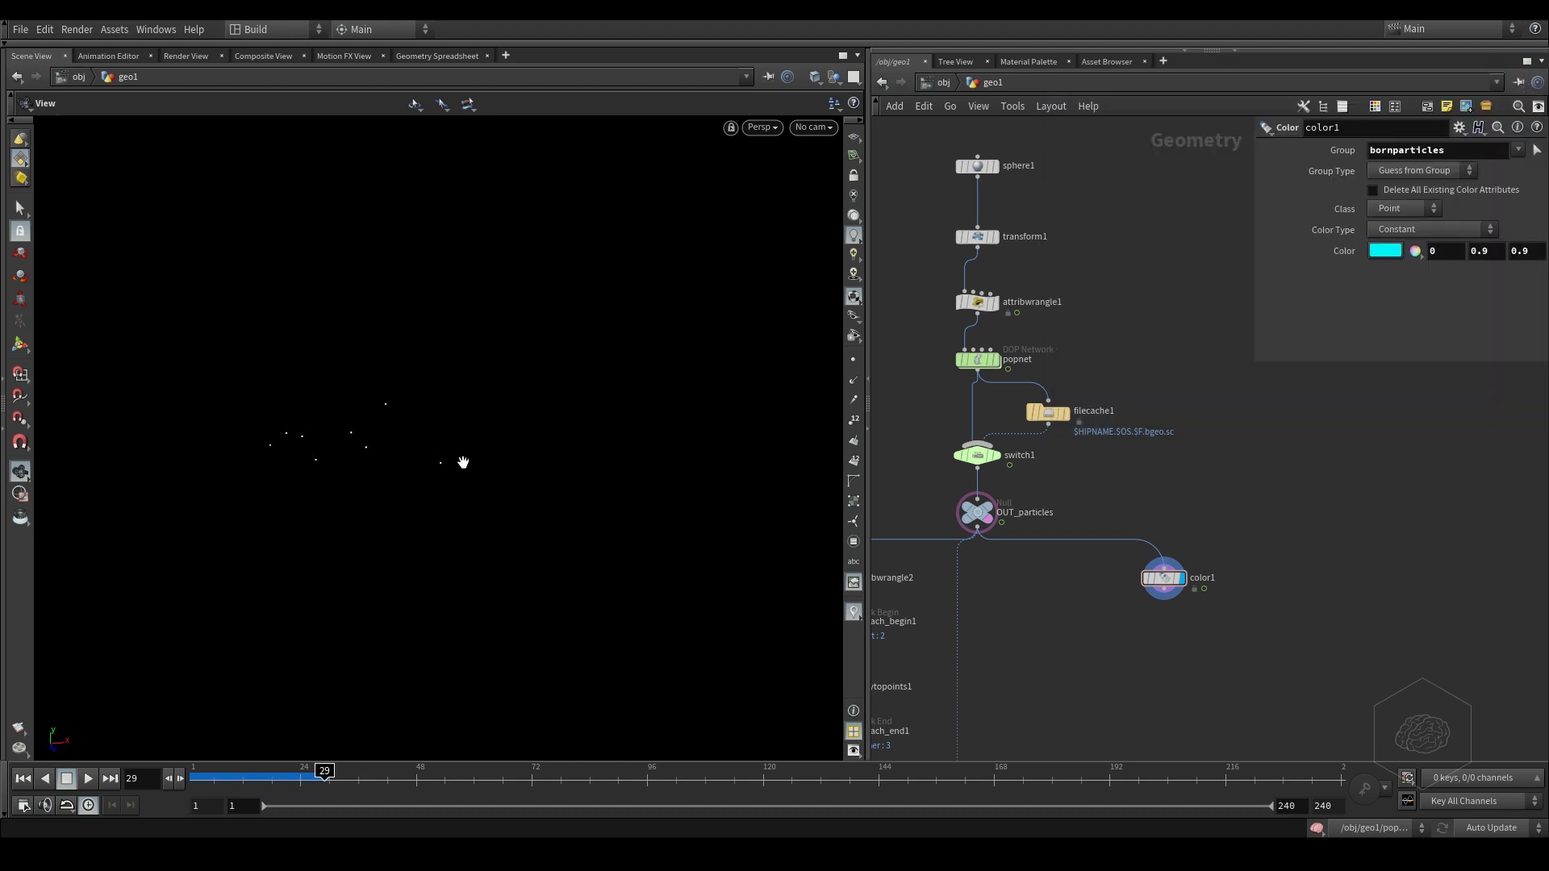
- Look closely at the particles and scrub to frame 38 to check the coloring of the newborn points
right_click_drag(376, 419, 630, 419)
left_click_drag(269, 776, 367, 785)
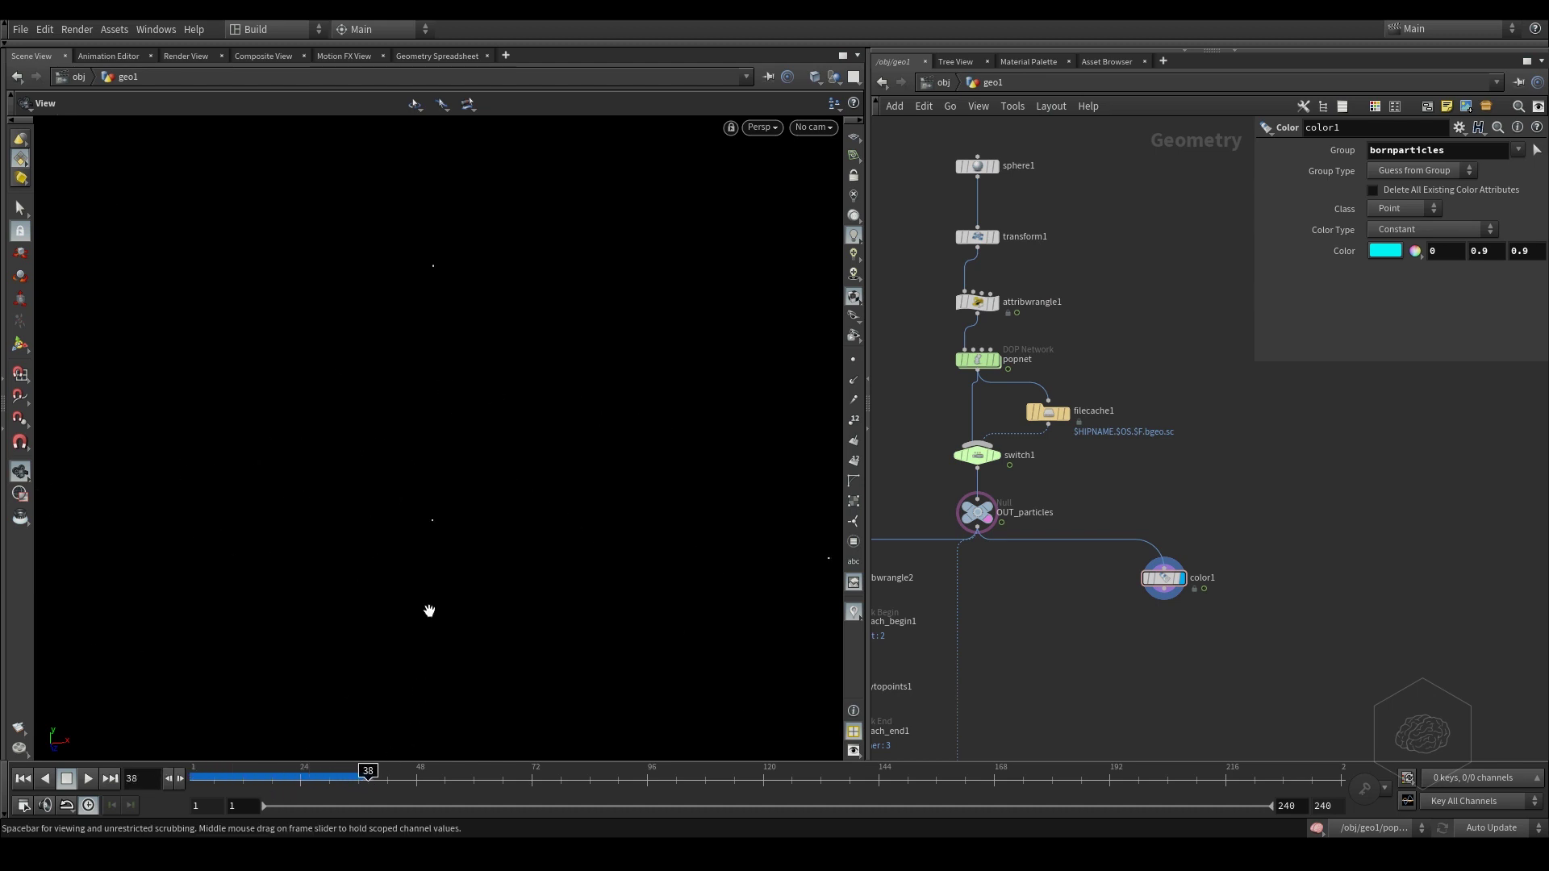
- Go into geo1's popnet and add a POP Replicate node beside the popsolver
middle_click_drag(958, 468, 1003, 476)
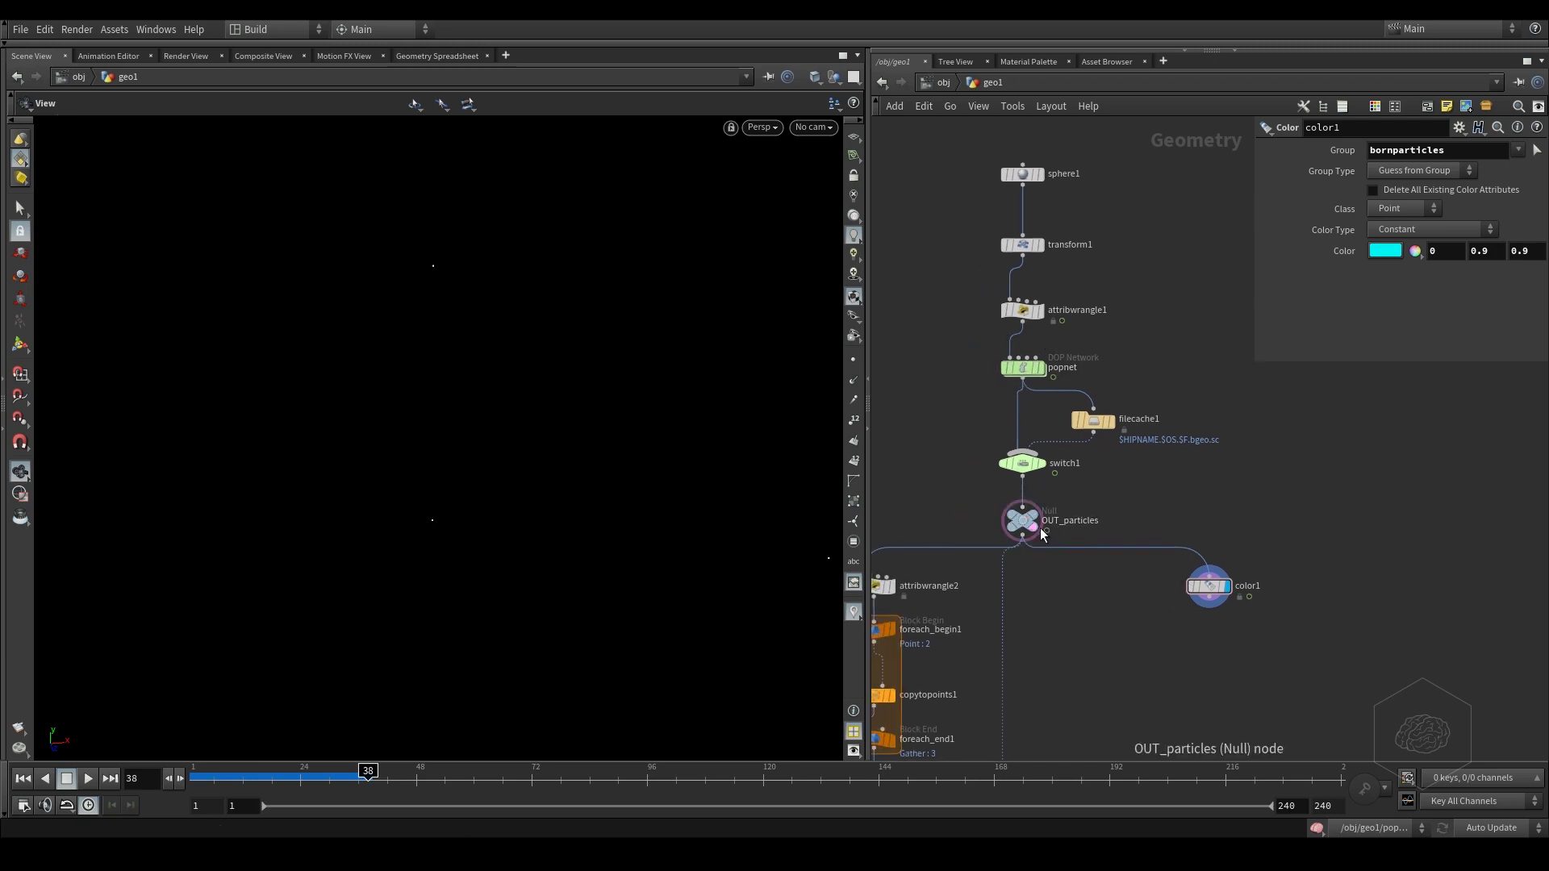
left_click(1023, 369)
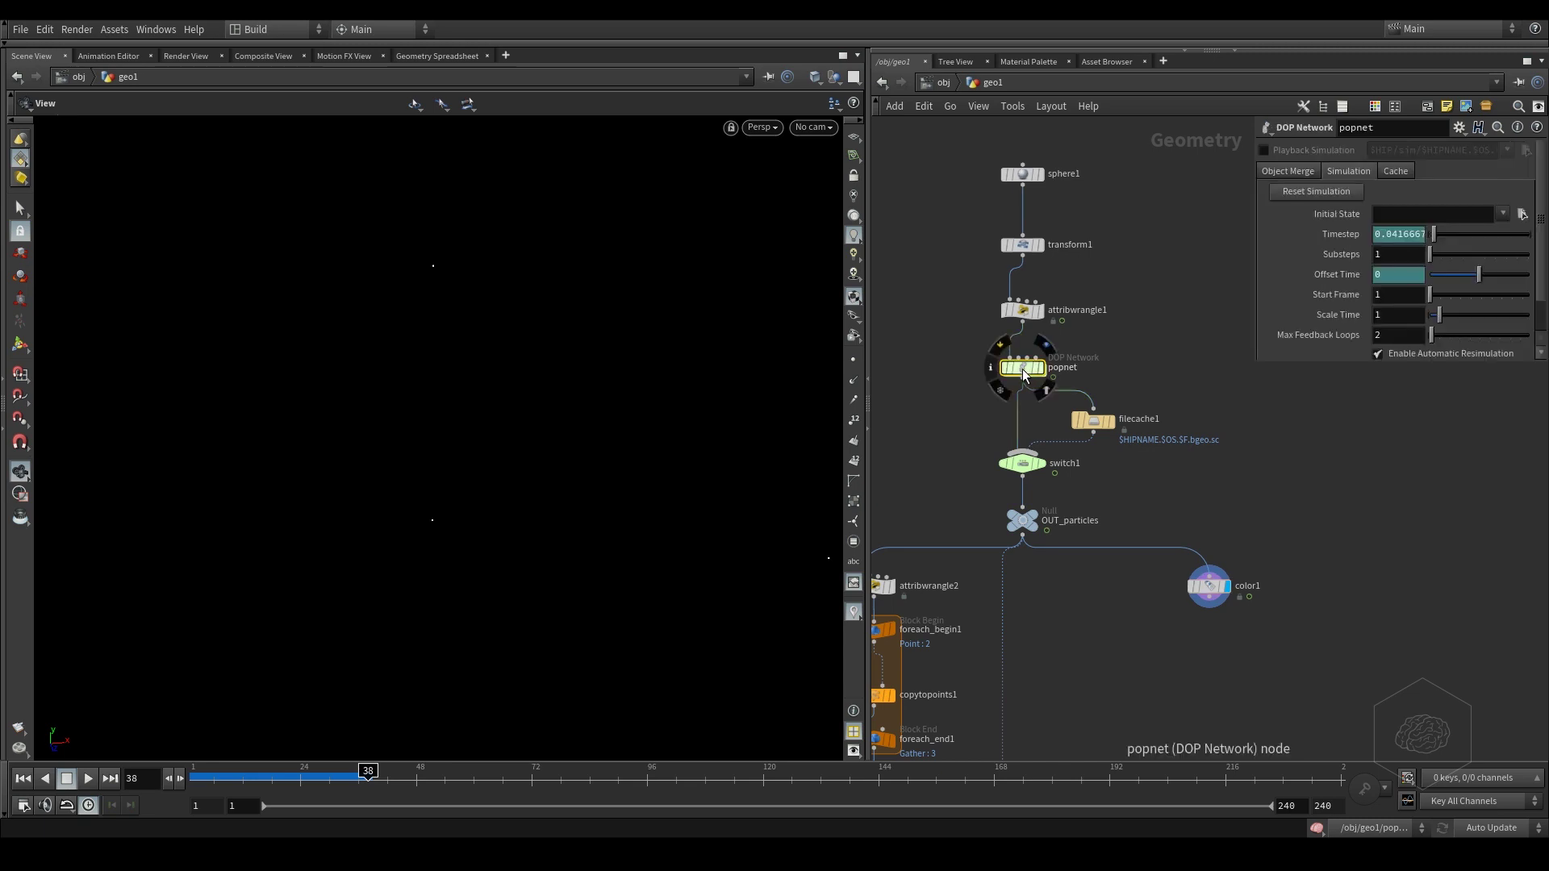
double_click(1023, 369)
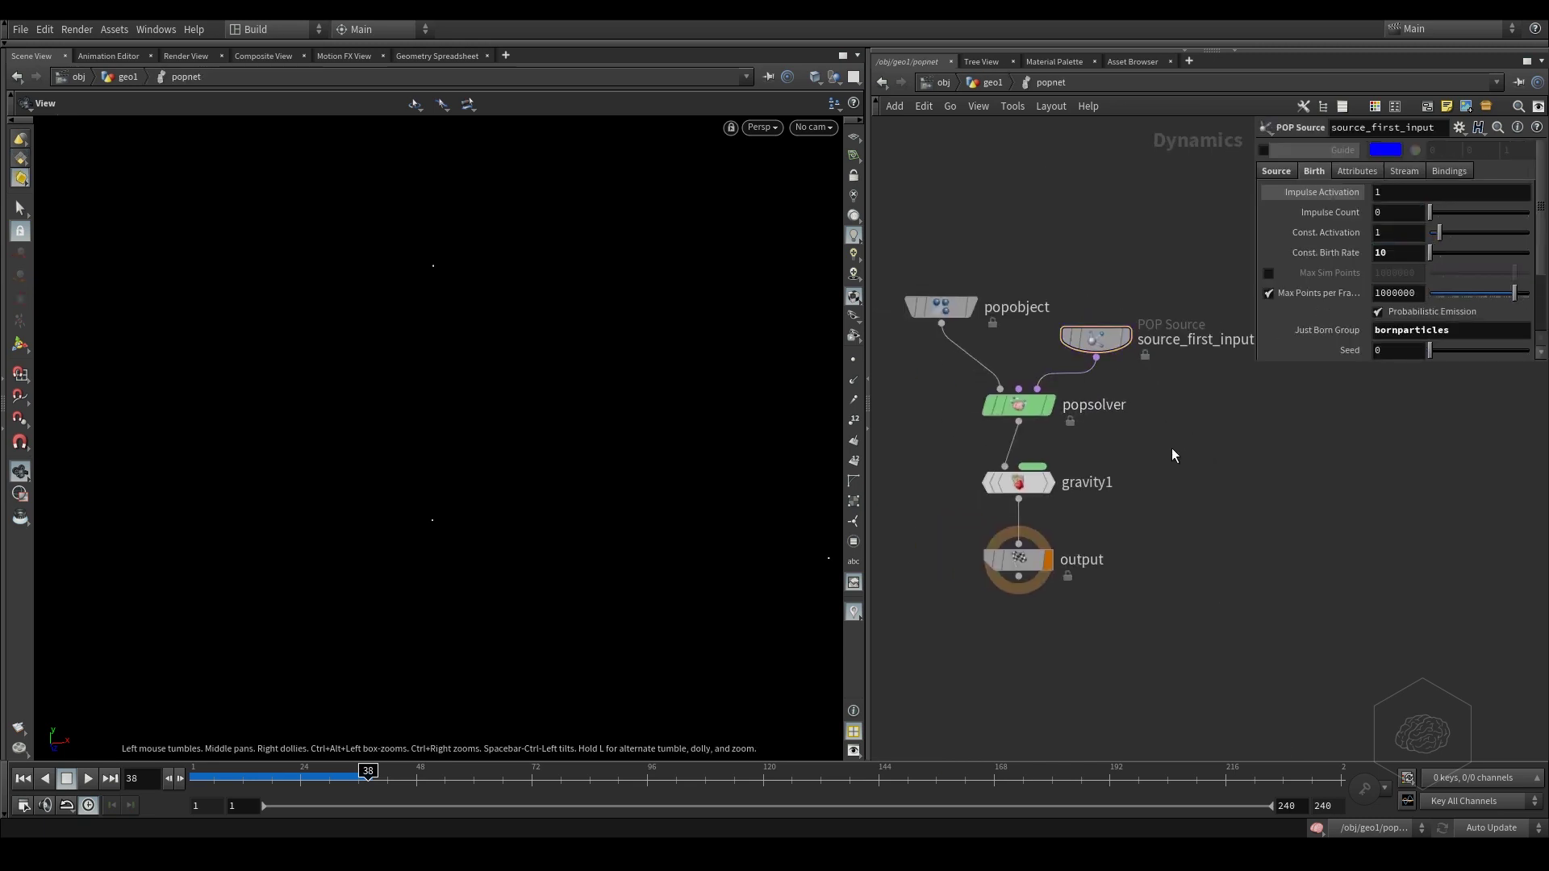
key("Tab")
mouse_move(1180, 445)
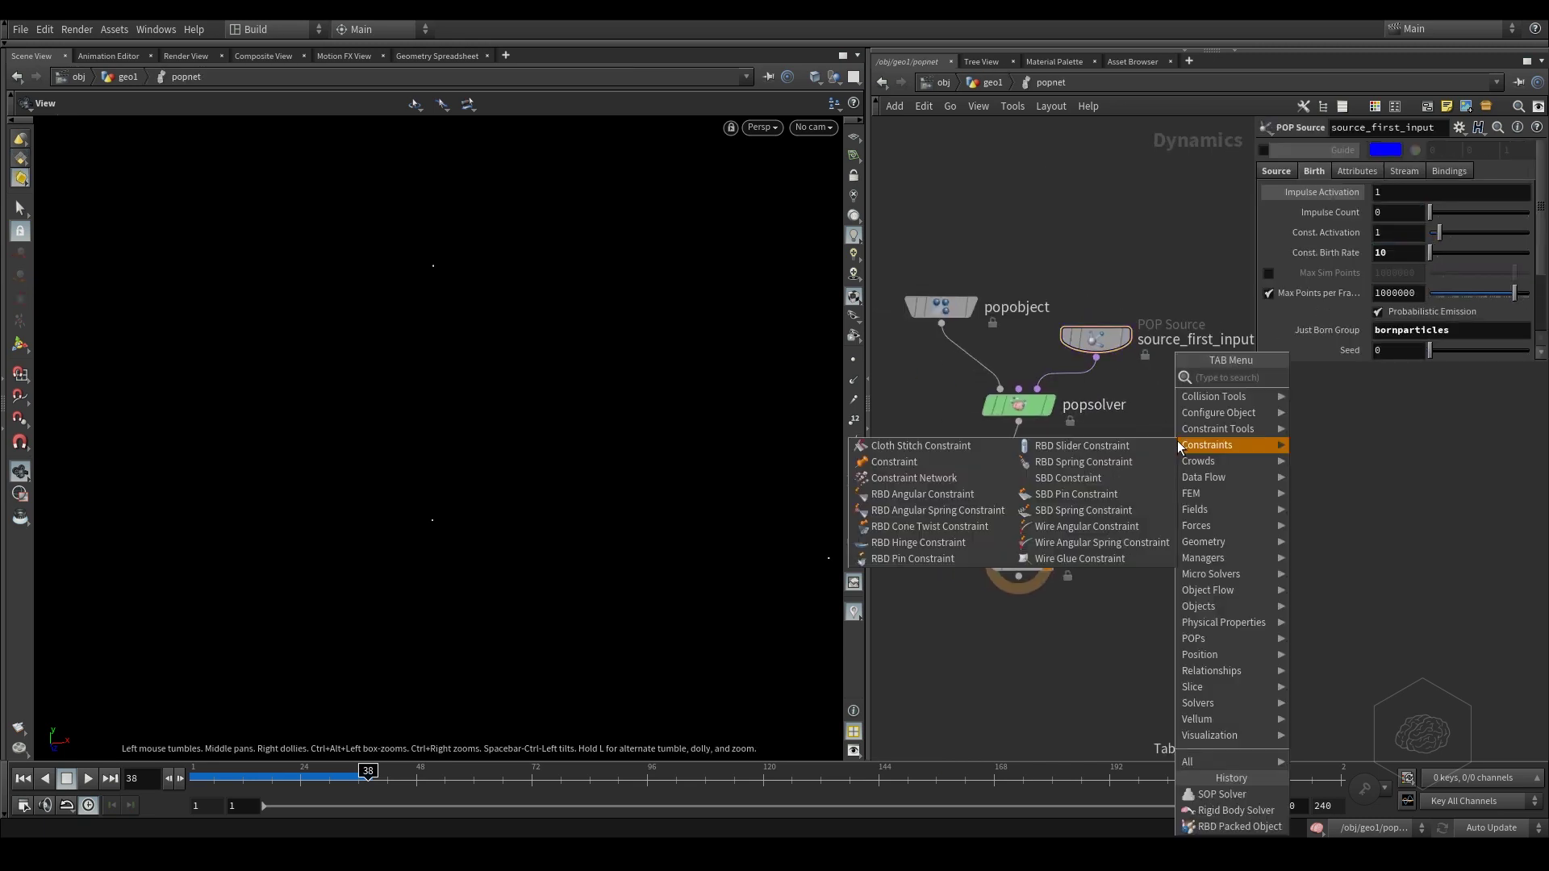
type("pop re")
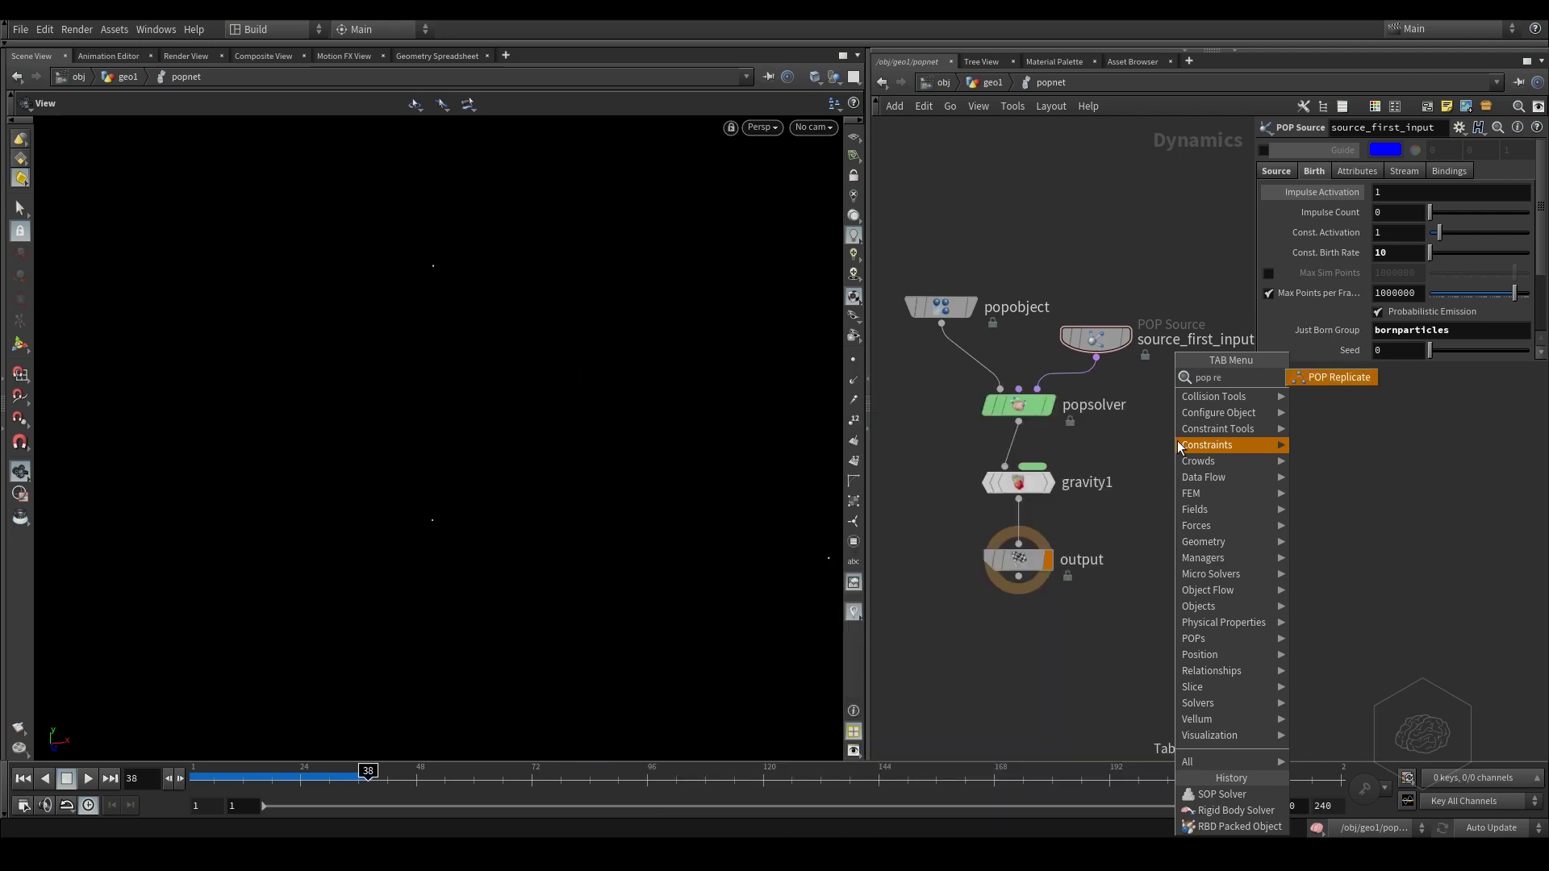
type("pl")
key("Return")
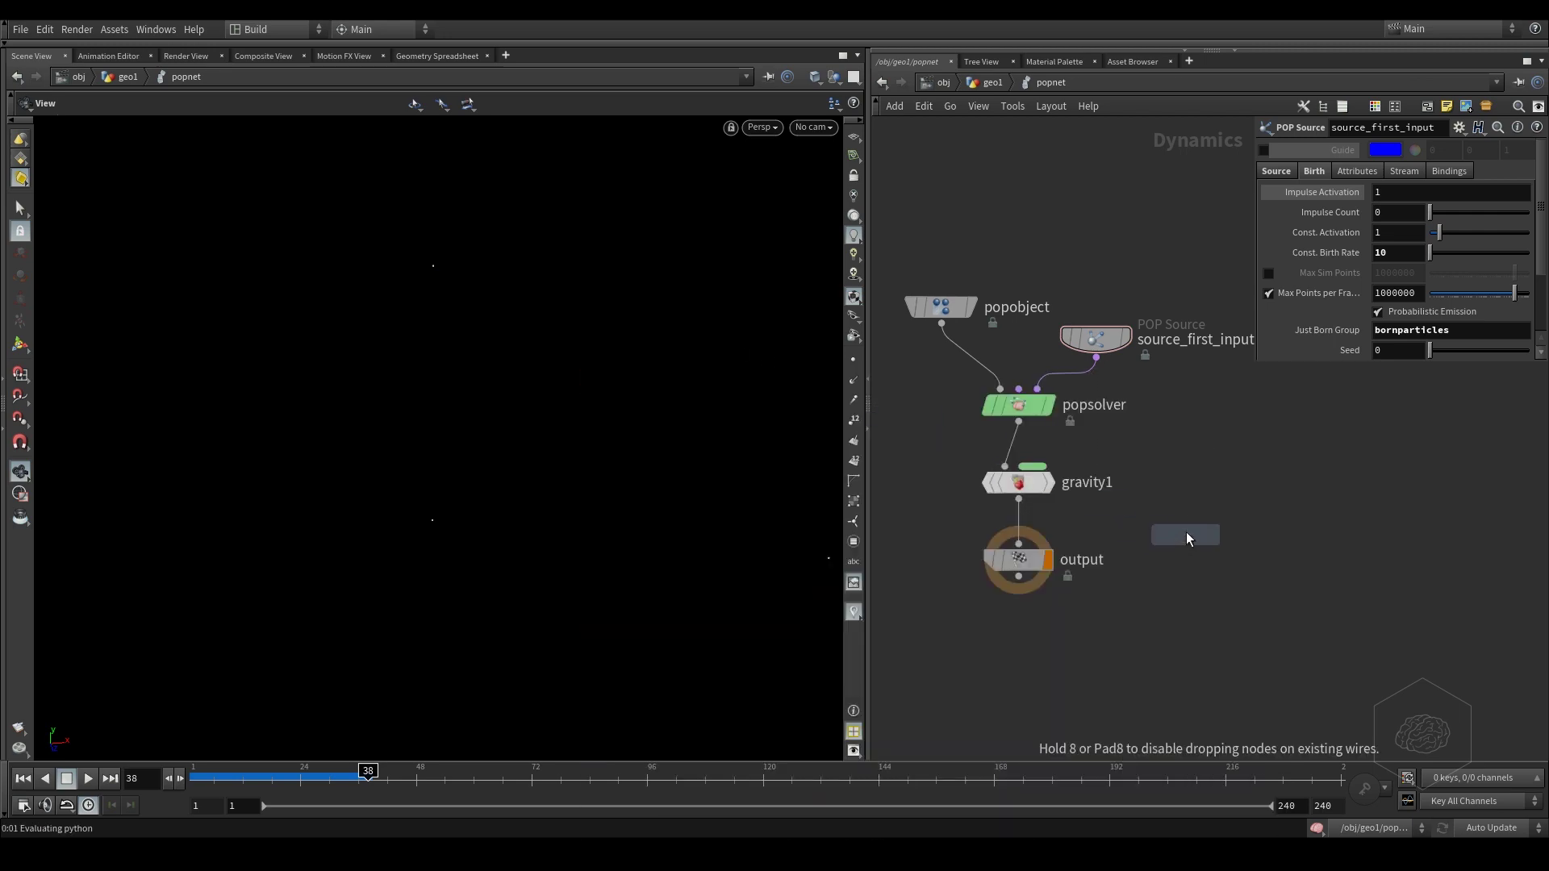
left_click(1169, 414)
- Feed source_first_input into popreplicate1 and combine both through a new Merge node wired into the popsolver
left_click_drag(1096, 339, 1133, 242)
key("Tab")
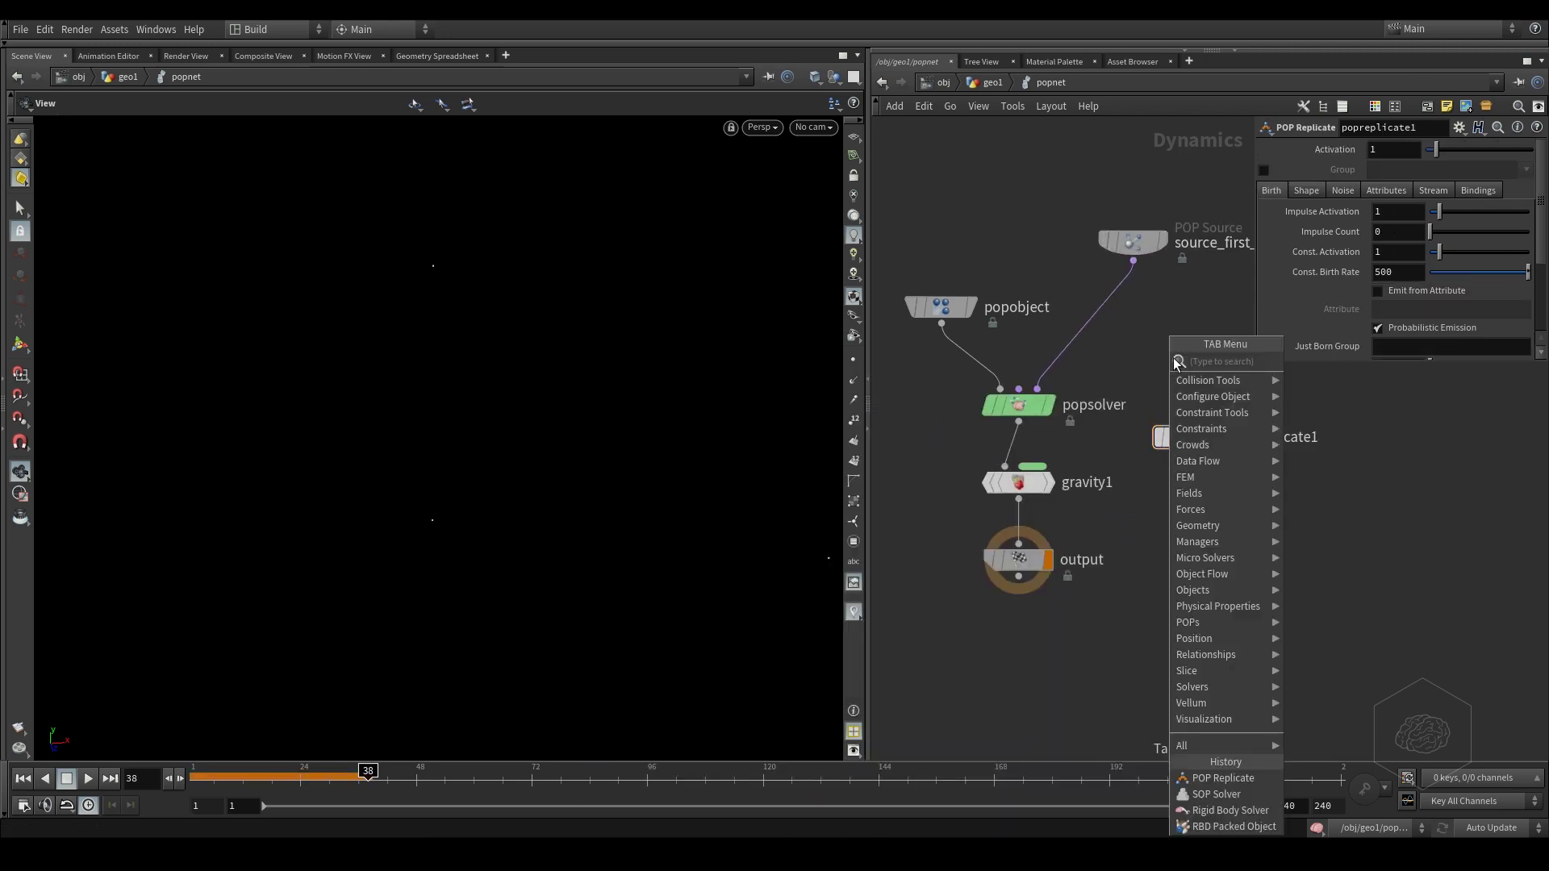
type("merge")
key("Return")
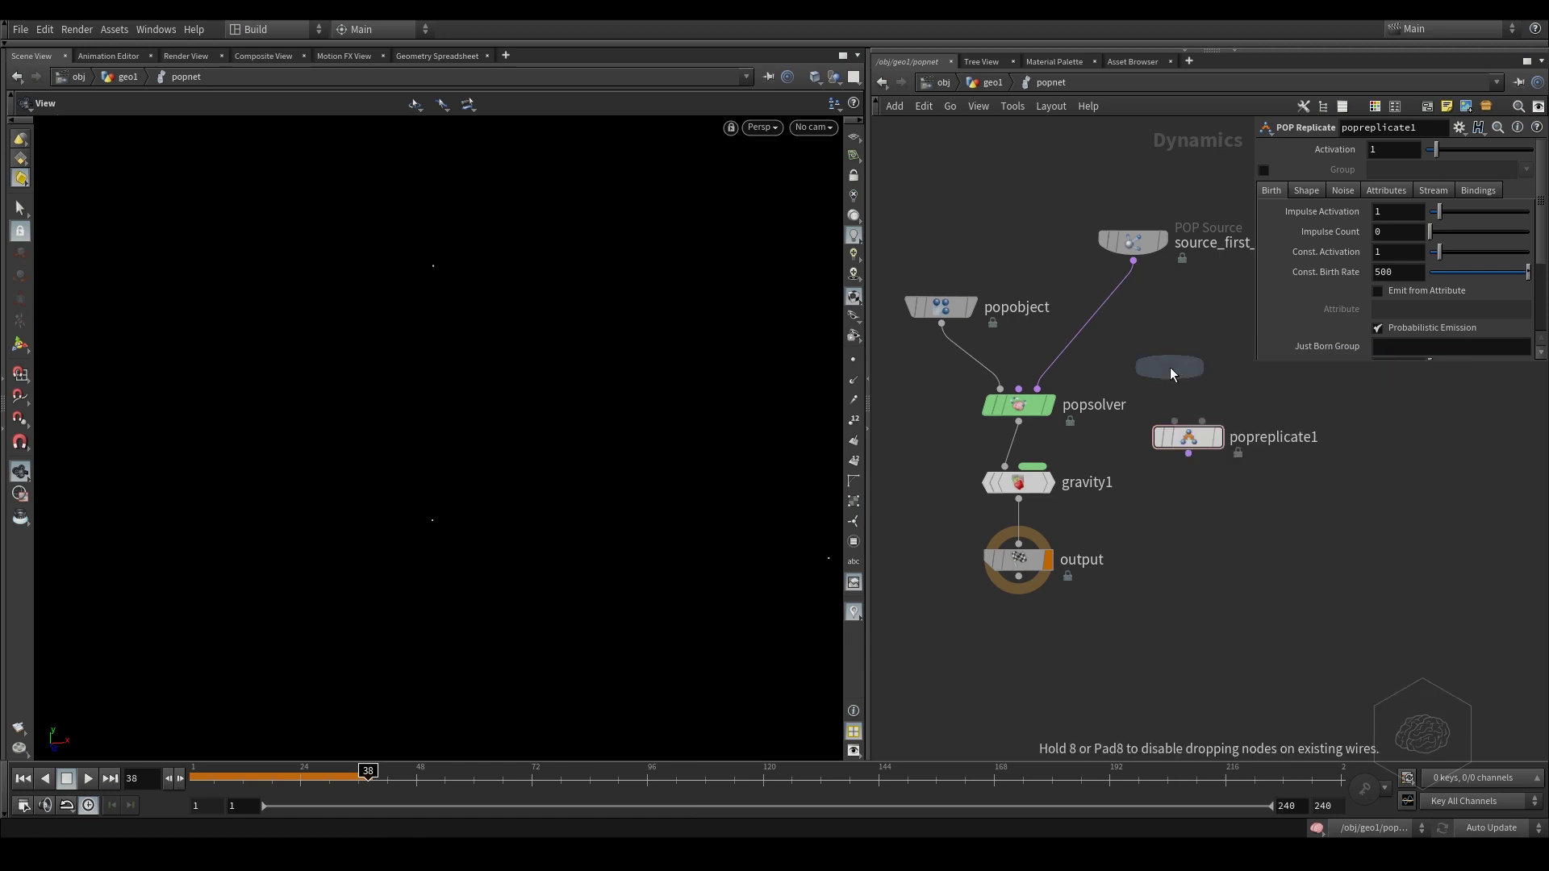
left_click(1170, 367)
left_click(1051, 241)
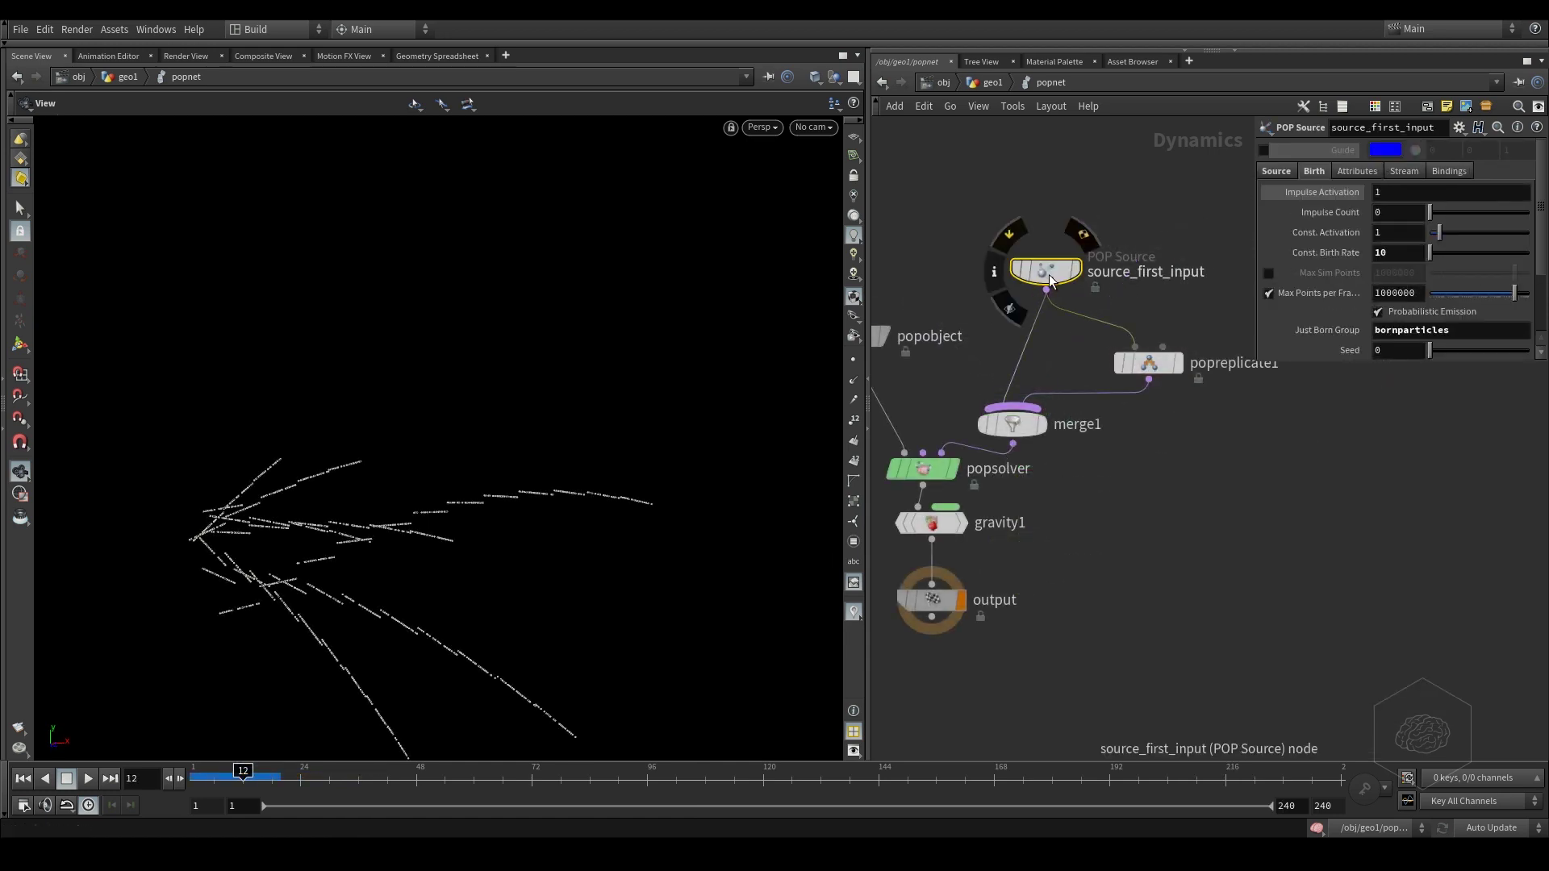
double_click(1428, 330)
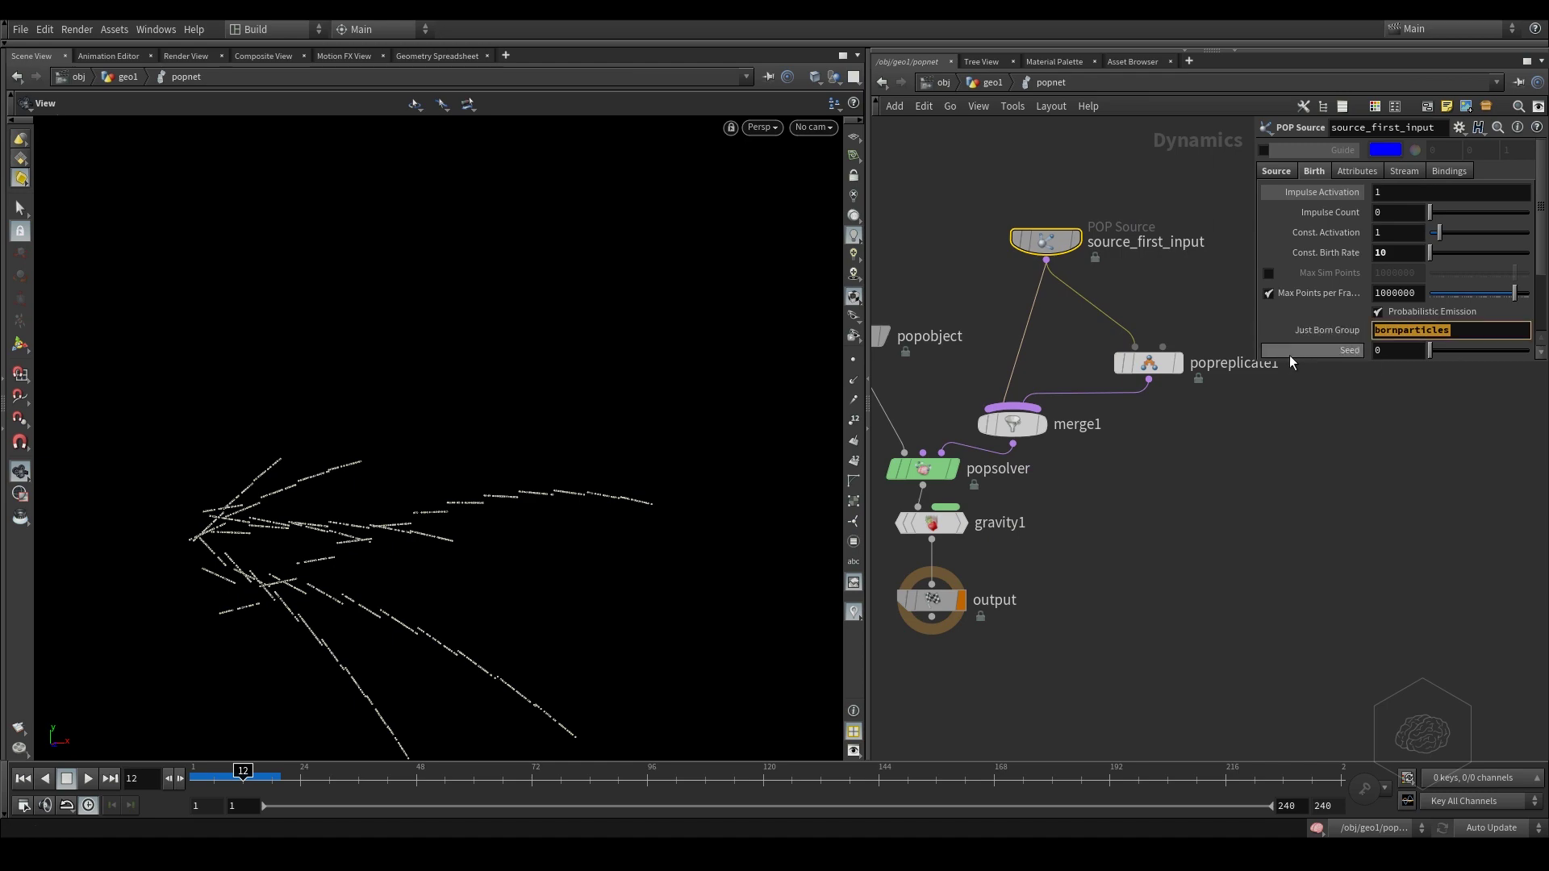
left_click(1107, 443)
left_click_drag(1021, 423, 1024, 414)
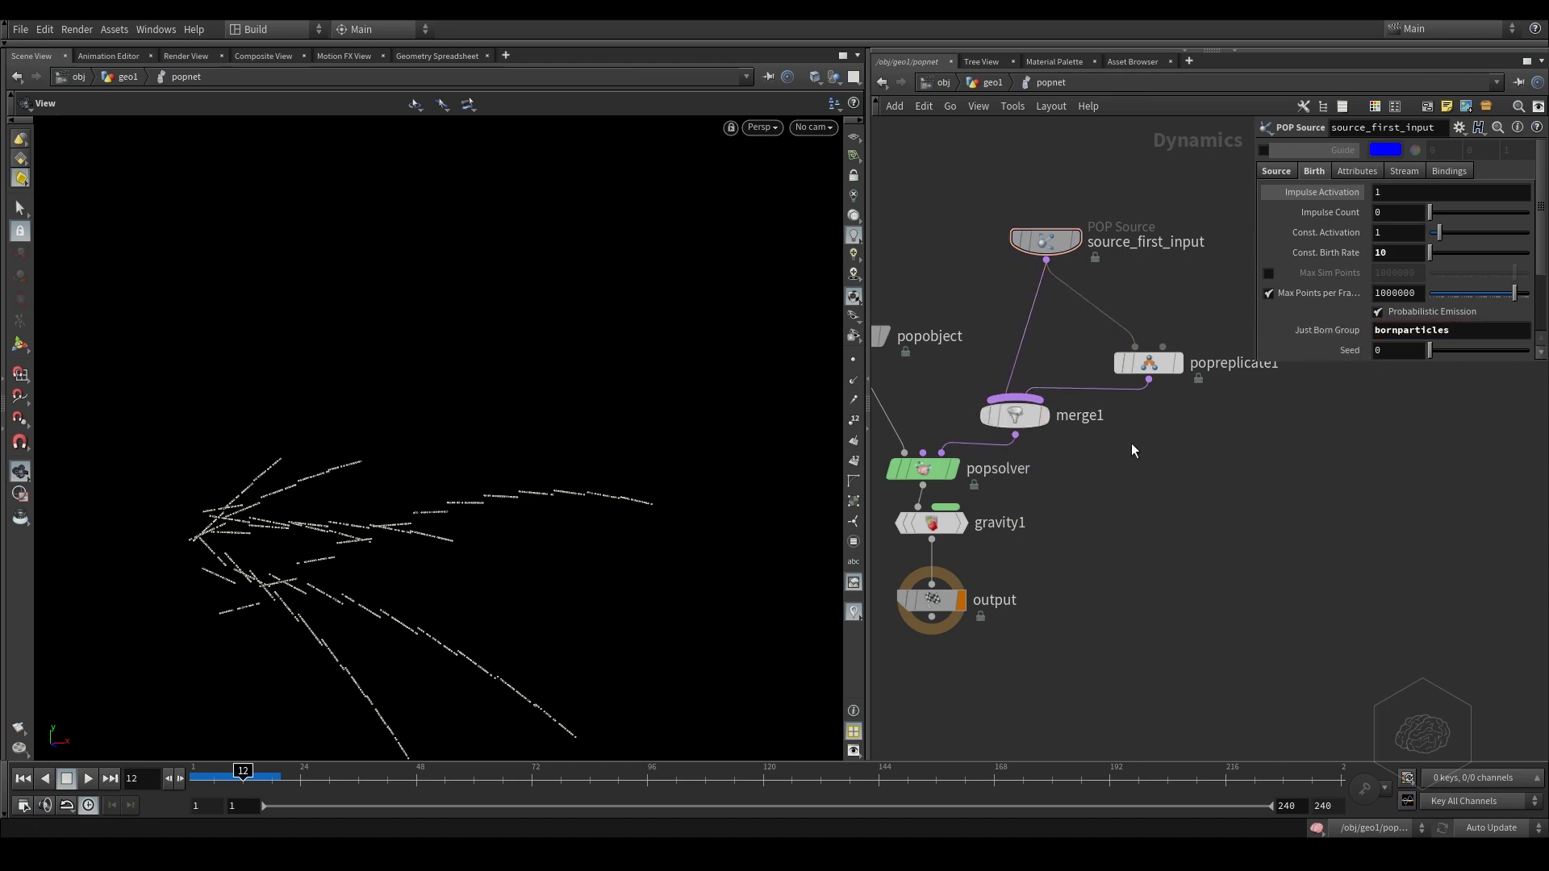
- Add a POP Color node and insert it between merge1 and the popsolver
key("Tab")
type("pop color")
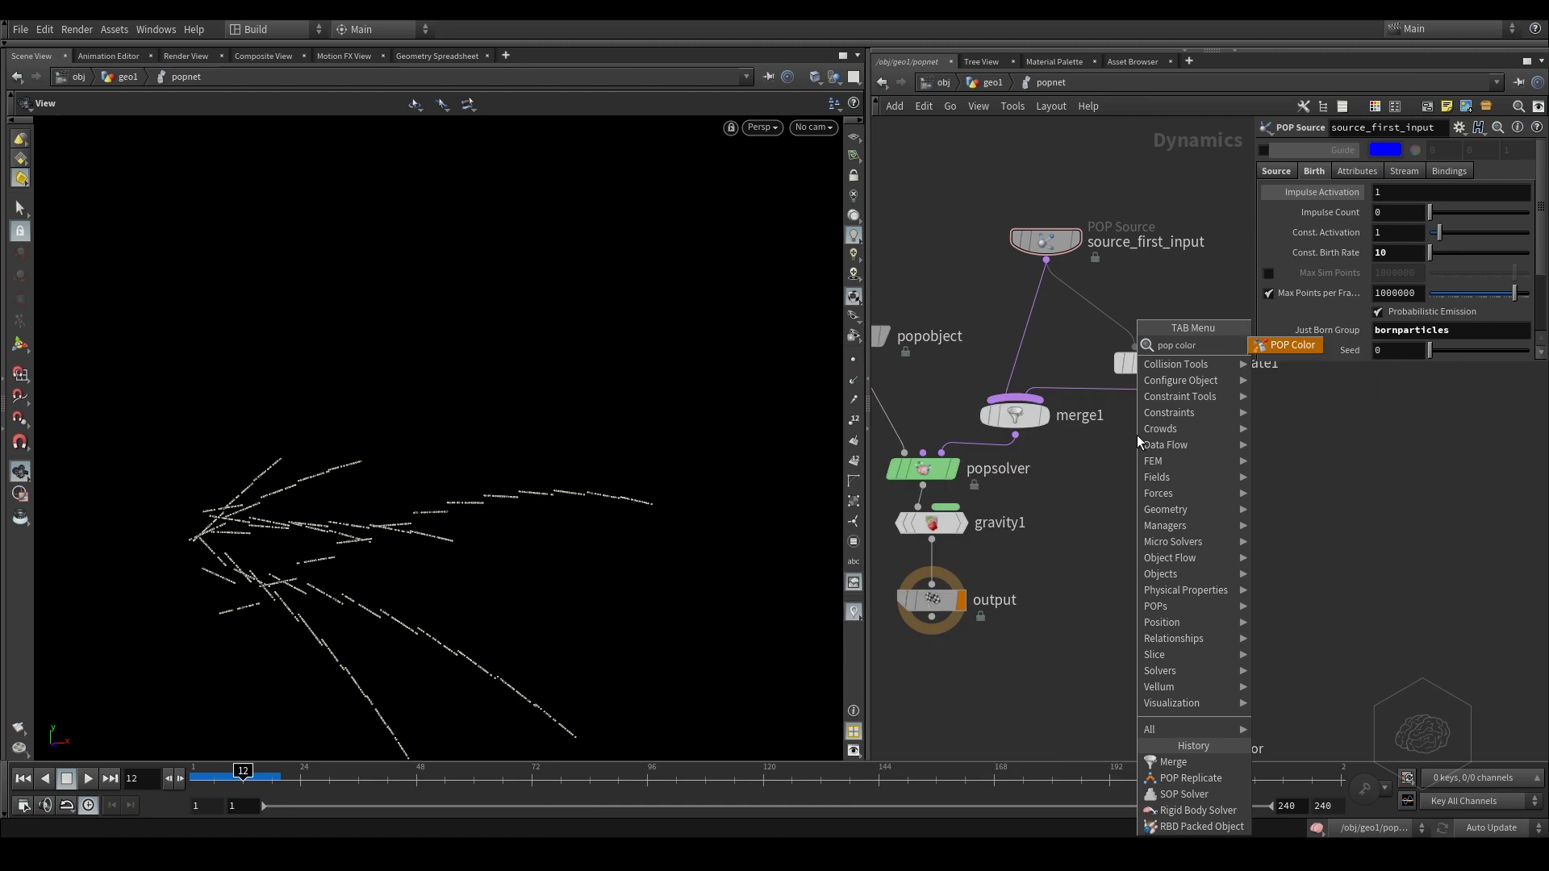
key("Return")
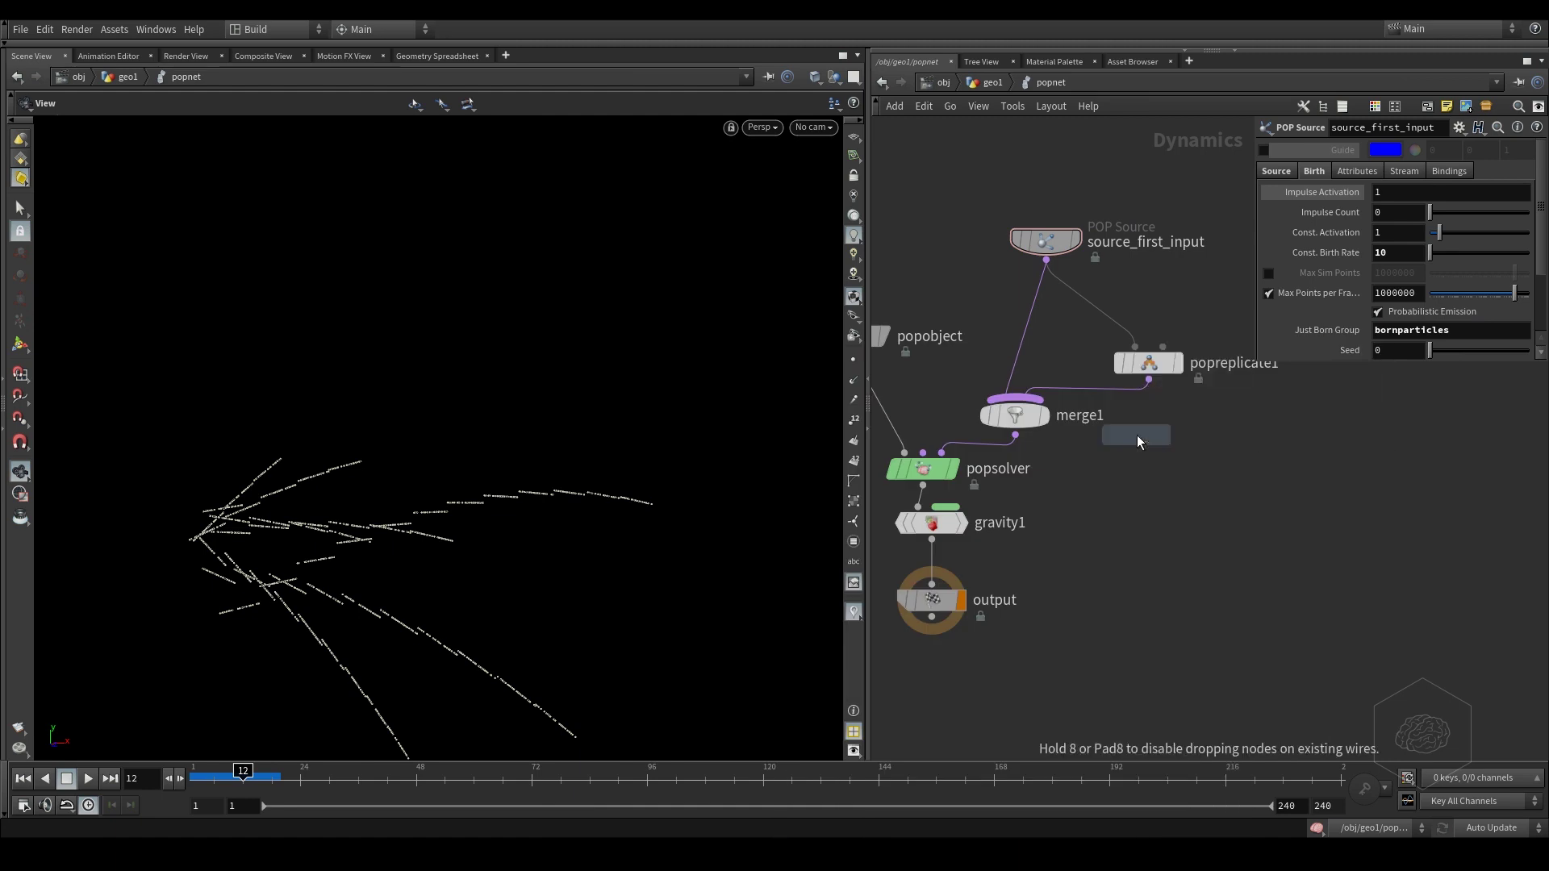
left_click(1166, 438)
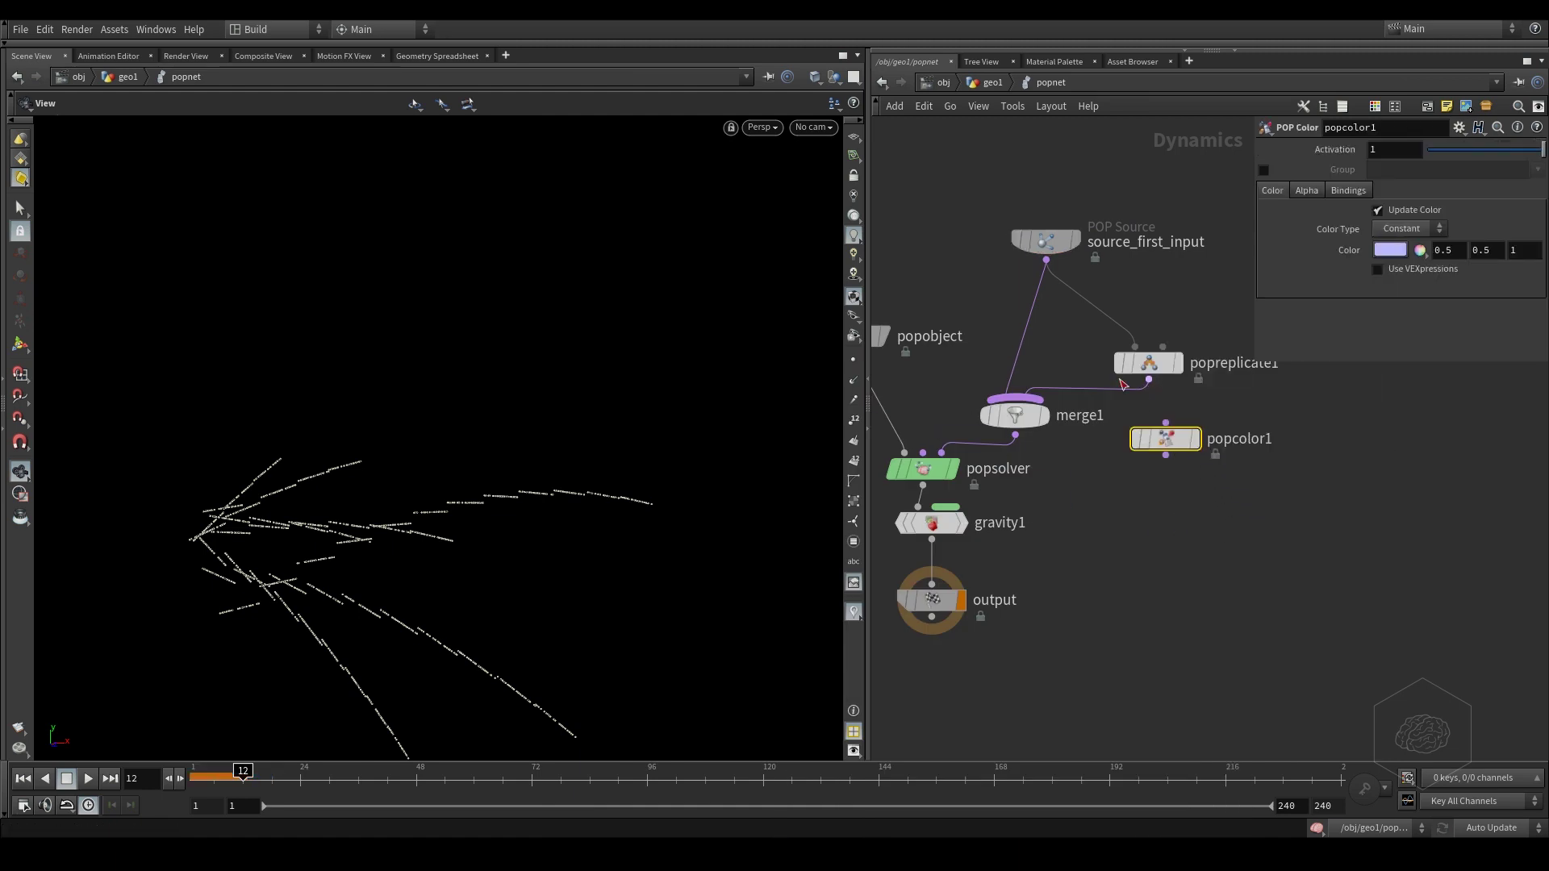
left_click_drag(1149, 364, 1166, 315)
left_click(1166, 329)
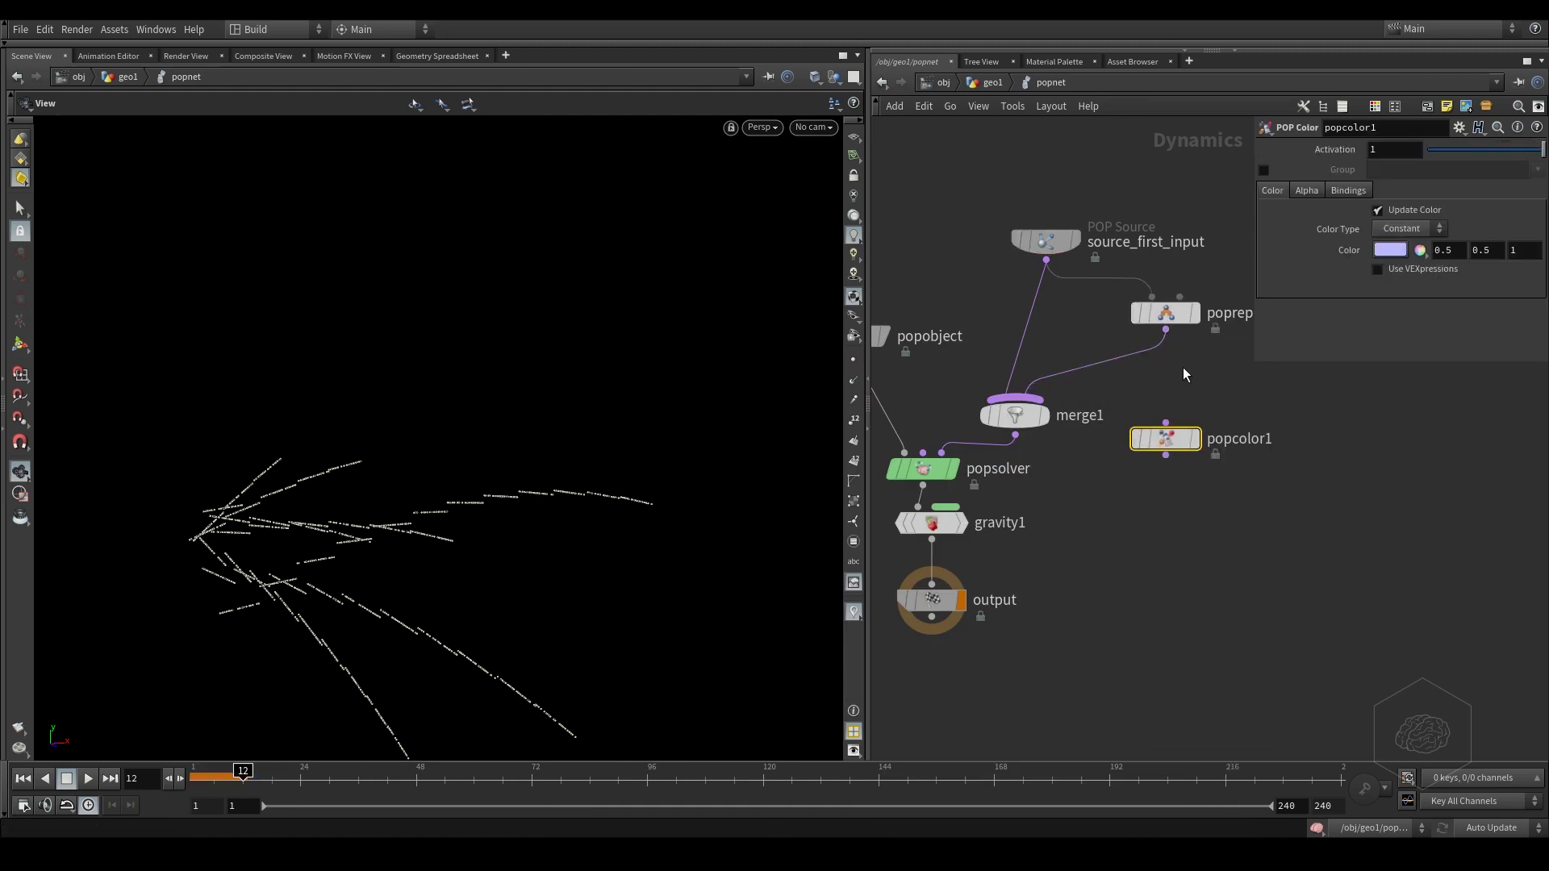
left_click(1014, 399)
left_click_drag(1021, 418, 1043, 381)
left_click(1149, 443)
left_click_drag(1149, 443, 1006, 449)
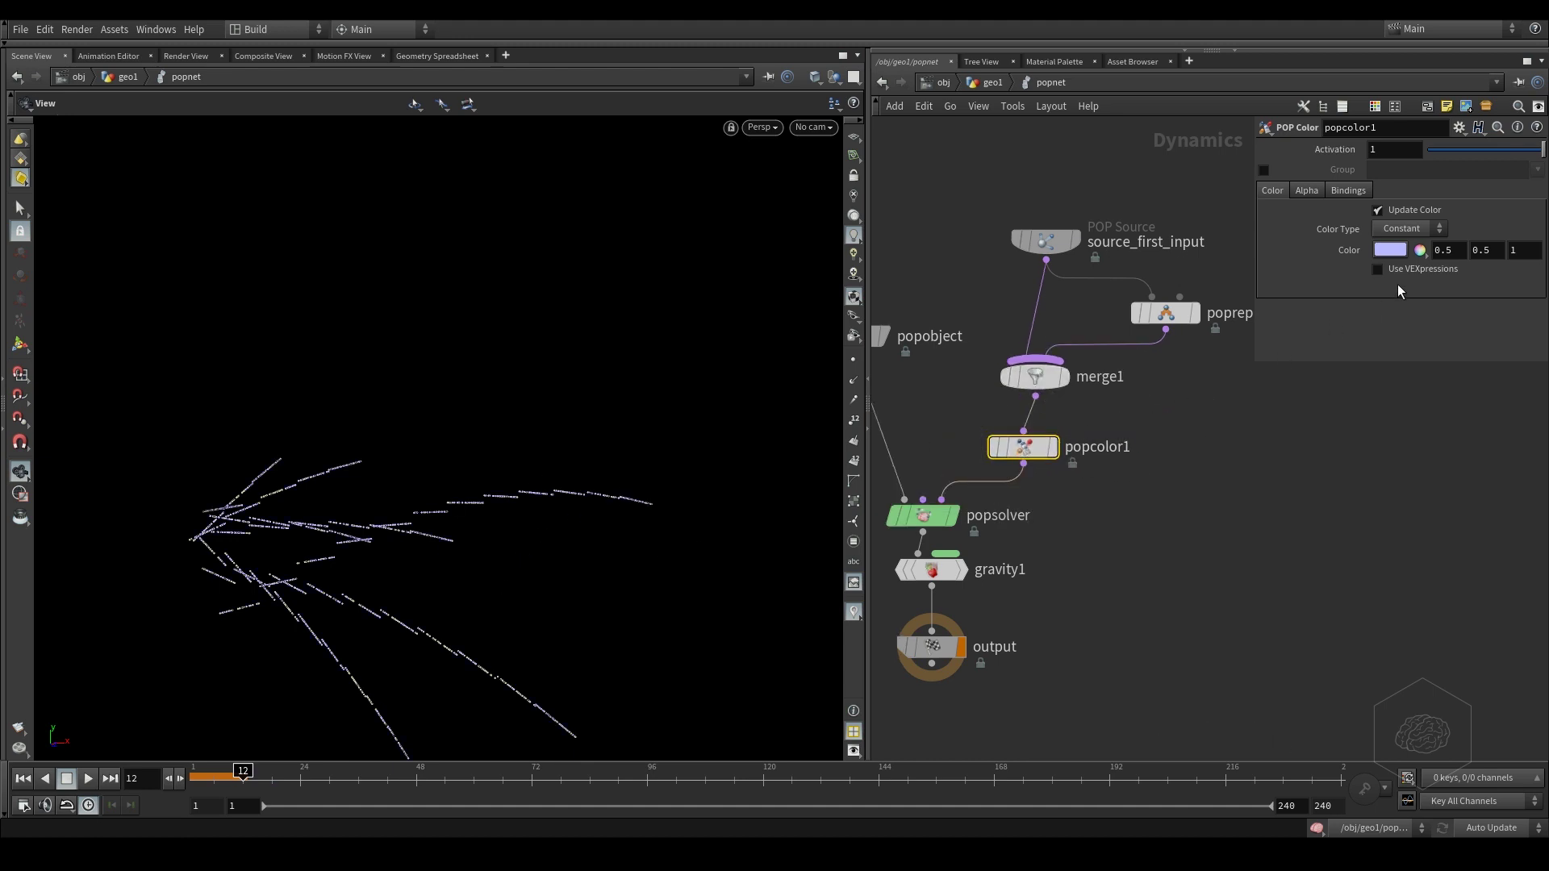
- Set popcolor1's constant color to yellow (0.9, 0.9, 0) and restrict it to the bornparticles group
left_click(1391, 251)
left_click(1283, 139)
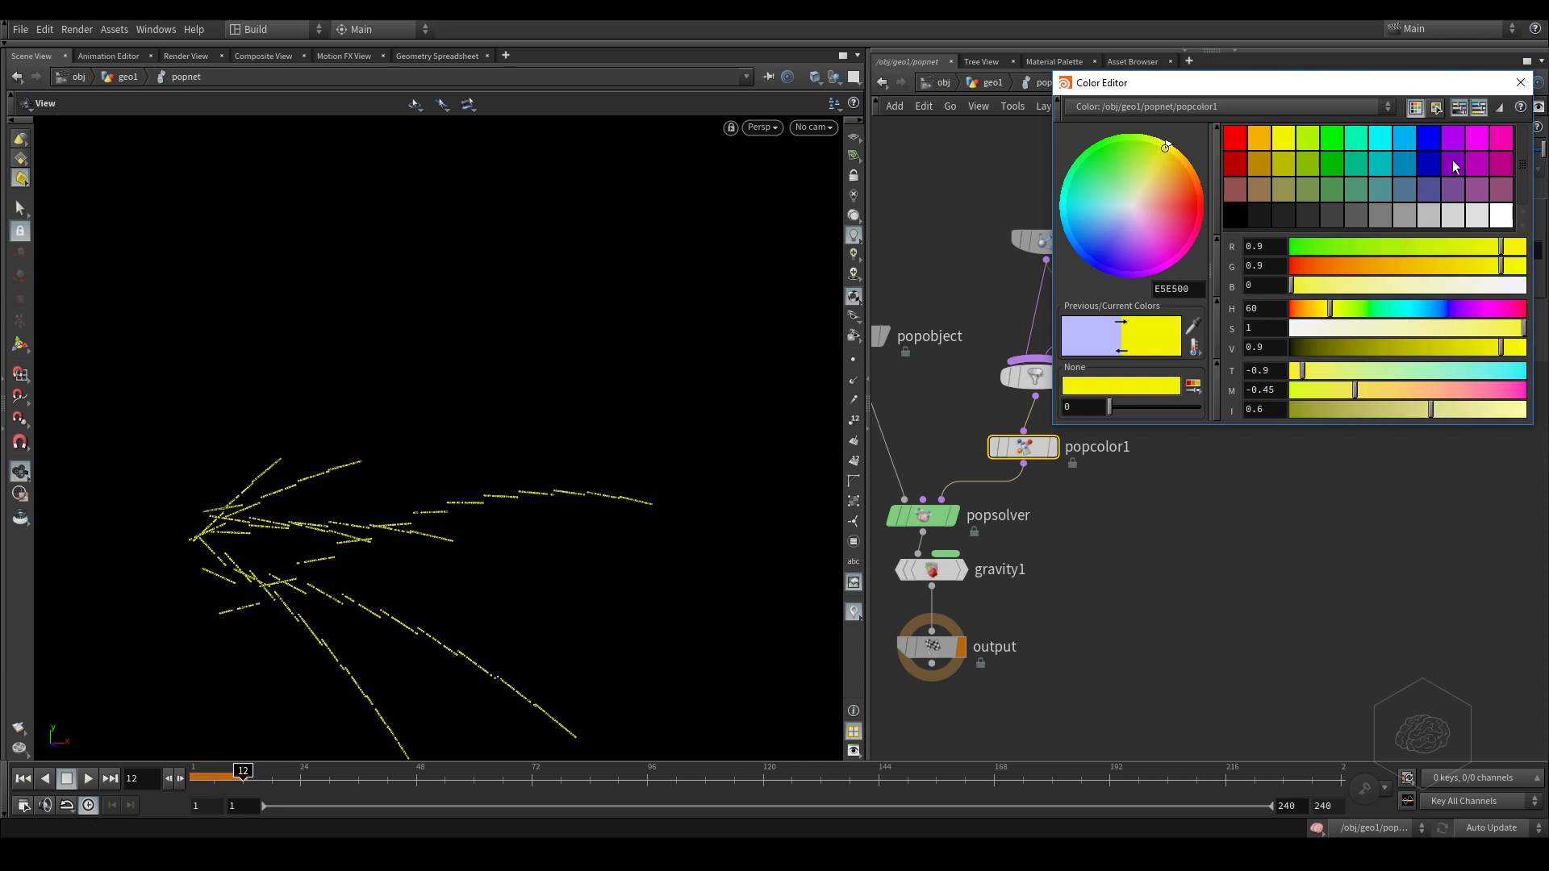
left_click(1521, 83)
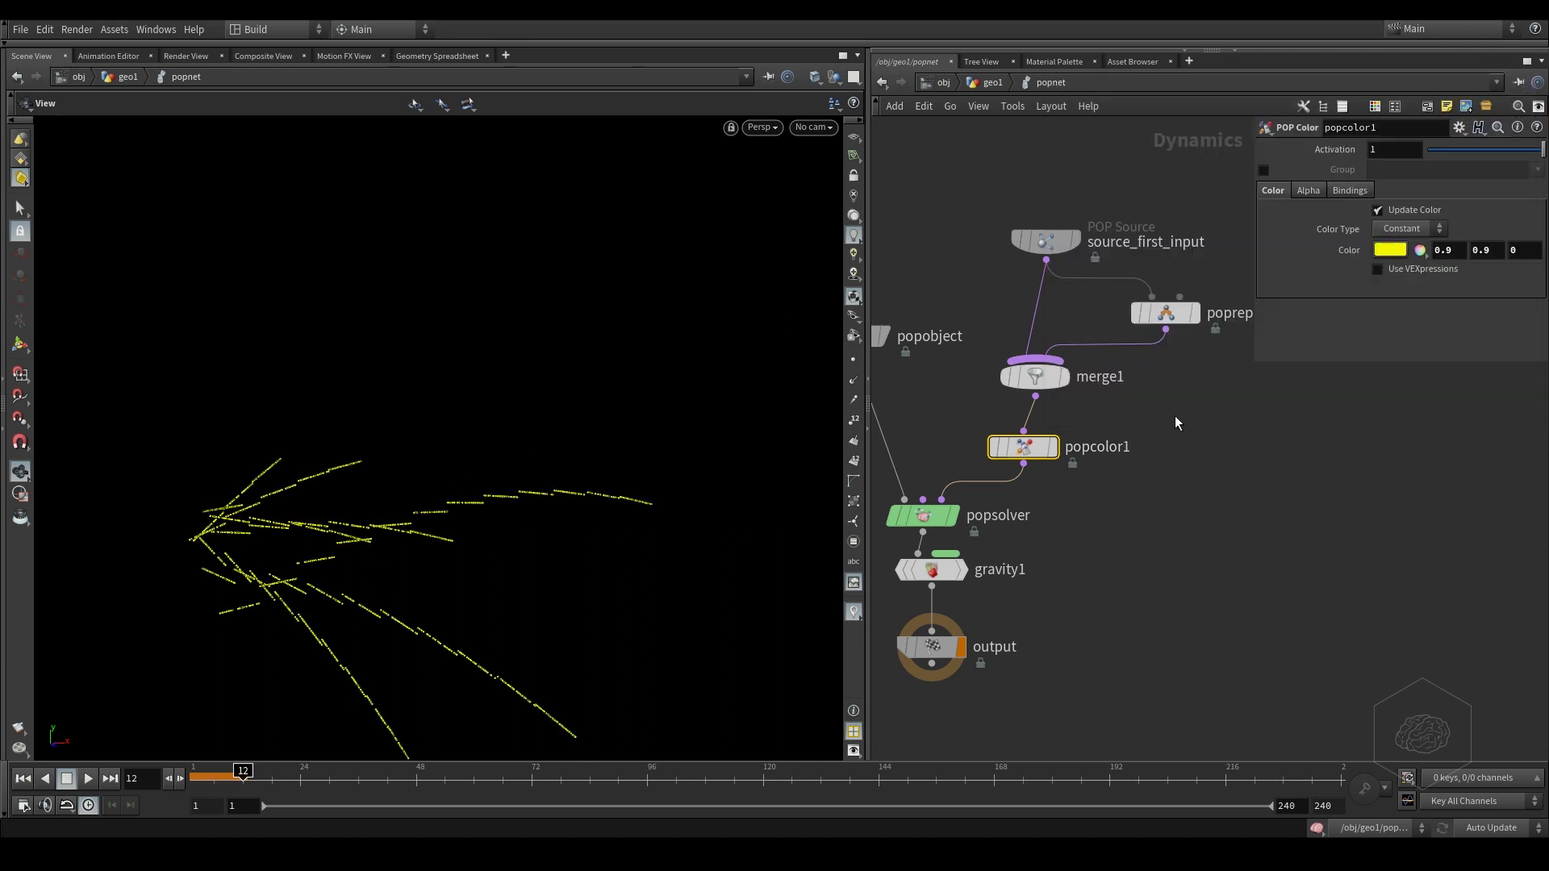
left_click(1263, 170)
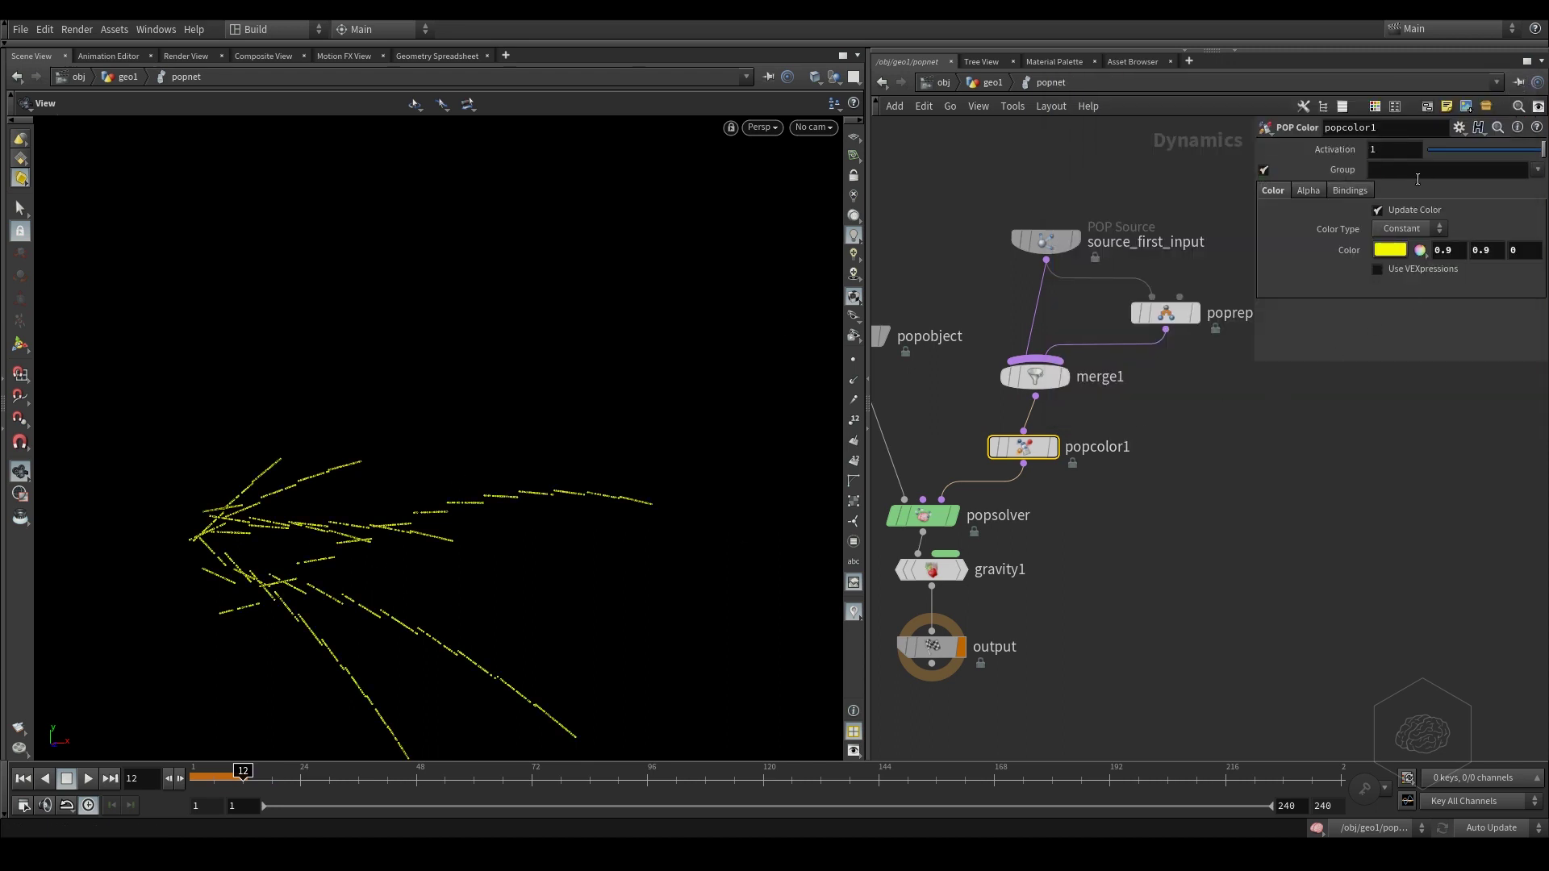
left_click(1538, 170)
left_click(1445, 223)
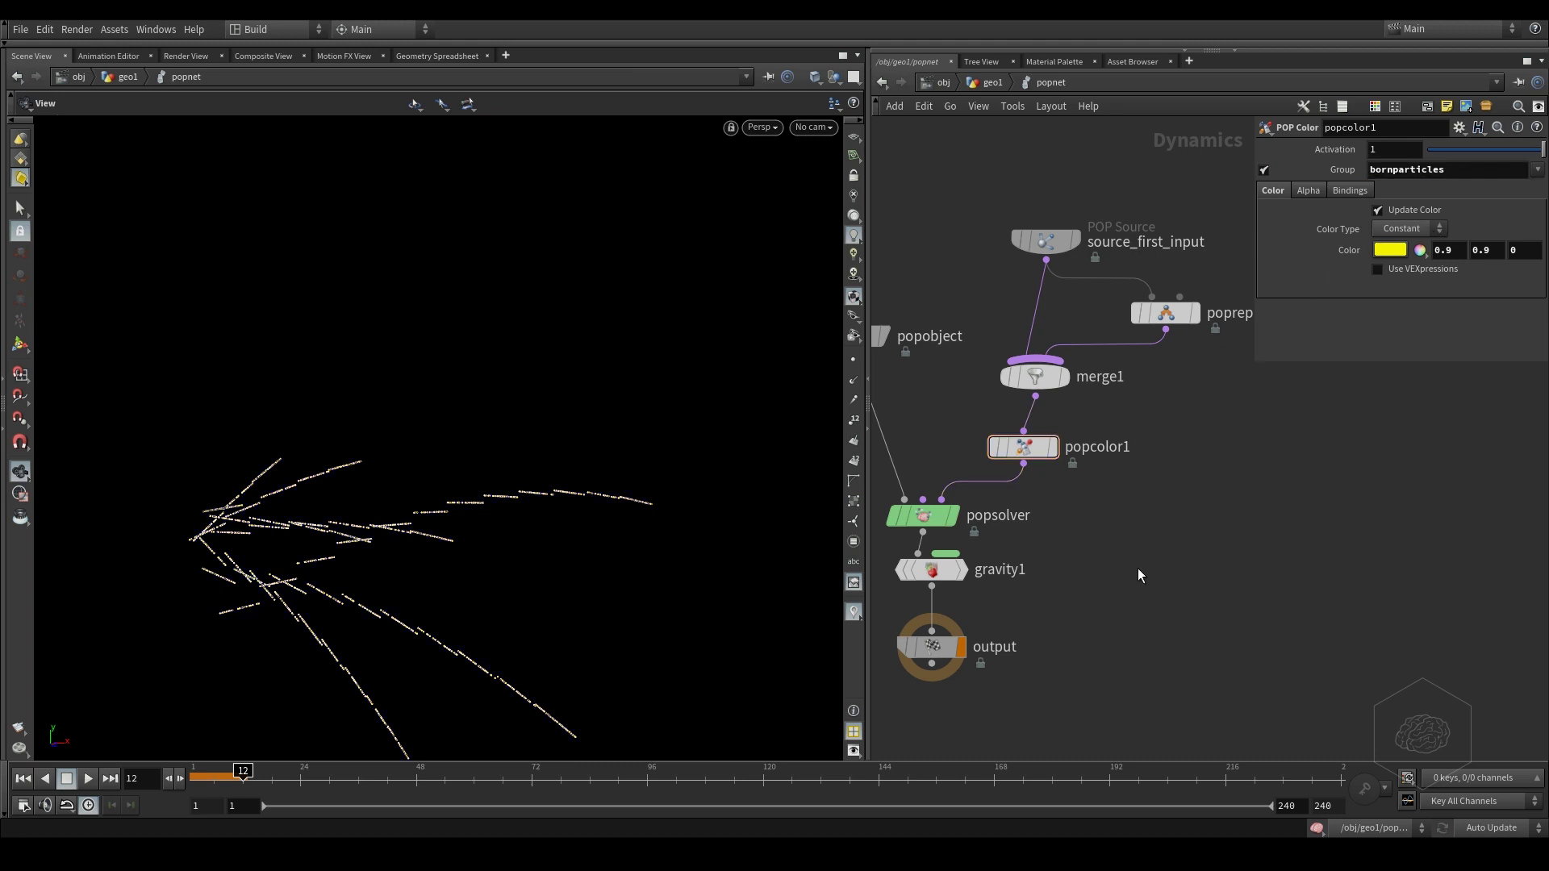
- Examine the replicated trails up close and scrub the timeline to frame 21 to check which particles get colored
middle_click_drag(471, 484, 506, 490)
left_click_drag(507, 490, 759, 487)
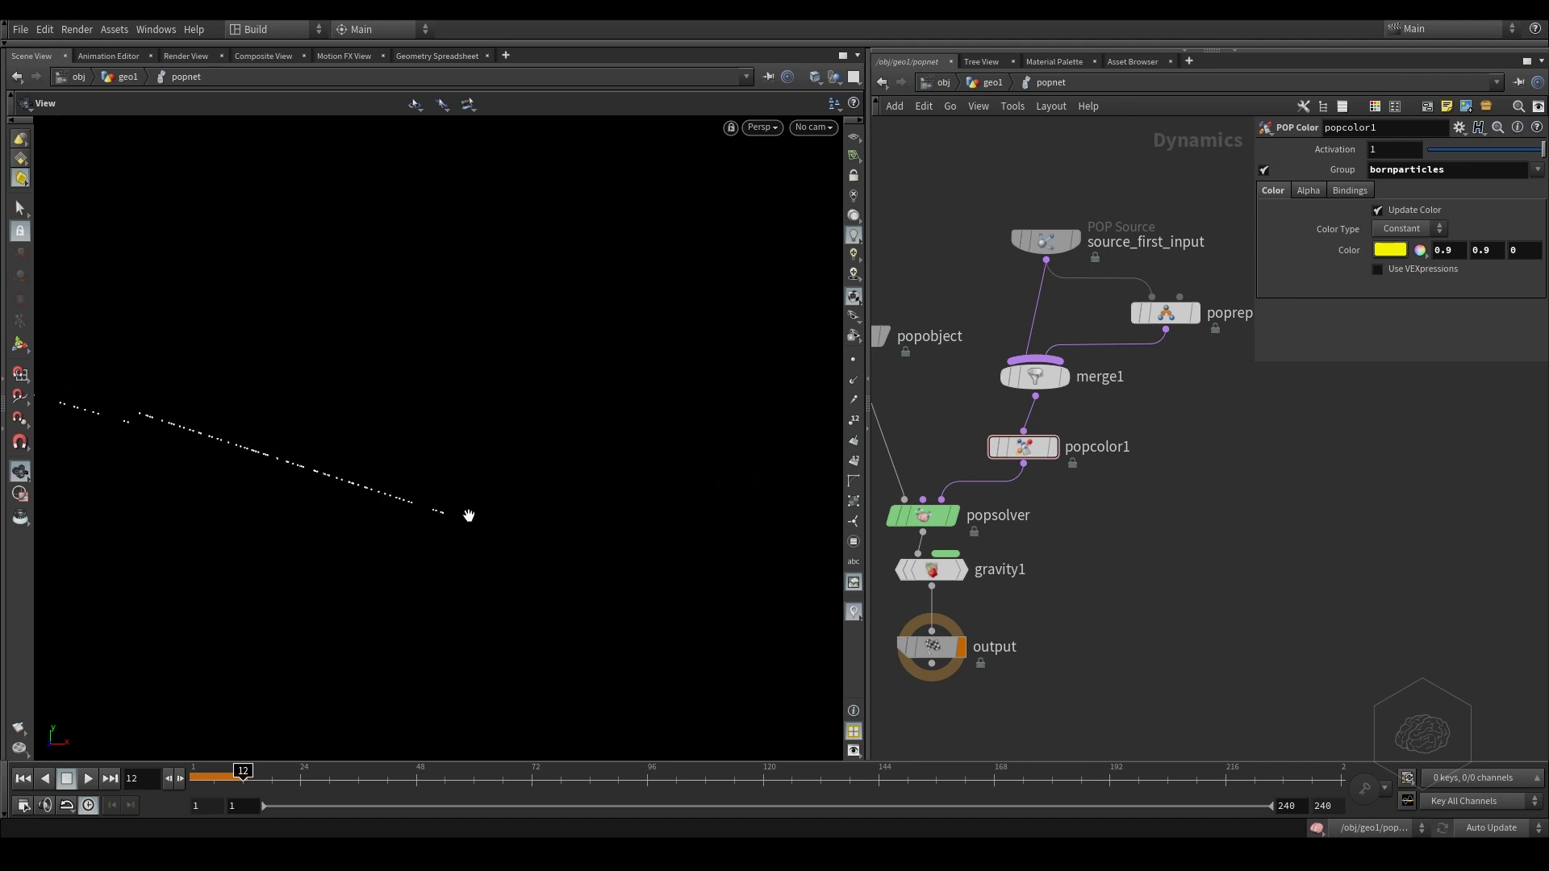
mouse_move(469, 516)
left_mouse_down()
mouse_move(637, 498)
mouse_move(564, 463)
mouse_move(612, 426)
mouse_move(450, 418)
mouse_move(273, 443)
mouse_move(250, 467)
mouse_move(500, 486)
mouse_move(404, 488)
left_mouse_up()
left_click(233, 774)
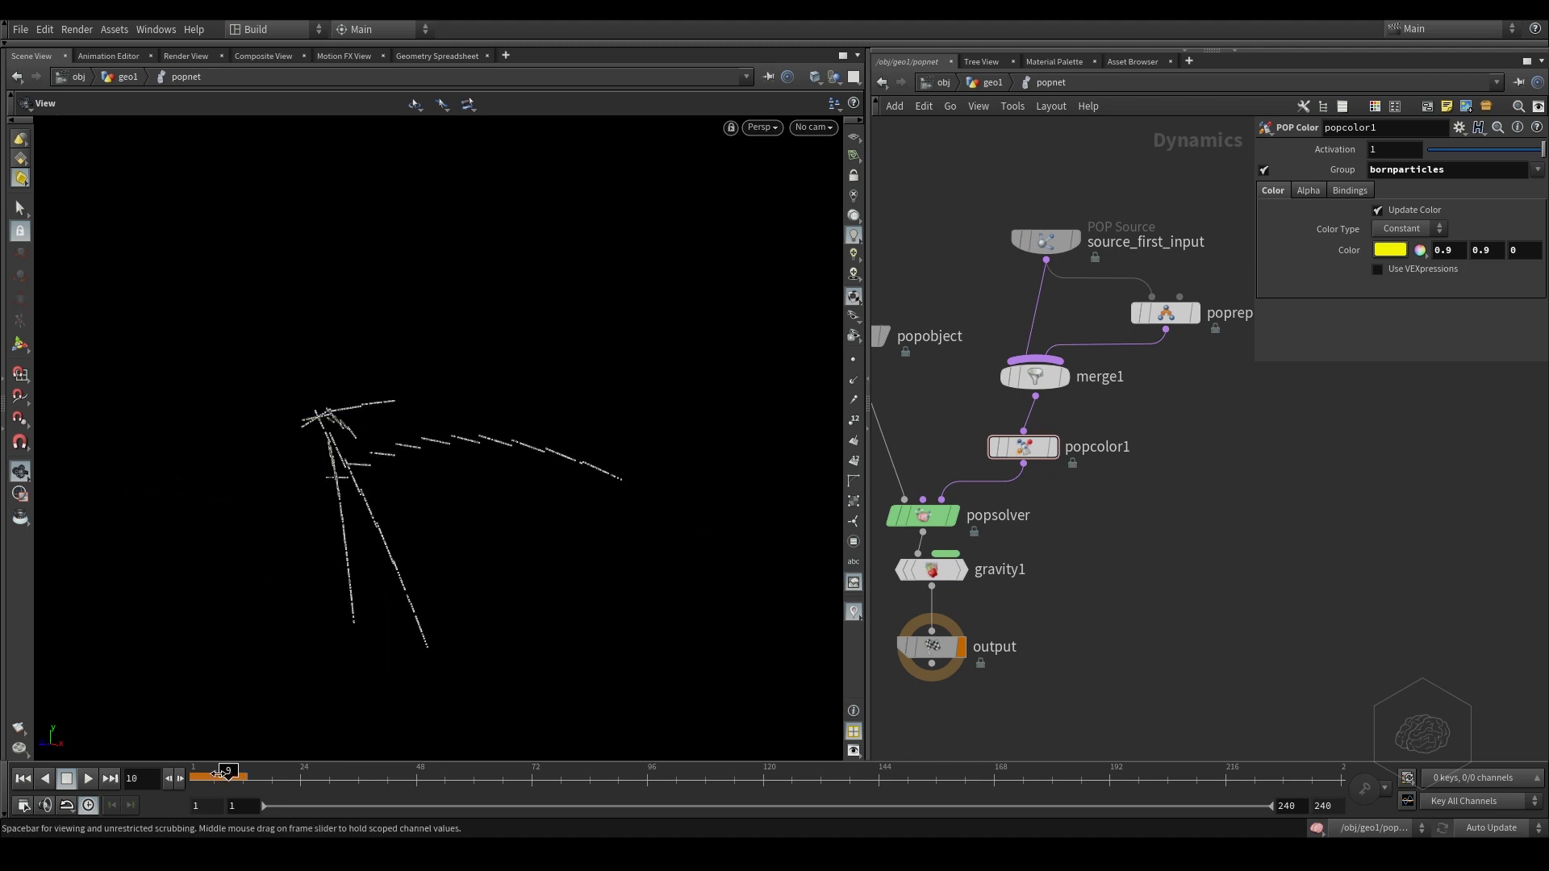
mouse_move(219, 775)
left_mouse_down()
mouse_move(206, 776)
mouse_move(279, 785)
left_mouse_up()
mouse_move(638, 438)
left_mouse_down()
mouse_move(595, 367)
mouse_move(753, 384)
left_mouse_up()
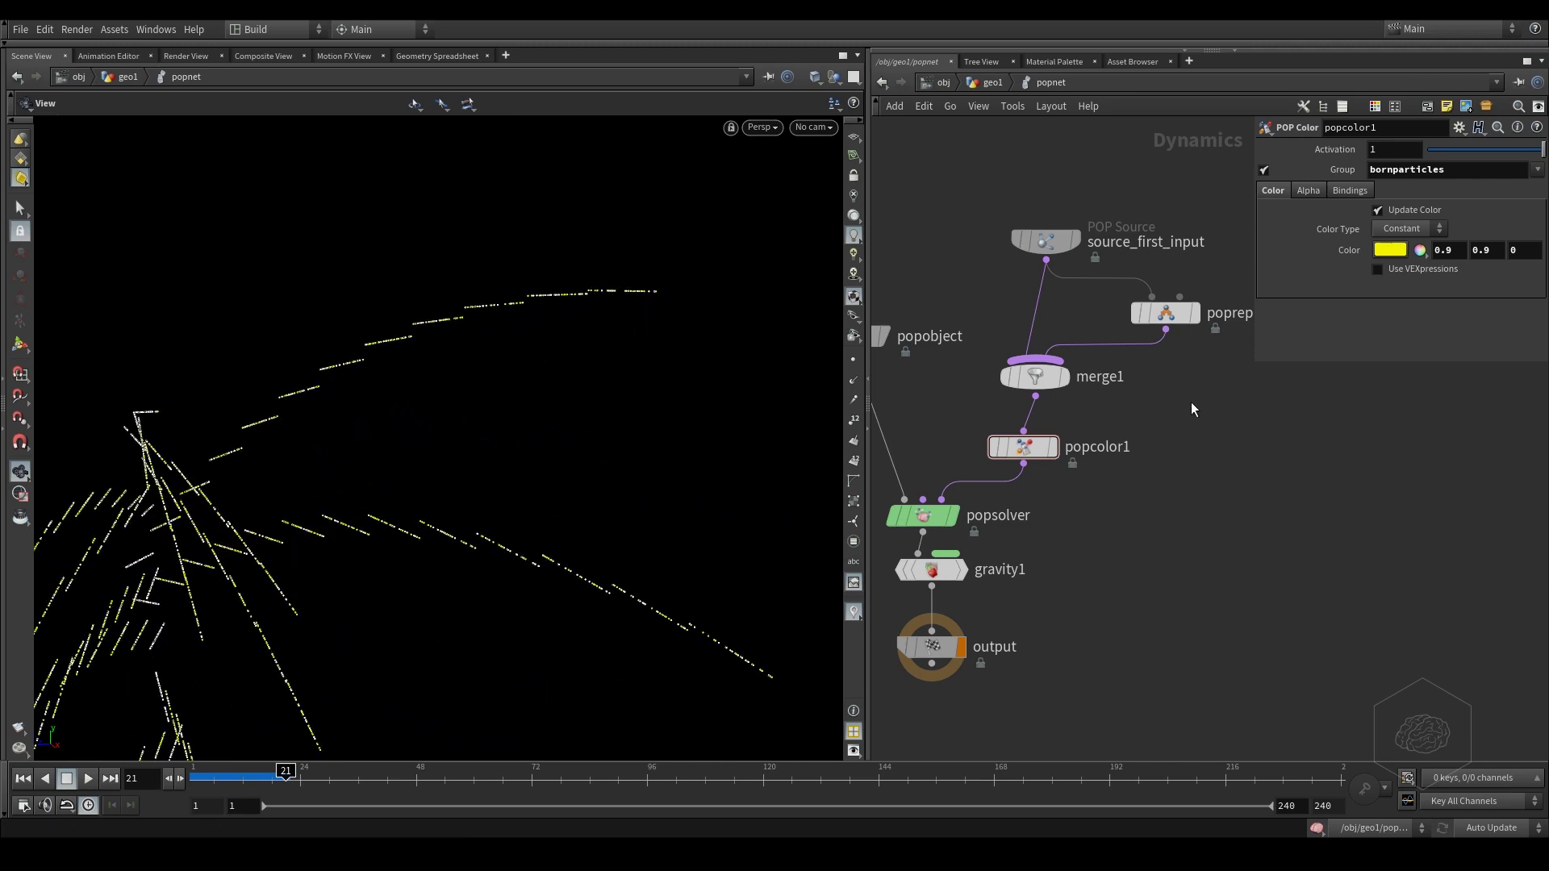
- Delete popcolor1, merge1 and popreplicate1, leaving source_first_input wired directly into the popsolver
key("Delete")
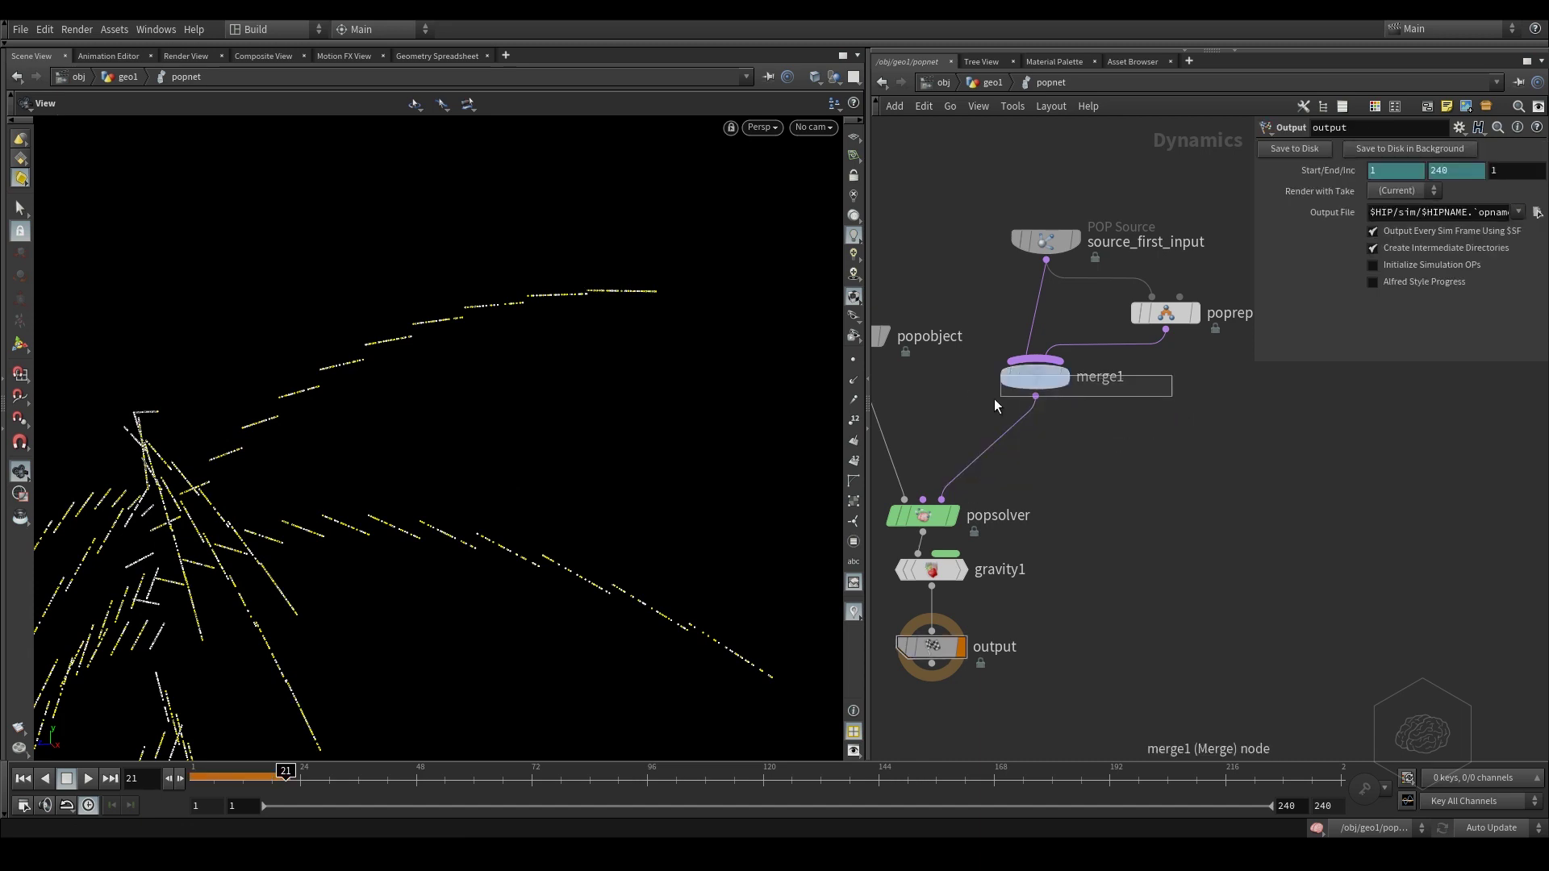
key("Delete")
key("Delete")
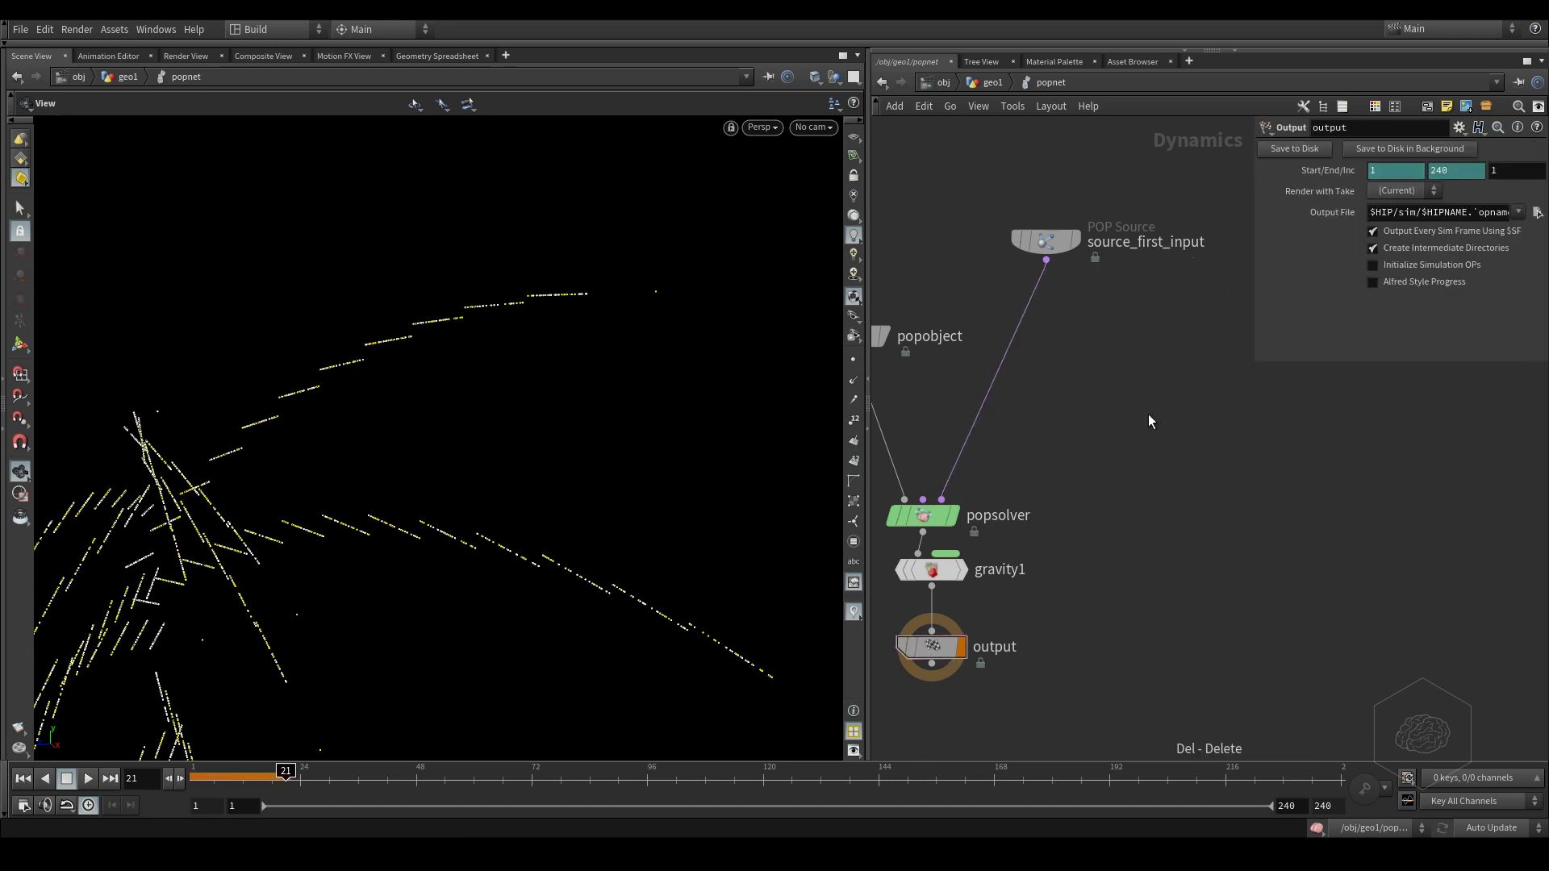
- Return to geo1 at frame 1 and inspect the attributes and point groups in OUT_particles' node info
left_click(1005, 84)
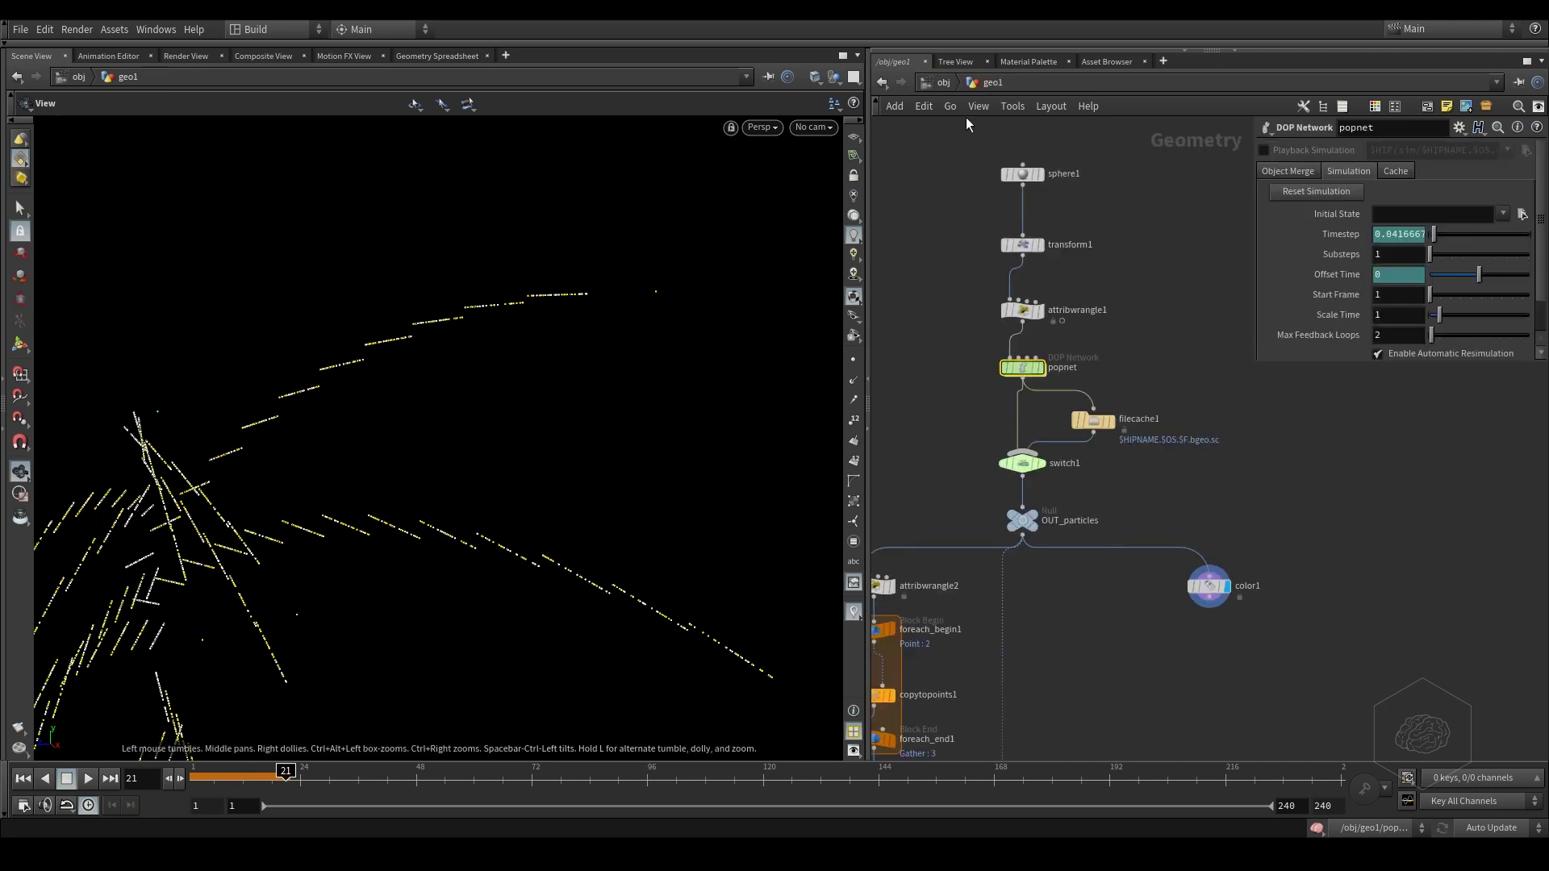
key("ctrl+Up")
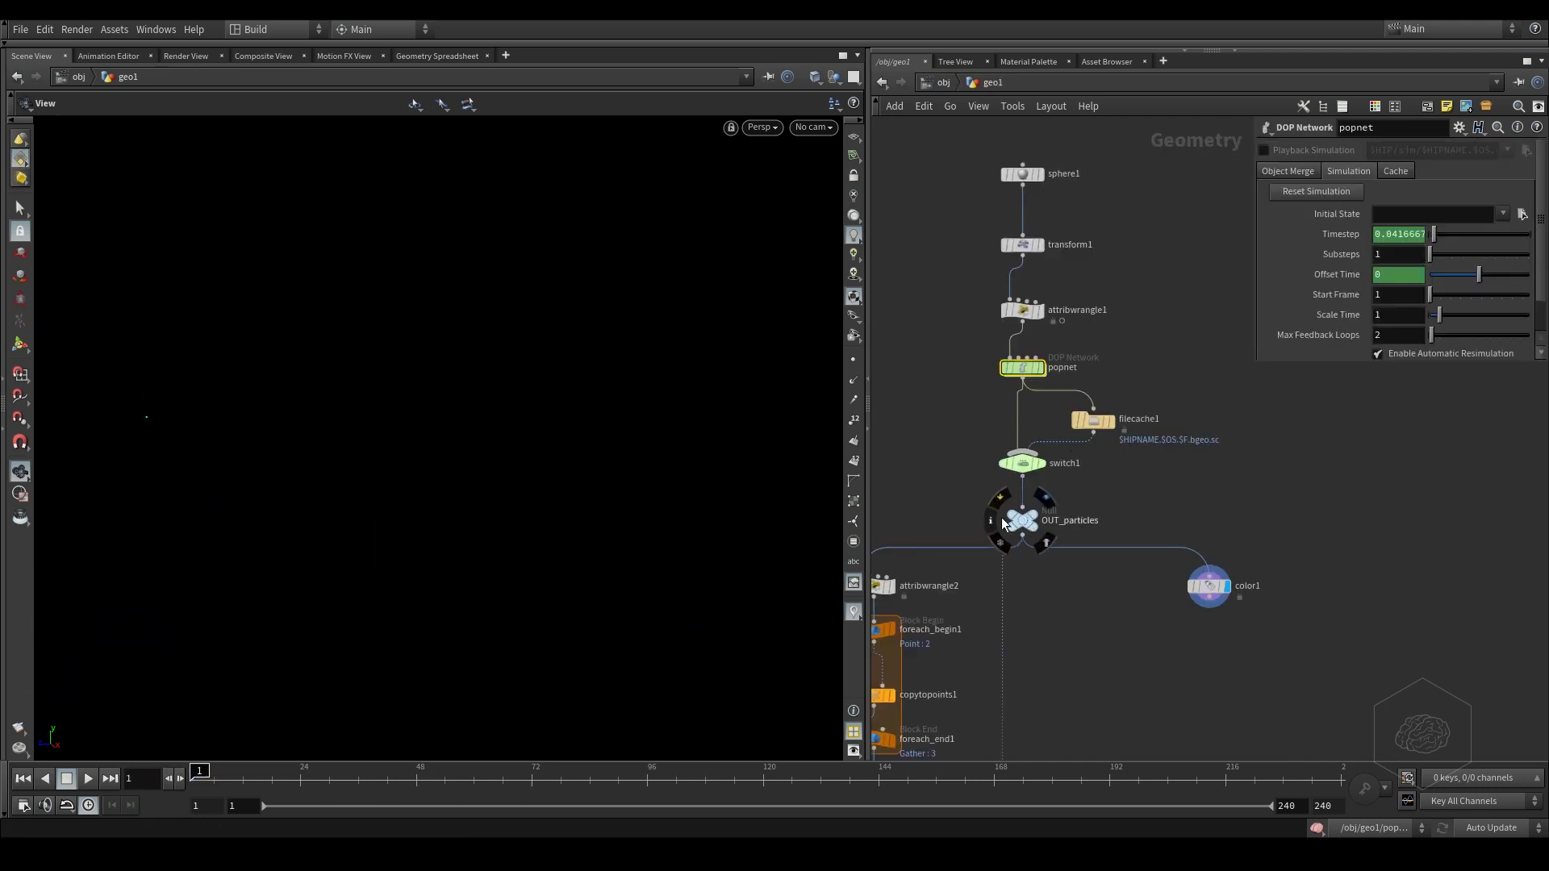
left_click(991, 521)
left_click_drag(1192, 270, 1086, 220)
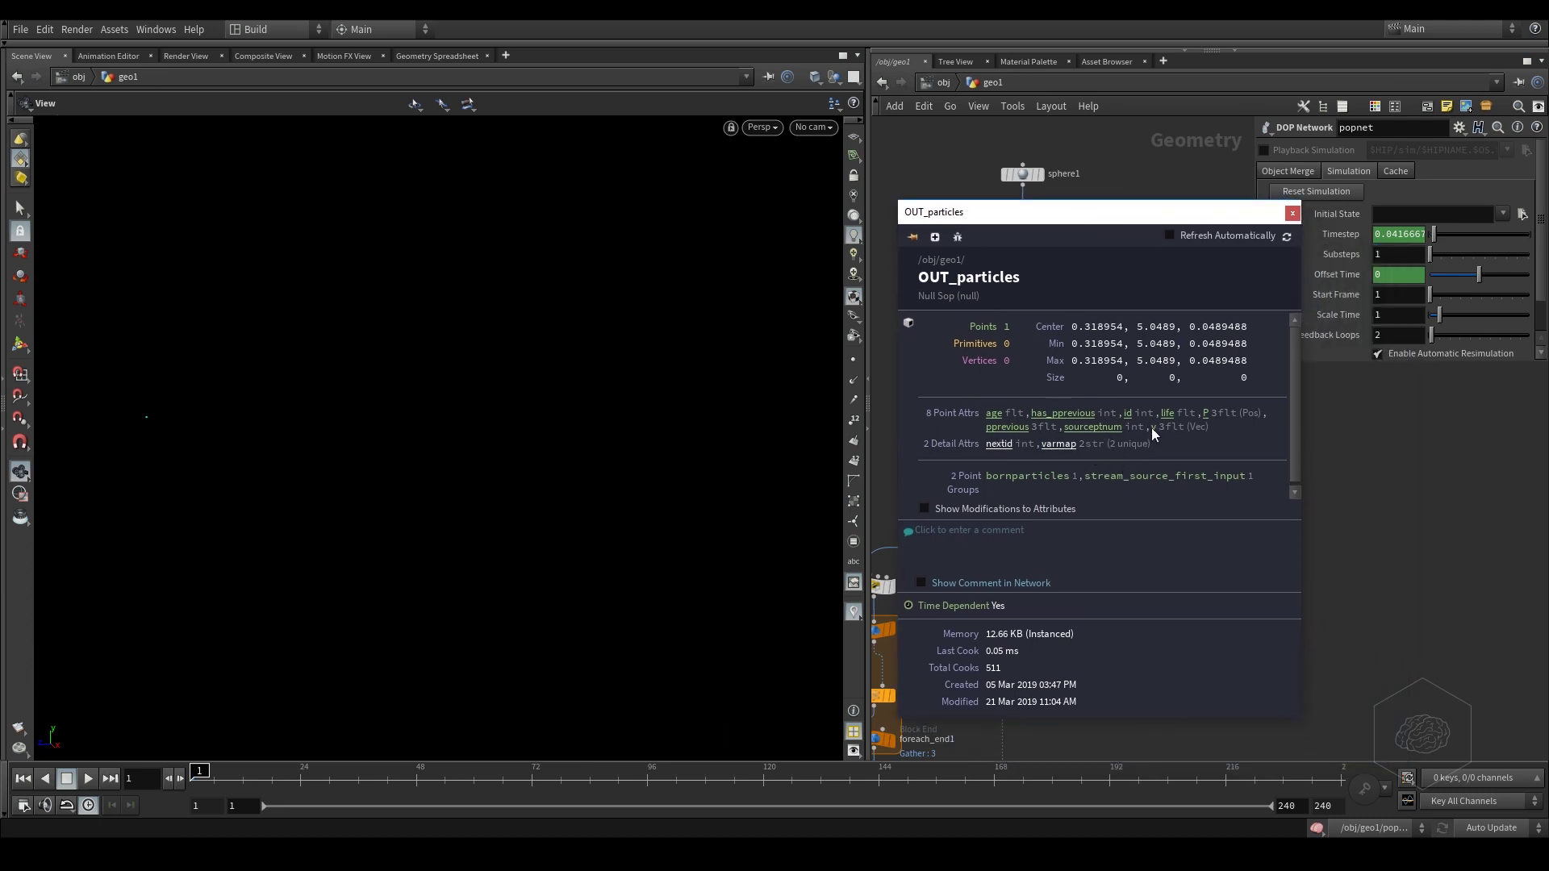
left_click(1292, 214)
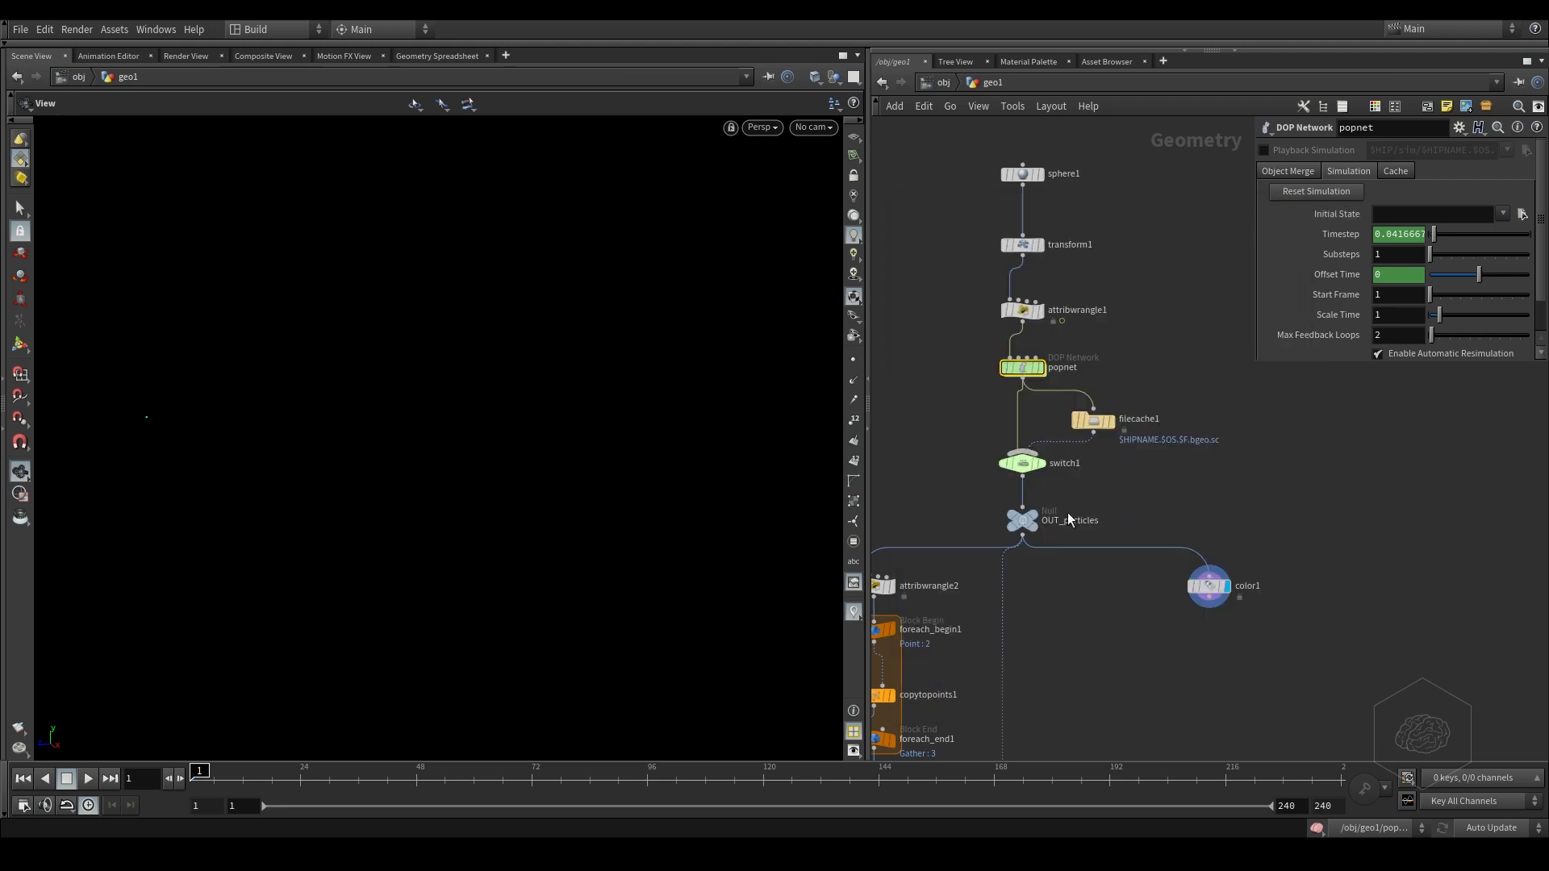
- Scrub to frame 10 and back to frame 1 to check the coloring of the newborn particles
middle_click_drag(1265, 507, 1217, 482)
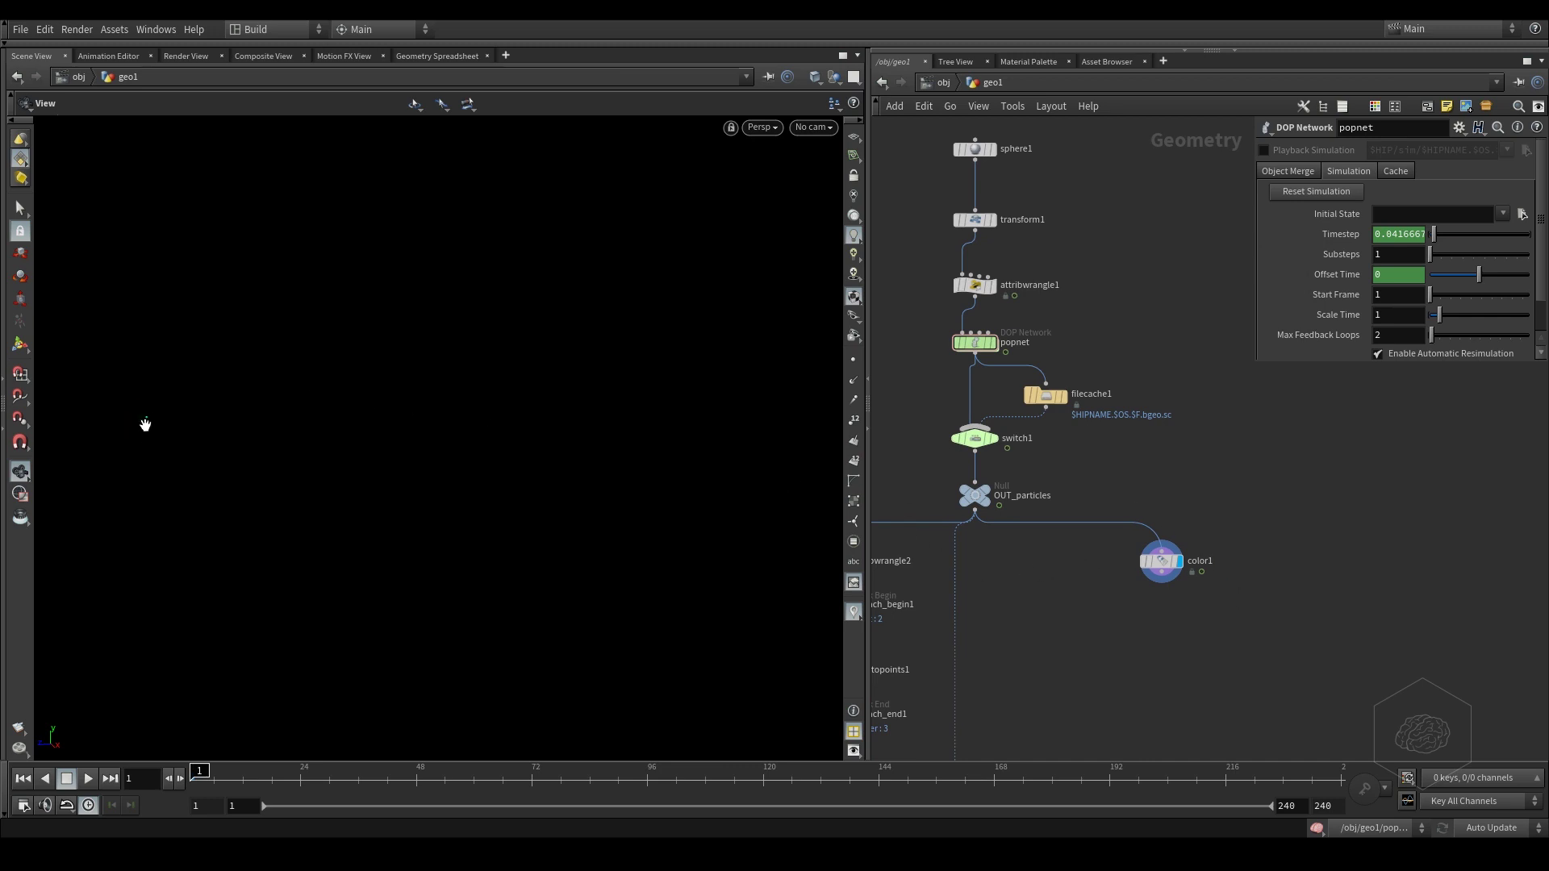
left_click_drag(200, 772, 233, 772)
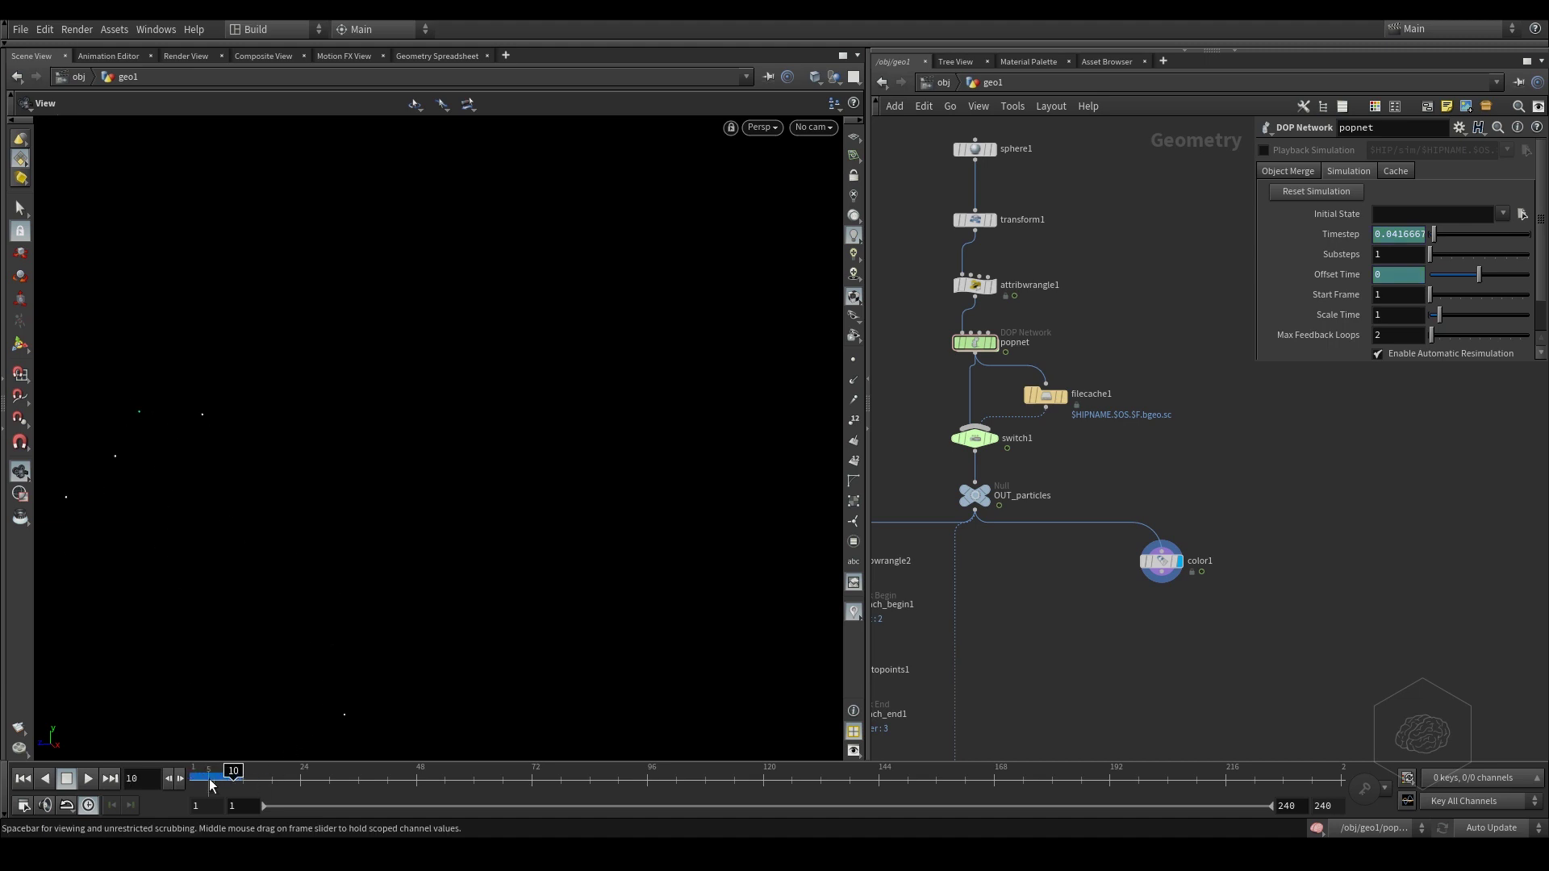
left_click_drag(230, 773, 196, 773)
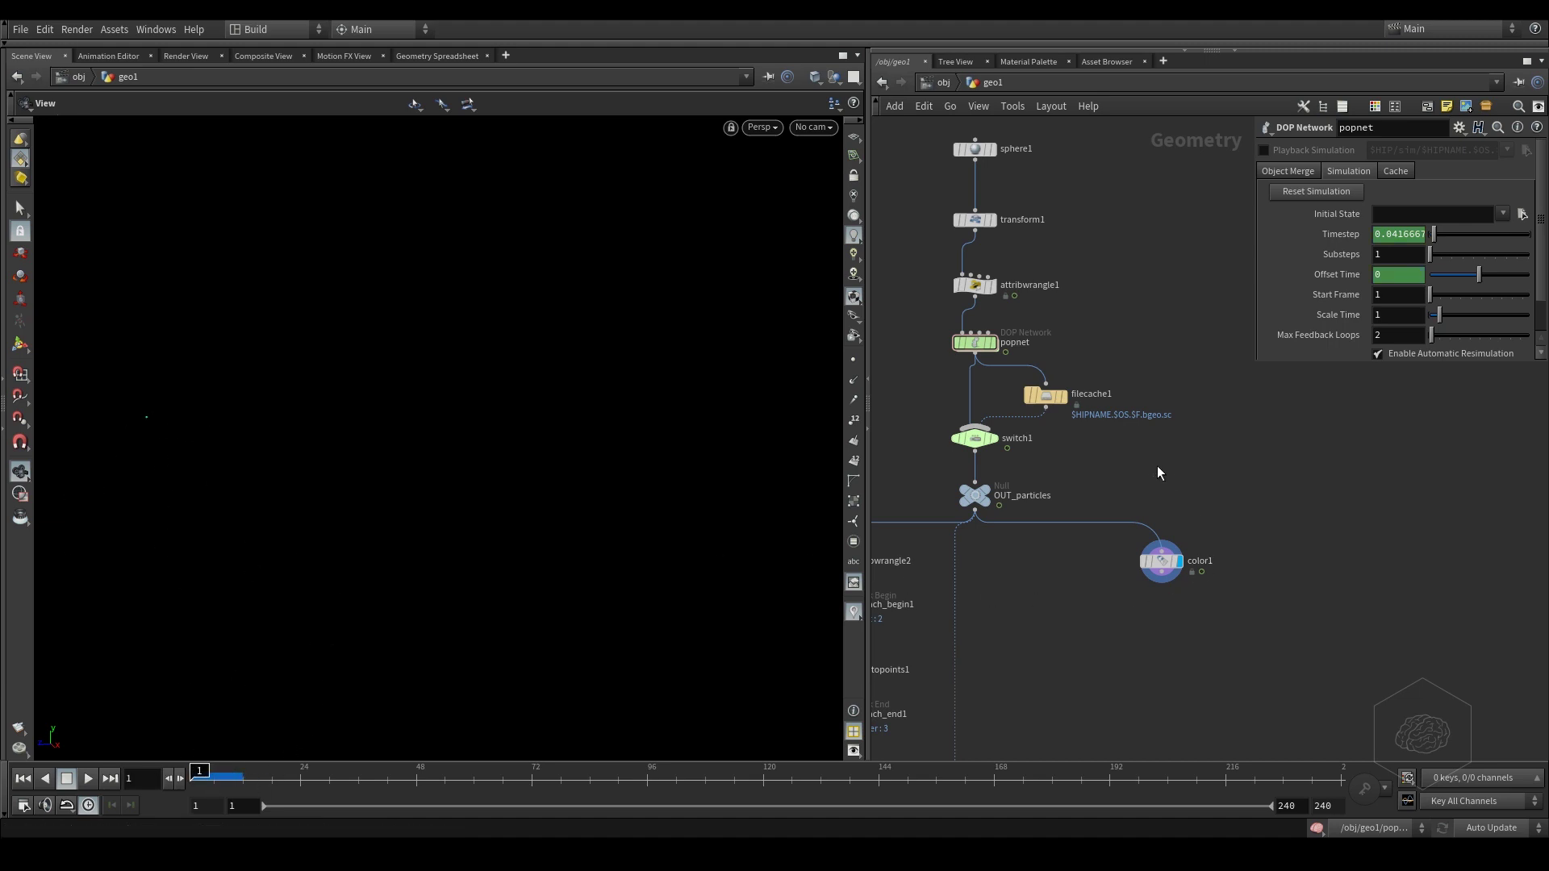
- Add a Blast node directly below OUT_particles, inserting it ahead of the attribwrangle2 branch and keeping color1 fed by OUT_particles
key("Tab")
type("blast")
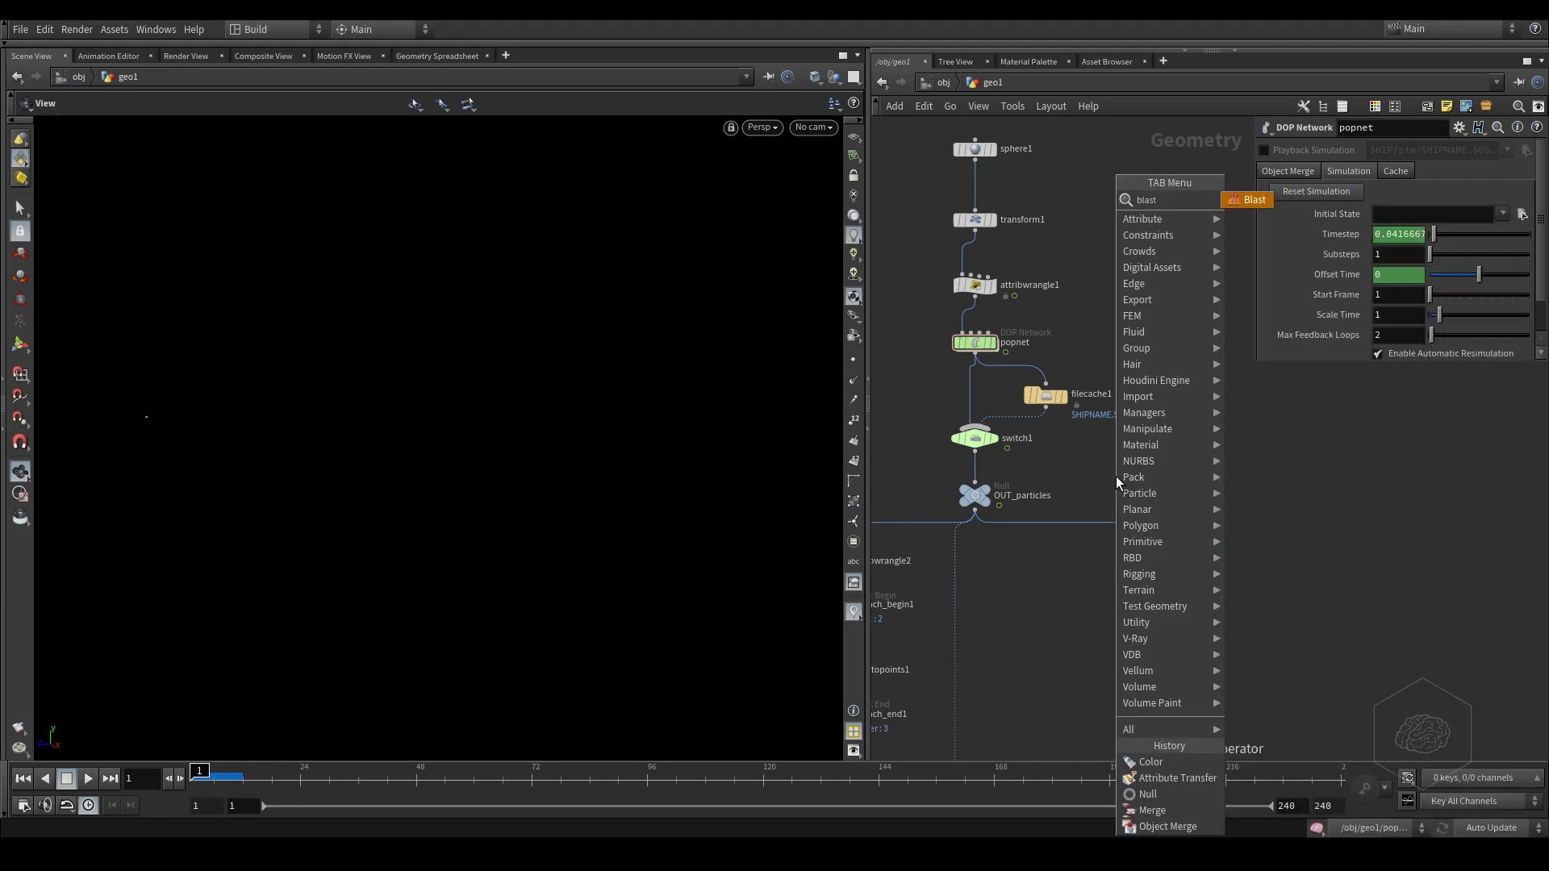
key("Return")
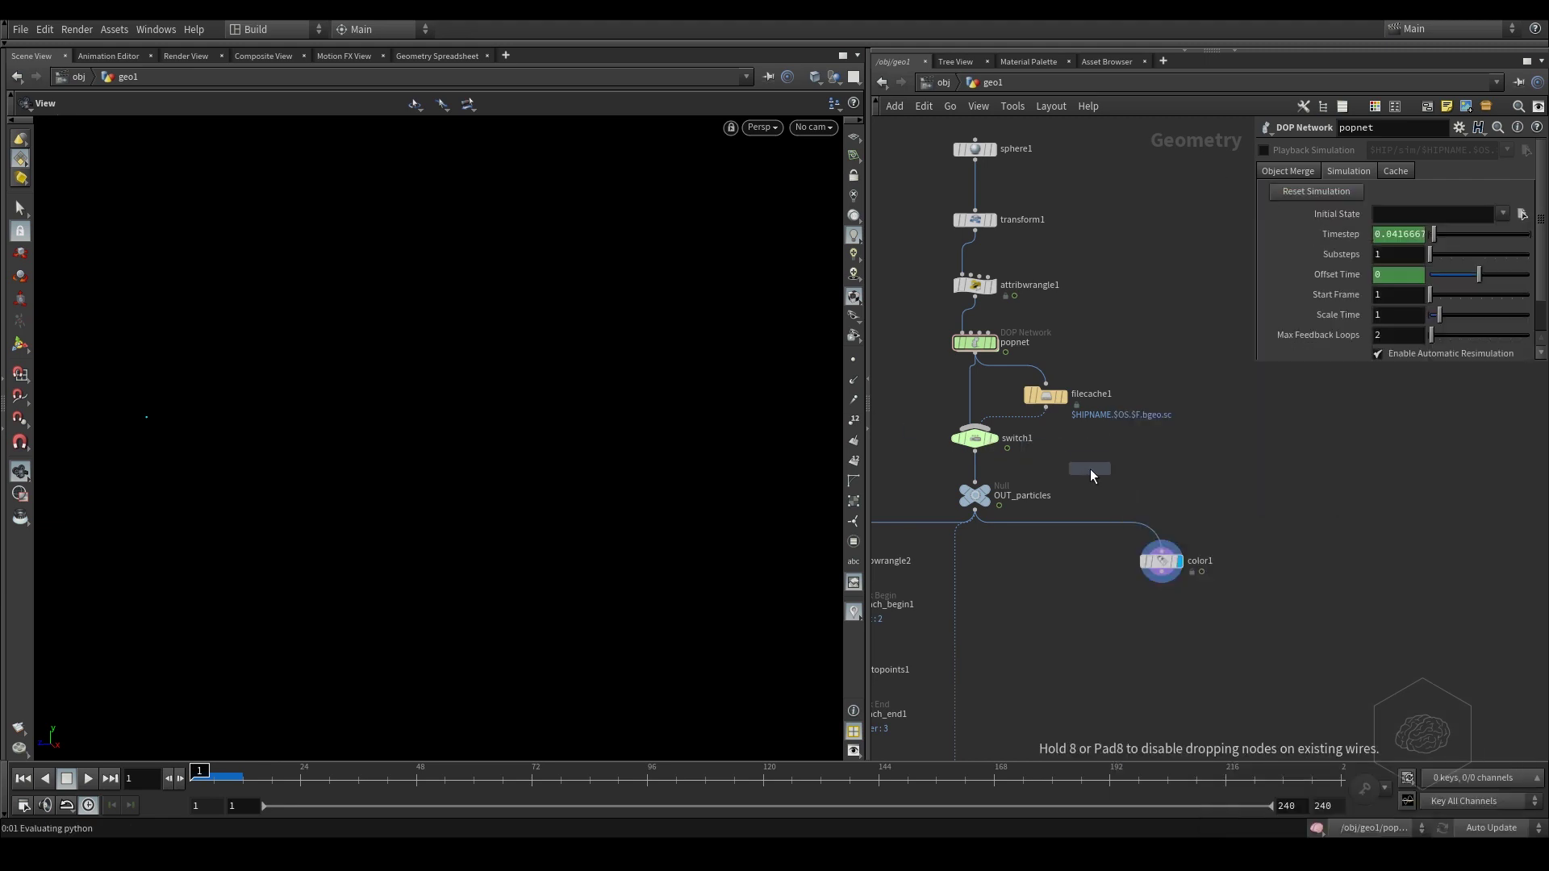
left_click(1122, 515)
left_click_drag(1146, 494, 980, 558)
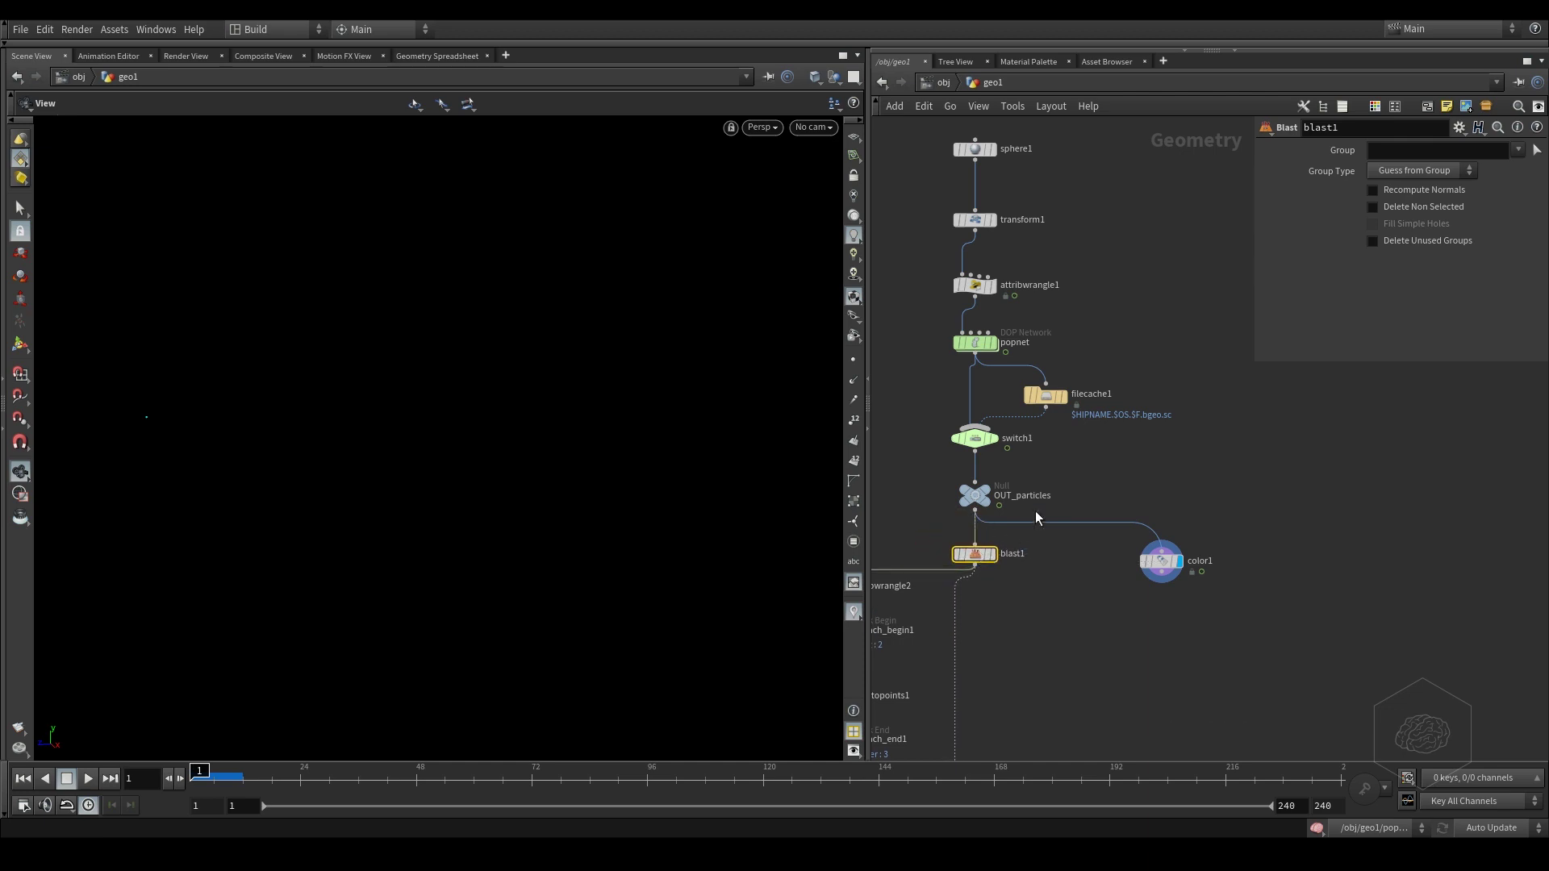
- Set blast1 to the bornparticles group with Delete Non Selected enabled, and display its result
middle_click_drag(1081, 513, 1156, 385)
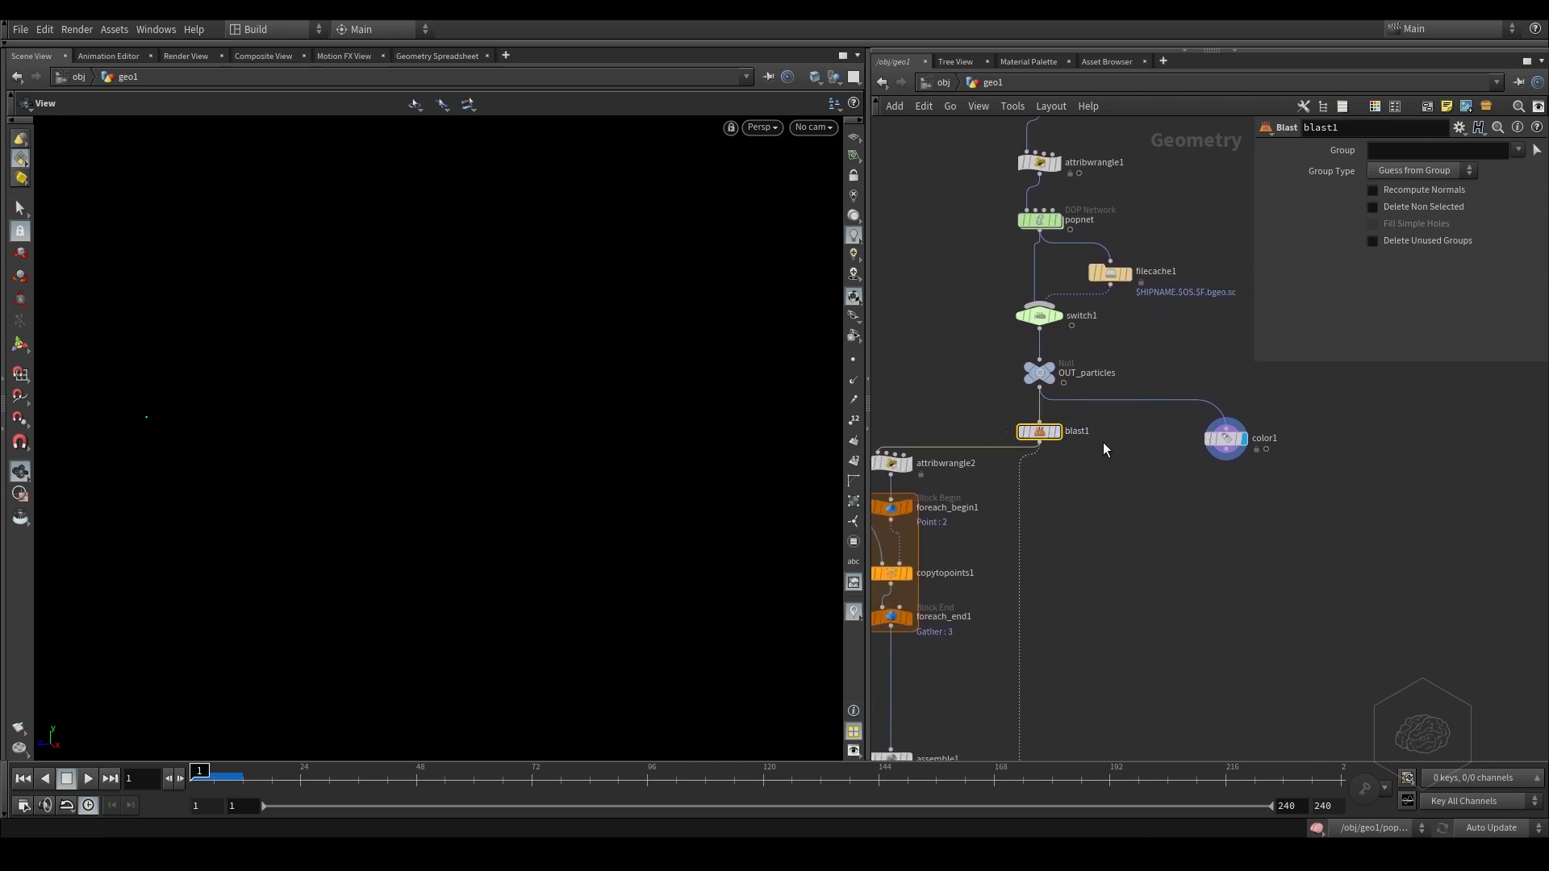
type("bornparticles")
left_click(1394, 205)
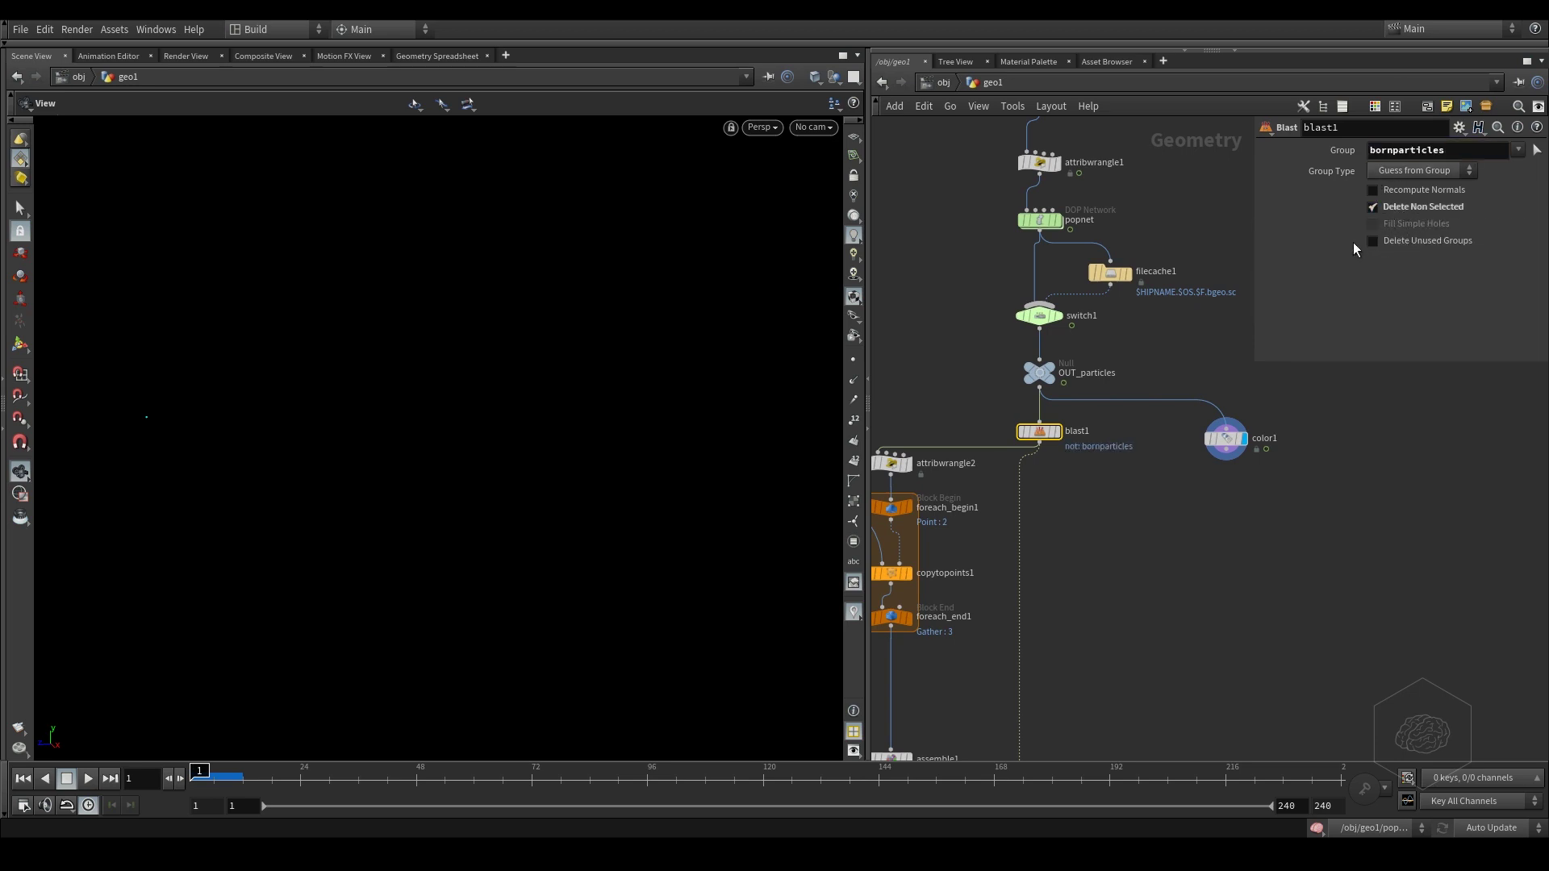
middle_click_drag(1056, 539, 966, 513)
middle_click_drag(1026, 412, 1073, 359)
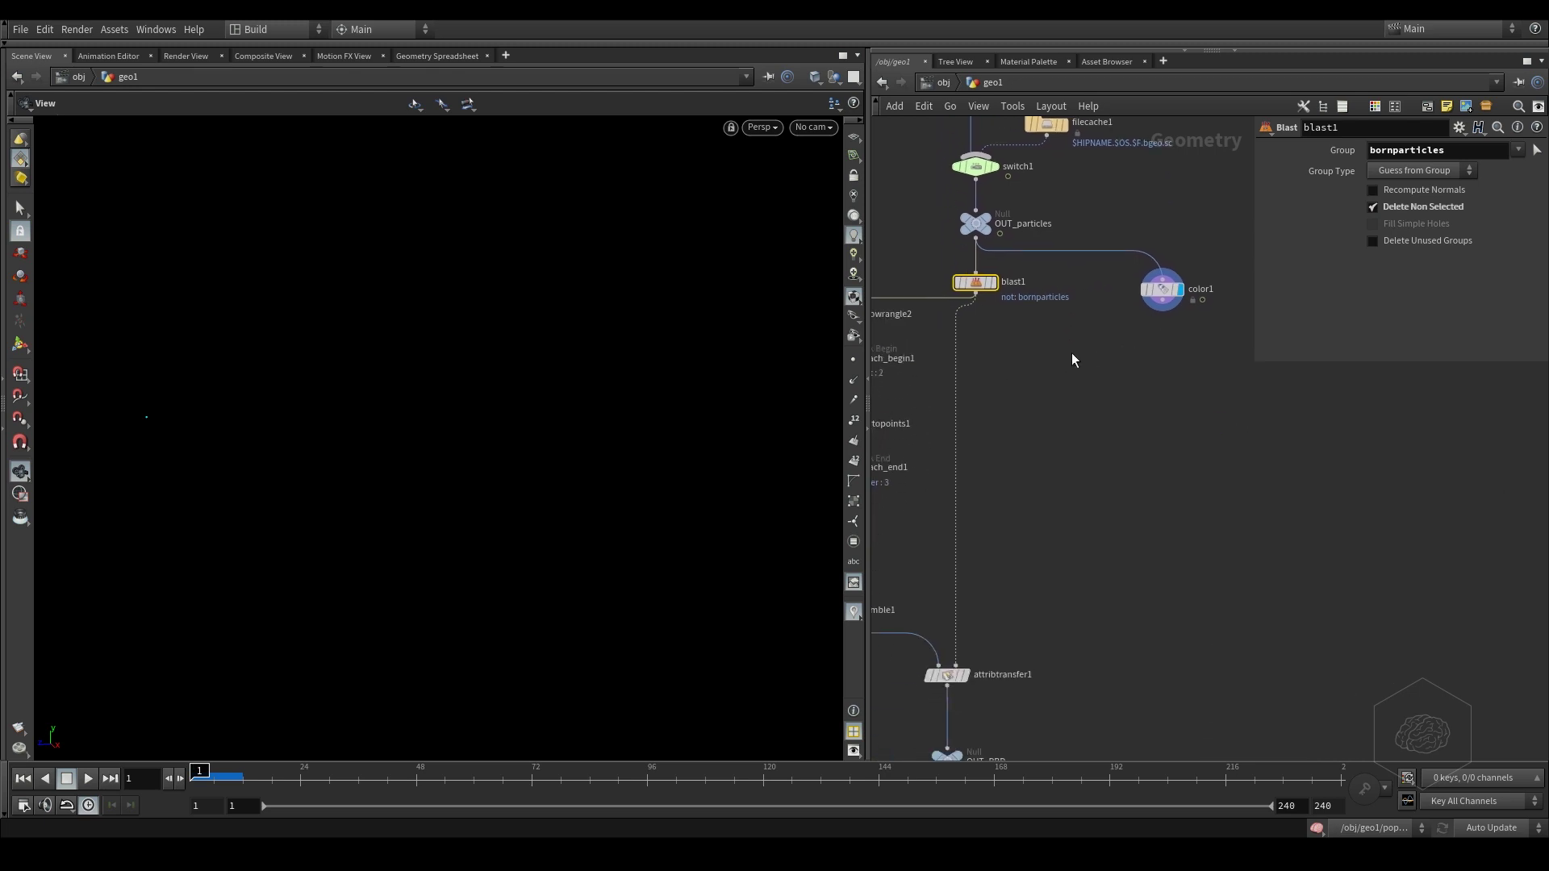
left_click(988, 288)
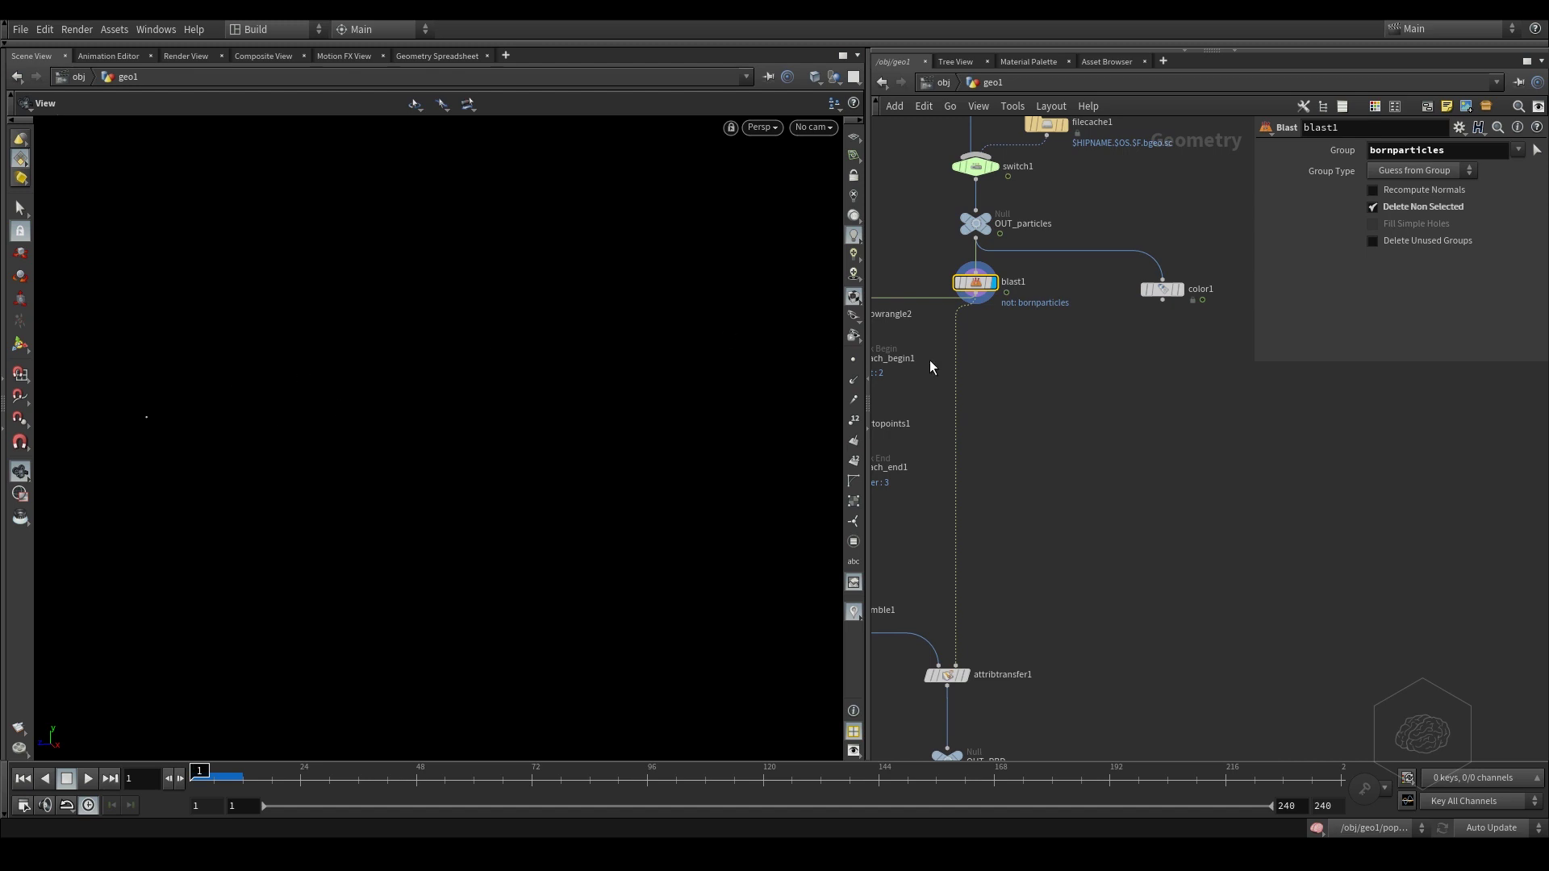
- Display the OUT_RBD null and go inside the dopnet_RBD network
scroll(930, 368, "down", 10)
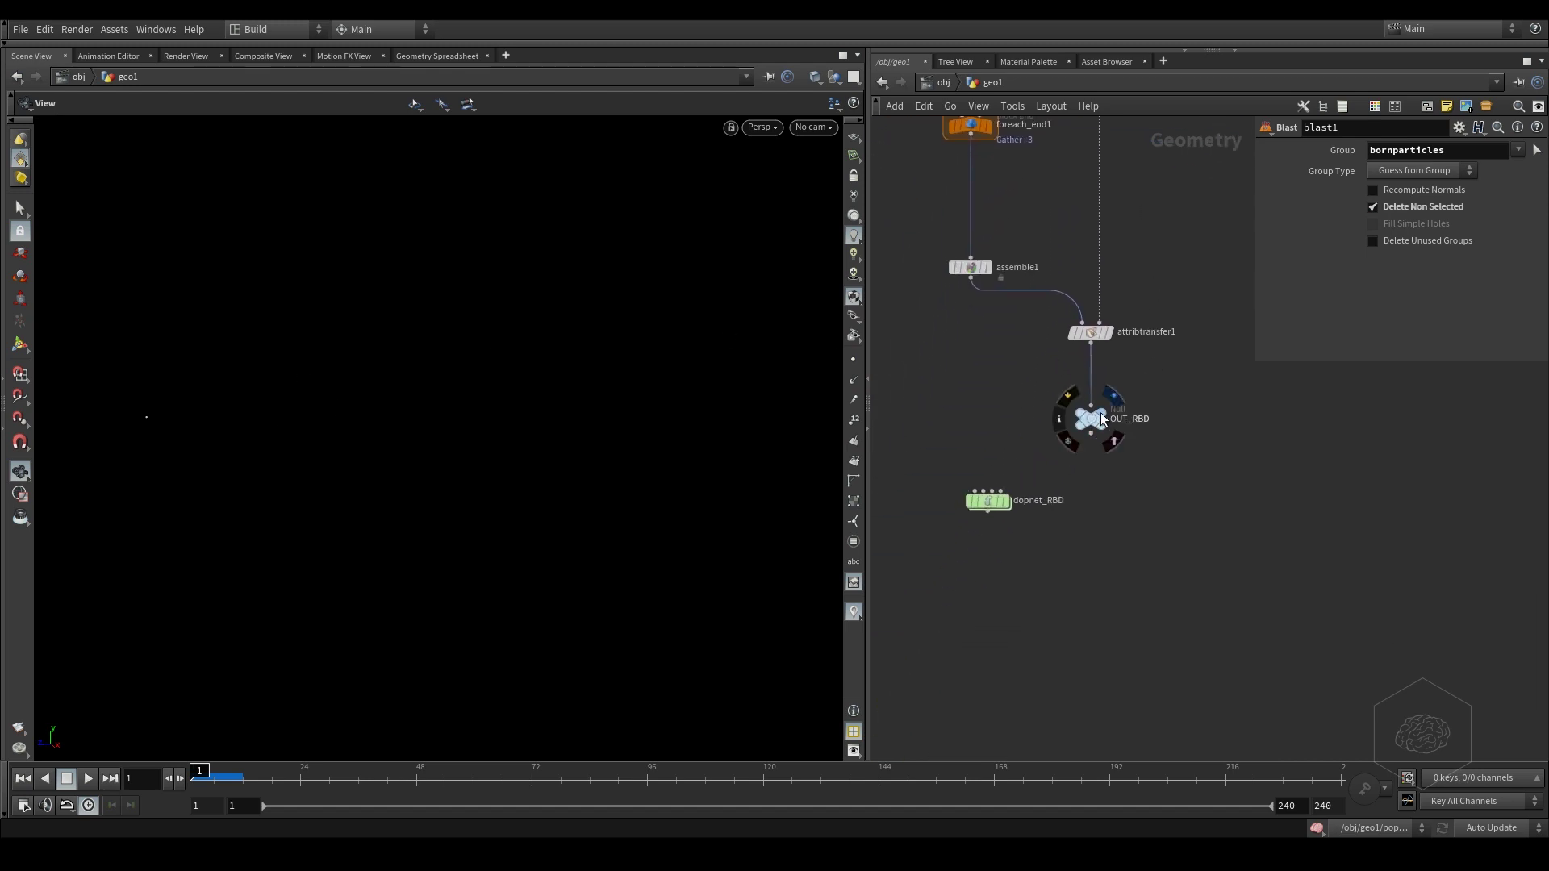
left_click(1103, 419)
left_click(1090, 434)
key("Escape")
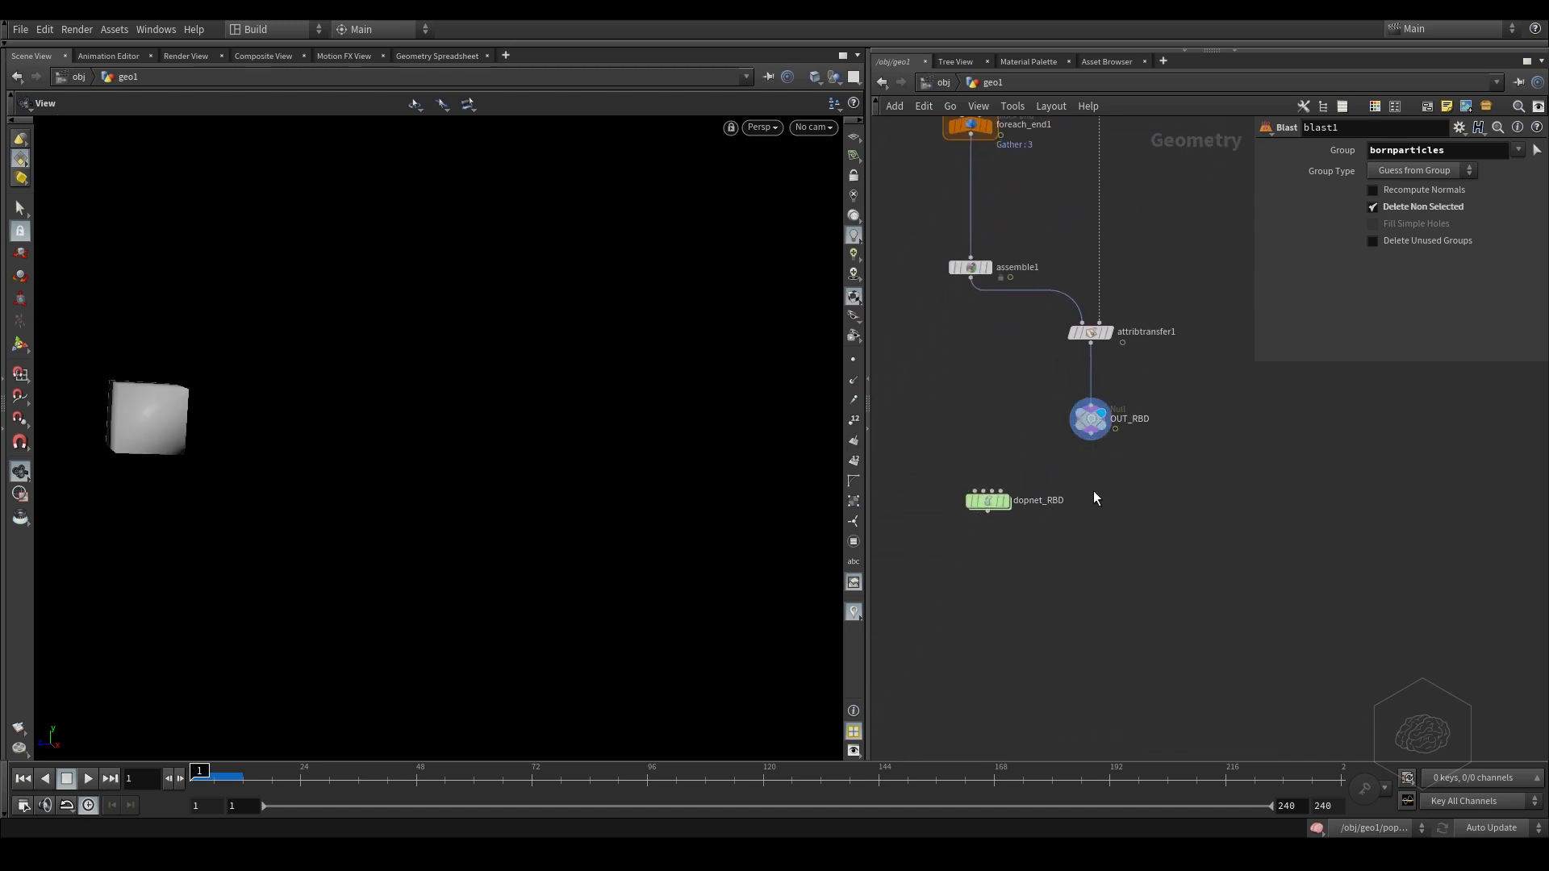
double_click(984, 501)
middle_click_drag(1118, 508, 1152, 640)
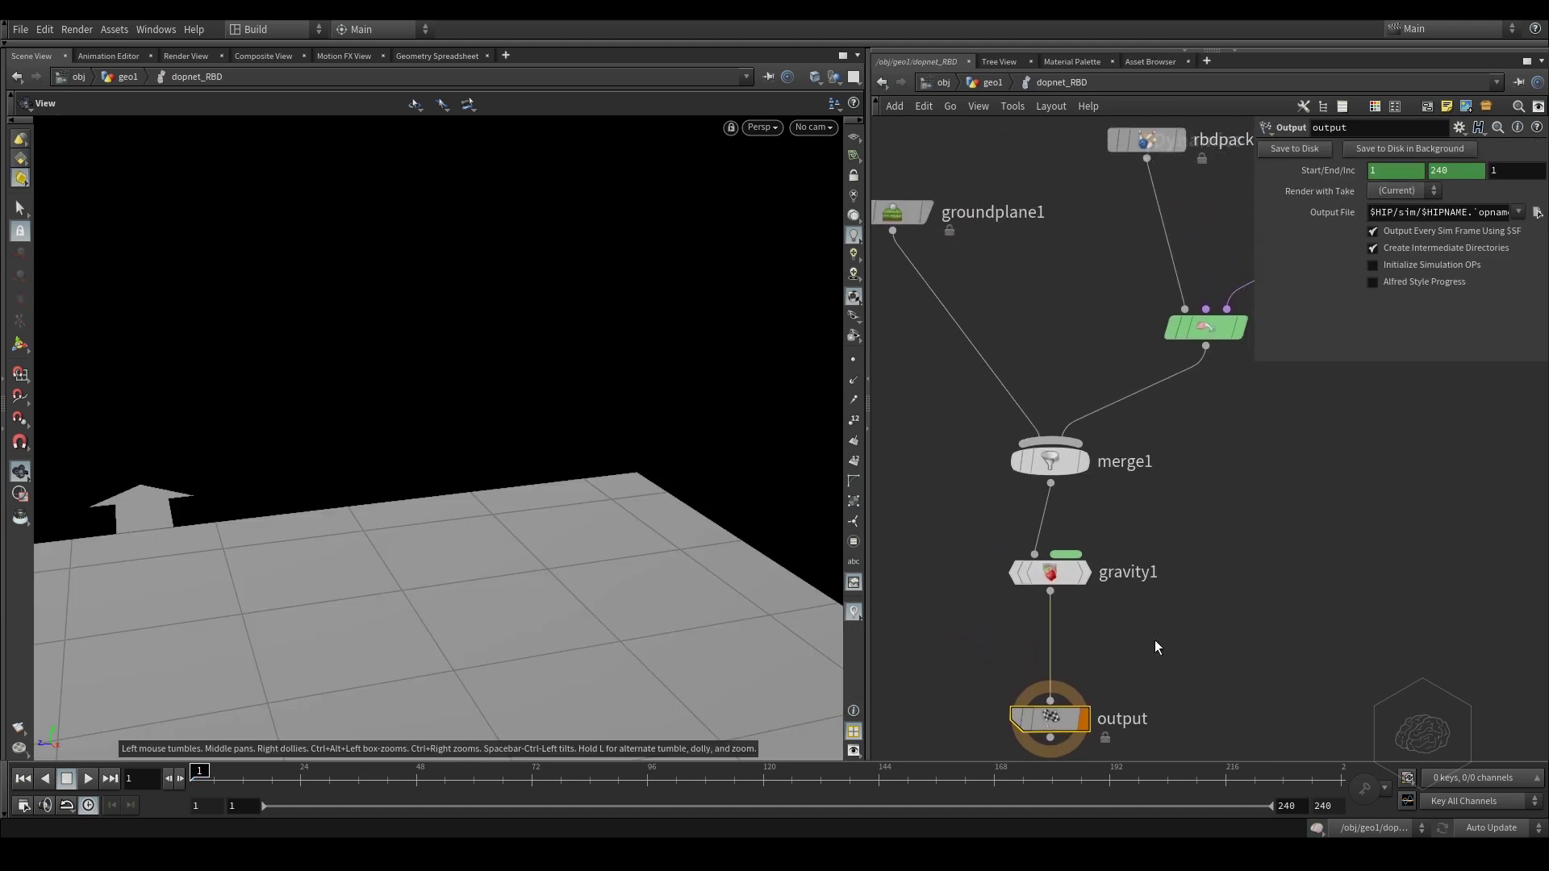
- Play the RBD simulation from frame 1, examine the emitted pieces around the ground plane from several angles, and stop playback
left_click_drag(547, 357, 557, 436)
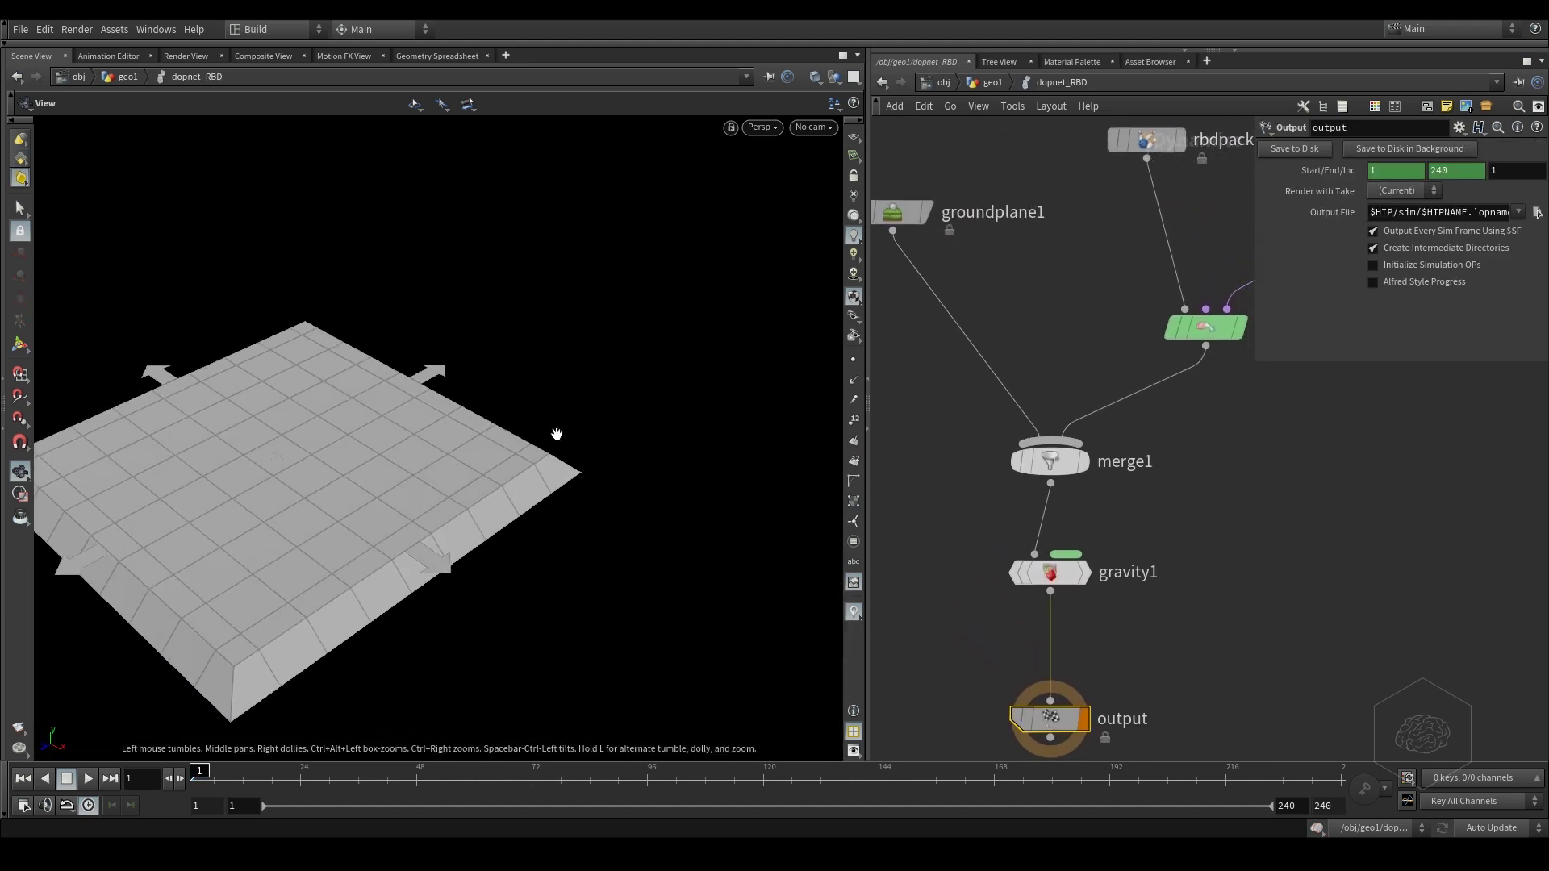
right_click_drag(557, 436, 467, 446)
middle_click_drag(467, 446, 226, 722)
left_click(88, 779)
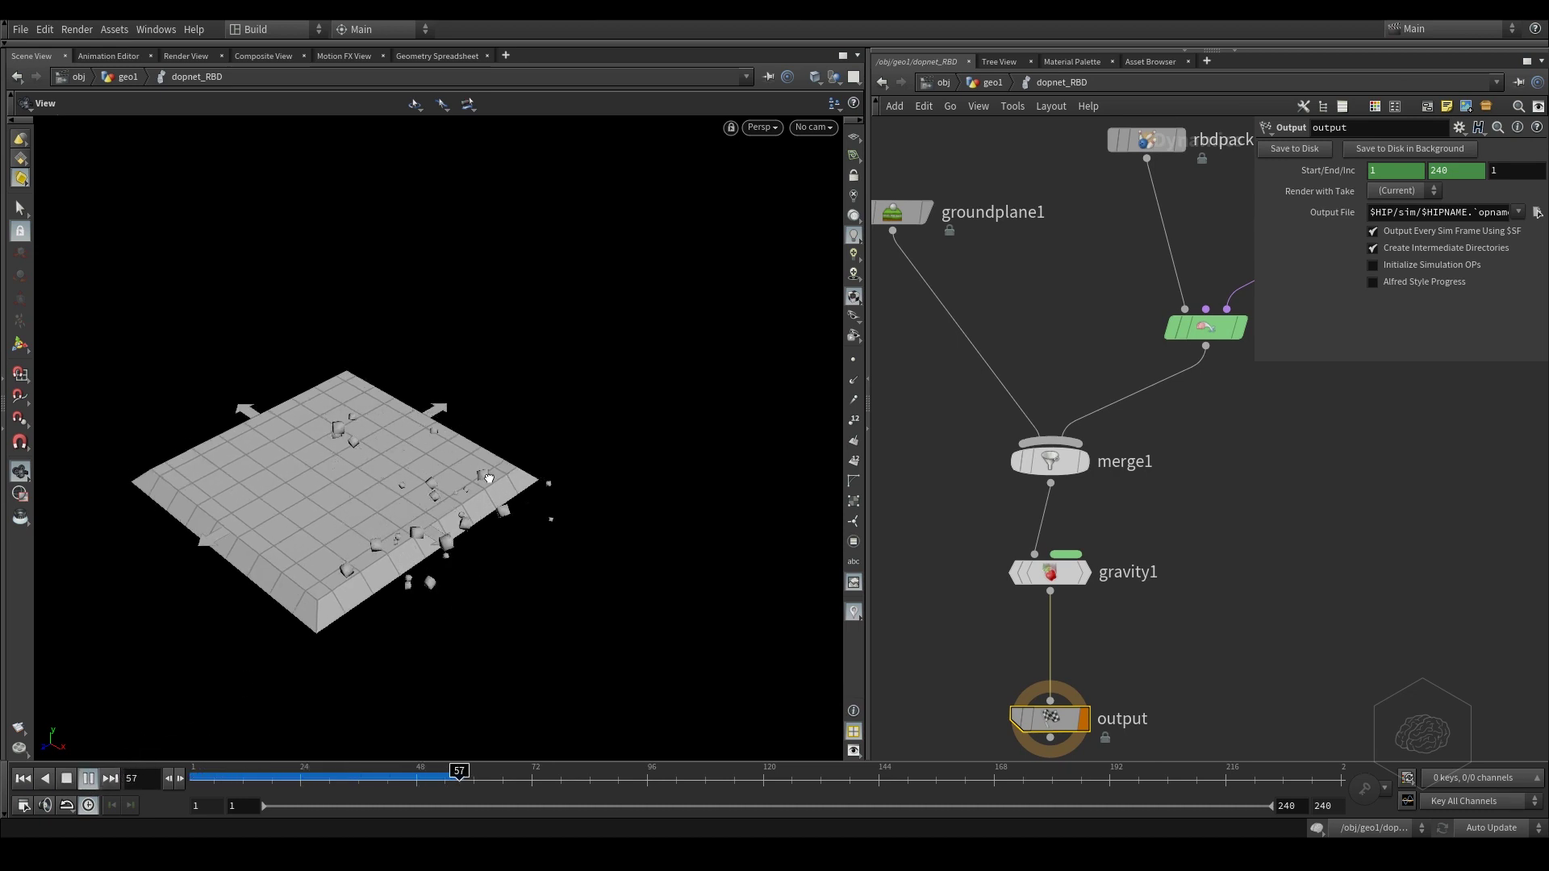
left_click_drag(489, 479, 449, 514)
scroll(516, 476, "up", 3)
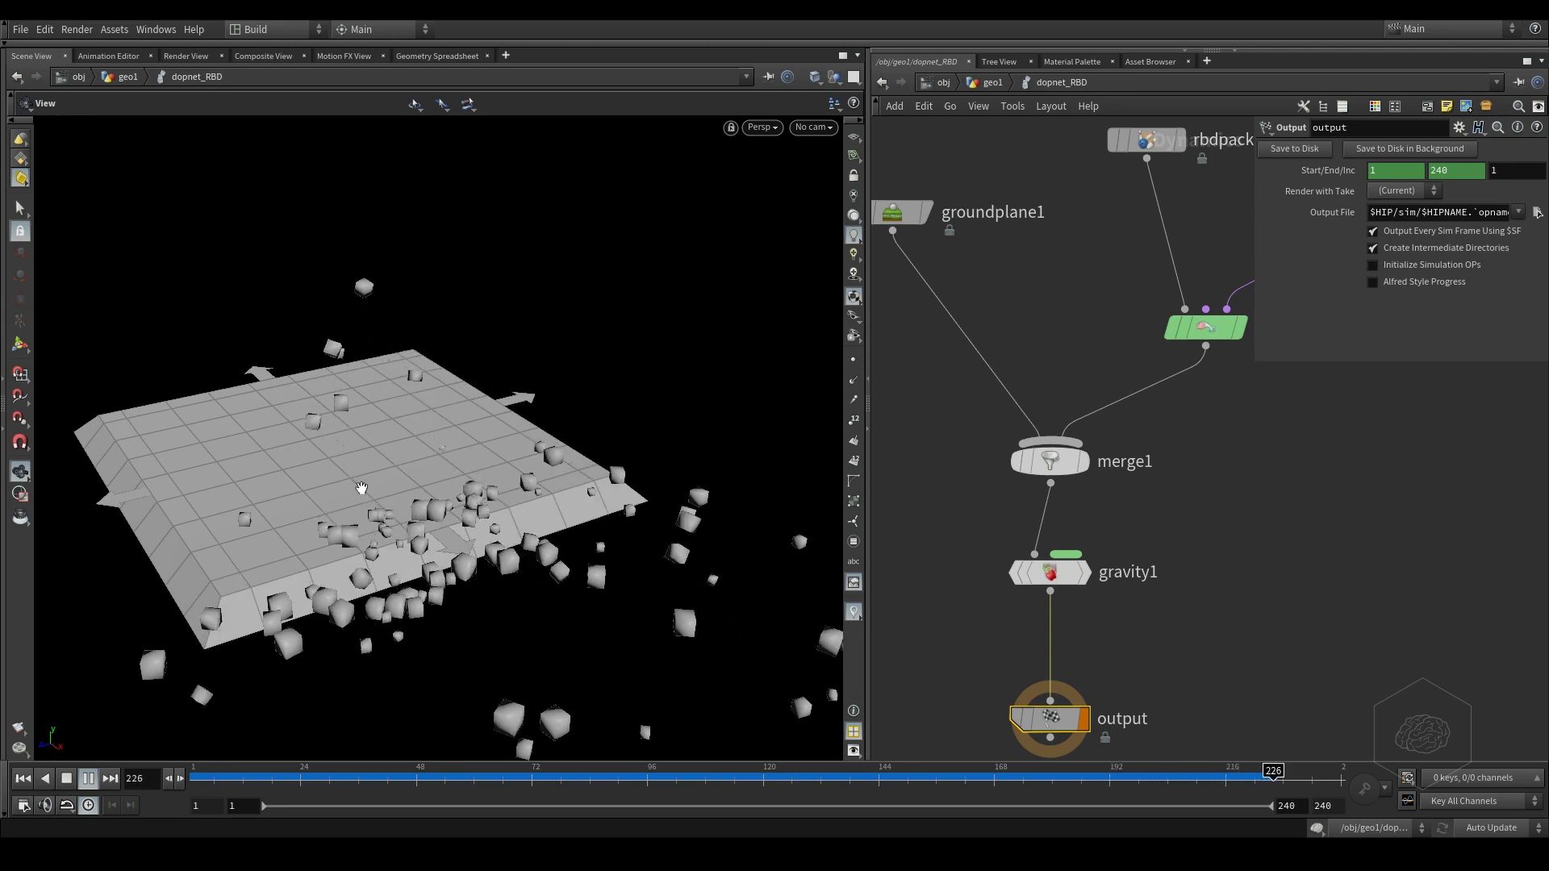
left_click_drag(362, 488, 586, 379)
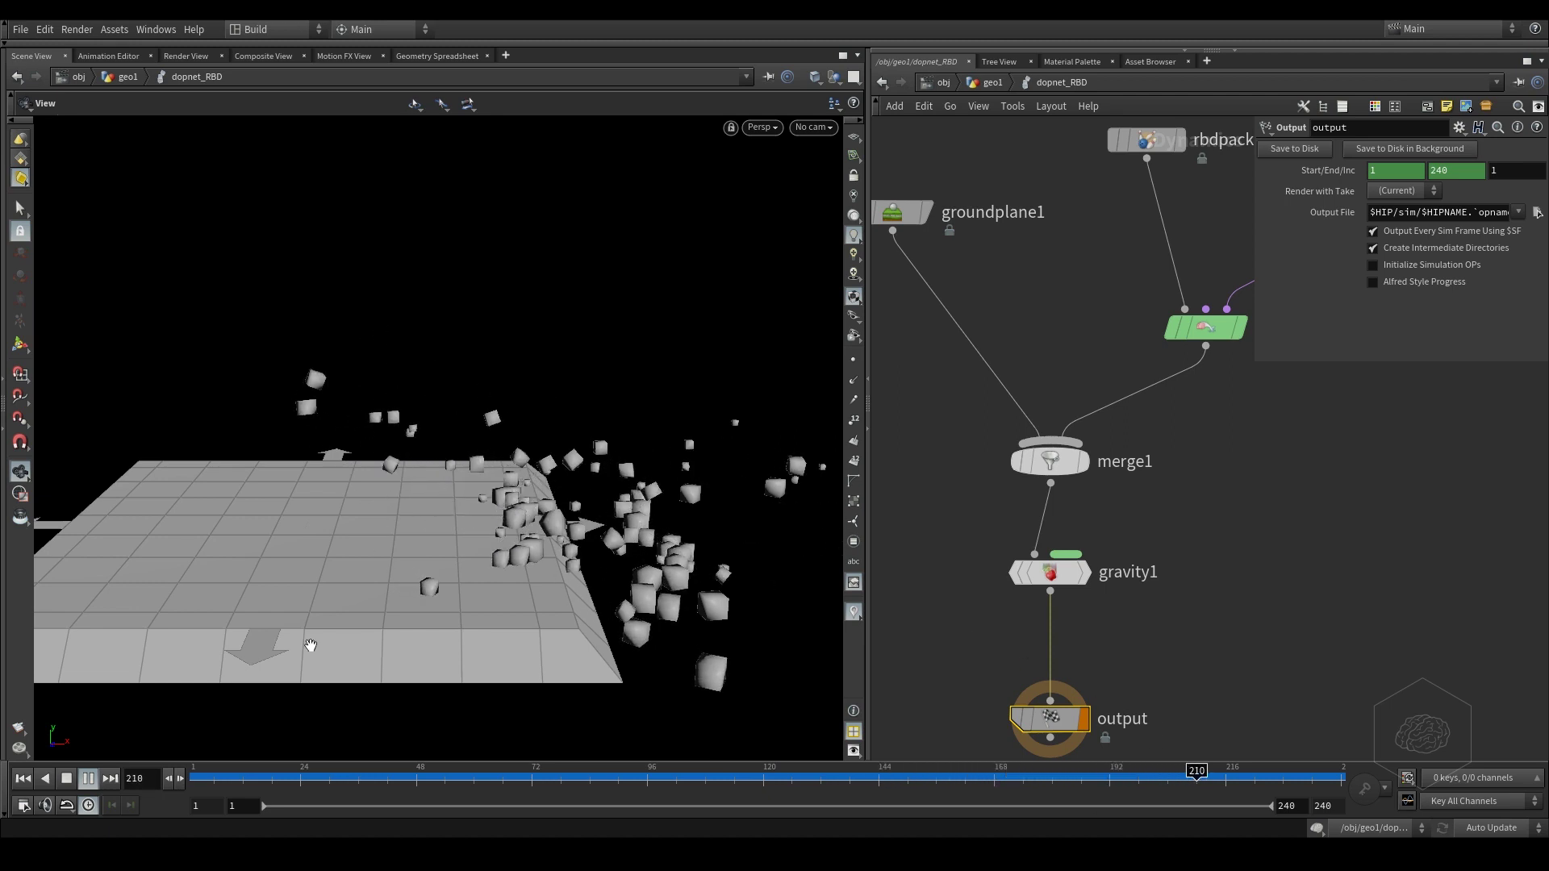
key("Up")
- Test the RBD solver engine on rigidbodysolver1 with a playback from frame 1, and restore the Bullet engine at frame 1
middle_click_drag(1126, 319, 914, 386)
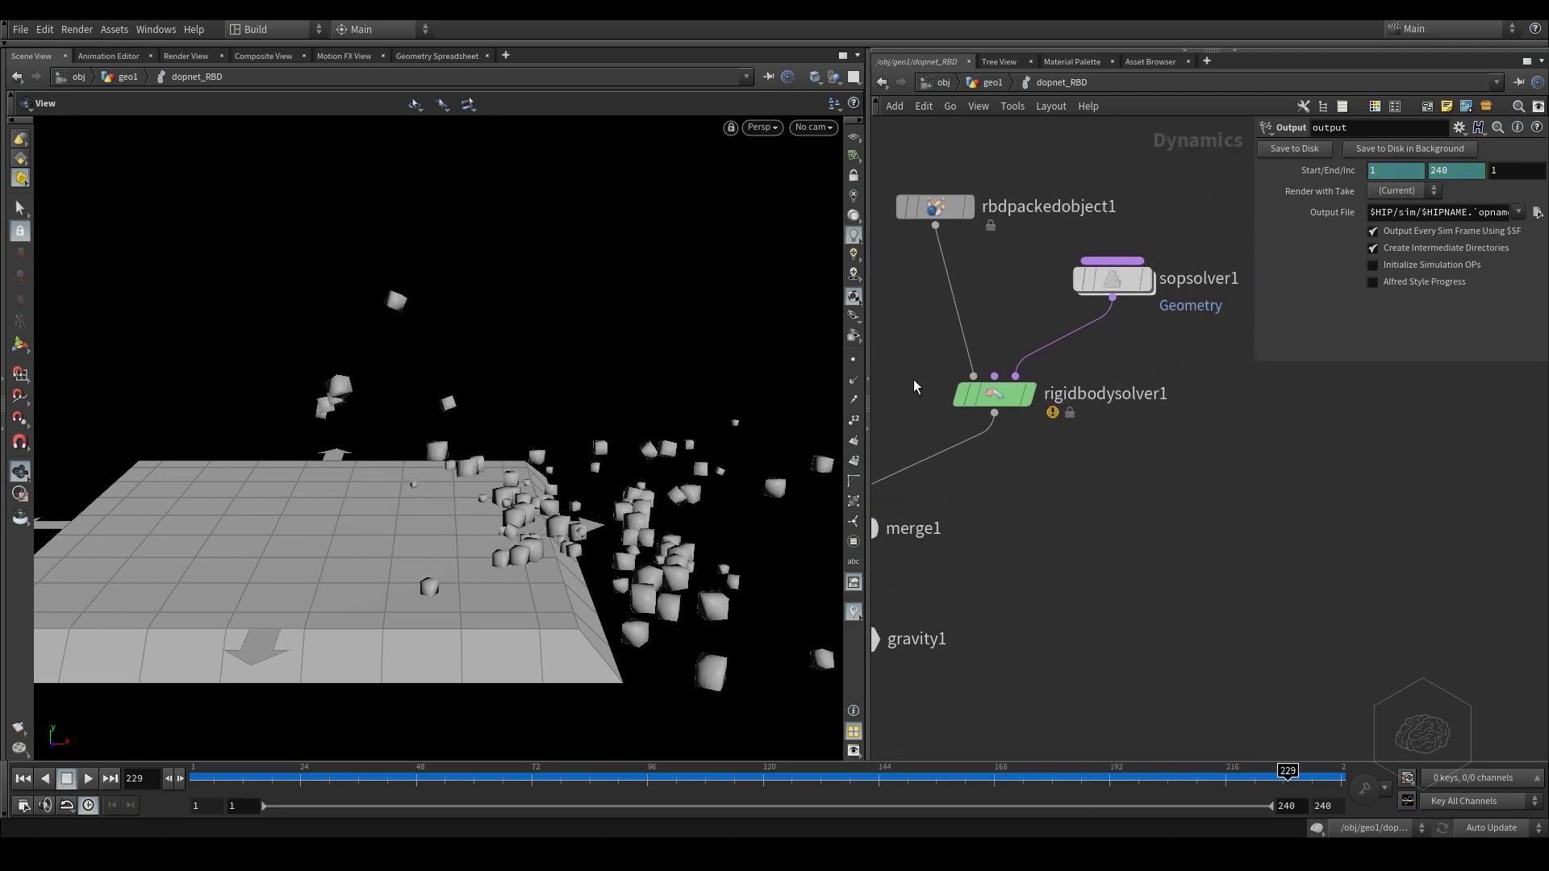
left_click(1051, 389)
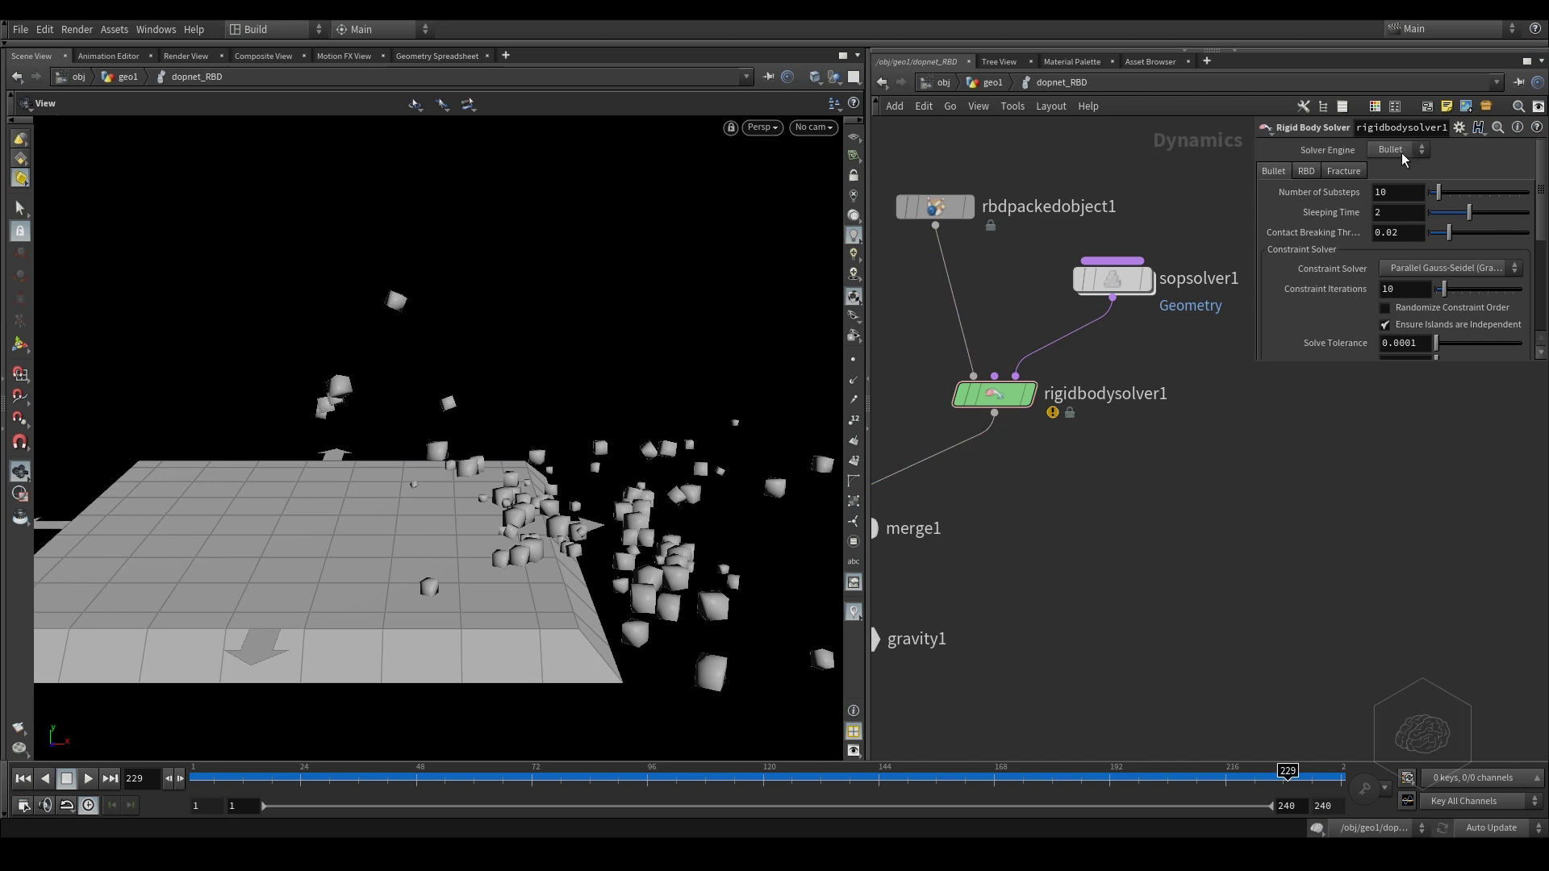
left_click(1402, 153)
left_click(1383, 183)
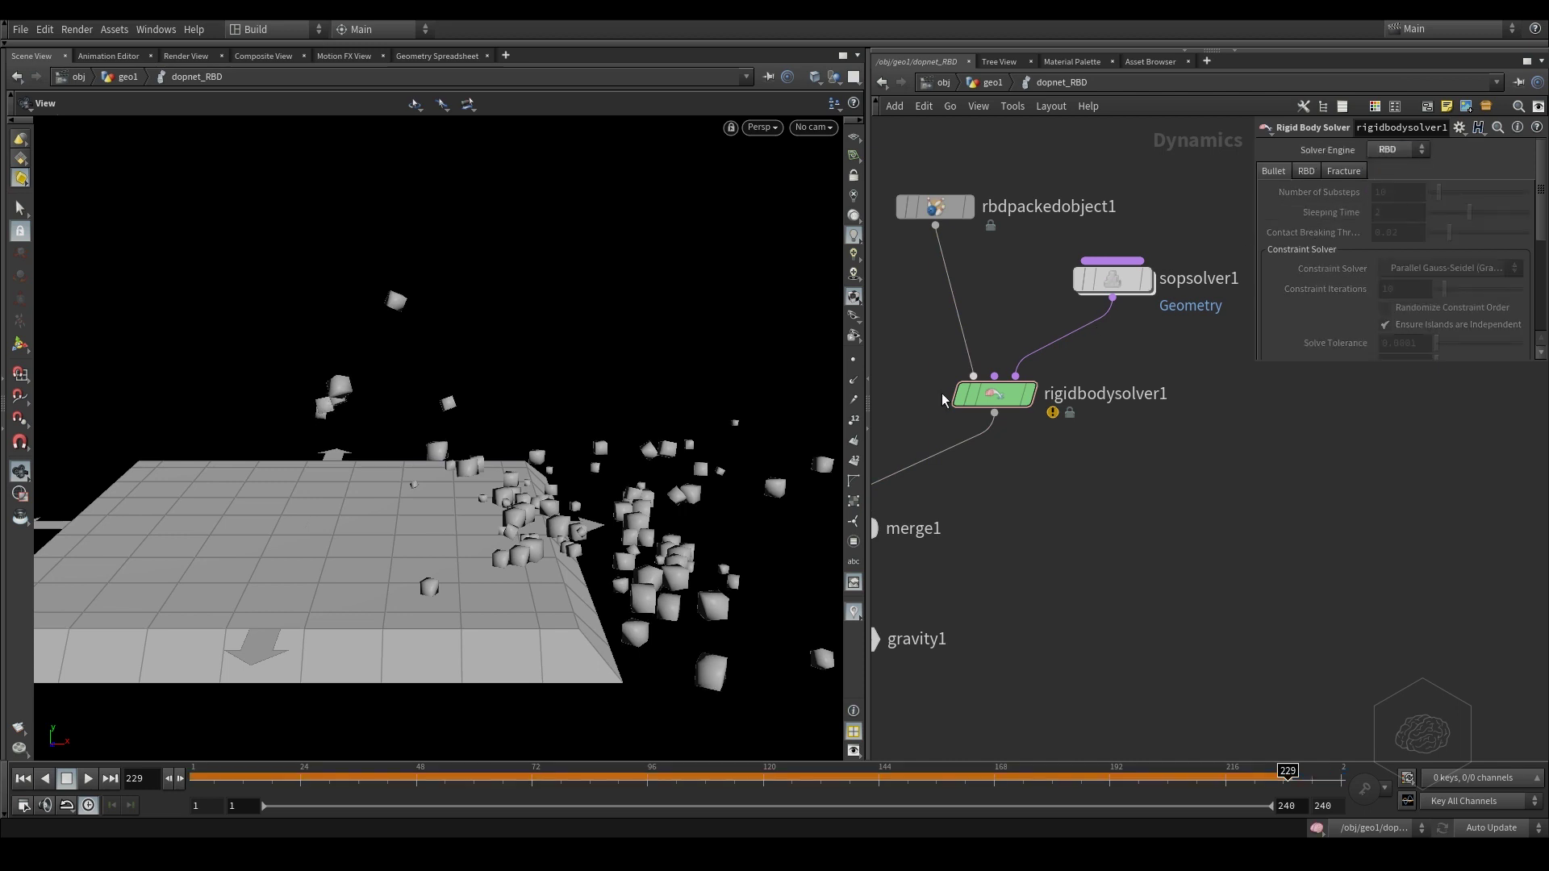
key("ctrl+Up")
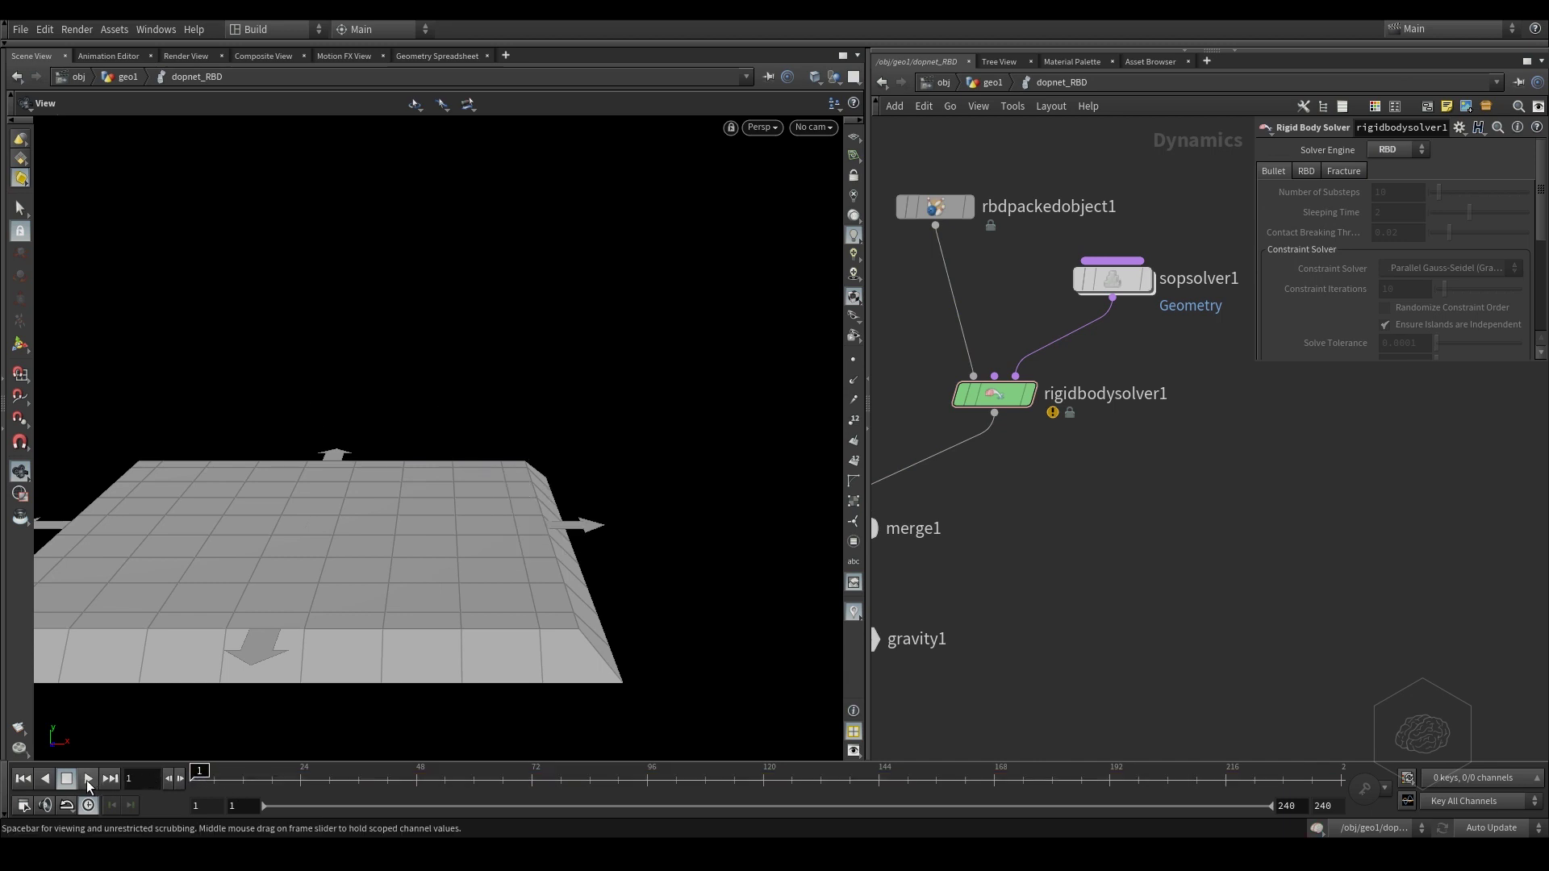
left_click(89, 778)
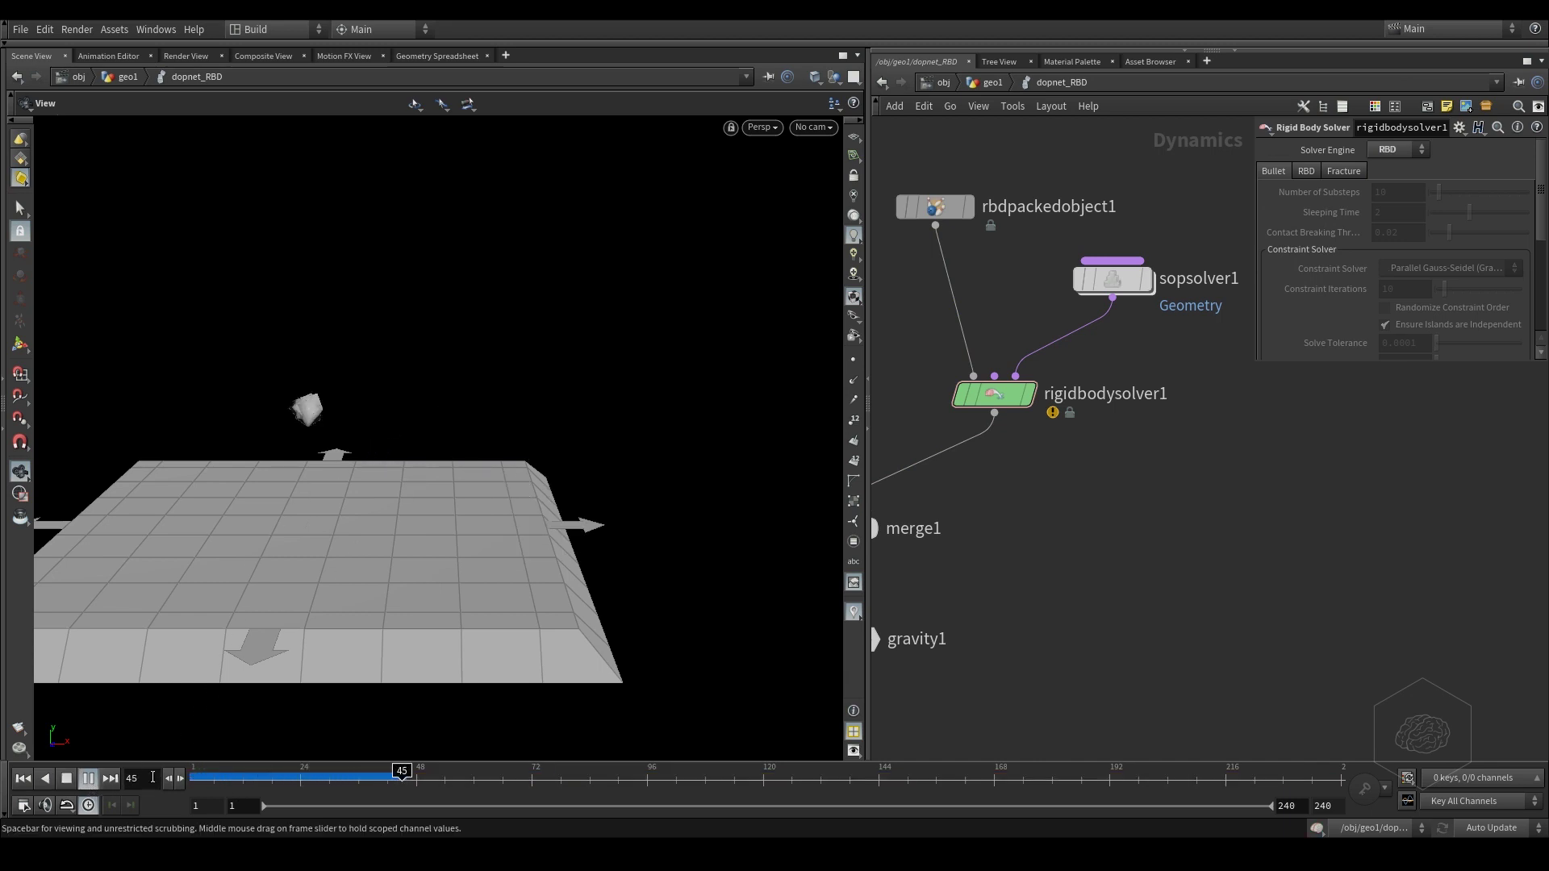
left_click(94, 783)
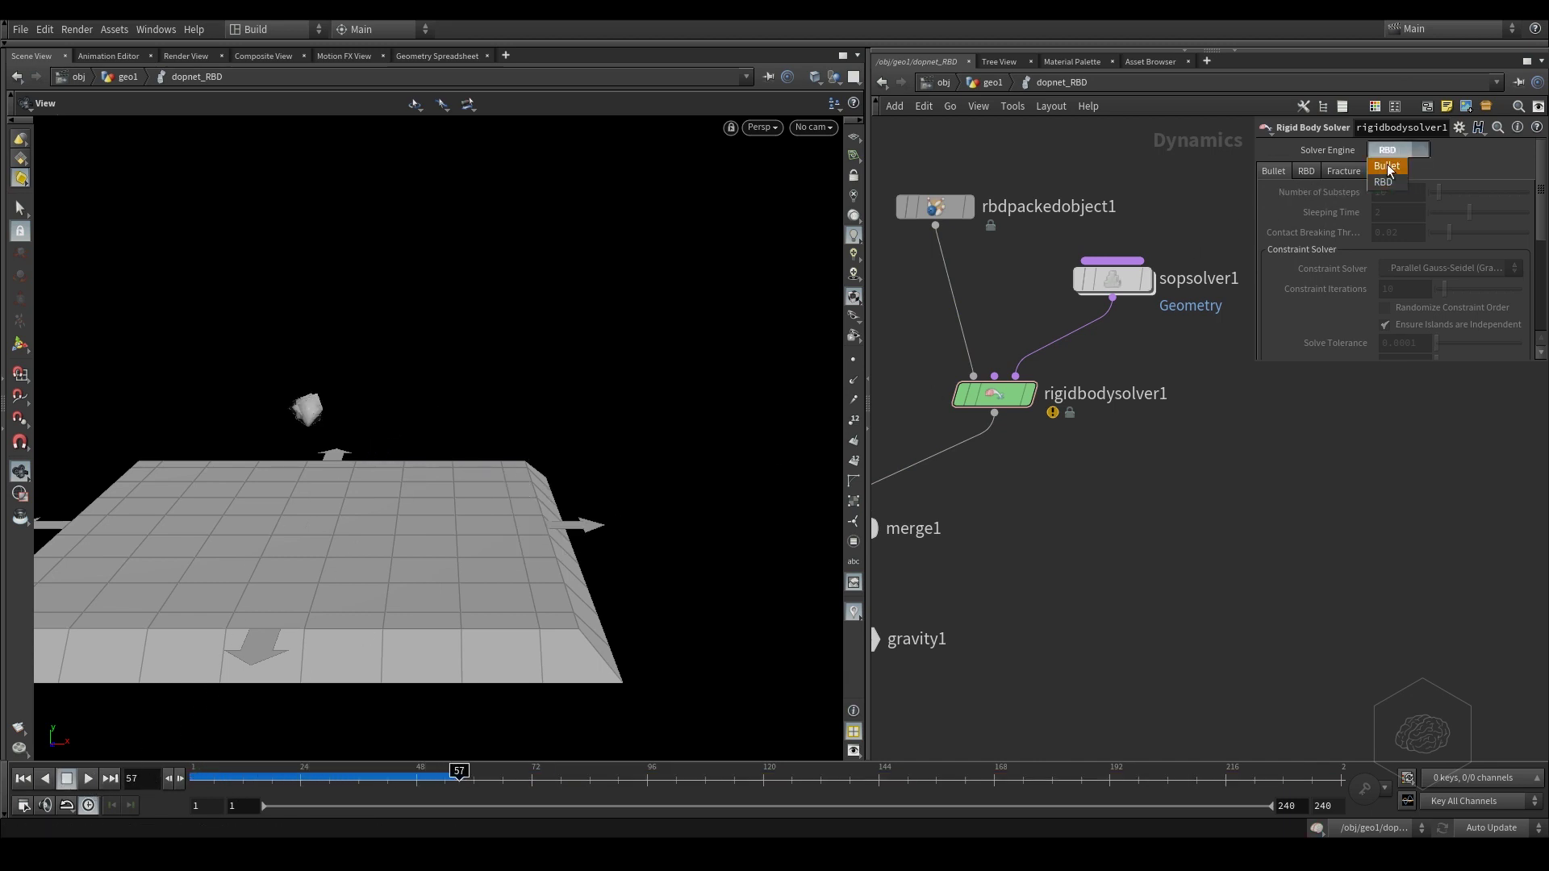
left_click(1387, 166)
left_click_drag(258, 776, 197, 776)
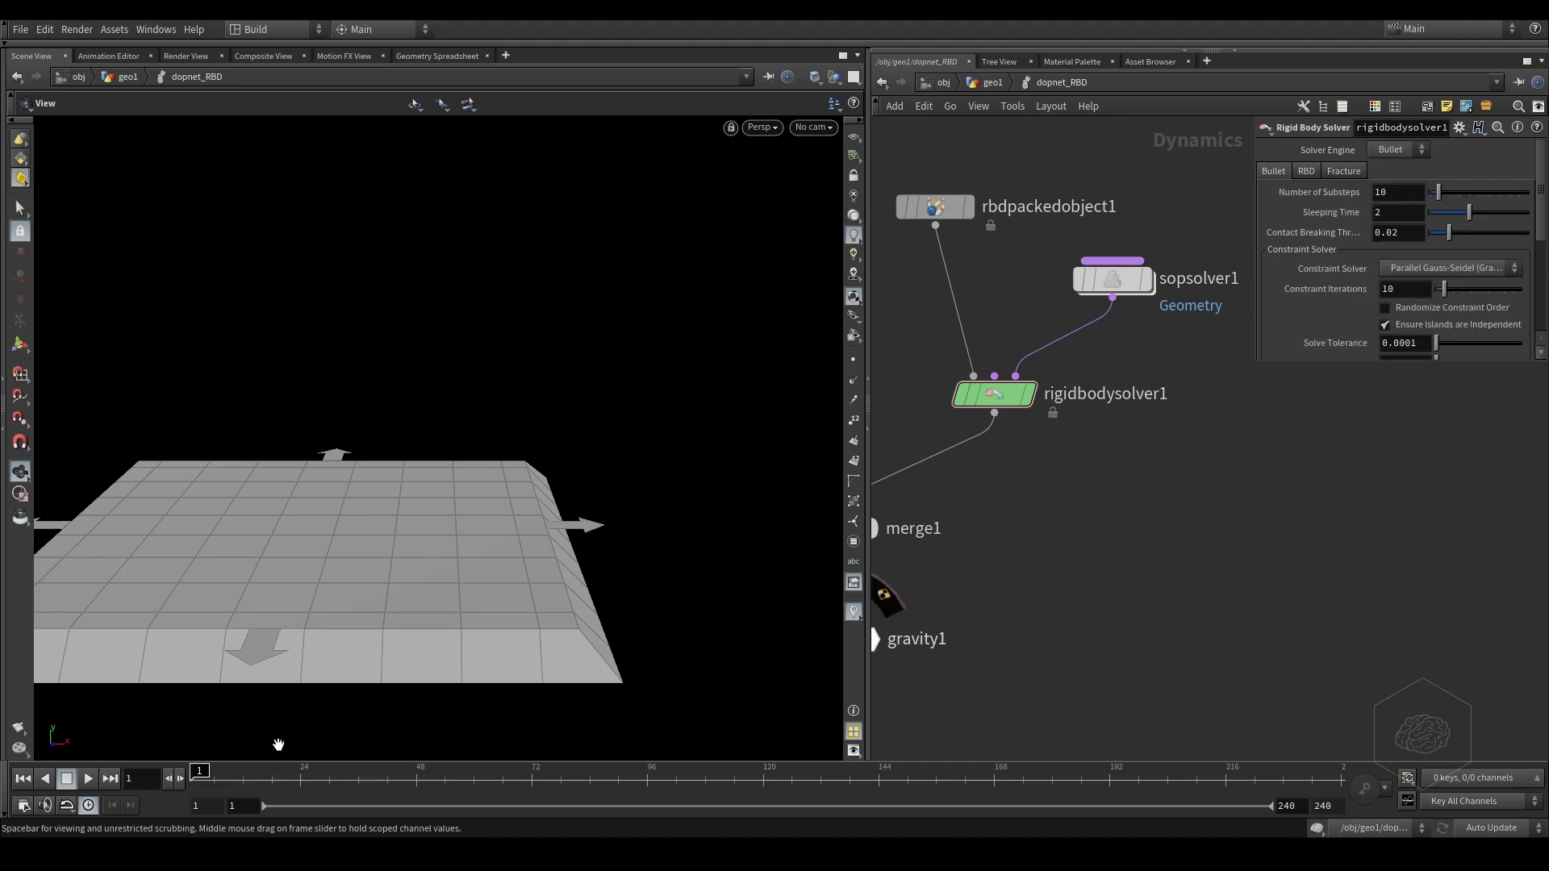
- Add a Bullet Solver node below rigidbodysolver1 in the DOP network
key("Tab")
mouse_move(1054, 529)
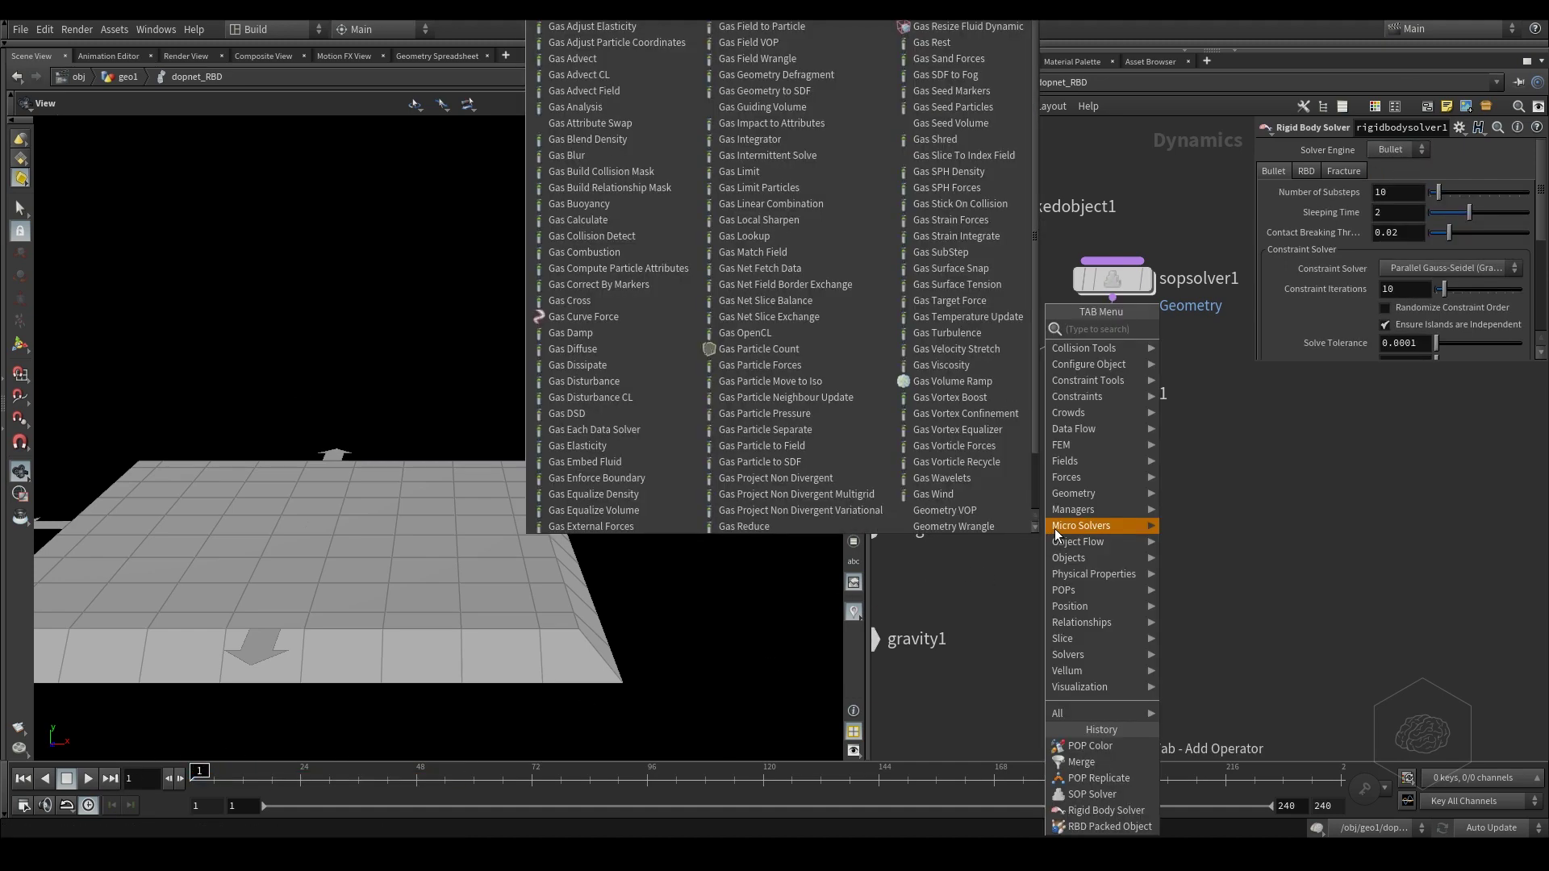
type("bullet s")
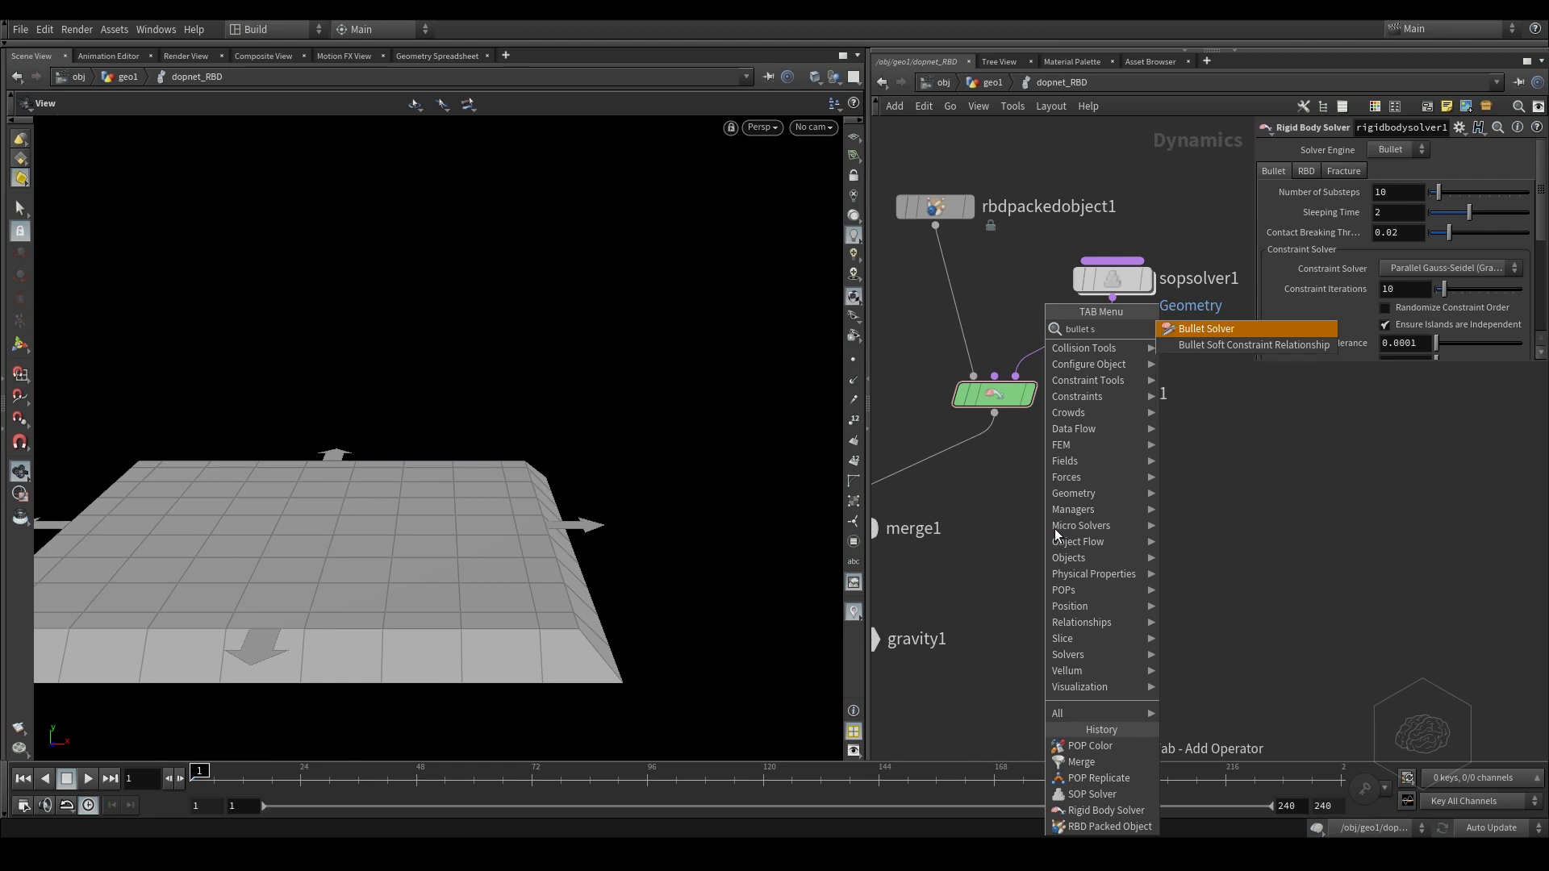
key("Return")
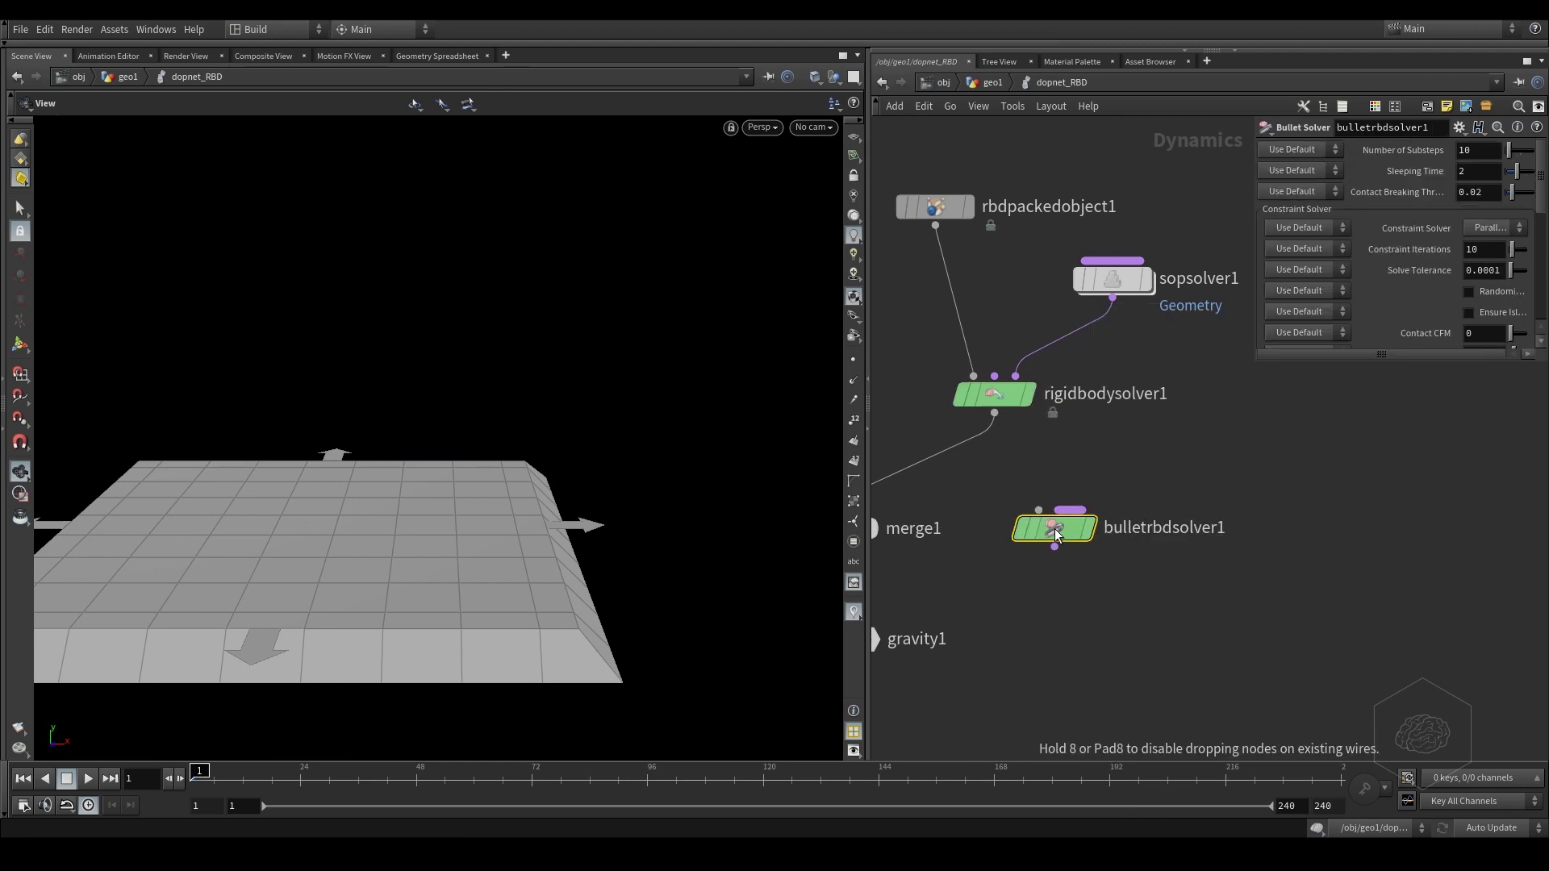
left_click(1055, 534)
- Wire sopsolver1 and rbdpackedobject1 into bulletrbdsolver1, and connect its output to merge1 in place of rigidbodysolver1
left_click(1069, 510)
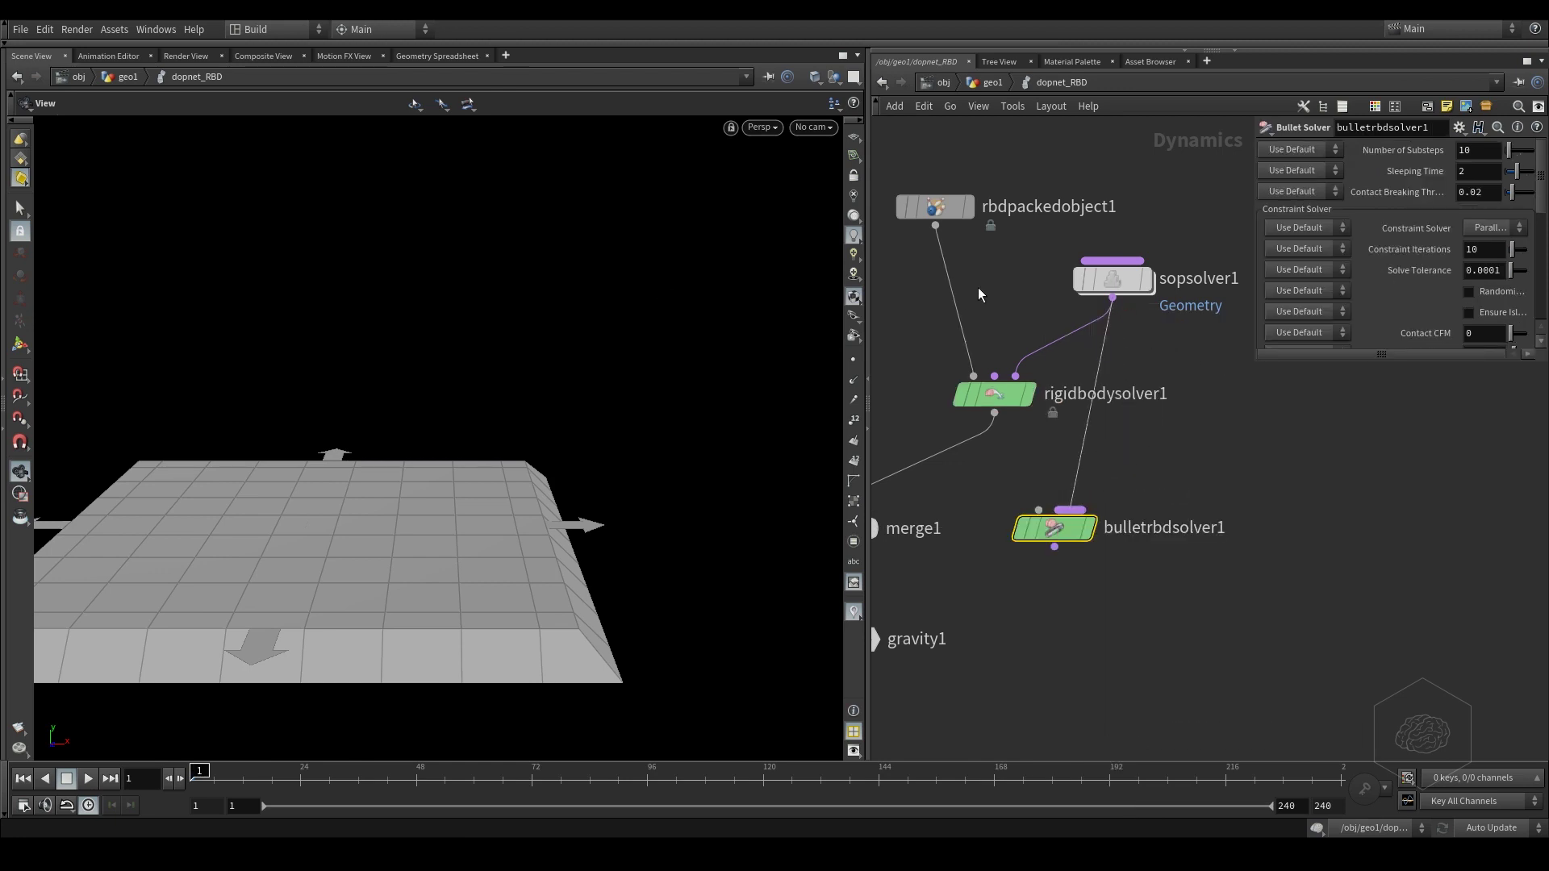
left_click(1038, 510)
left_click_drag(991, 176, 878, 243)
left_click(1045, 528)
middle_click_drag(1192, 464, 1345, 414)
left_click(1078, 432)
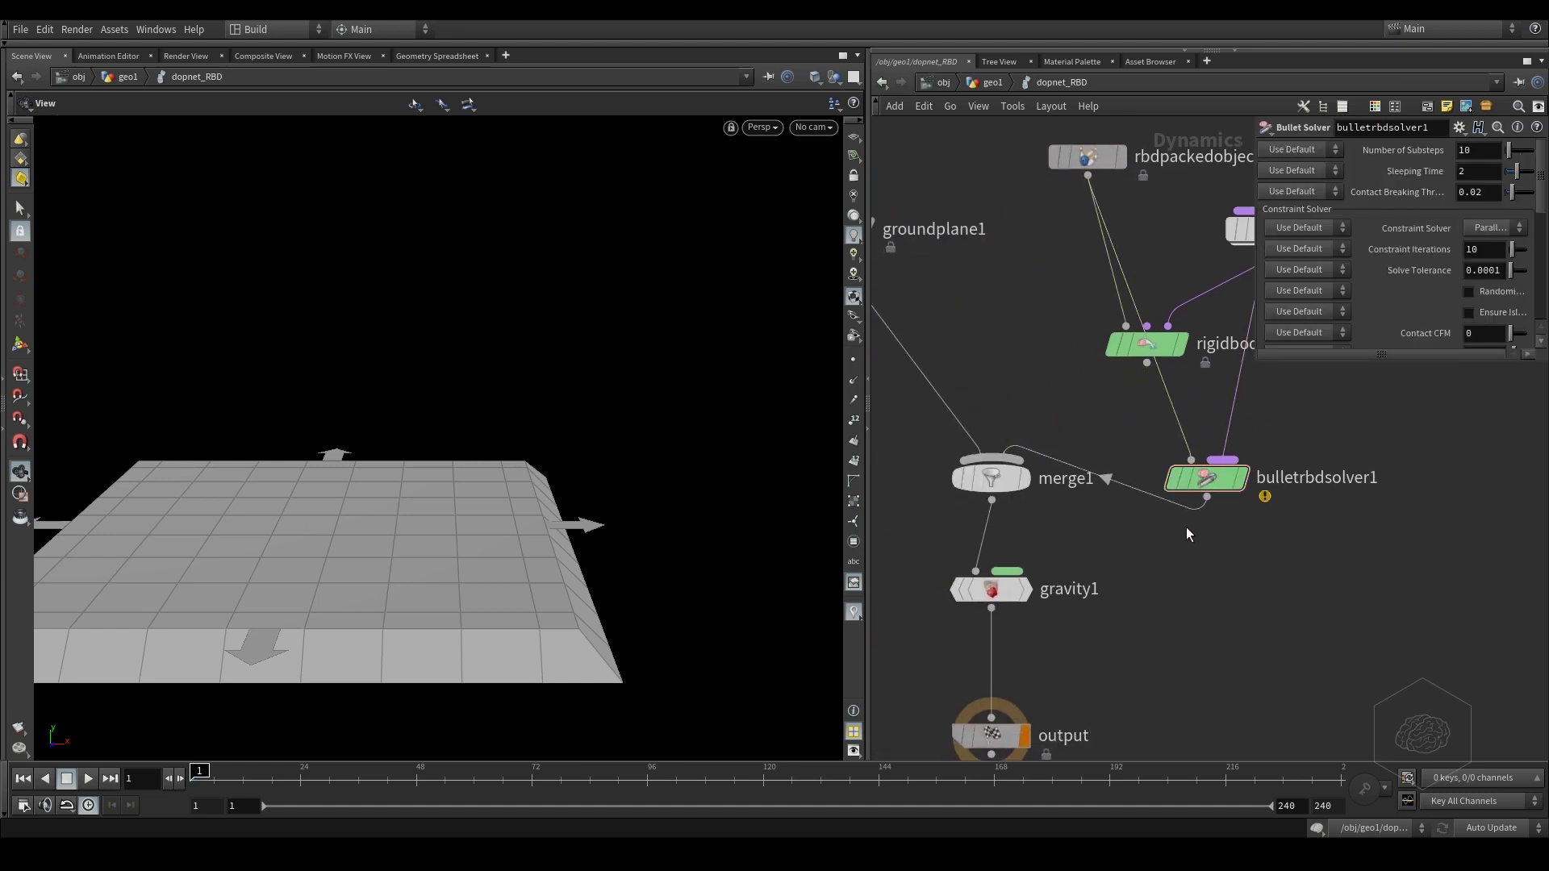
middle_click_drag(1273, 448, 1195, 461)
left_click_drag(1130, 502, 1175, 467)
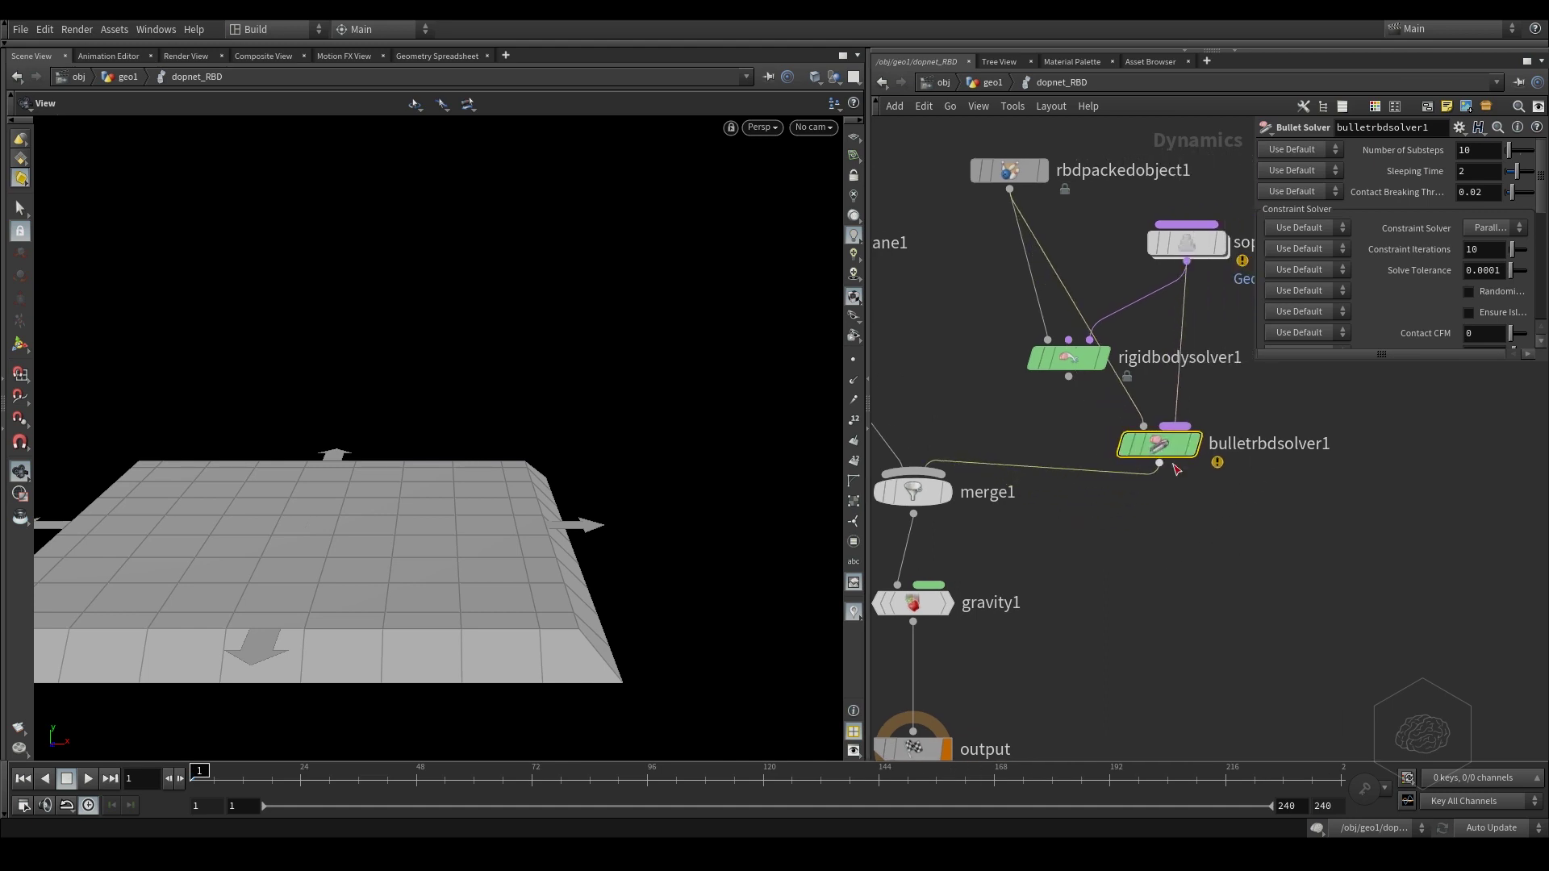
- Read the warning in bulletrbdsolver1's node info and close the info window
mouse_move(1160, 445)
left_click(1096, 445)
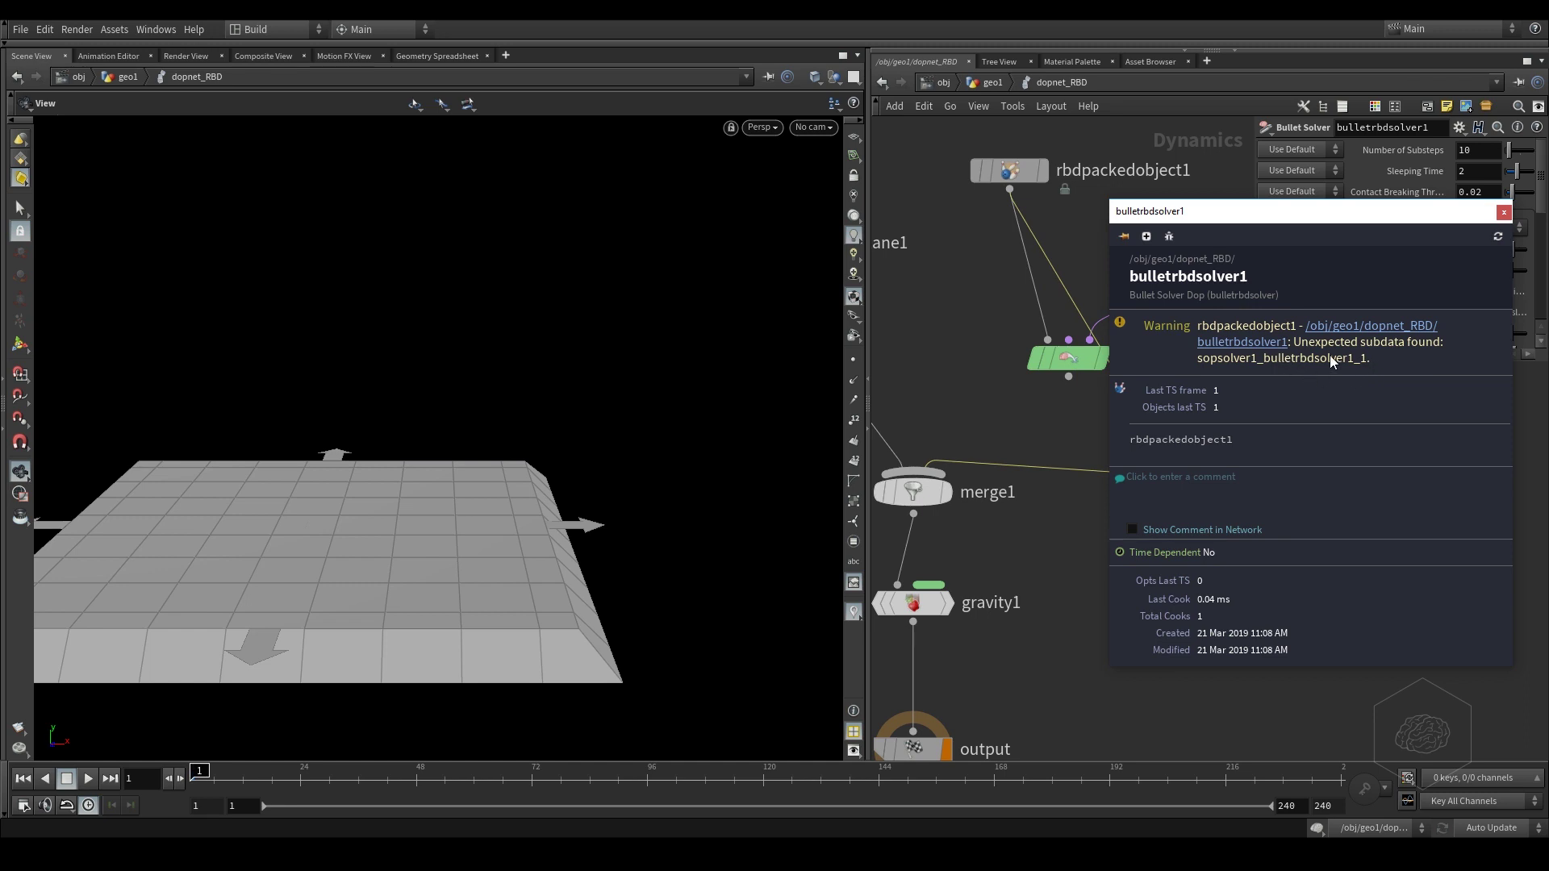
left_click(1503, 213)
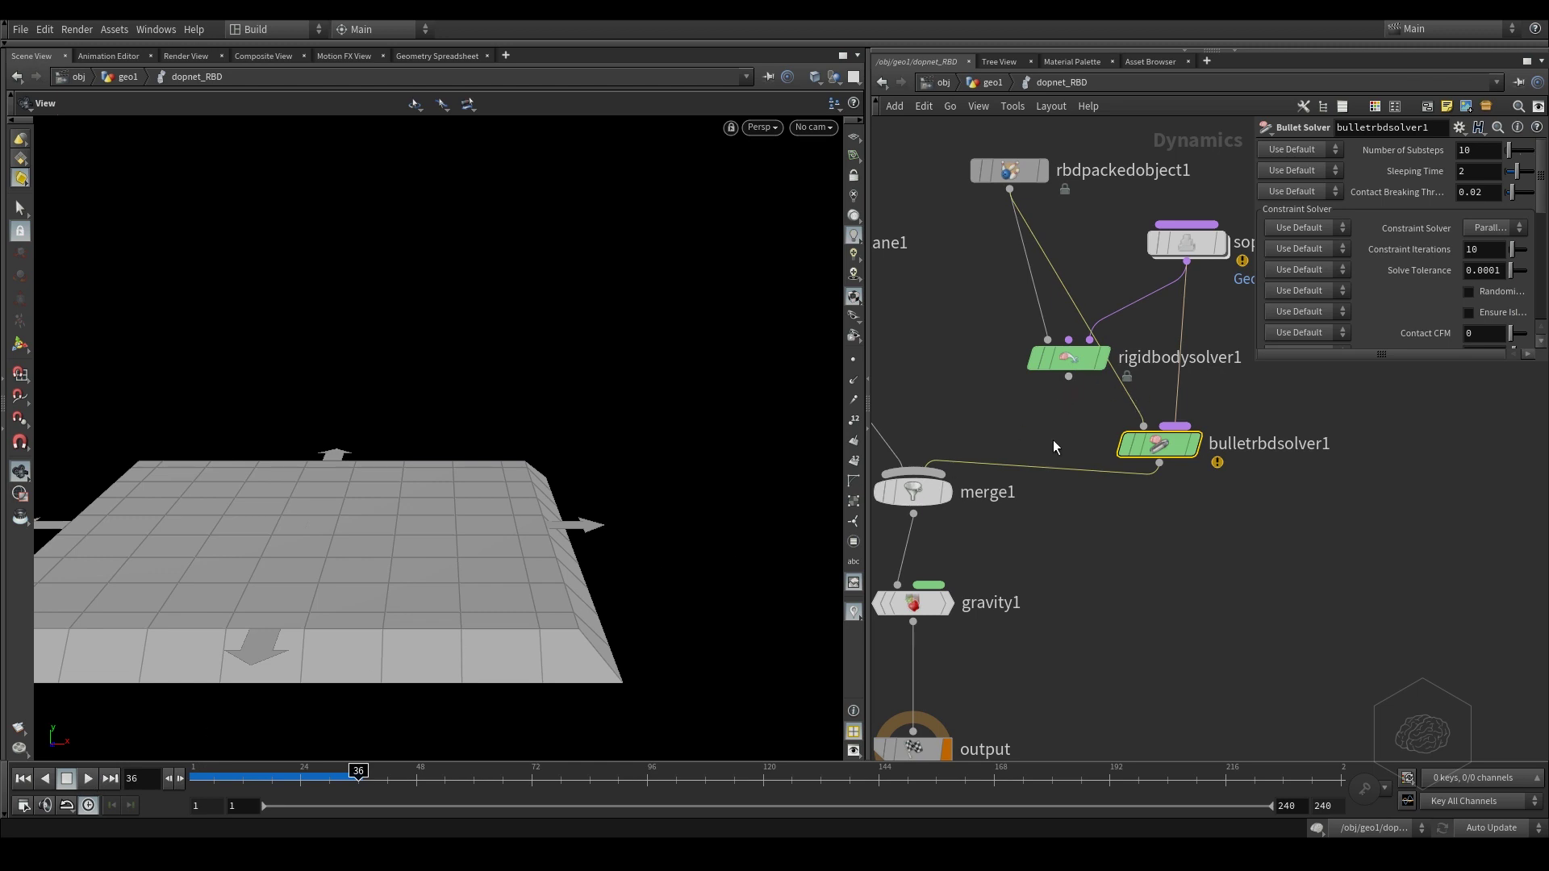
- Reconnect rigidbodysolver1 to merge1 in place of bulletrbdsolver1, and review its Bullet, RBD and Fracture settings in an enlarged parameter pane
left_click_drag(913, 470, 1026, 349)
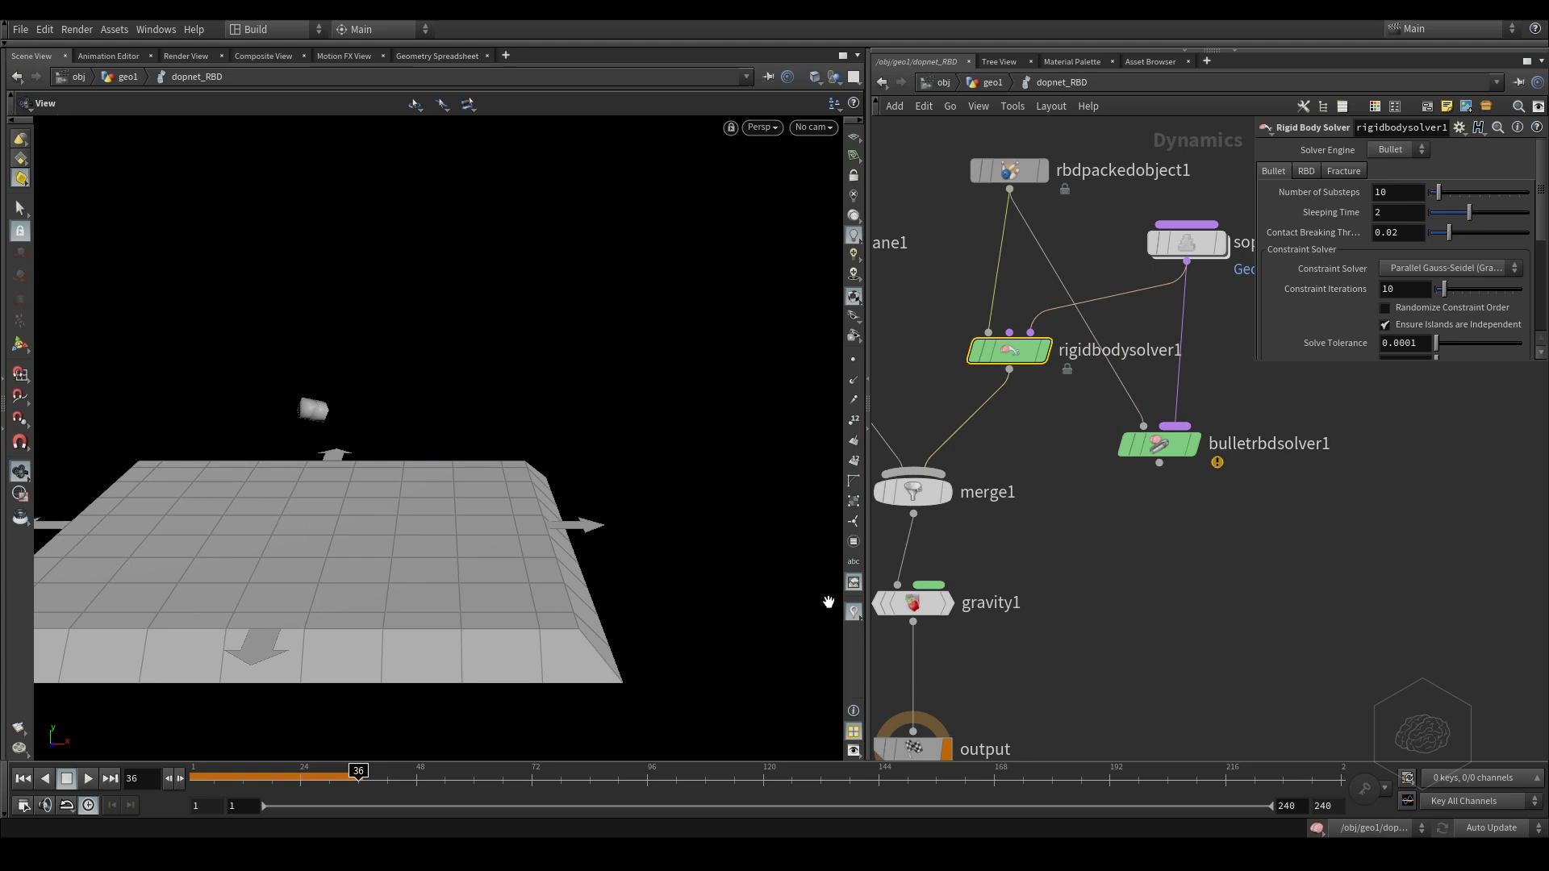
left_click(1307, 172)
left_click(1343, 173)
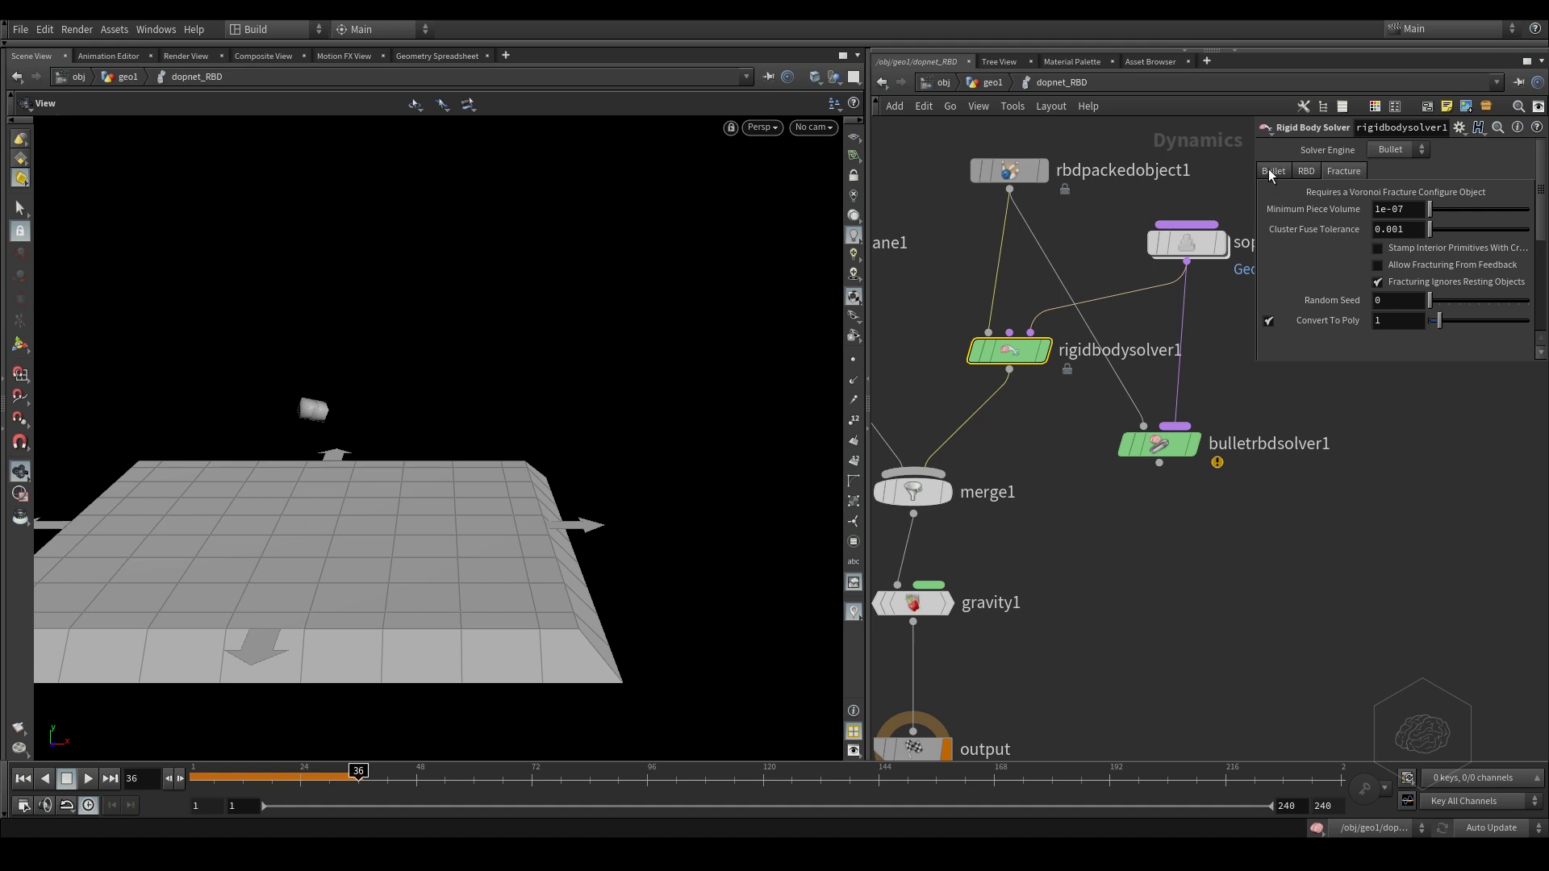
left_click(1271, 173)
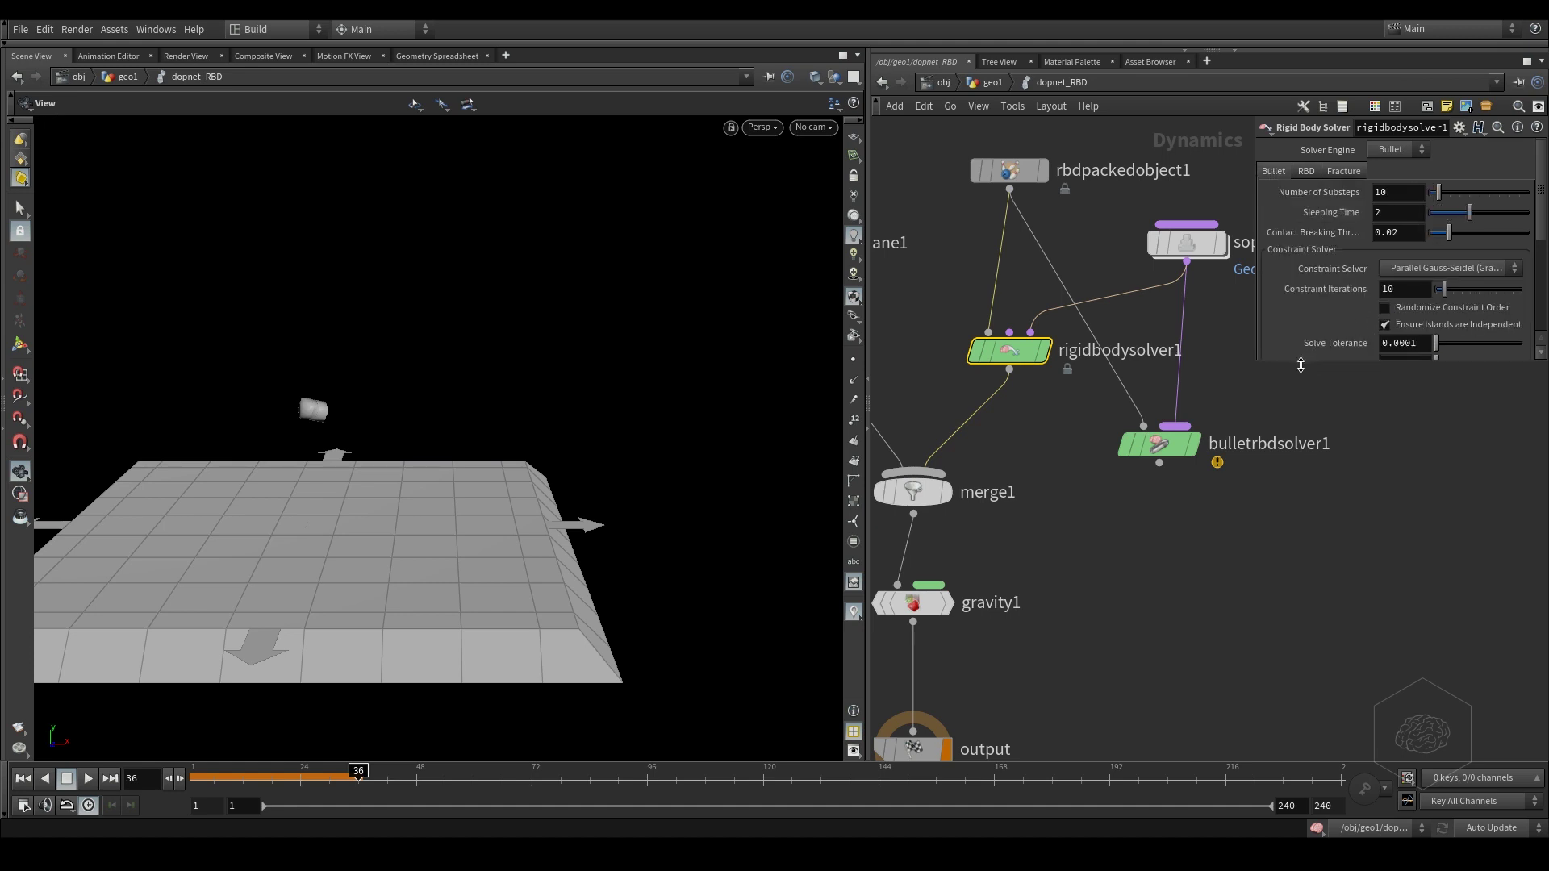
left_click_drag(1301, 365, 1317, 577)
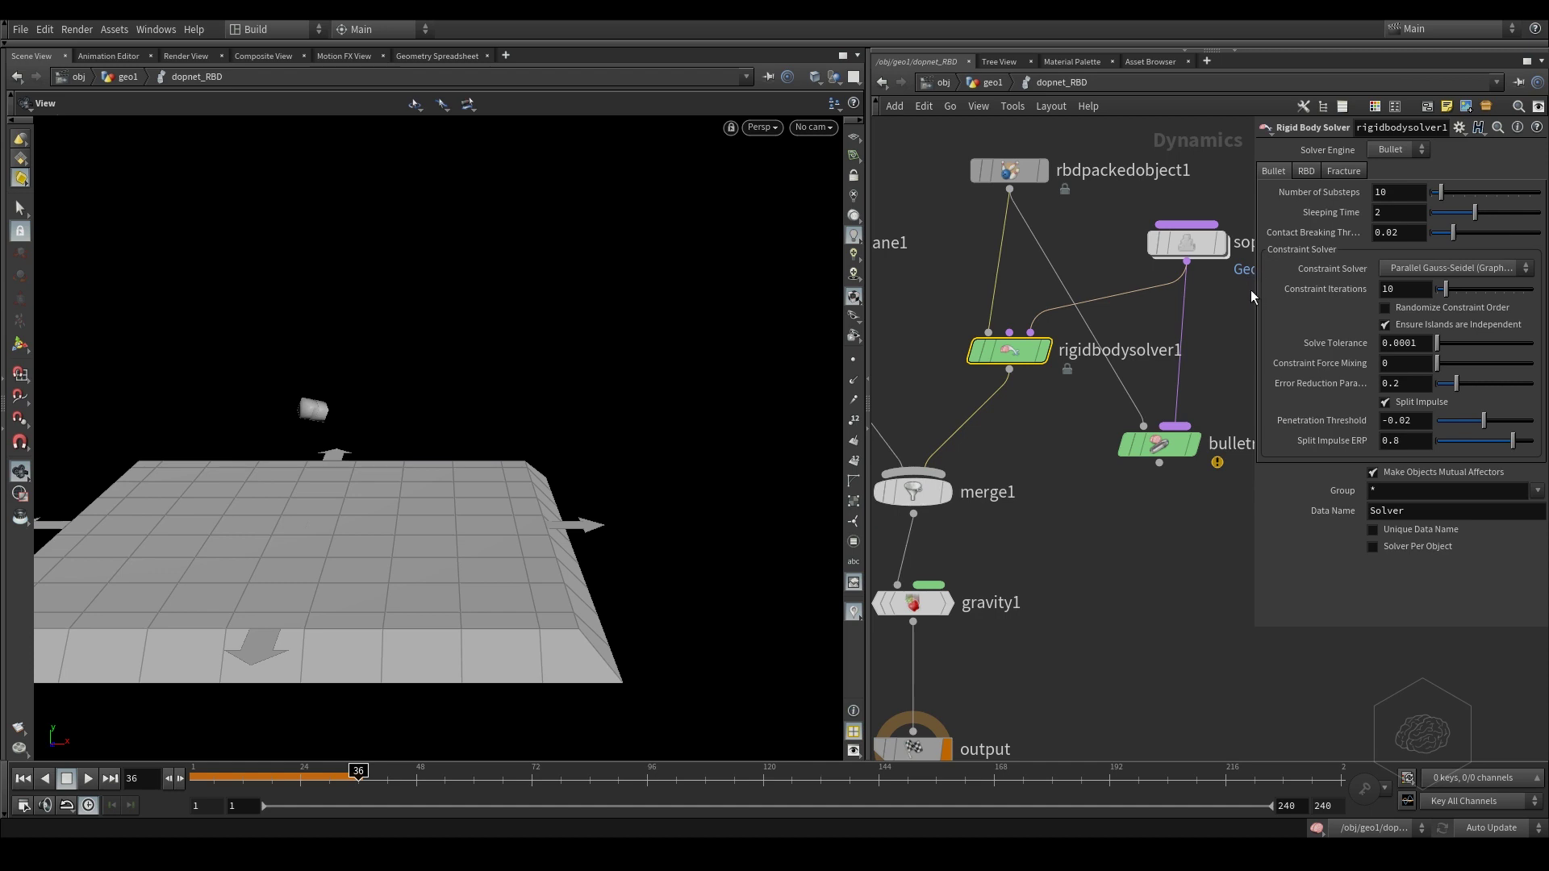
left_click_drag(1251, 292, 1151, 291)
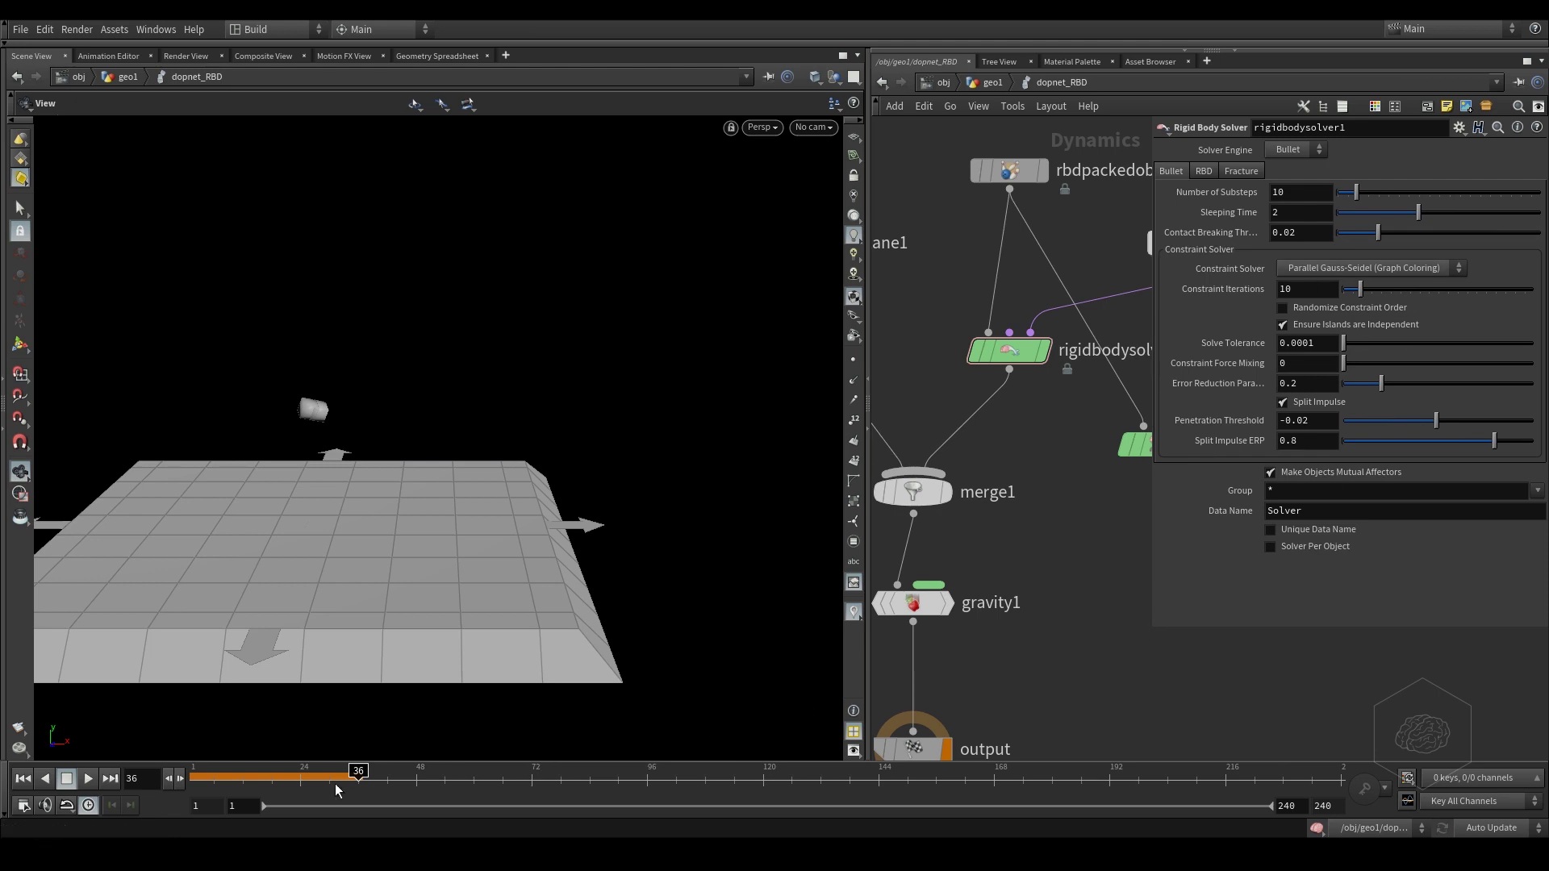
- Replay the simulation from frame 1 with rigidbodysolver1 driving it
left_click_drag(336, 790, 100, 763)
left_click(88, 779)
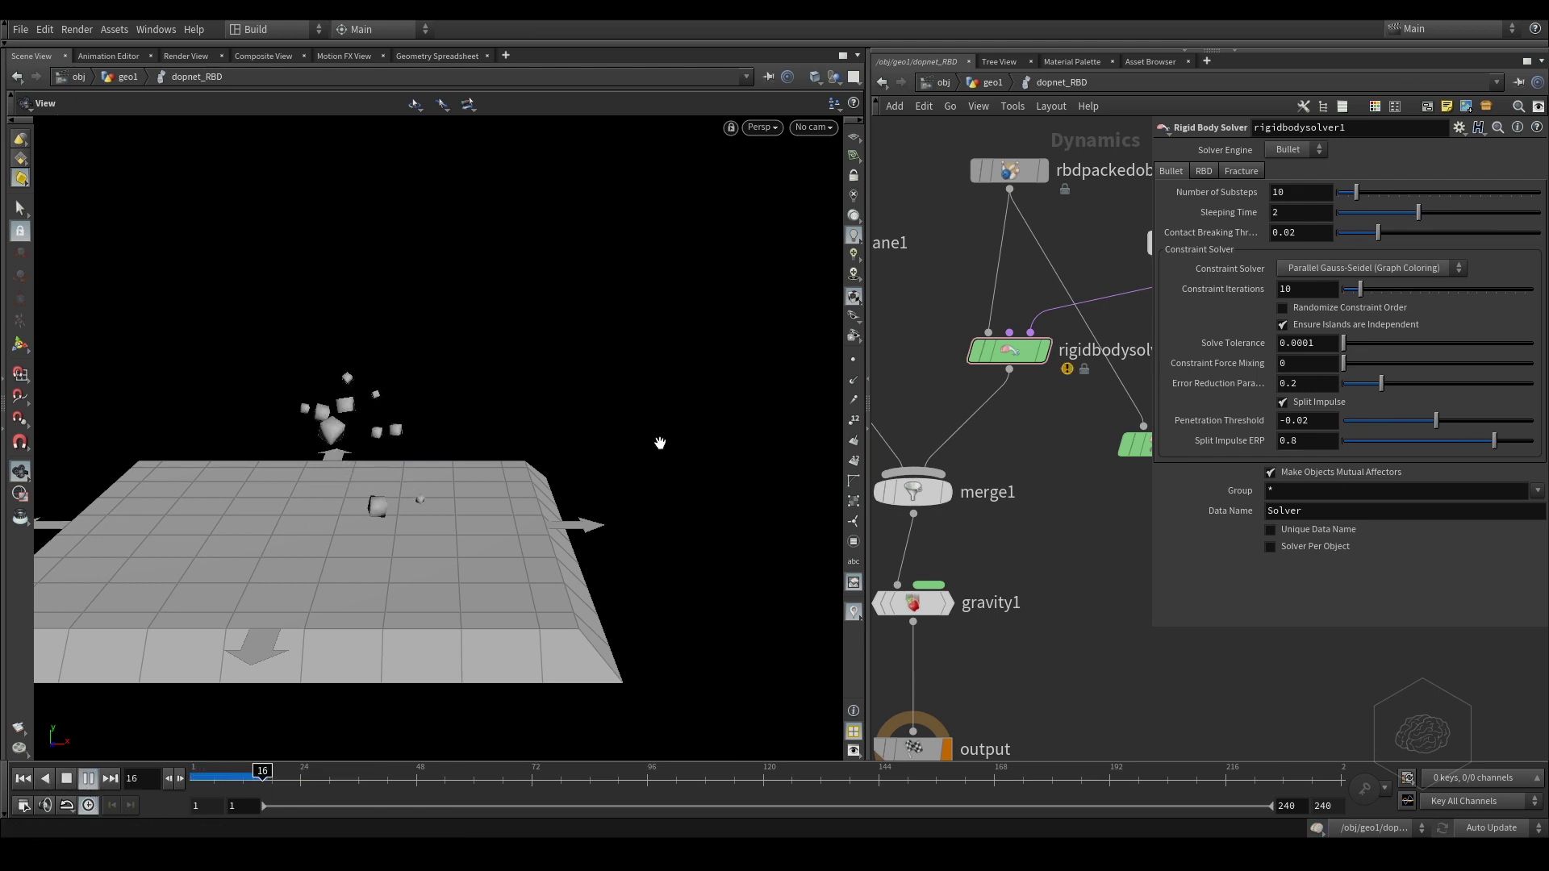